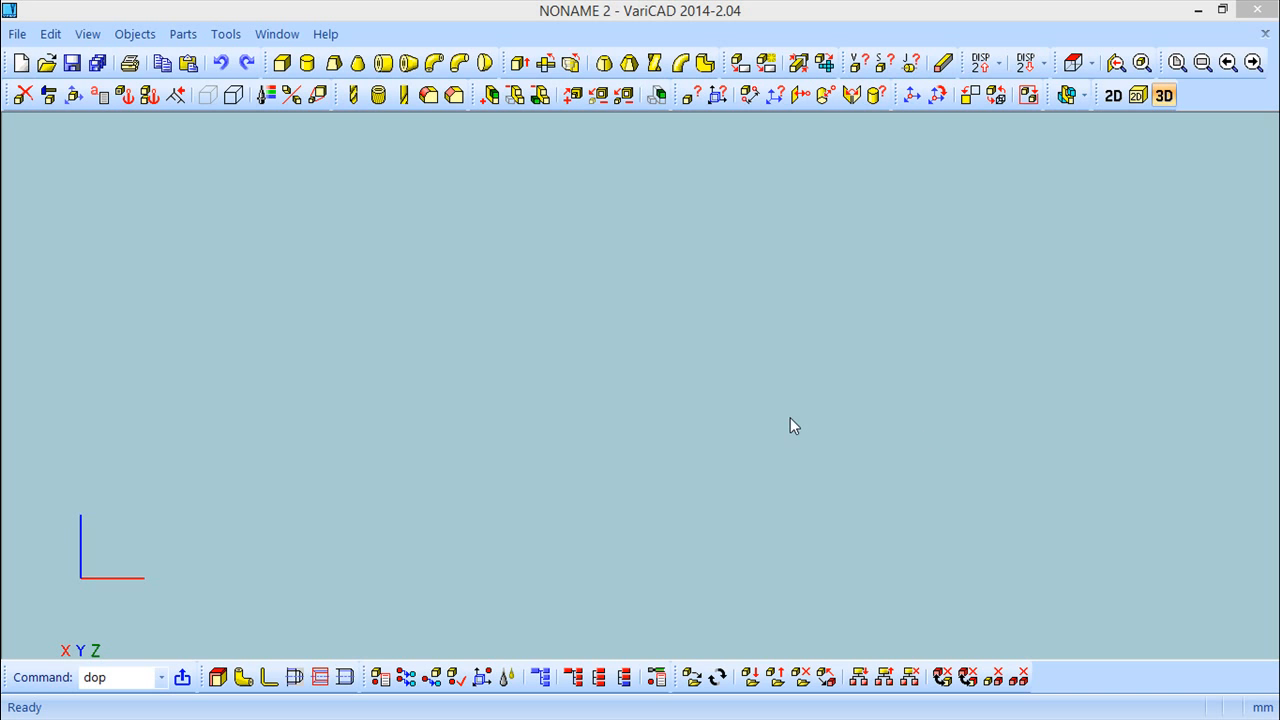
Create a box with height 100, width 50 and length 10 mm at the default location
{"action": "left_click", "coordinate": [282, 64]}
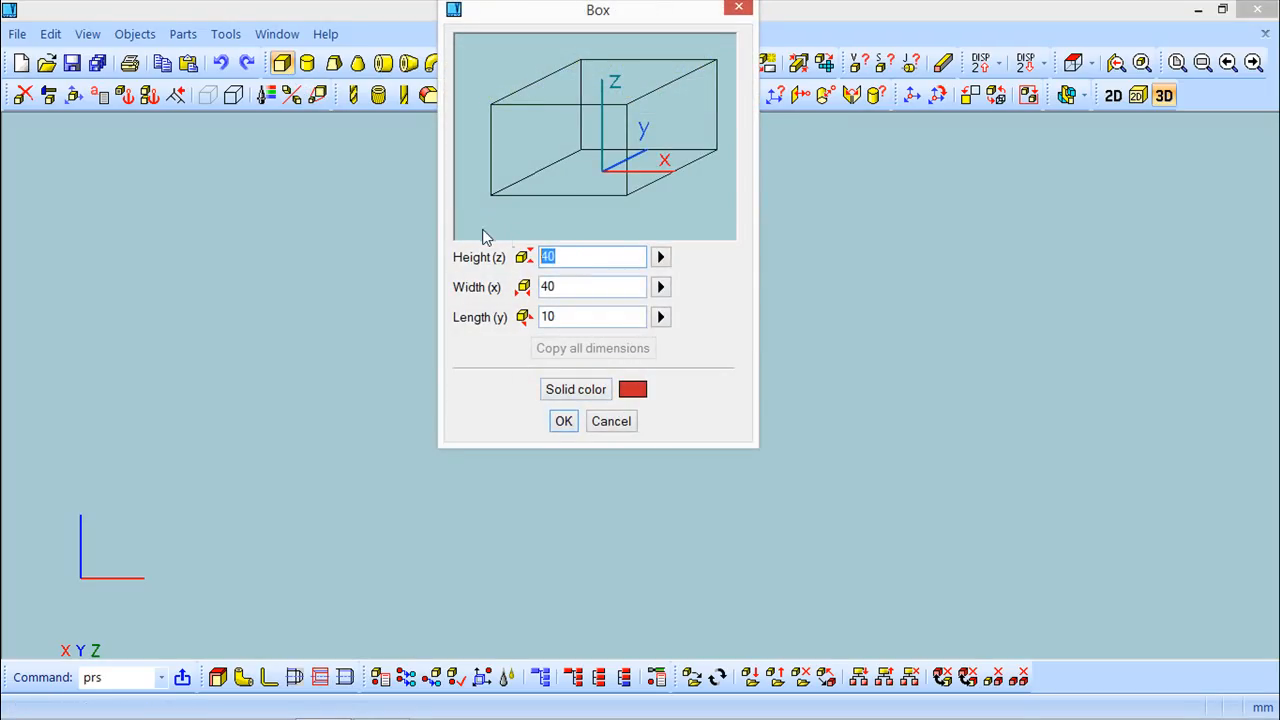
{"action": "type", "text": "100"}
{"action": "key", "text": "Tab"}
{"action": "type", "text": "50"}
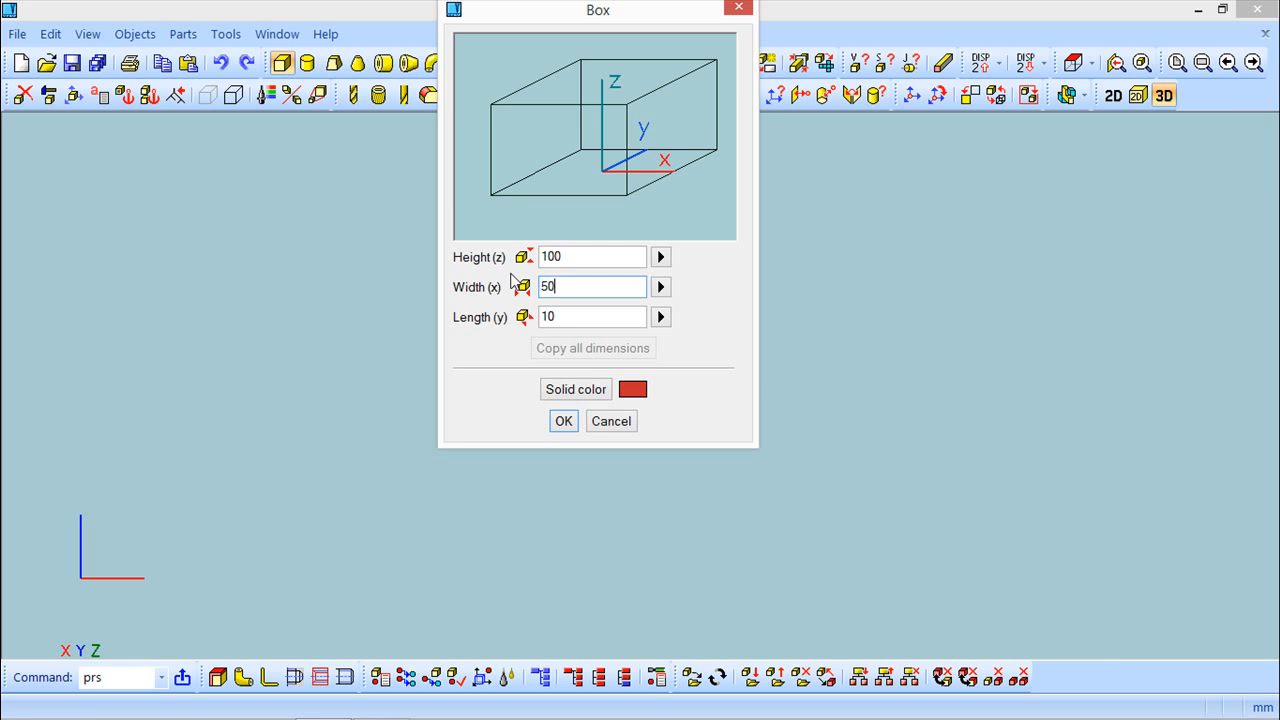
{"action": "left_click", "coordinate": [563, 421]}
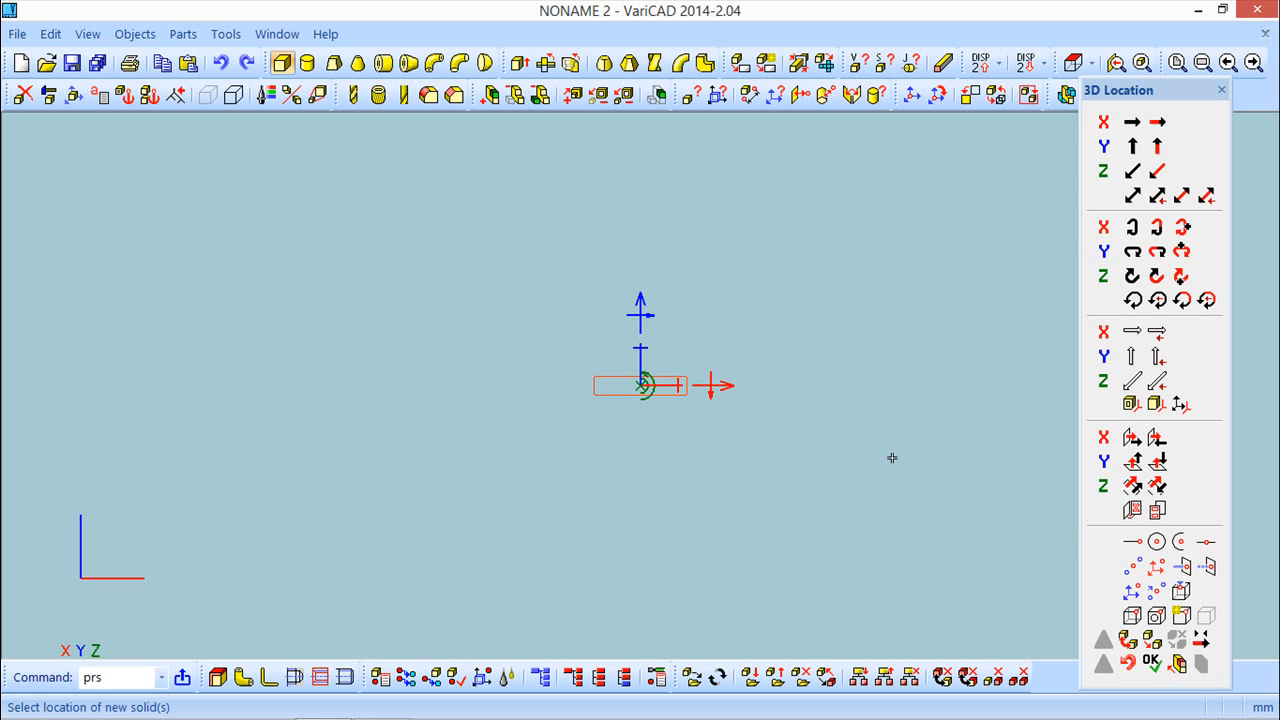
{"action": "left_click", "coordinate": [1151, 662]}
{"action": "scroll", "coordinate": [572, 390], "scroll_direction": "up", "scroll_amount": 11}
{"action": "middle_click_drag", "start_coordinate": [590, 372], "coordinate": [566, 215]}
{"action": "middle_click_drag", "start_coordinate": [634, 385], "coordinate": [688, 472]}
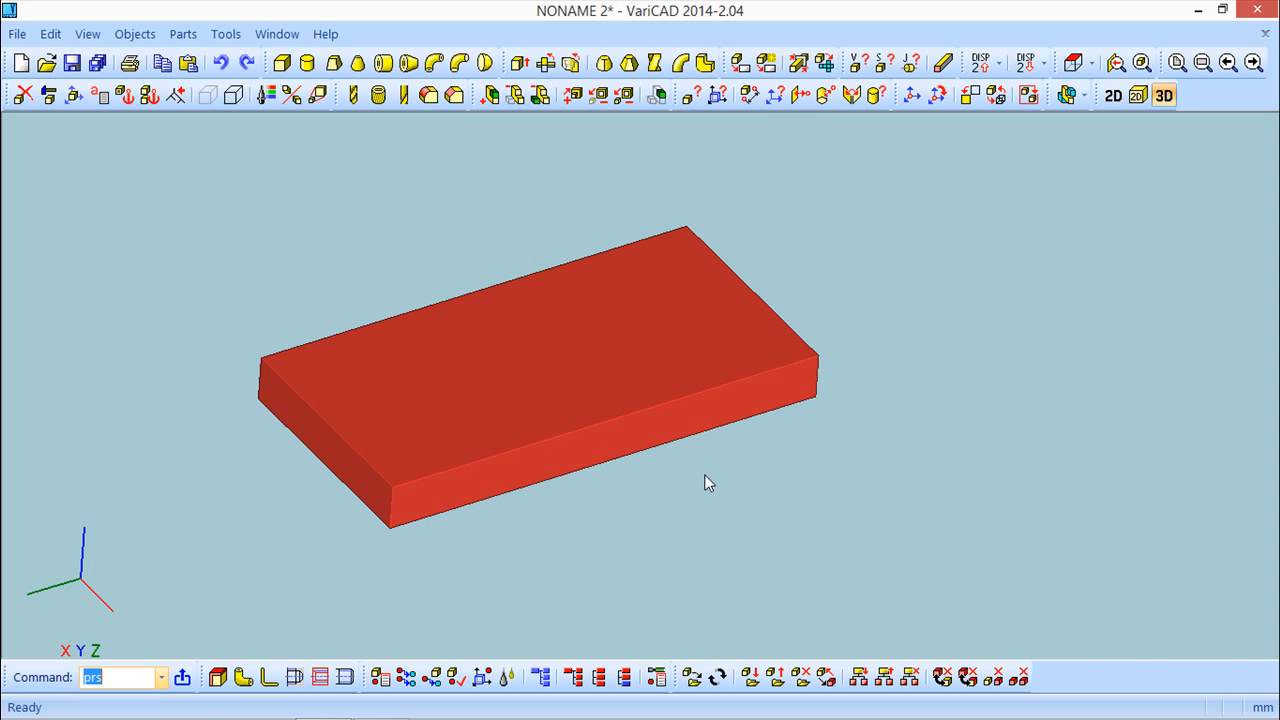
{"action": "left_click_drag", "start_coordinate": [384, 433], "coordinate": [517, 392]}
{"action": "middle_click_drag", "start_coordinate": [522, 601], "coordinate": [689, 383]}
{"action": "middle_click_drag", "start_coordinate": [610, 372], "coordinate": [691, 311]}
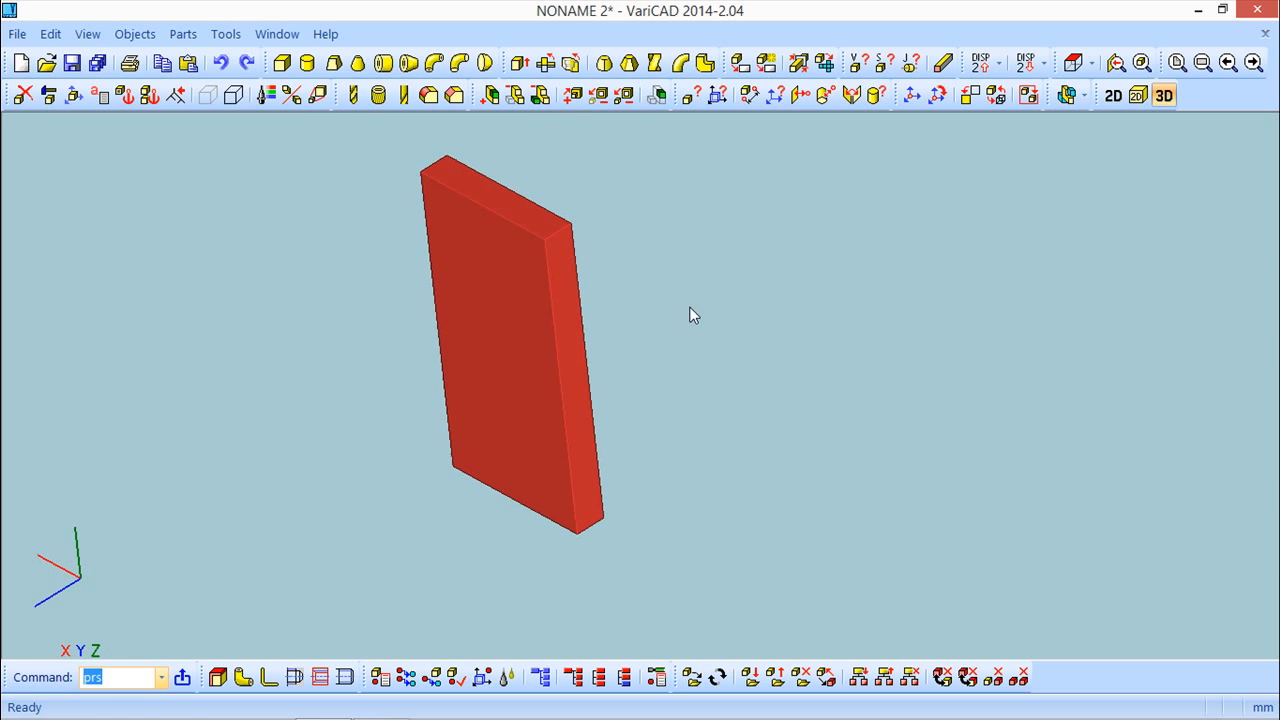
Define a second box with height 30, width 30 and length 10 mm
{"action": "left_click", "coordinate": [281, 64]}
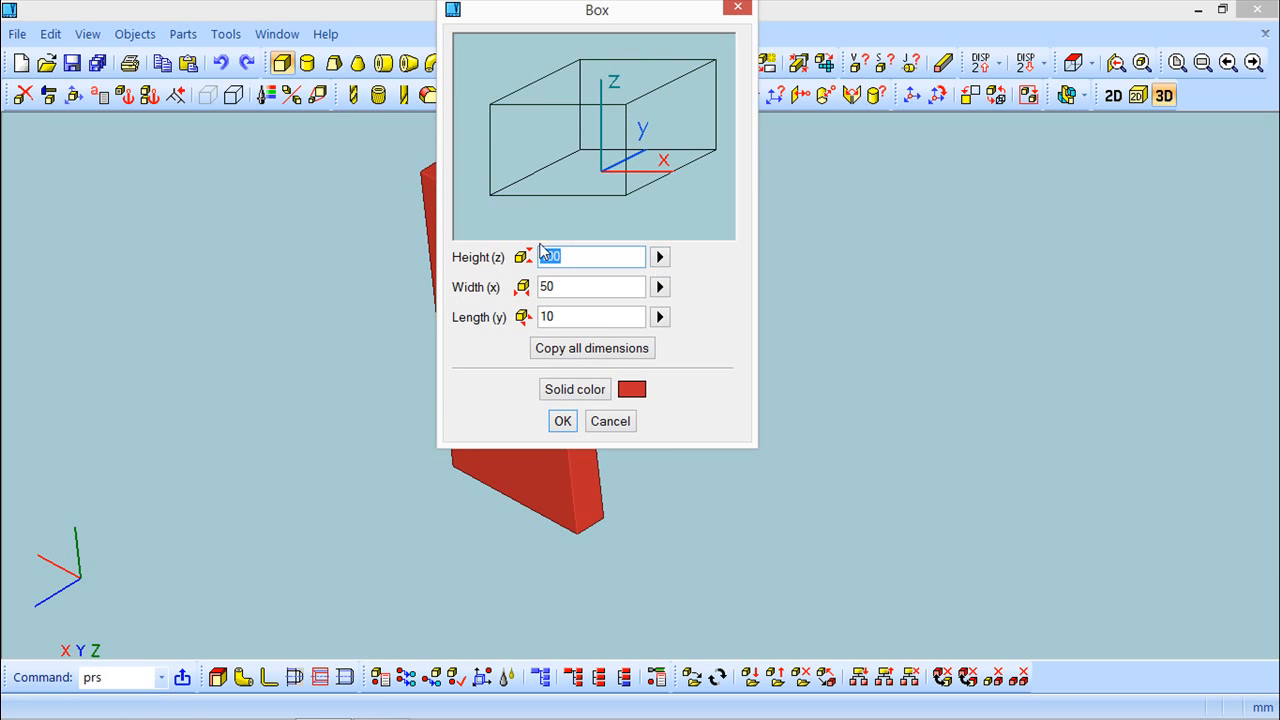
{"action": "type", "text": "30"}
{"action": "key", "text": "Tab"}
{"action": "type", "text": "30"}
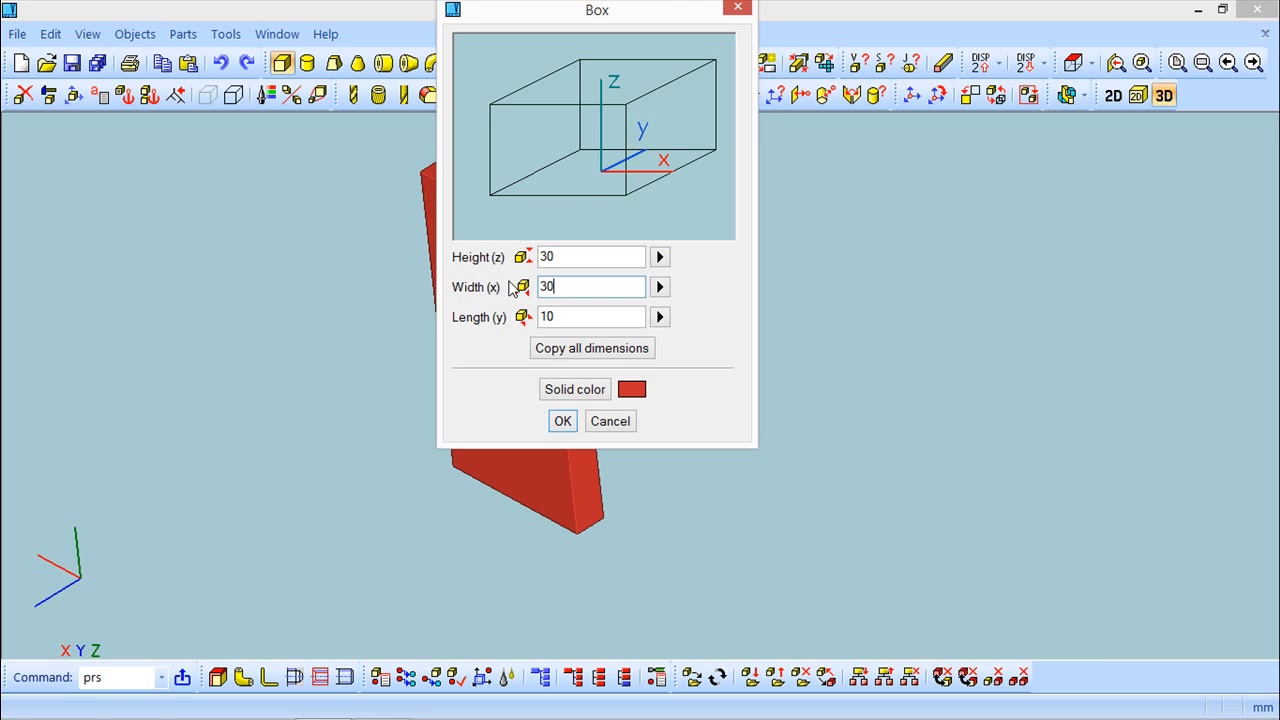
{"action": "left_click", "coordinate": [565, 422]}
{"action": "middle_click_drag", "start_coordinate": [714, 456], "coordinate": [844, 416]}
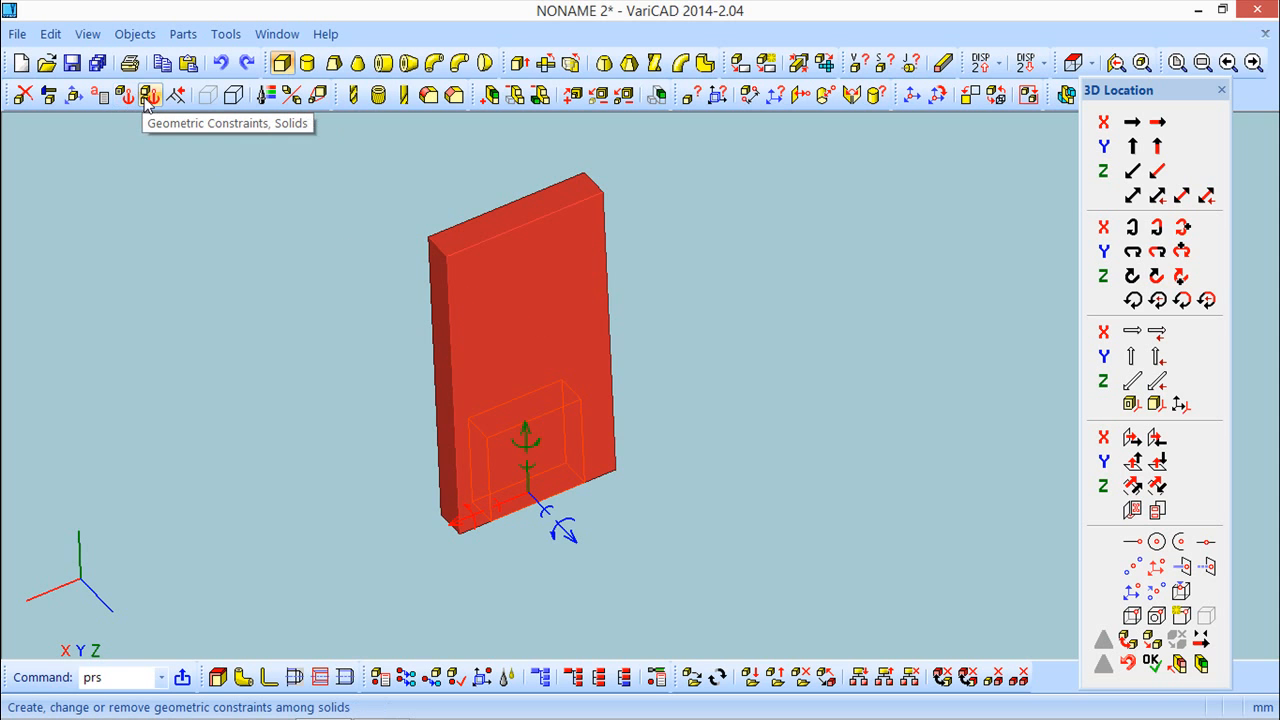
{"action": "left_click", "coordinate": [127, 38]}
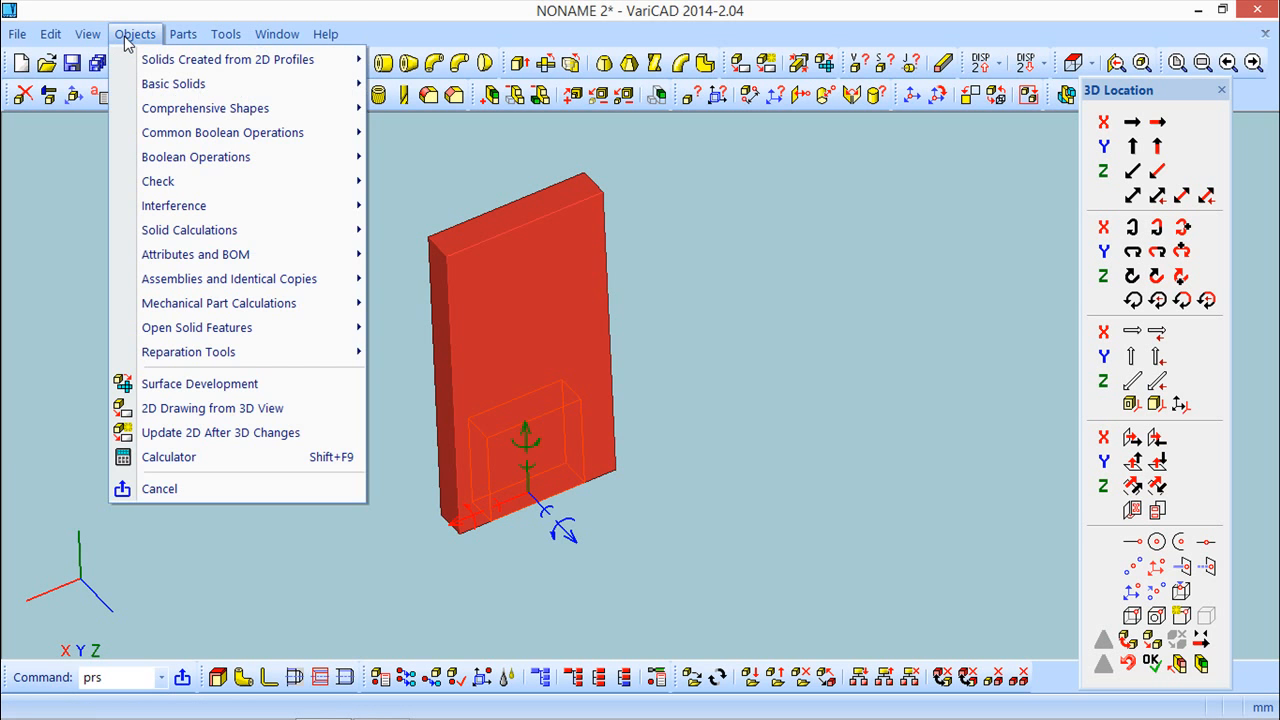
{"action": "mouse_move", "coordinate": [58, 38]}
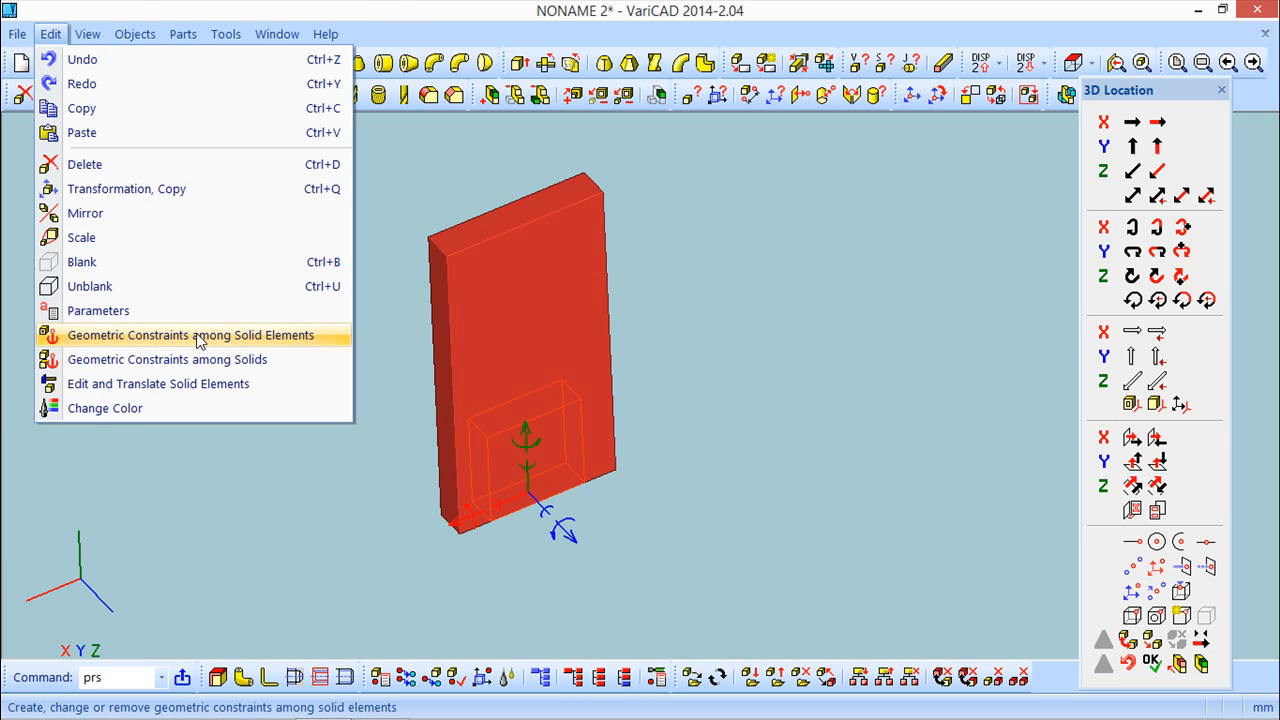
{"action": "left_click", "coordinate": [134, 34]}
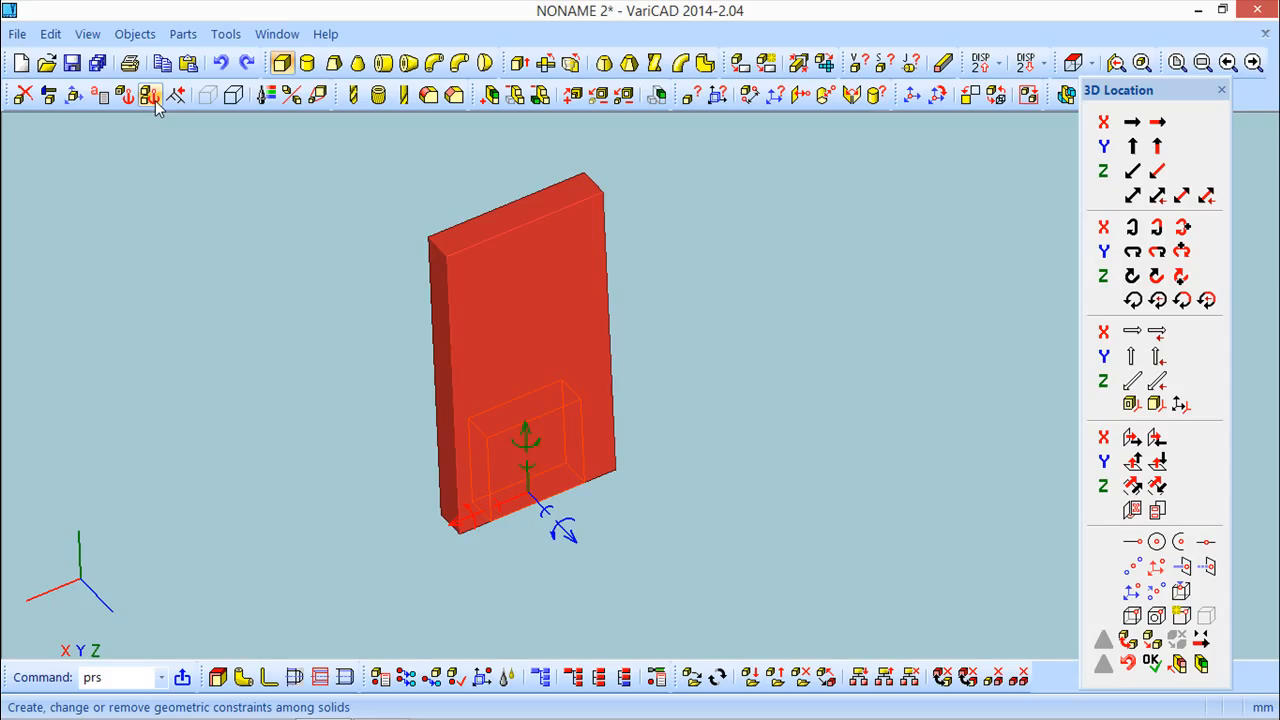
Translate the new small box 5 mm along its Z axis and insert it there
{"action": "mouse_move", "coordinate": [677, 523]}
{"action": "middle_mouse_down"}
{"action": "mouse_move", "coordinate": [697, 474]}
{"action": "mouse_move", "coordinate": [733, 493]}
{"action": "mouse_move", "coordinate": [677, 471]}
{"action": "mouse_move", "coordinate": [717, 480]}
{"action": "mouse_move", "coordinate": [694, 507]}
{"action": "middle_mouse_up"}
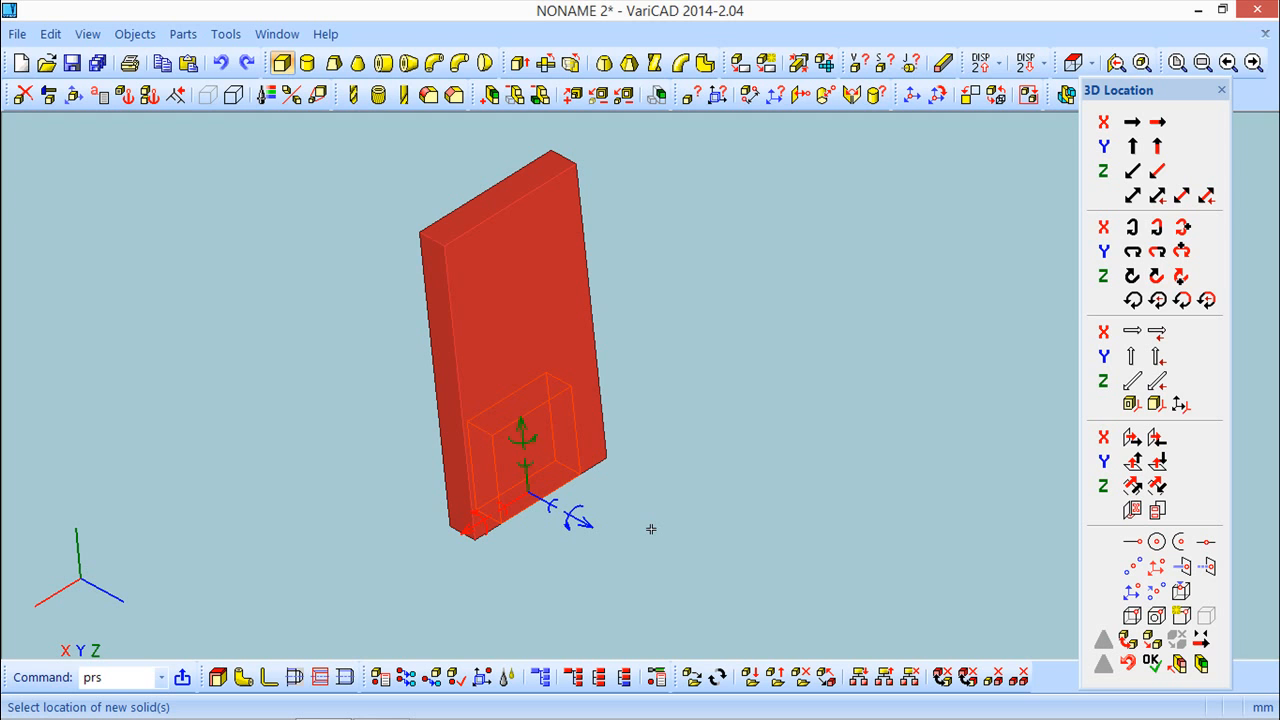
{"action": "mouse_move", "coordinate": [642, 504]}
{"action": "middle_mouse_down"}
{"action": "mouse_move", "coordinate": [669, 514]}
{"action": "mouse_move", "coordinate": [659, 500]}
{"action": "middle_mouse_up"}
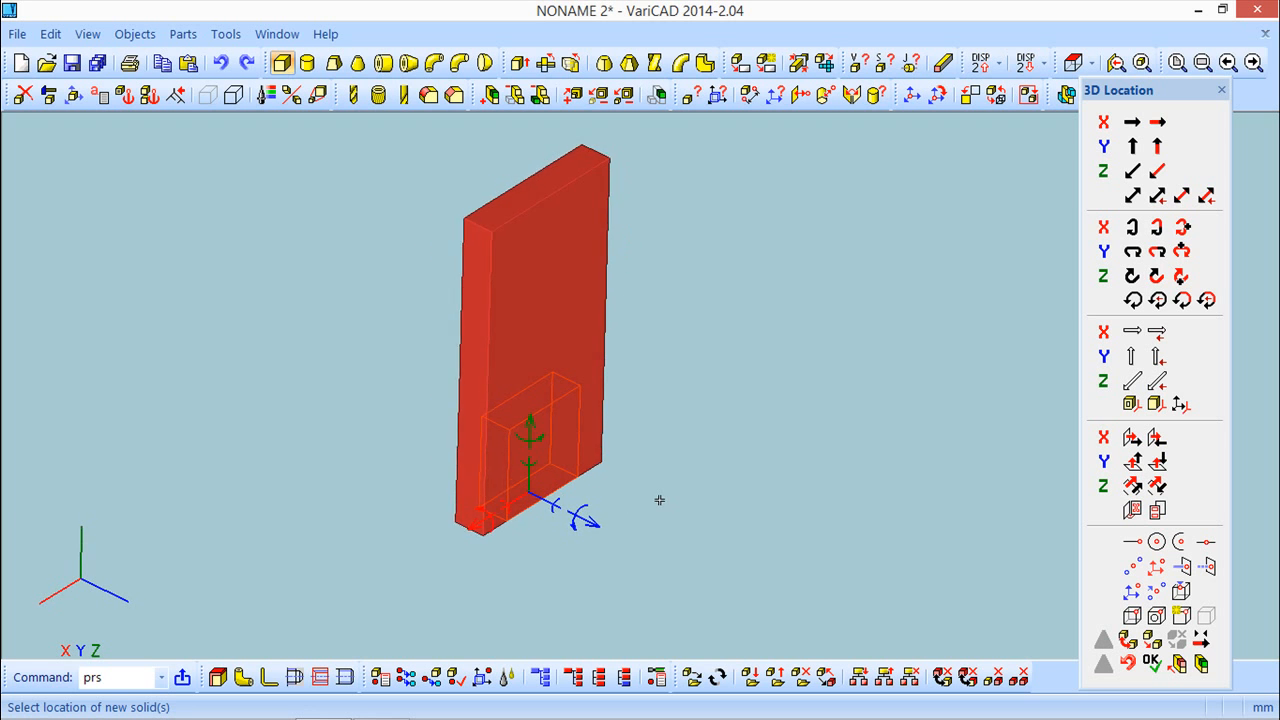
{"action": "left_click", "coordinate": [587, 522]}
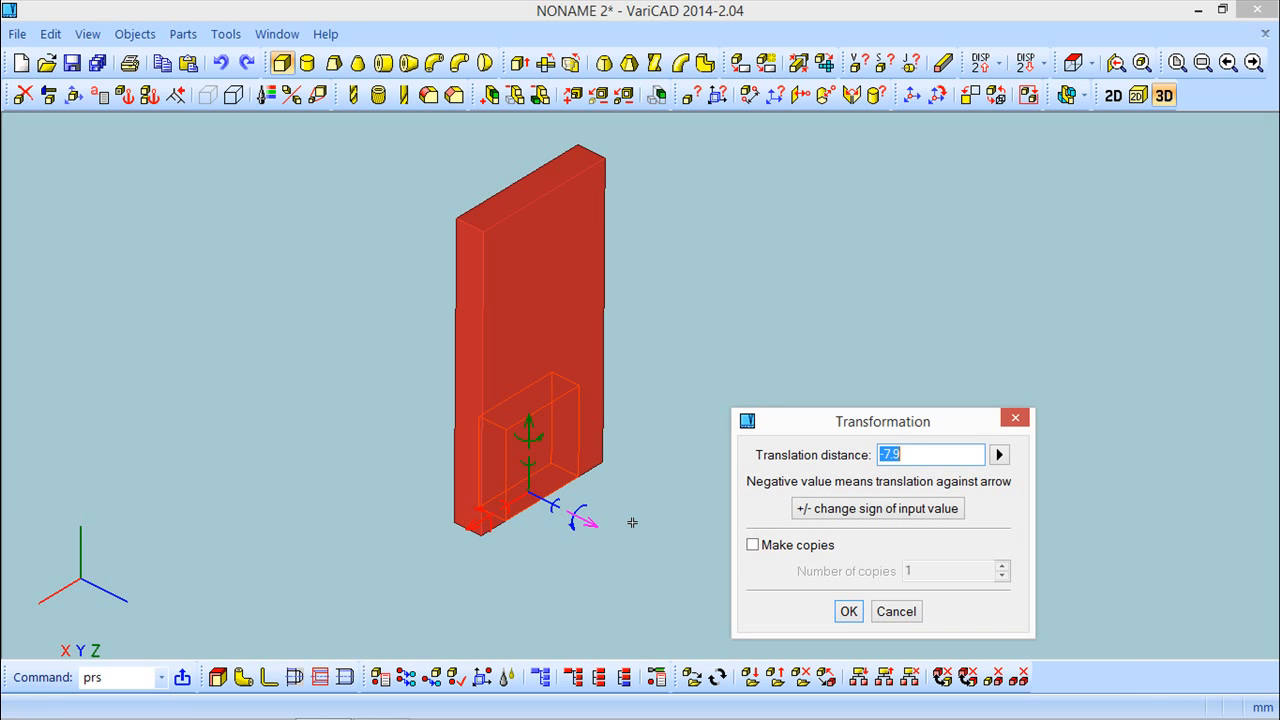
{"action": "type", "text": "5"}
{"action": "left_click", "coordinate": [848, 611]}
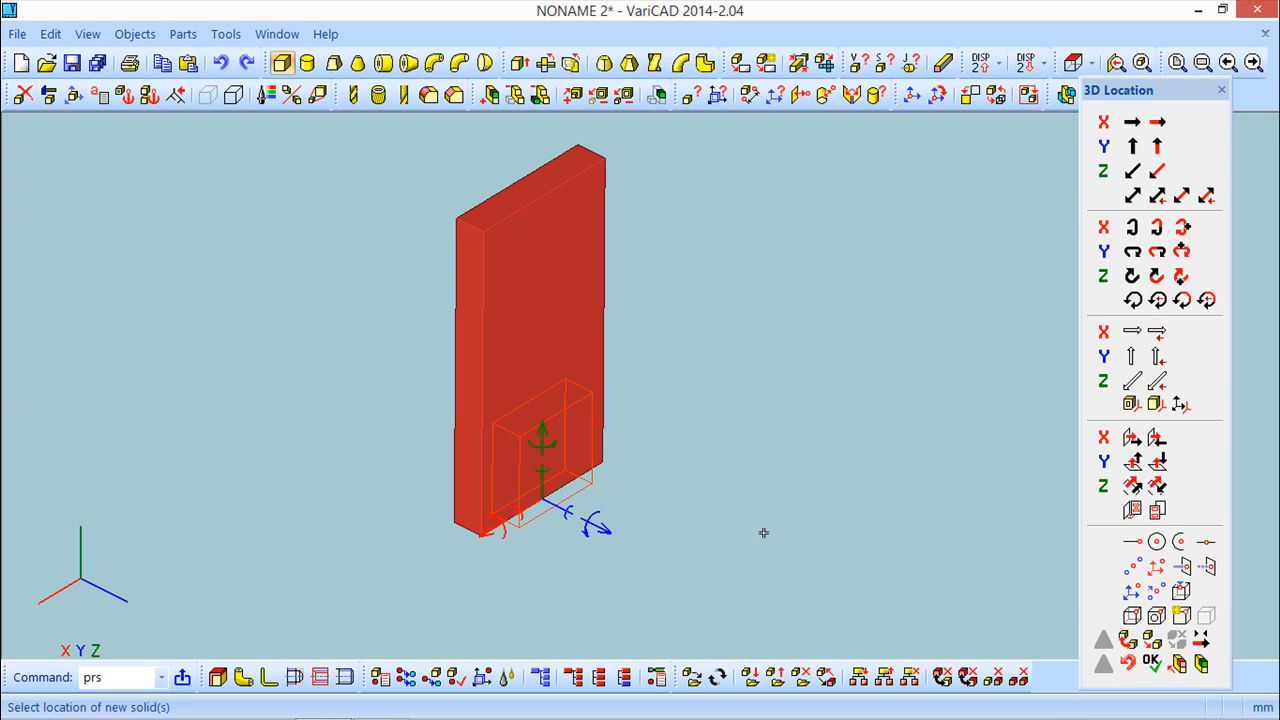
{"action": "left_click", "coordinate": [1153, 662]}
Move the small box freely along the vertical axis until it floats above the plate, and undo the move
{"action": "scroll", "coordinate": [585, 502], "scroll_direction": "down", "scroll_amount": 1}
{"action": "scroll", "coordinate": [588, 501], "scroll_direction": "up", "scroll_amount": 5}
{"action": "middle_click_drag", "start_coordinate": [590, 500], "coordinate": [570, 324]}
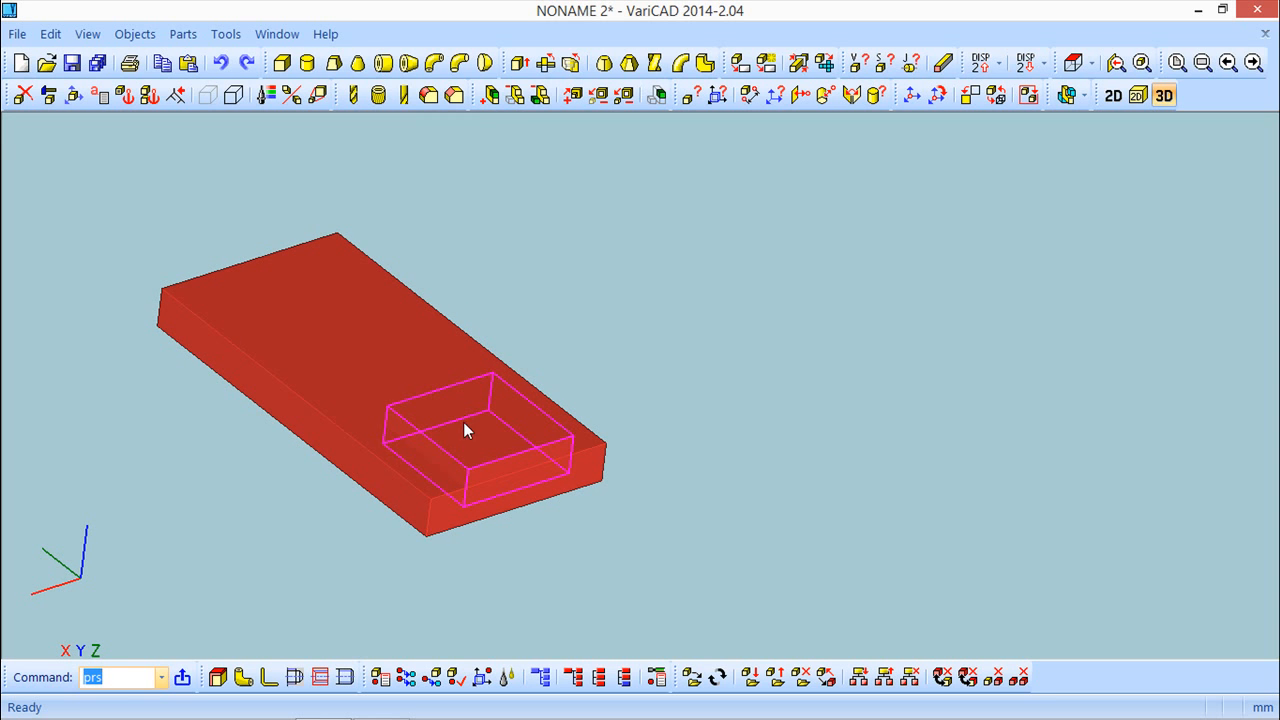
{"action": "left_click", "coordinate": [74, 95]}
{"action": "left_click", "coordinate": [510, 431]}
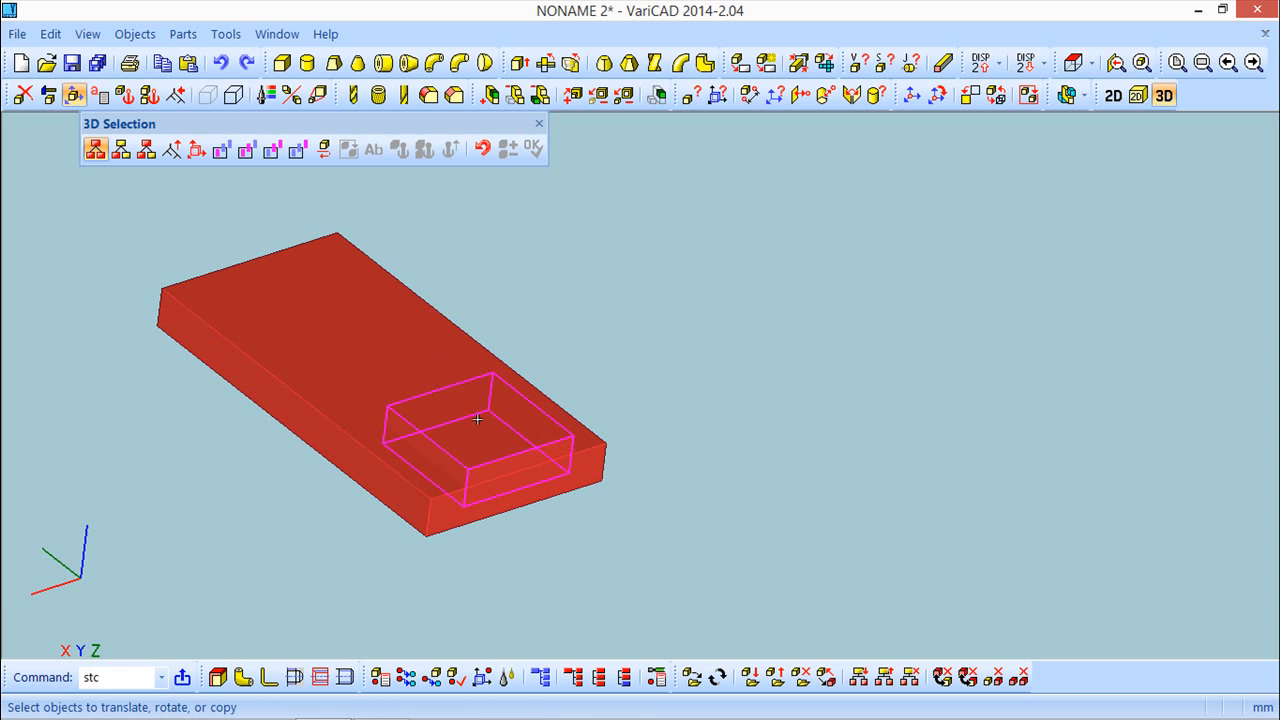
{"action": "left_click", "coordinate": [480, 421]}
{"action": "left_click", "coordinate": [533, 147]}
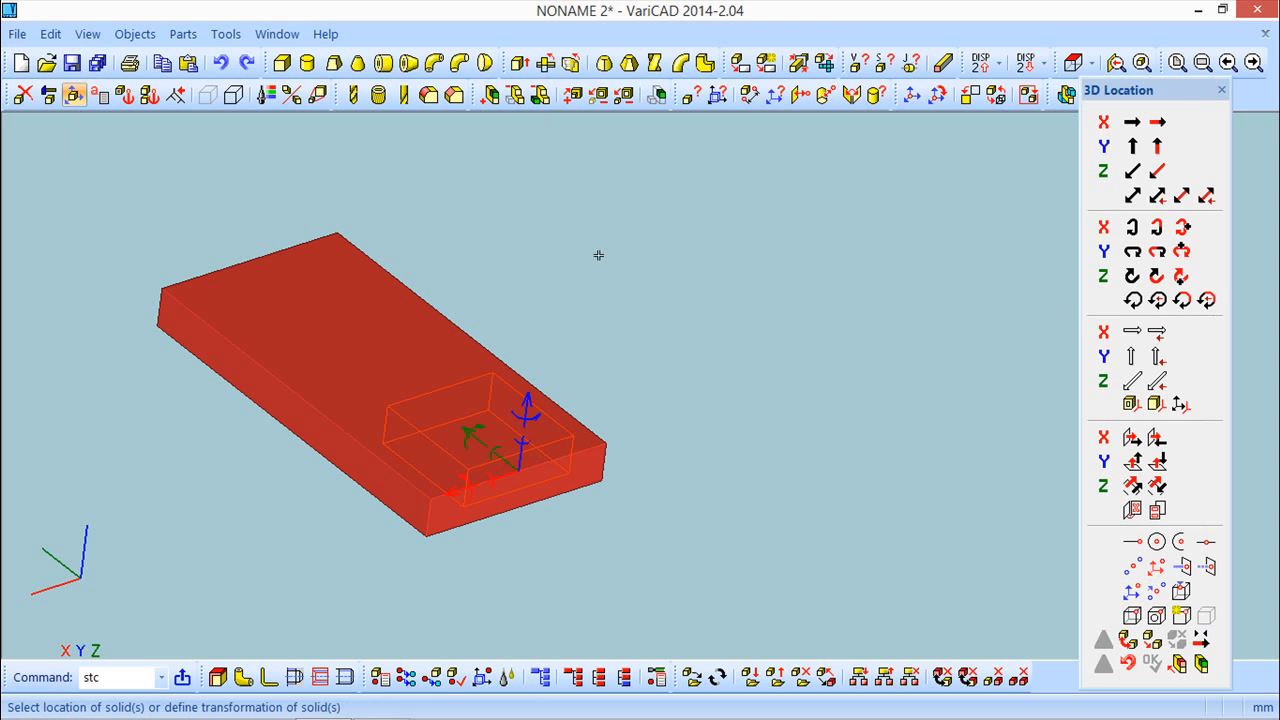
{"action": "left_click_drag", "start_coordinate": [523, 418], "coordinate": [540, 298]}
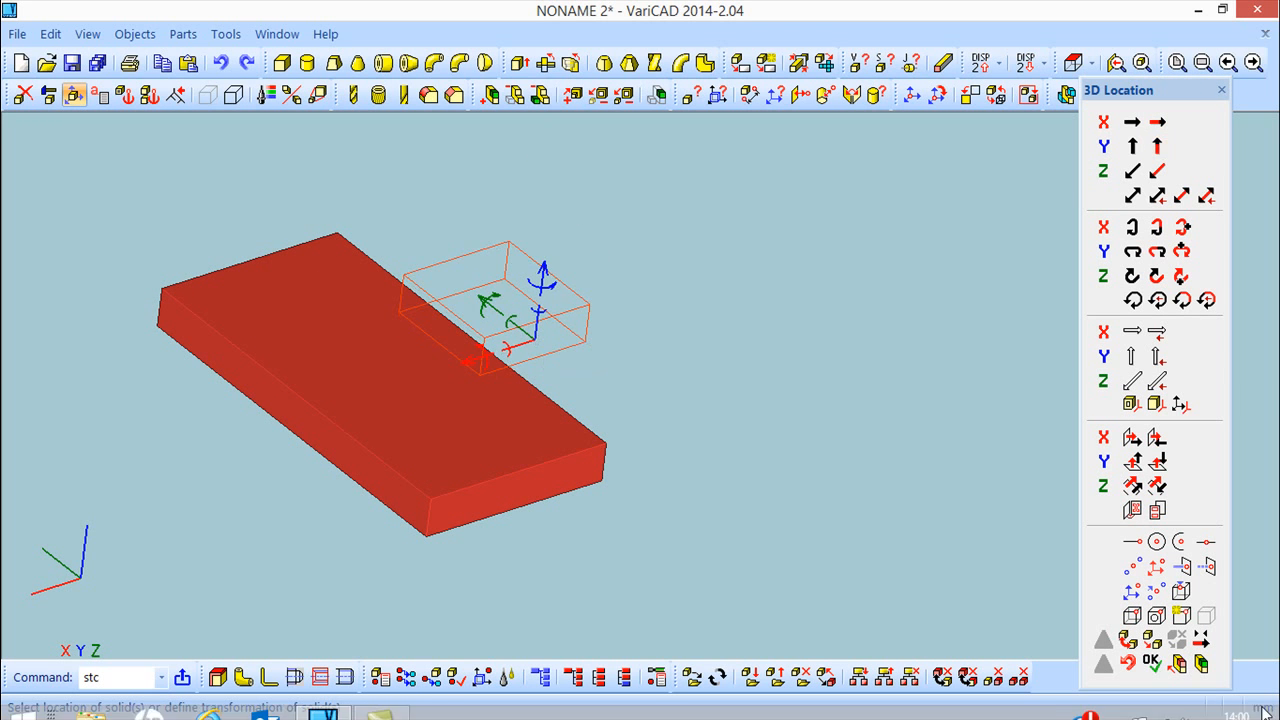
{"action": "left_click", "coordinate": [1152, 663]}
{"action": "key", "text": "Escape"}
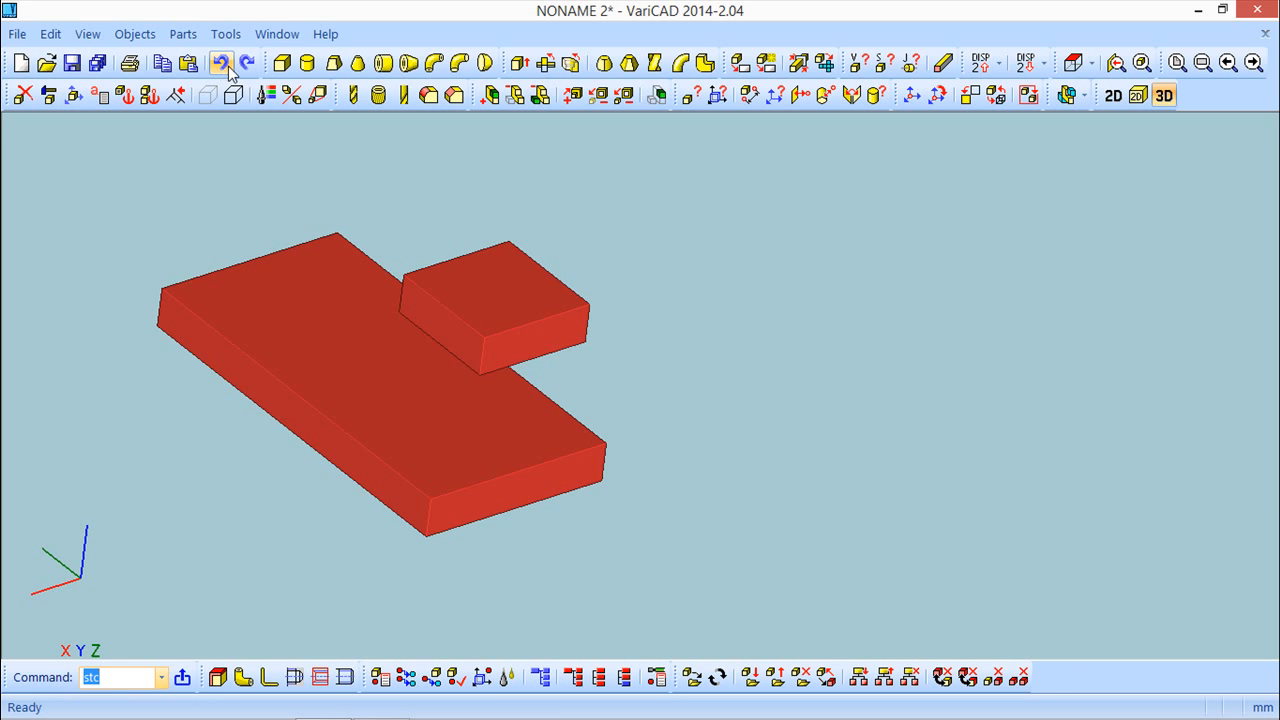
{"action": "left_click", "coordinate": [221, 64]}
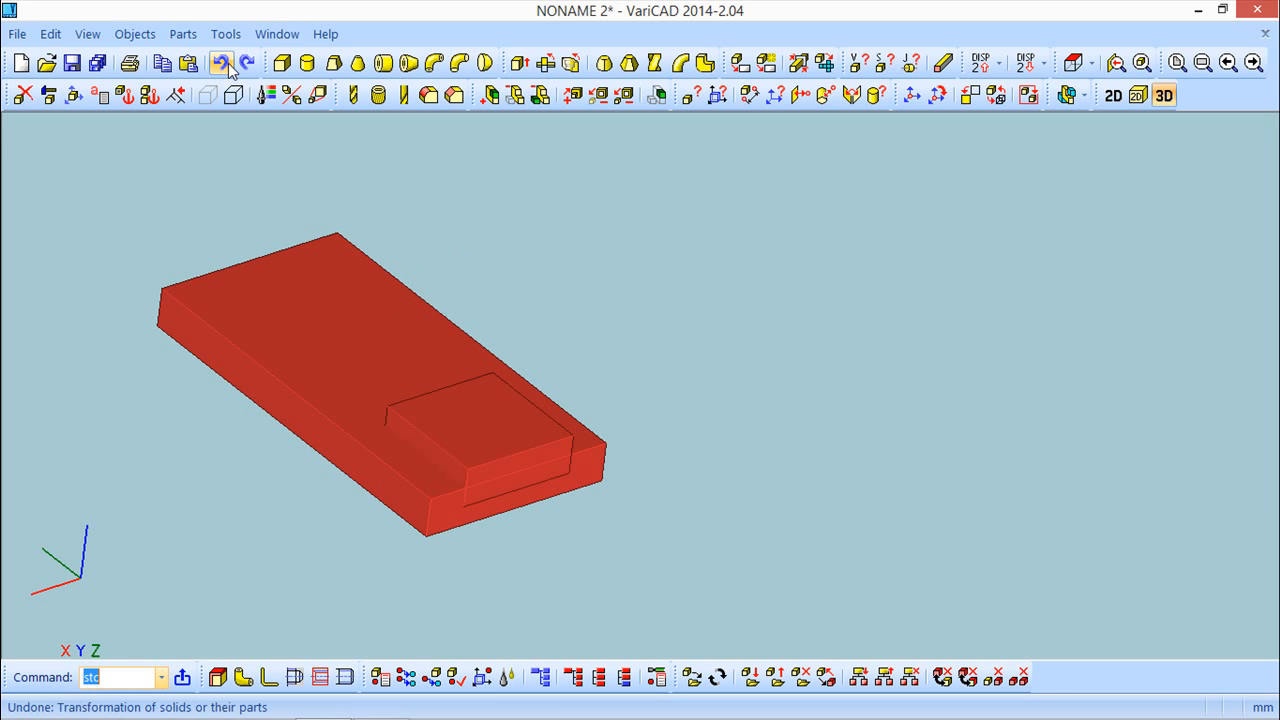
Rotate the small box 45° about its green Y axis, and undo the rotation
{"action": "left_click", "coordinate": [73, 94]}
{"action": "left_click", "coordinate": [487, 426]}
{"action": "right_click", "coordinate": [661, 343]}
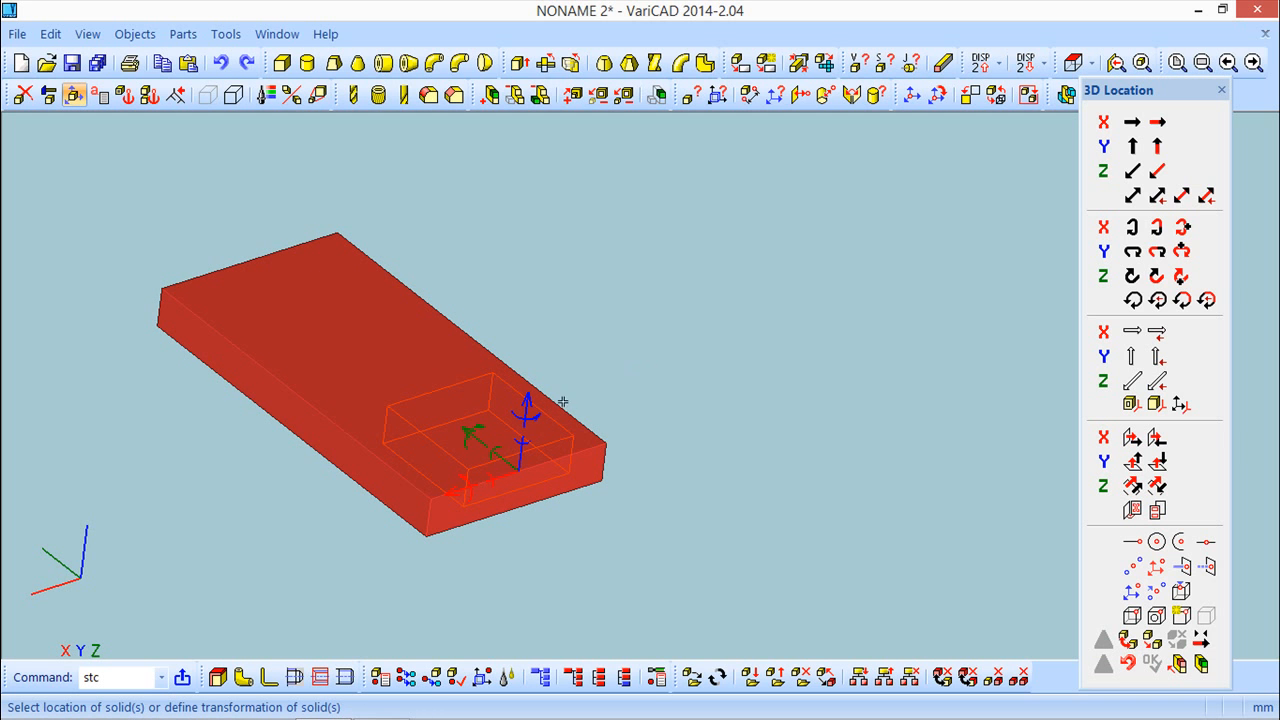
{"action": "left_click", "coordinate": [481, 426]}
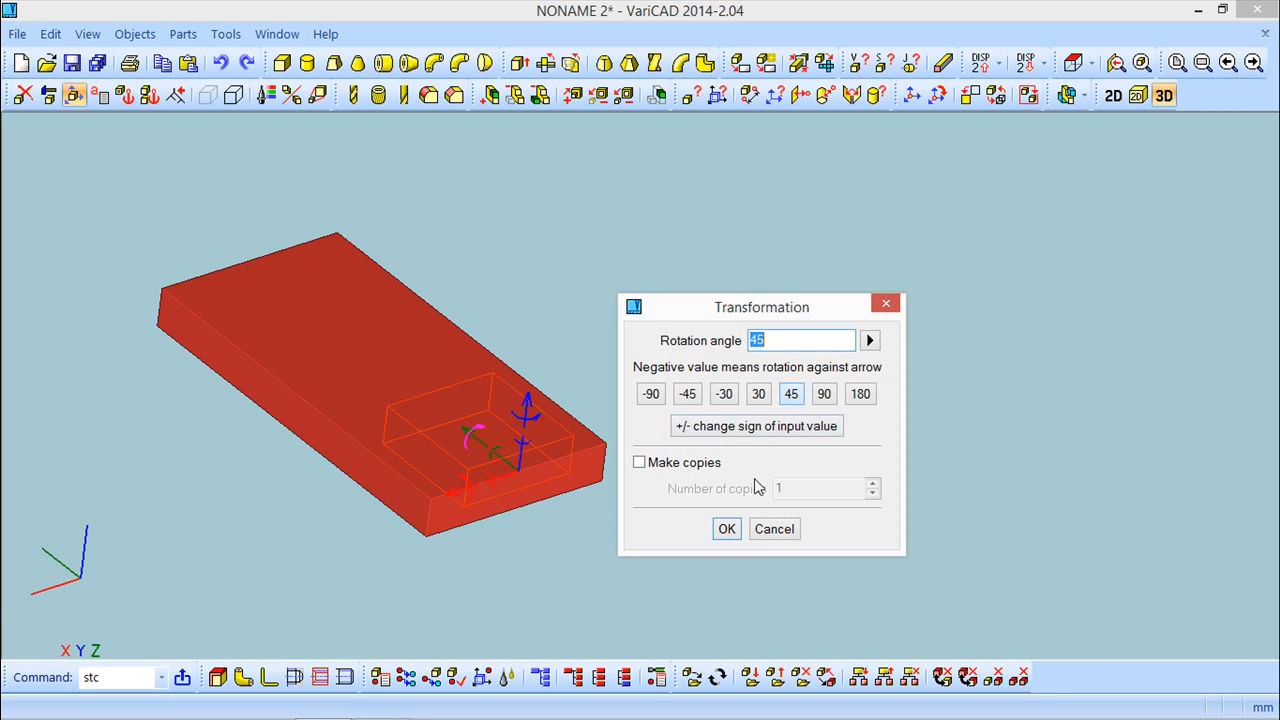
{"action": "left_click", "coordinate": [727, 529]}
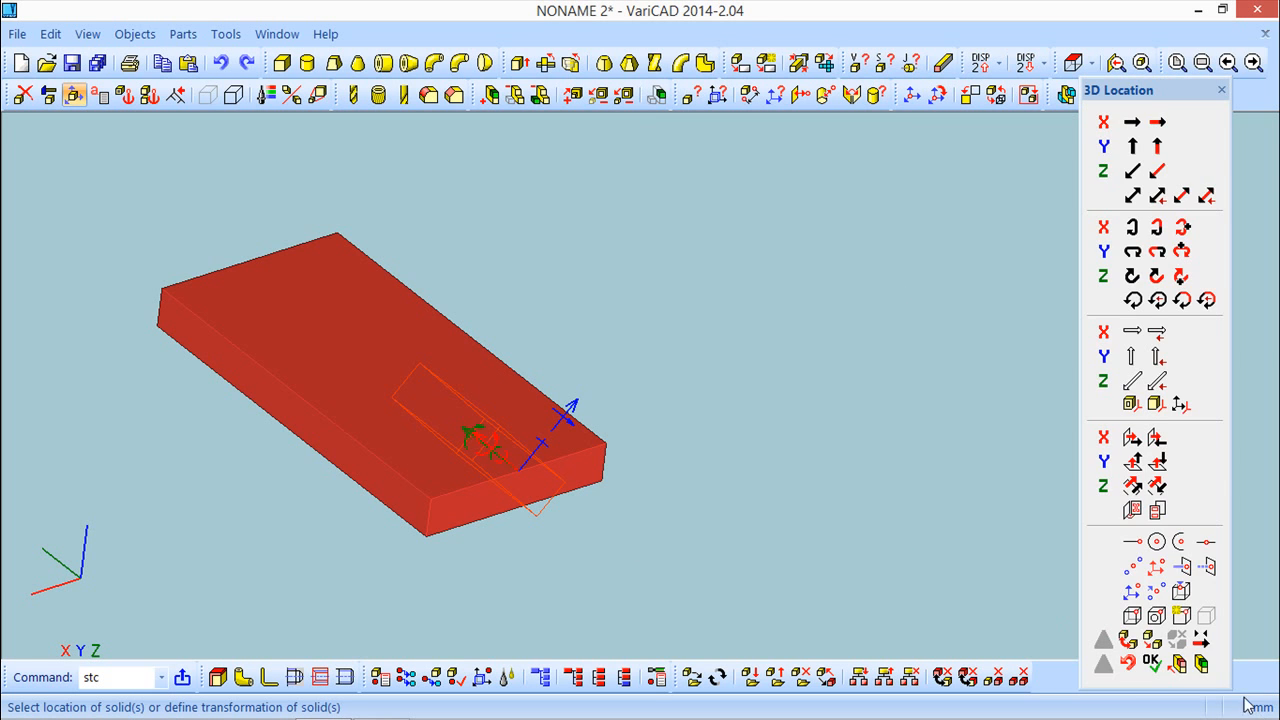
{"action": "left_click", "coordinate": [1153, 662]}
{"action": "middle_click_drag", "start_coordinate": [843, 523], "coordinate": [723, 440]}
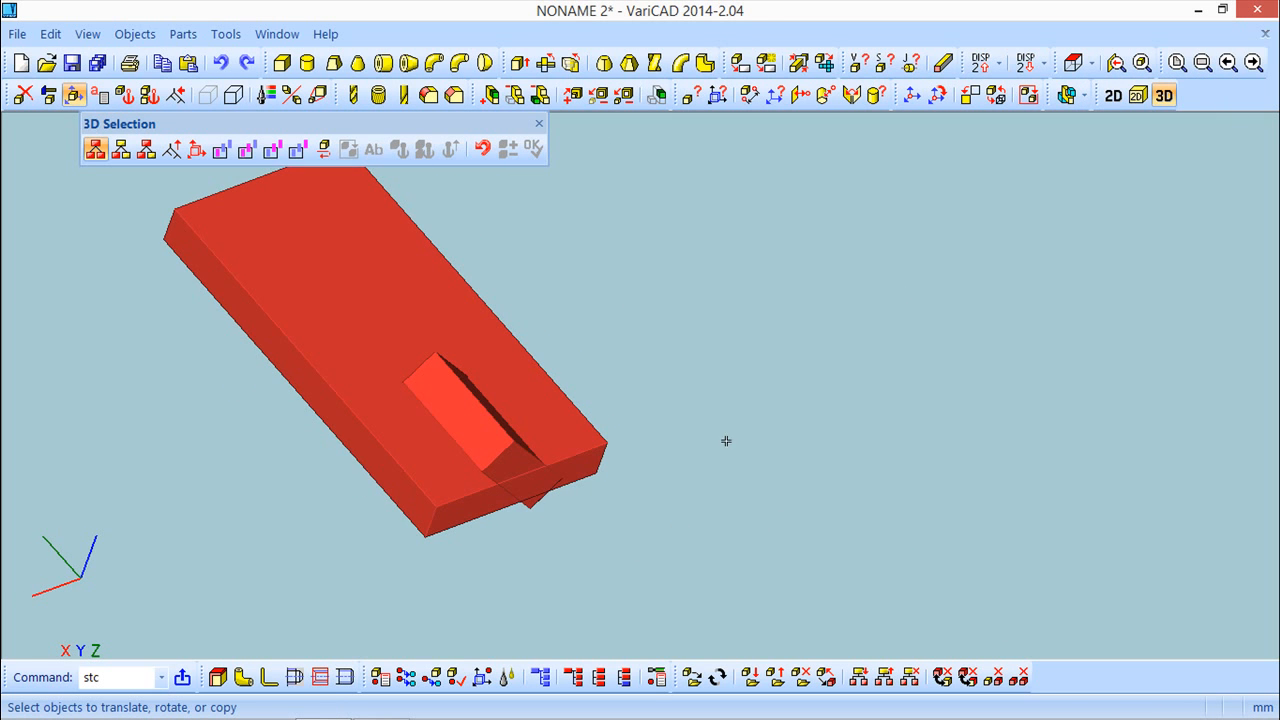
{"action": "left_click", "coordinate": [539, 123]}
{"action": "left_click", "coordinate": [222, 64]}
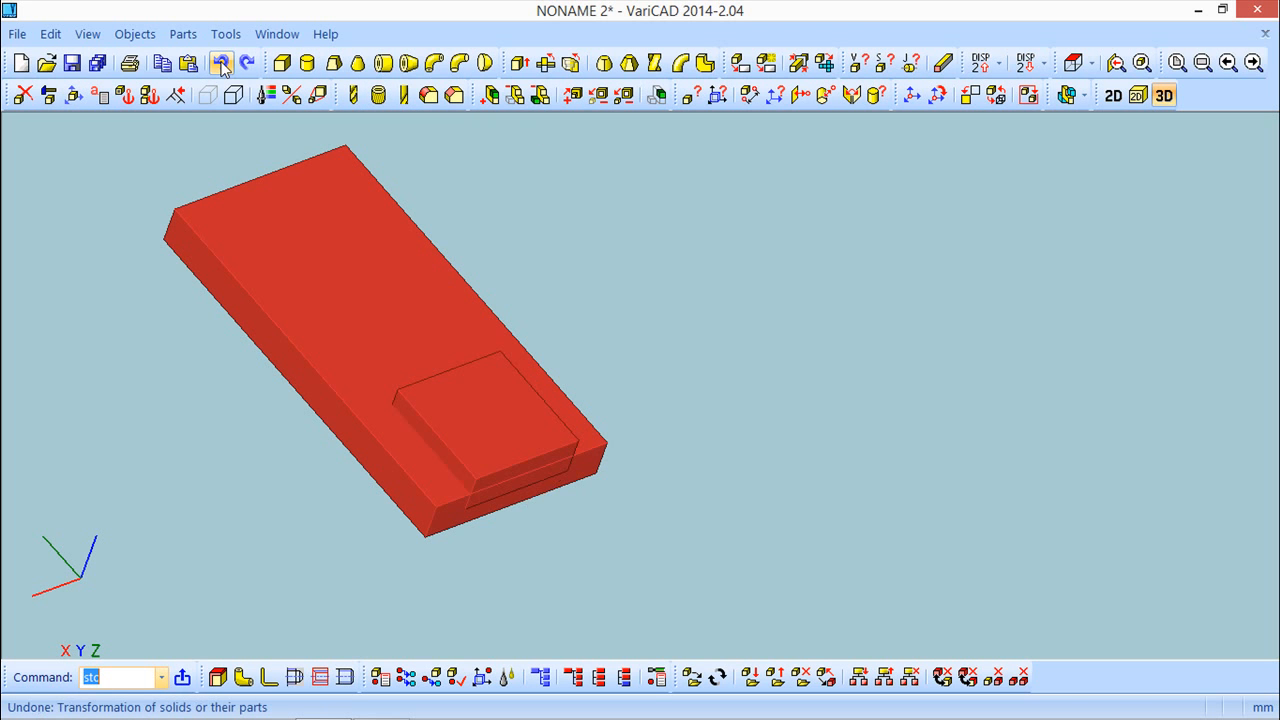
Delete the small box from the plate and end the deletion command
{"action": "middle_click_drag", "start_coordinate": [674, 291], "coordinate": [509, 237]}
{"action": "middle_click_drag", "start_coordinate": [593, 315], "coordinate": [684, 453]}
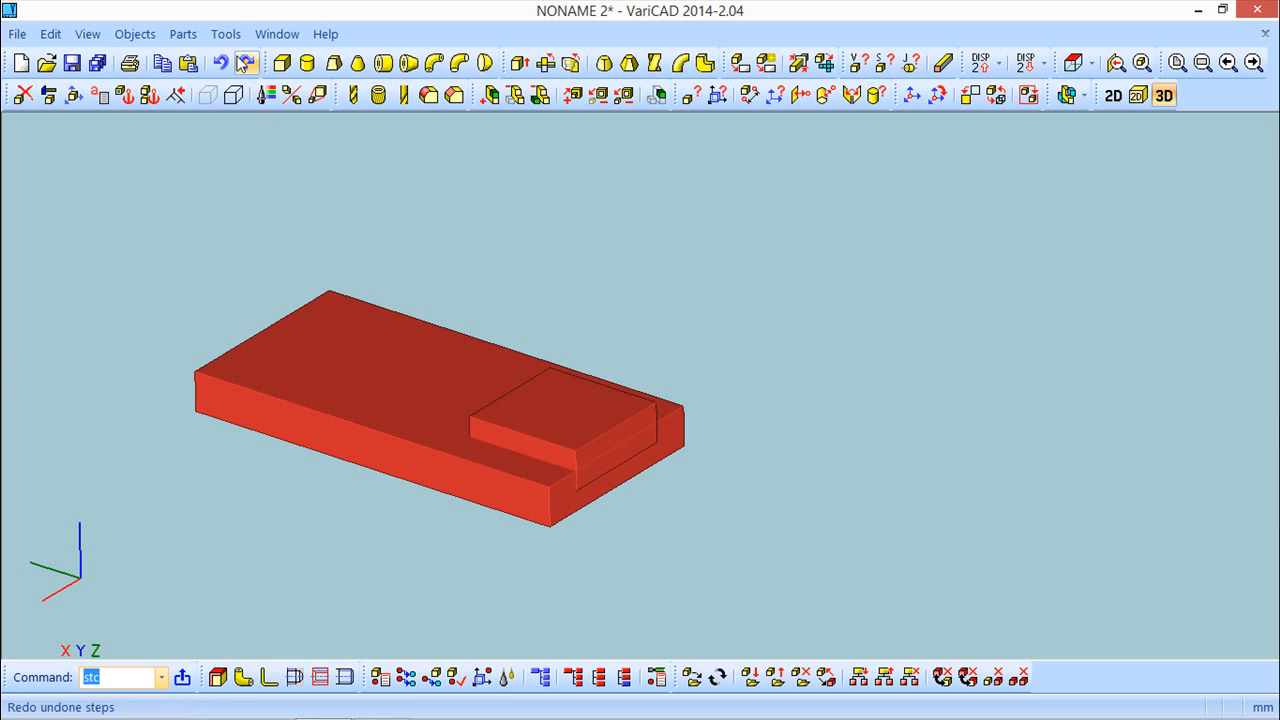
{"action": "left_click", "coordinate": [23, 94]}
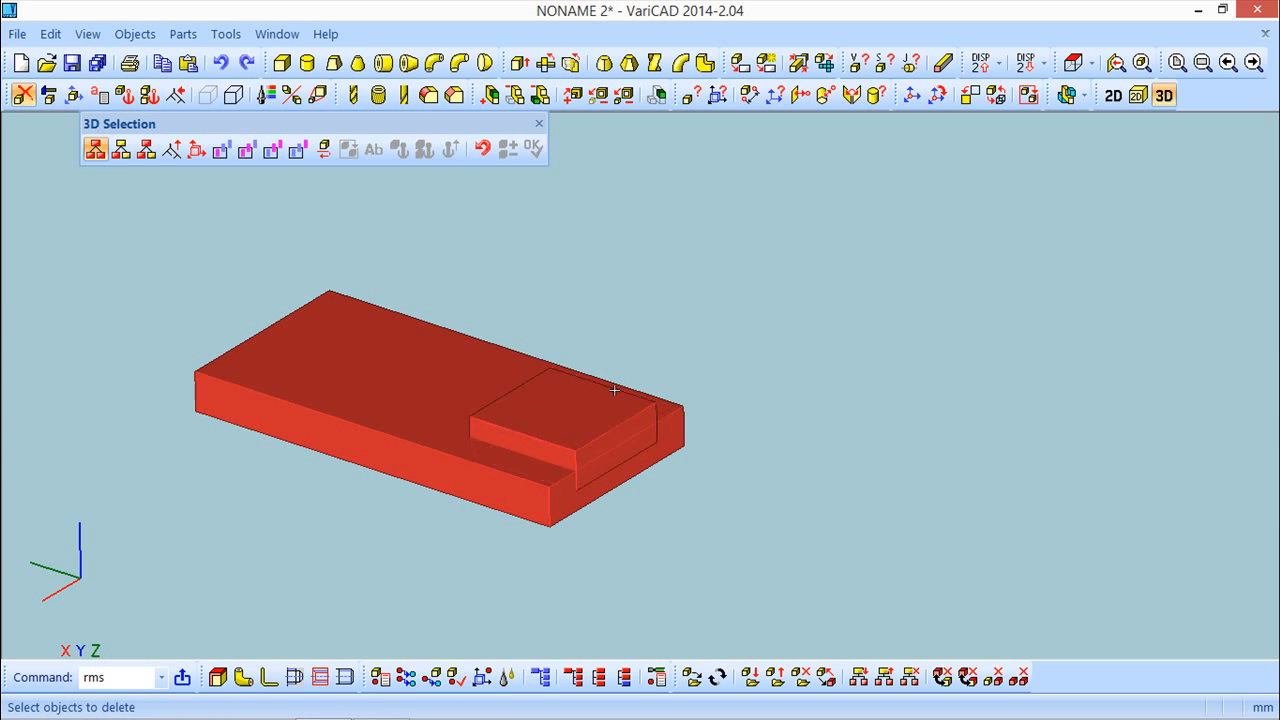
{"action": "left_click", "coordinate": [570, 424]}
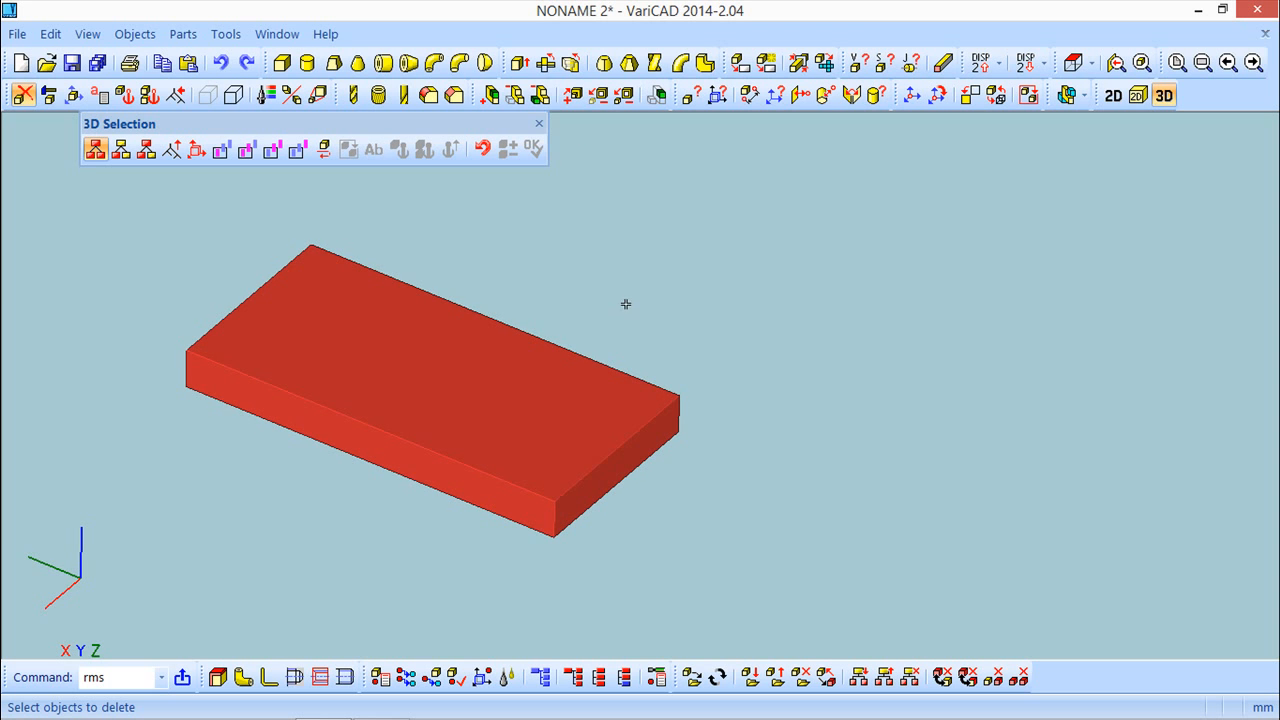
{"action": "left_click", "coordinate": [539, 123]}
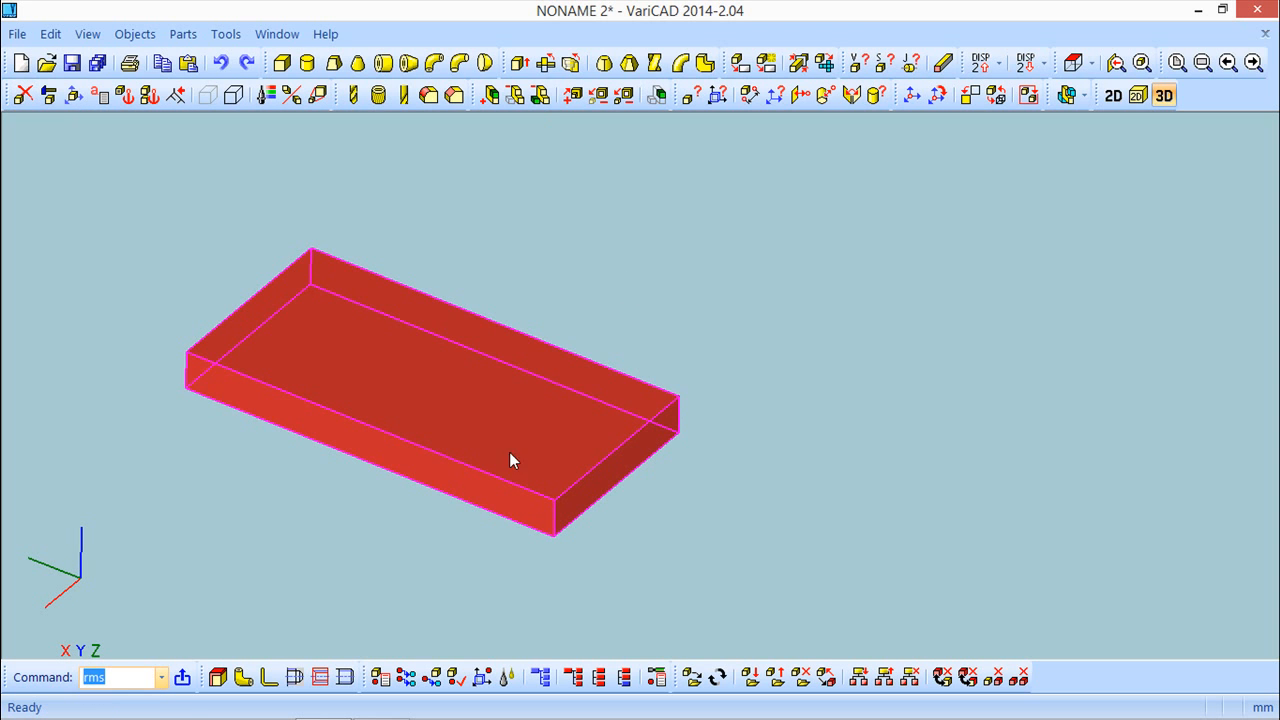
Define a new 30 × 30 × 10 mm box and rotate it -90° about its X axis so it stands upright
{"action": "left_click", "coordinate": [281, 62]}
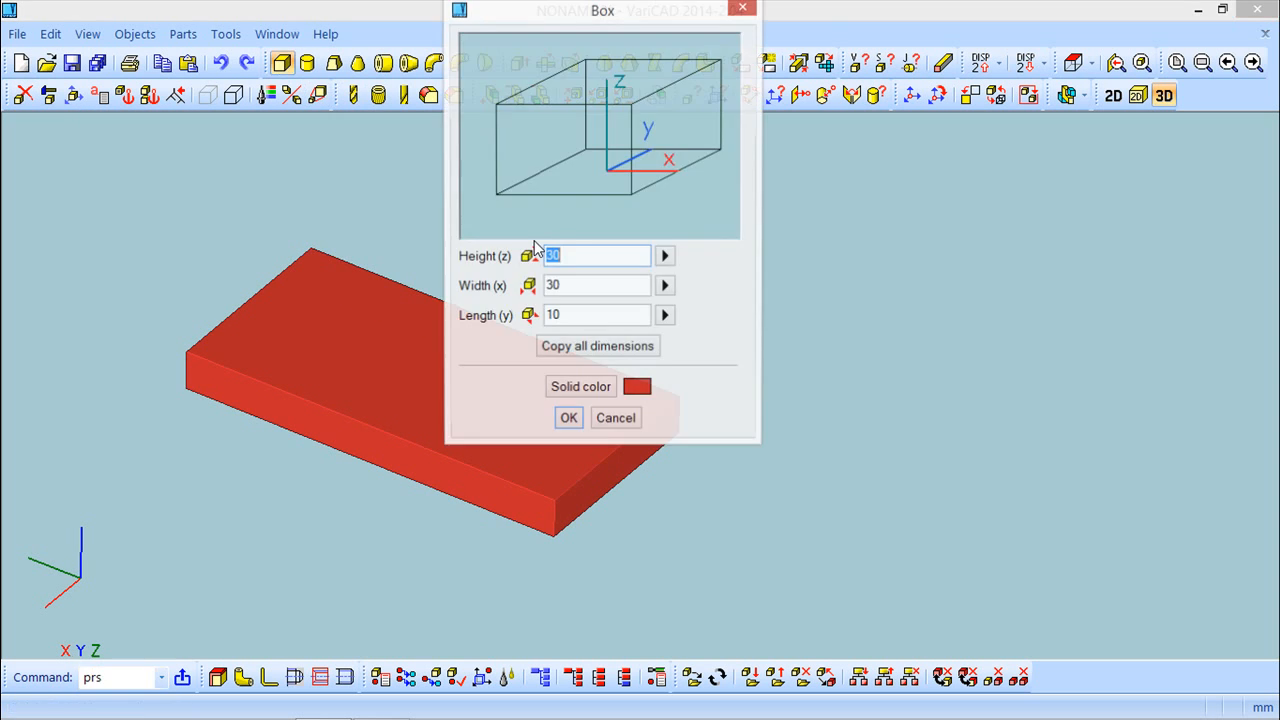
{"action": "left_click", "coordinate": [576, 429]}
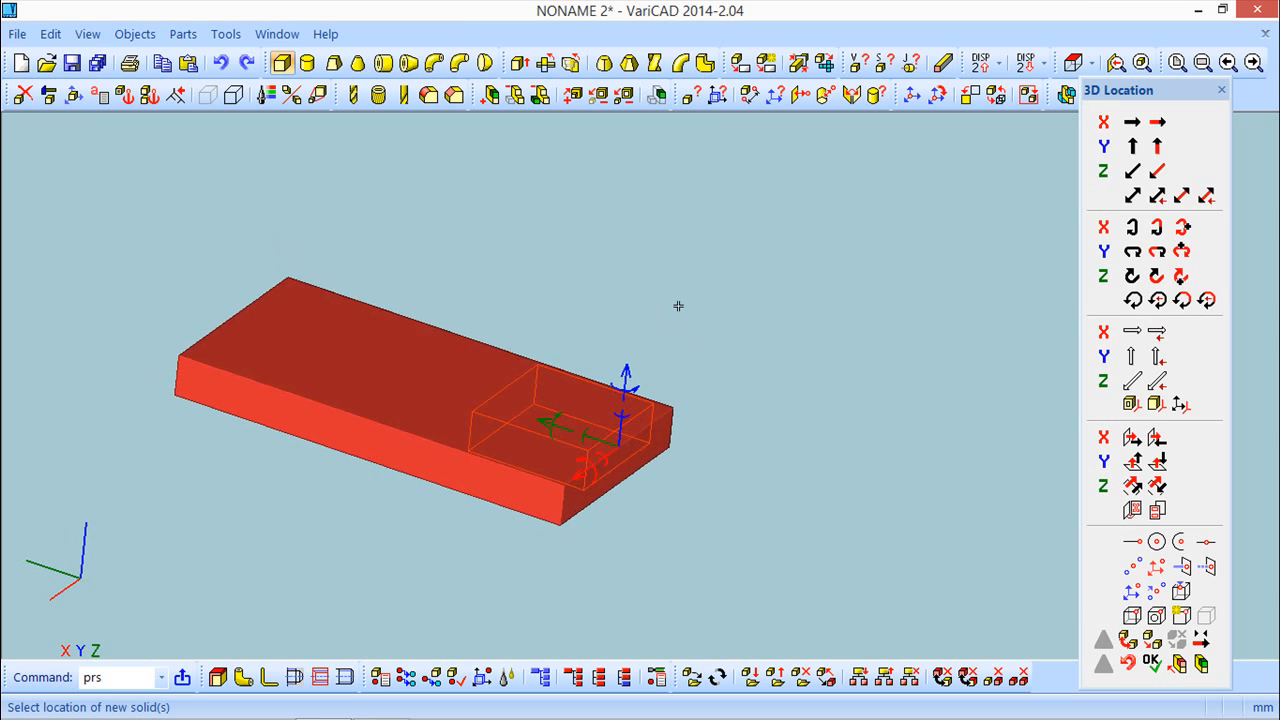
{"action": "left_click", "coordinate": [582, 474]}
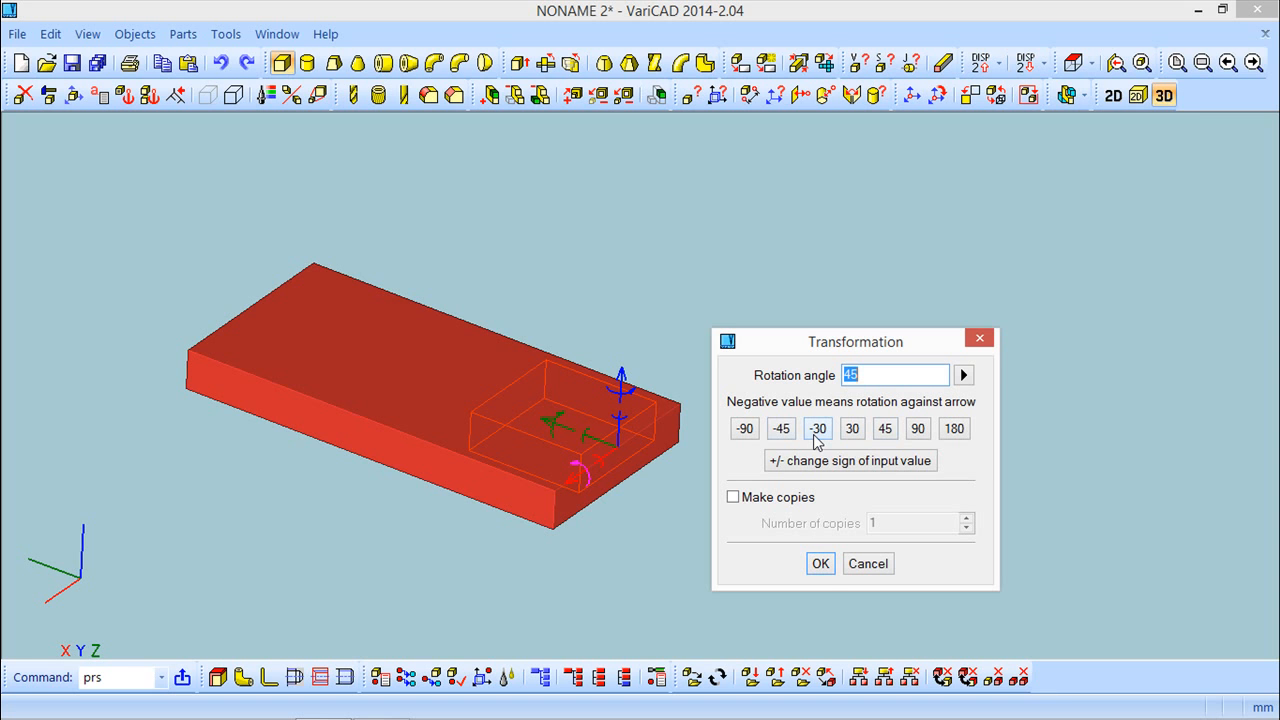
{"action": "left_click", "coordinate": [744, 428]}
{"action": "left_click", "coordinate": [819, 563]}
Lower the upright box slightly along the vertical axis into the end of the plate
{"action": "middle_click_drag", "start_coordinate": [723, 397], "coordinate": [697, 402]}
{"action": "left_click", "coordinate": [618, 429]}
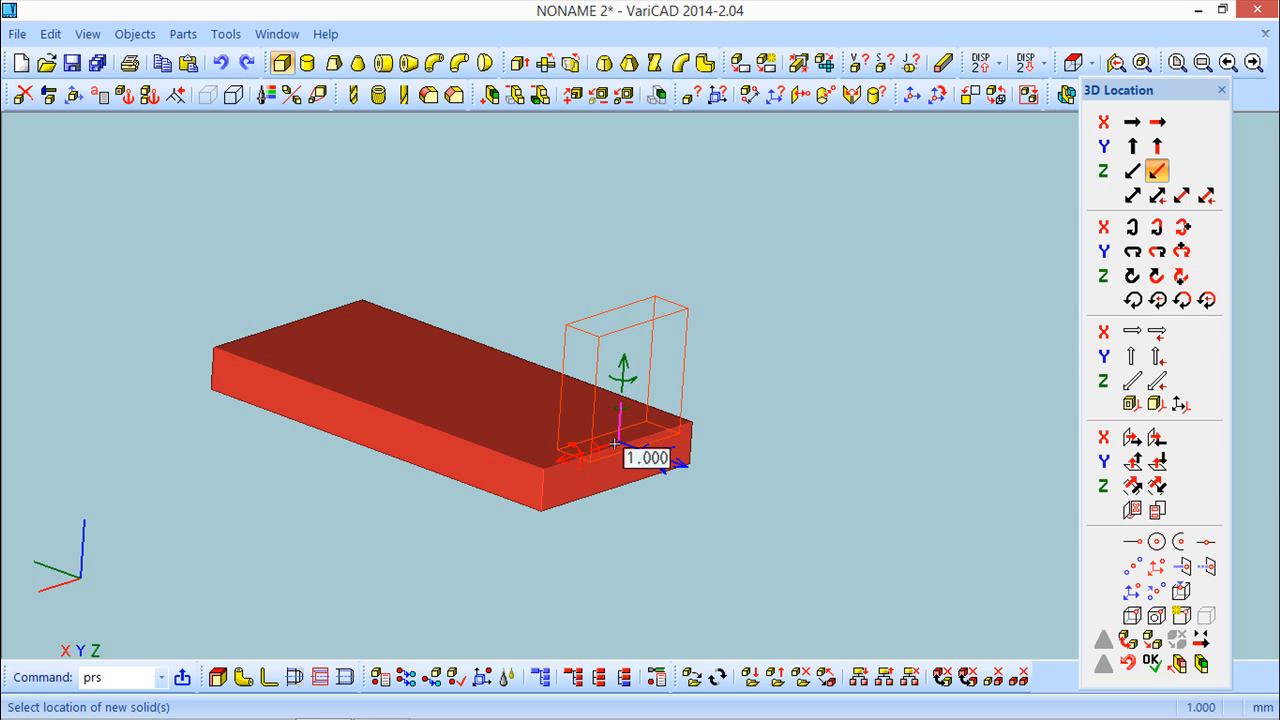
{"action": "left_click", "coordinate": [606, 459]}
{"action": "mouse_move", "coordinate": [756, 436]}
{"action": "middle_mouse_down"}
{"action": "mouse_move", "coordinate": [737, 420]}
{"action": "mouse_move", "coordinate": [731, 374]}
{"action": "mouse_move", "coordinate": [796, 451]}
{"action": "mouse_move", "coordinate": [831, 469]}
{"action": "mouse_move", "coordinate": [740, 443]}
{"action": "mouse_move", "coordinate": [765, 447]}
{"action": "middle_mouse_up"}
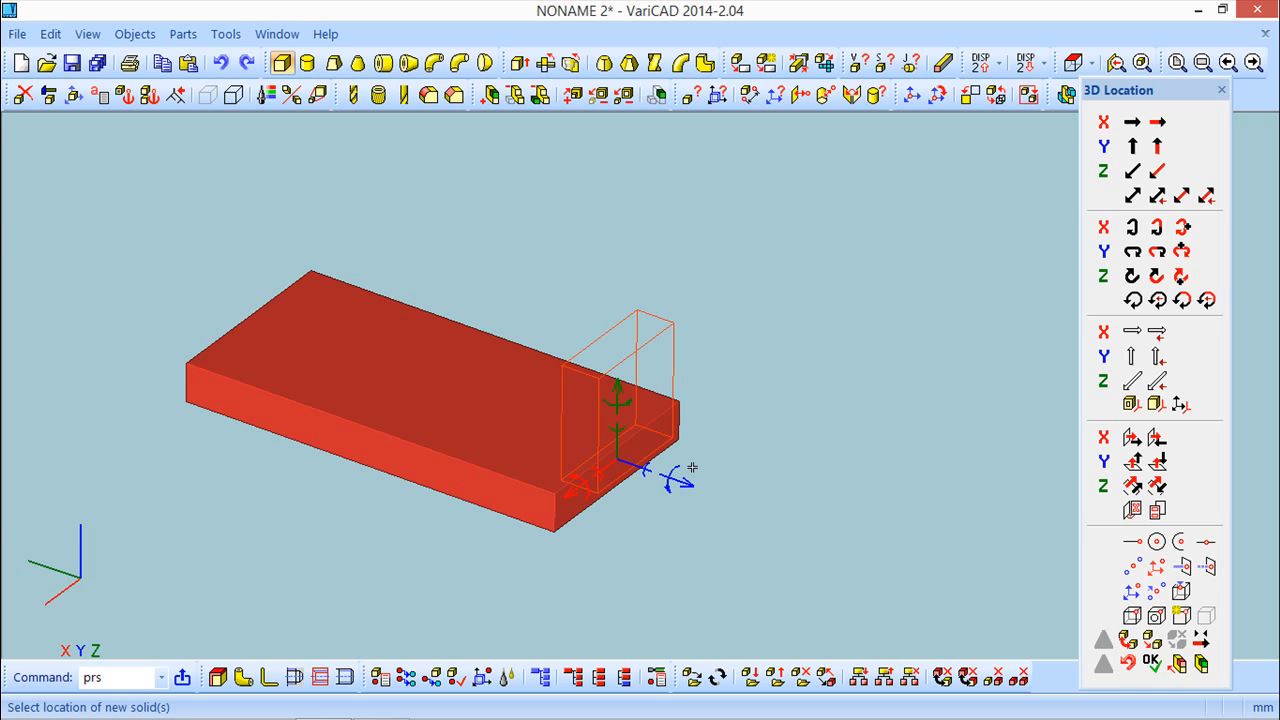
Insert the upright box as an addition to the plate, with constraints defined, and move the constraints palette clear
{"action": "left_click", "coordinate": [1180, 664]}
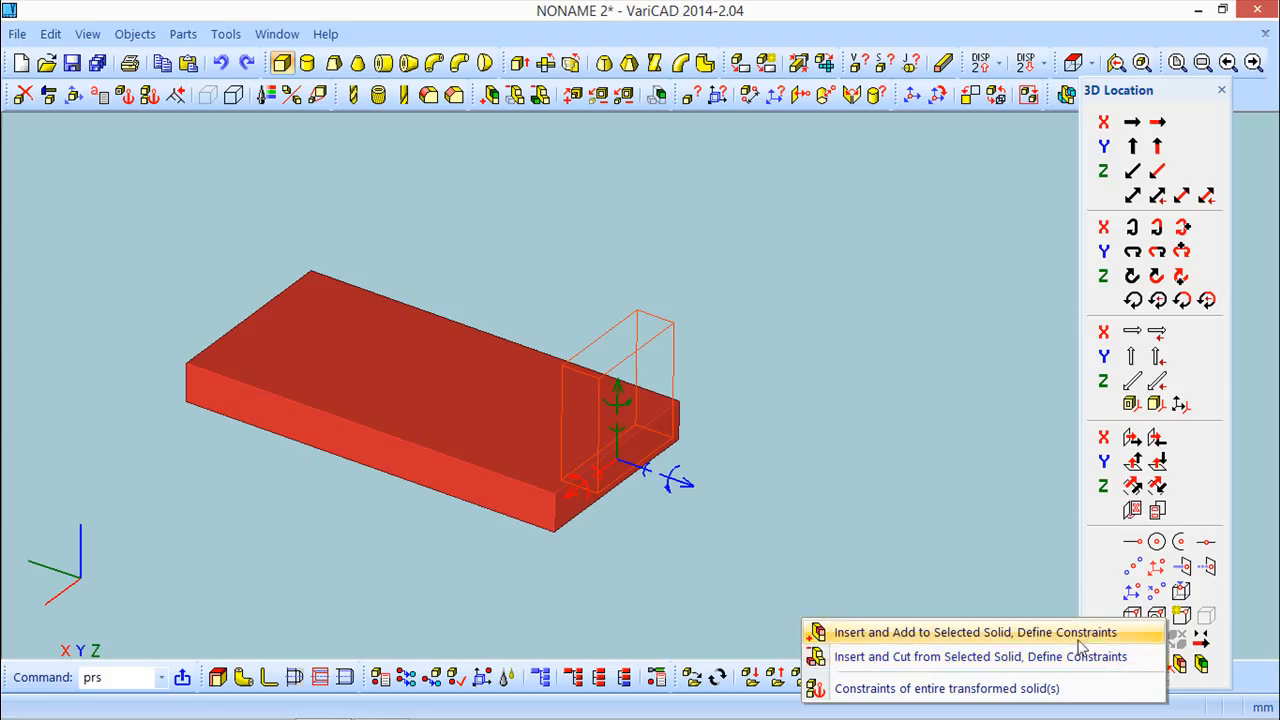
{"action": "left_click", "coordinate": [995, 630]}
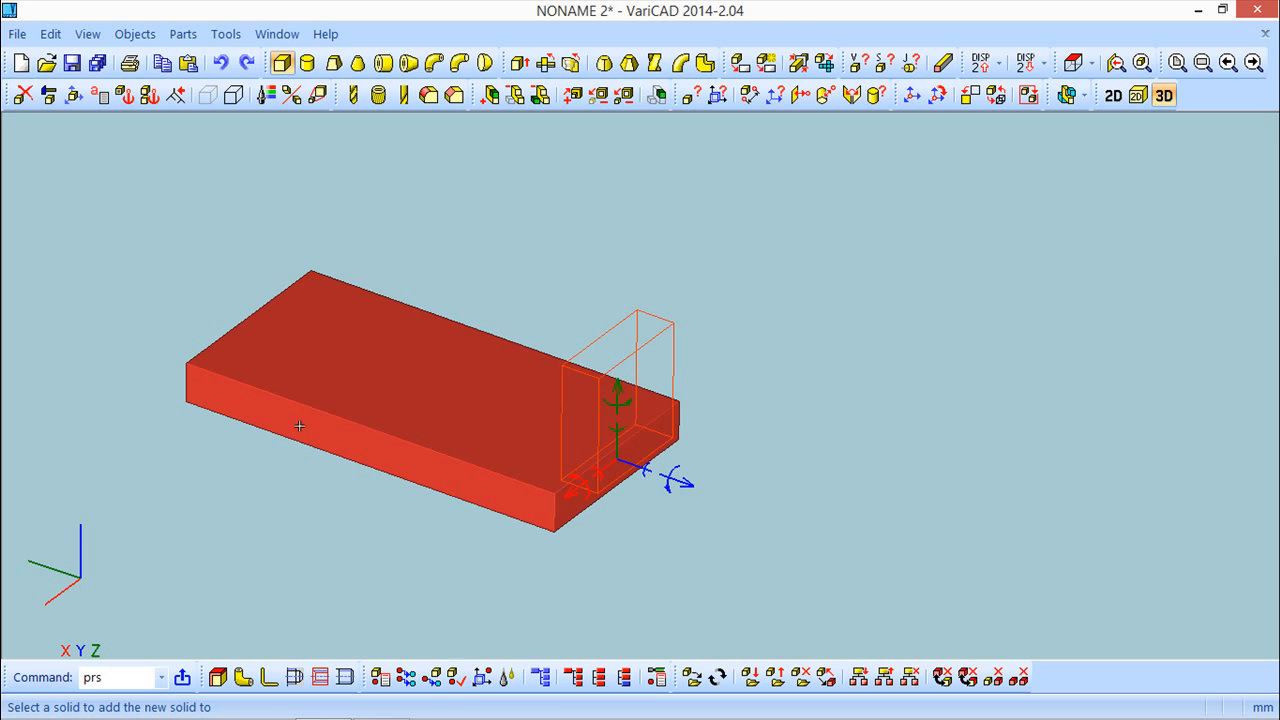
{"action": "left_click", "coordinate": [358, 378]}
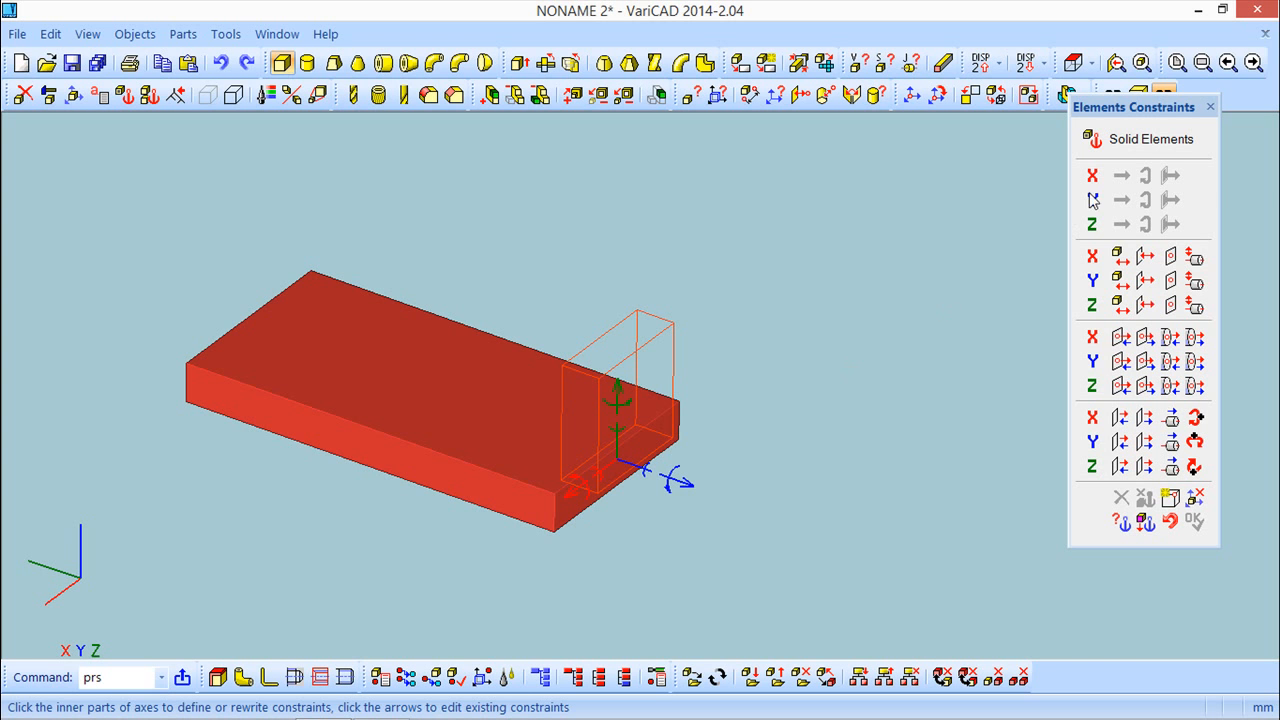
{"action": "left_click_drag", "start_coordinate": [1132, 114], "coordinate": [836, 168]}
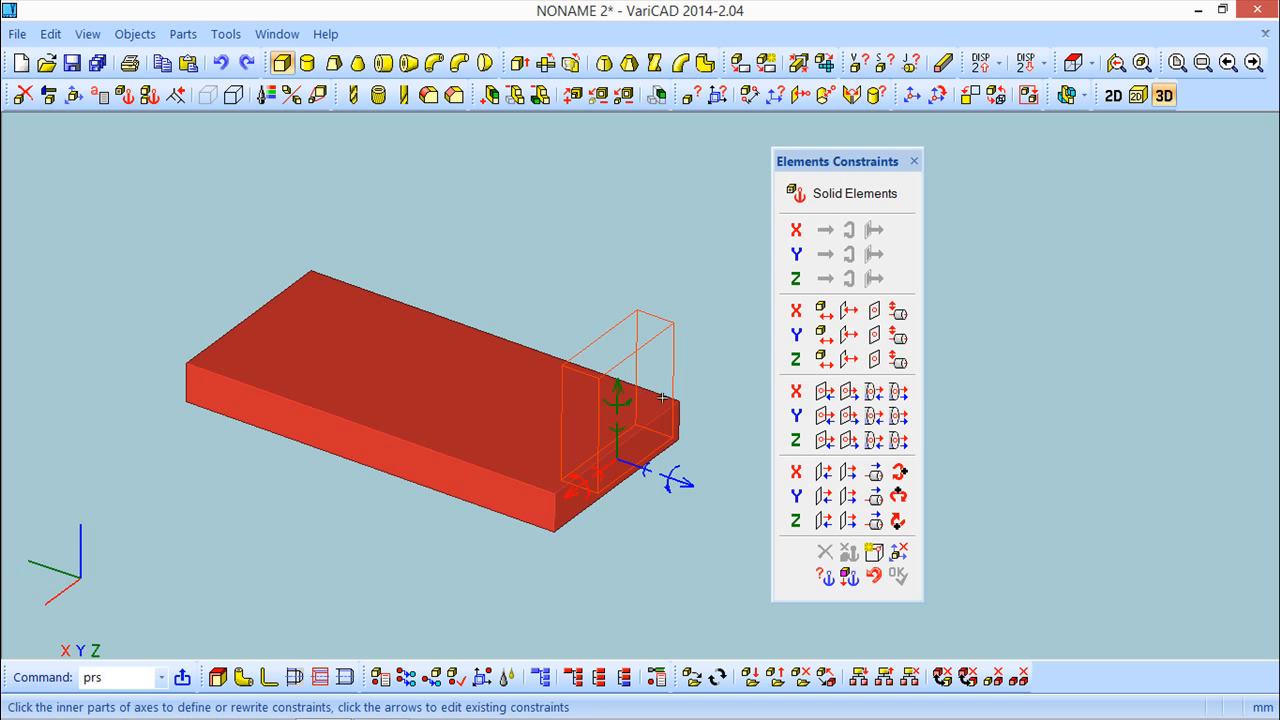
Constrain the upright box along its Y axis at 20 mm from the plate's nearer end face and finish the constraints
{"action": "mouse_move", "coordinate": [1006, 334]}
{"action": "middle_mouse_down"}
{"action": "mouse_move", "coordinate": [985, 314]}
{"action": "mouse_move", "coordinate": [997, 323]}
{"action": "middle_mouse_up"}
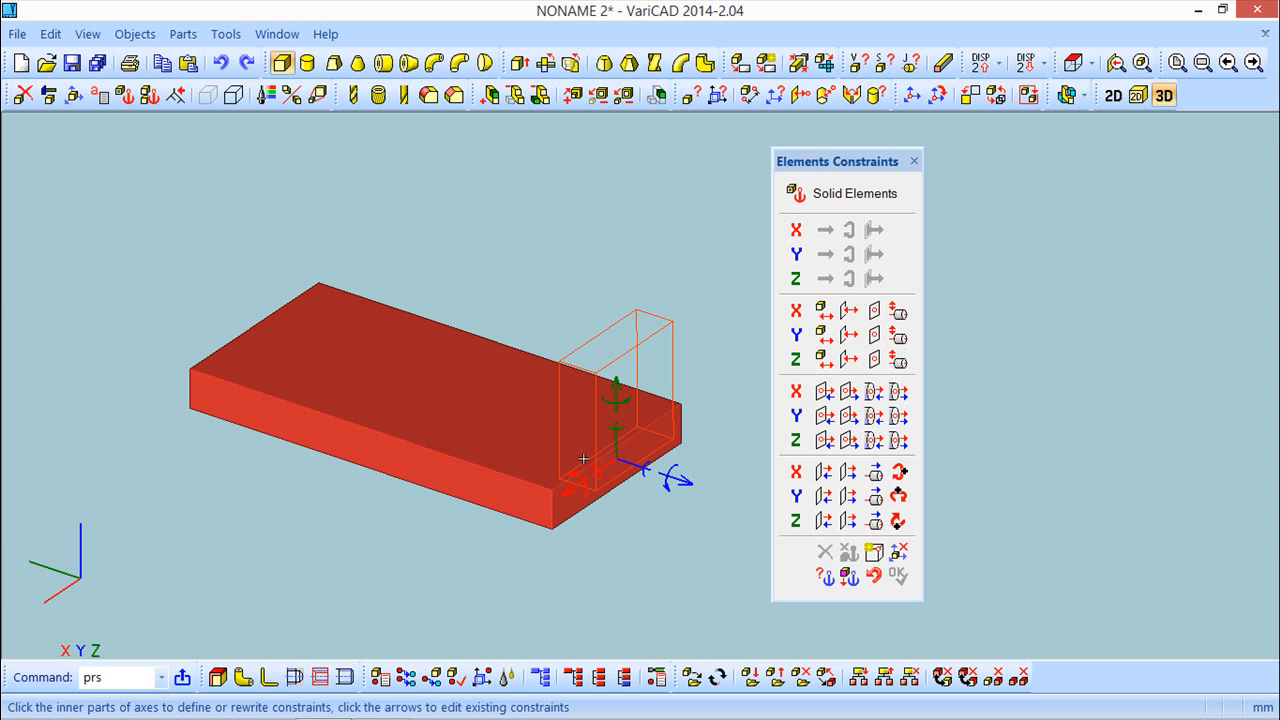
{"action": "left_click", "coordinate": [849, 336]}
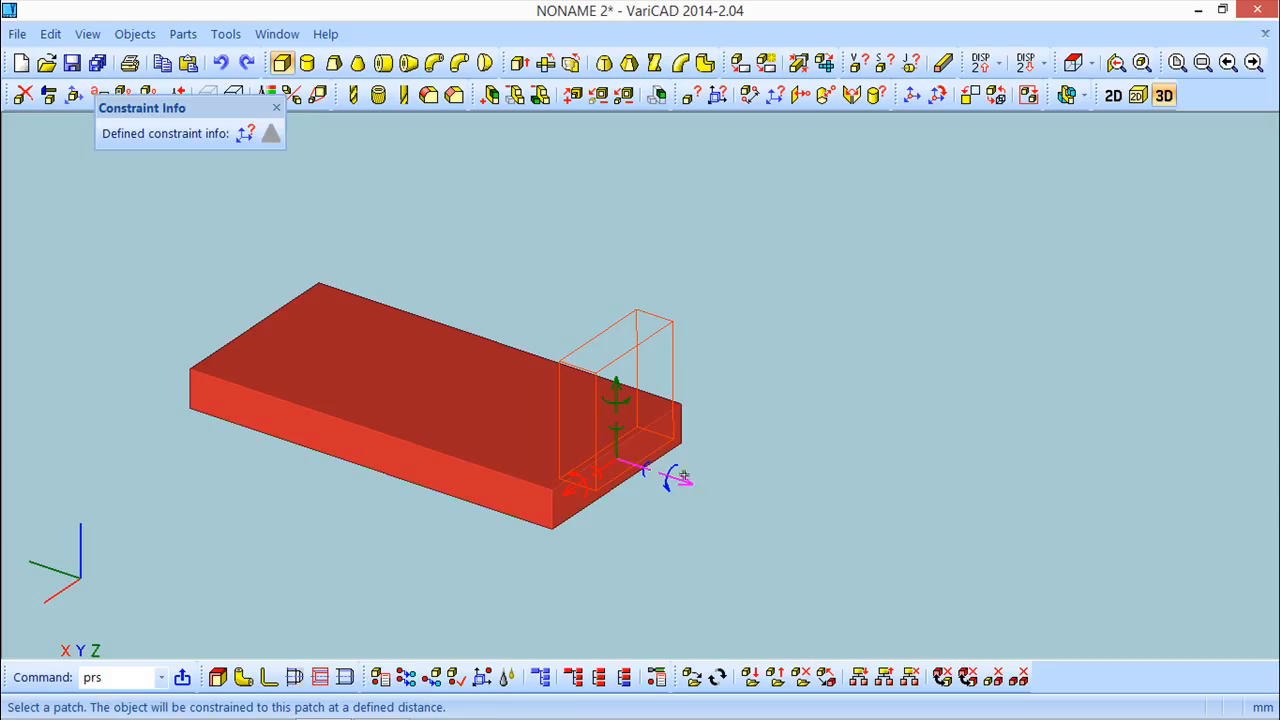
{"action": "left_click", "coordinate": [568, 505]}
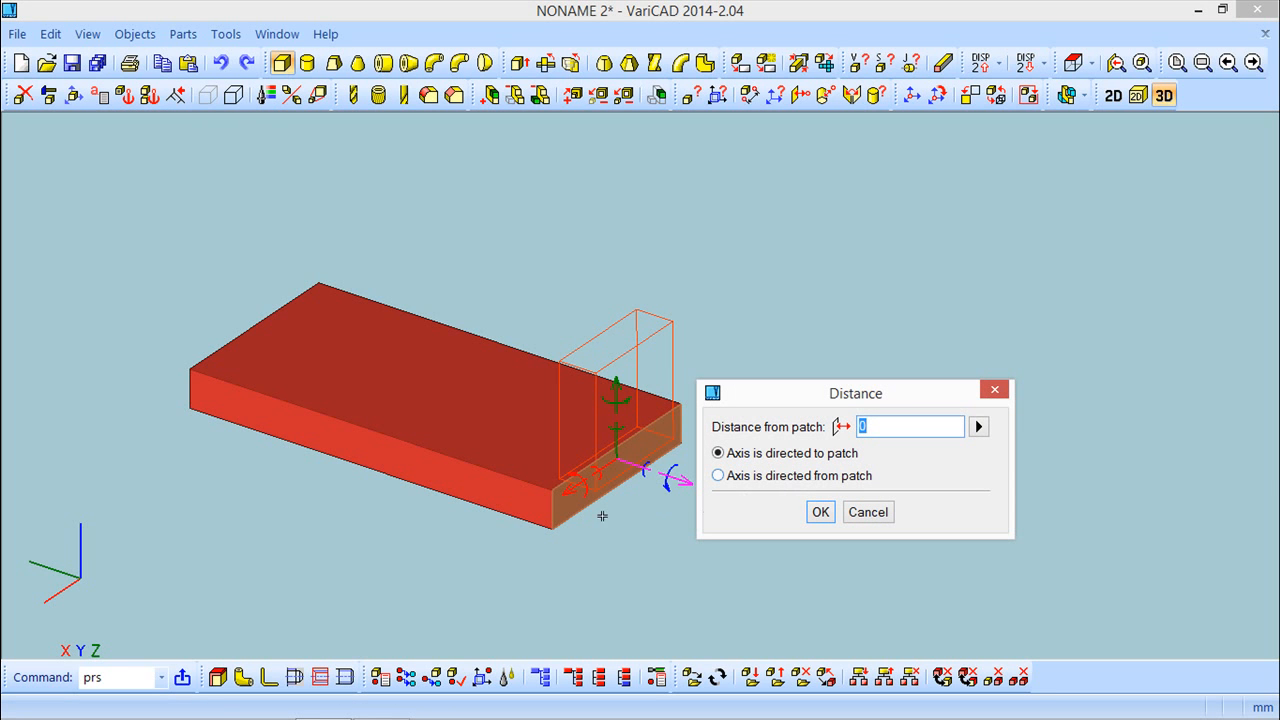
{"action": "middle_click_drag", "start_coordinate": [568, 554], "coordinate": [631, 554]}
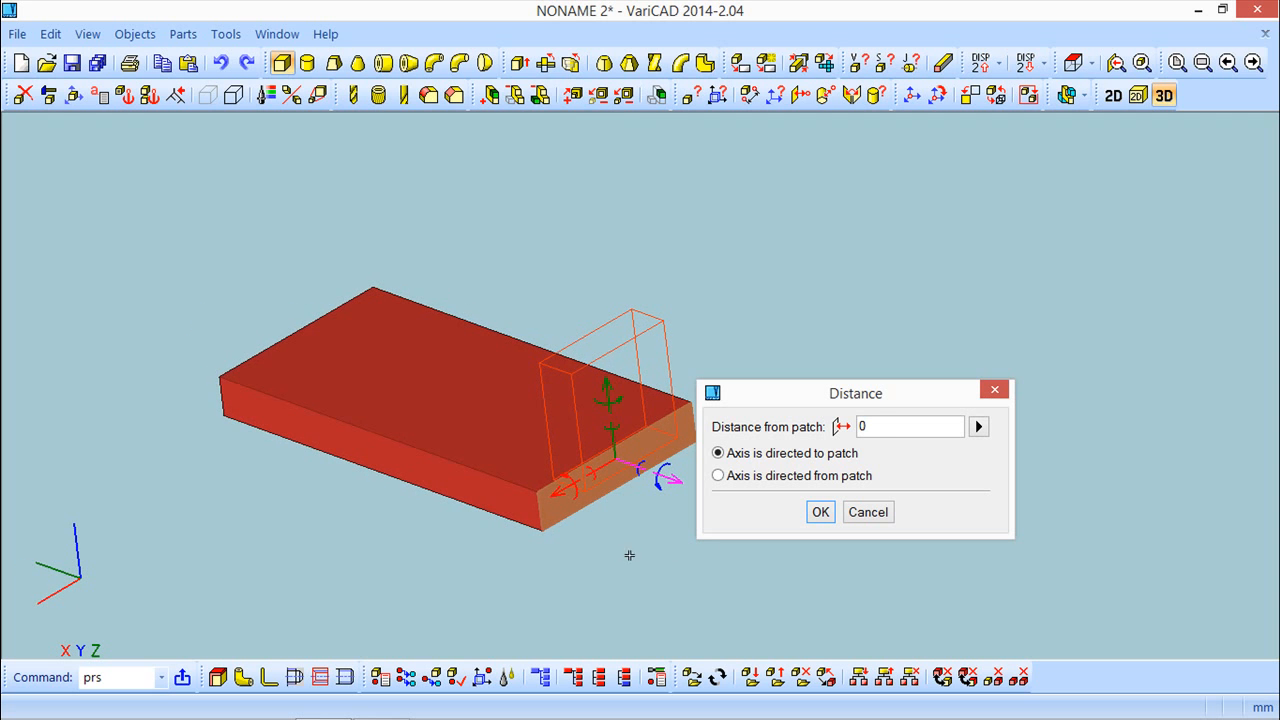
{"action": "left_click", "coordinate": [868, 425]}
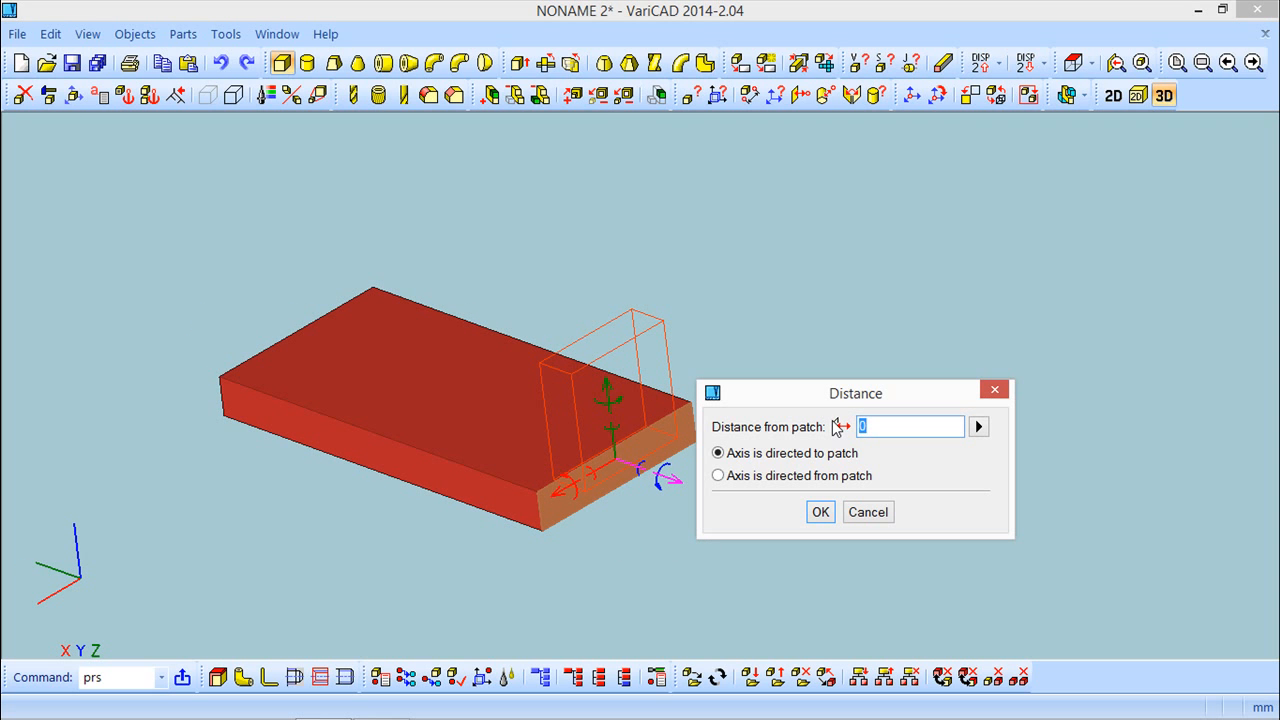
{"action": "type", "text": "20"}
{"action": "left_click", "coordinate": [821, 513]}
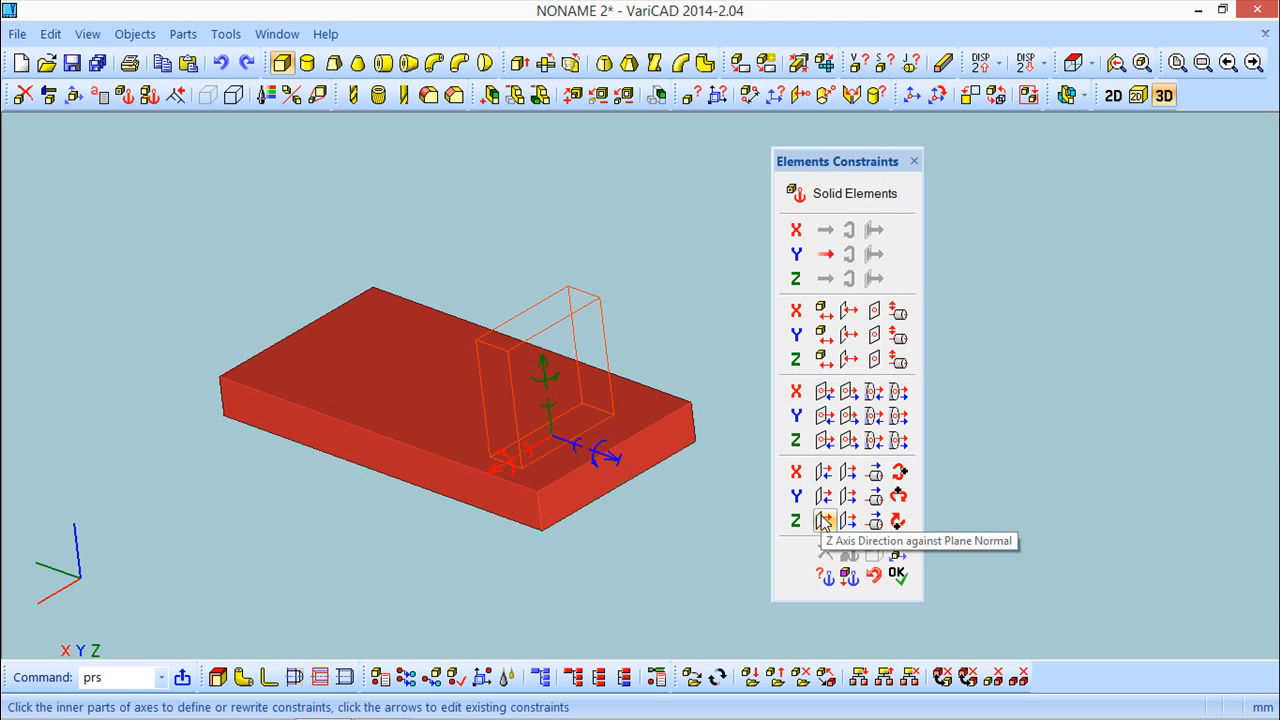
{"action": "middle_click_drag", "start_coordinate": [598, 494], "coordinate": [666, 500]}
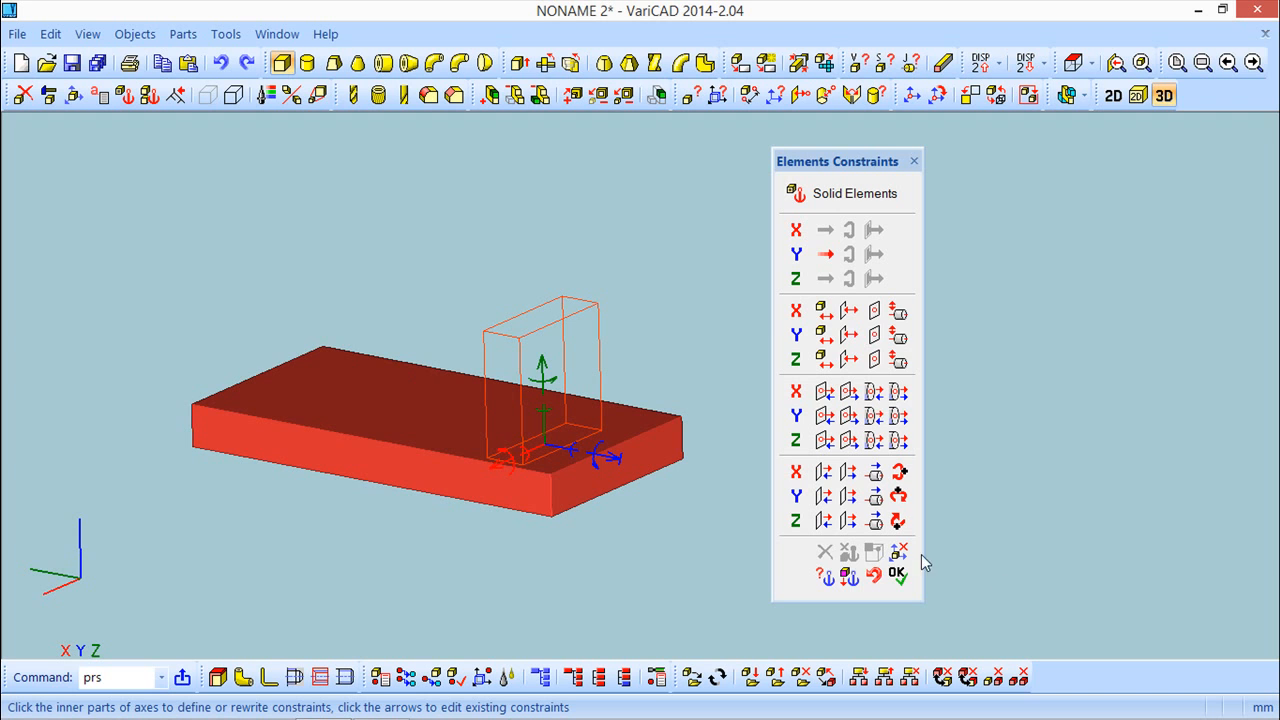
{"action": "left_click", "coordinate": [897, 575]}
{"action": "middle_click_drag", "start_coordinate": [735, 398], "coordinate": [722, 428]}
{"action": "middle_click_drag", "start_coordinate": [864, 320], "coordinate": [867, 345]}
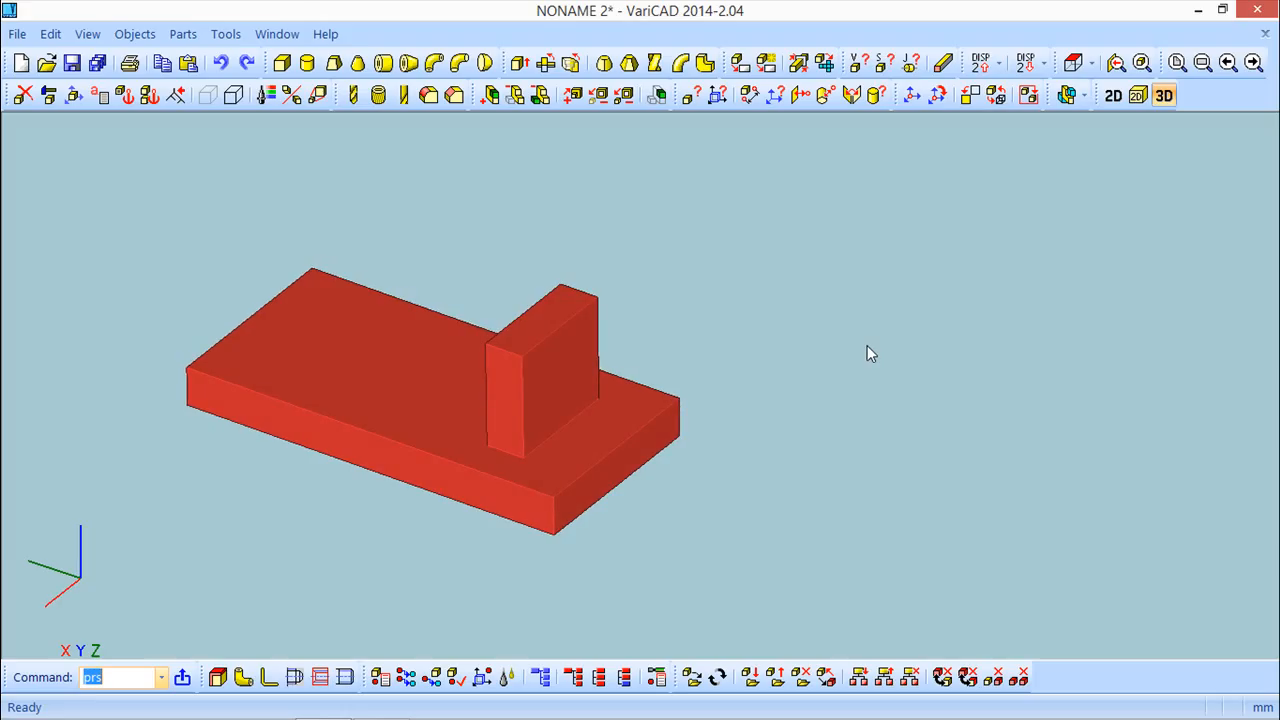
{"action": "mouse_move", "coordinate": [790, 351]}
{"action": "middle_mouse_down"}
{"action": "mouse_move", "coordinate": [743, 306]}
{"action": "mouse_move", "coordinate": [746, 291]}
{"action": "mouse_move", "coordinate": [719, 281]}
{"action": "mouse_move", "coordinate": [720, 303]}
{"action": "mouse_move", "coordinate": [751, 271]}
{"action": "mouse_move", "coordinate": [840, 260]}
{"action": "mouse_move", "coordinate": [727, 338]}
{"action": "middle_mouse_up"}
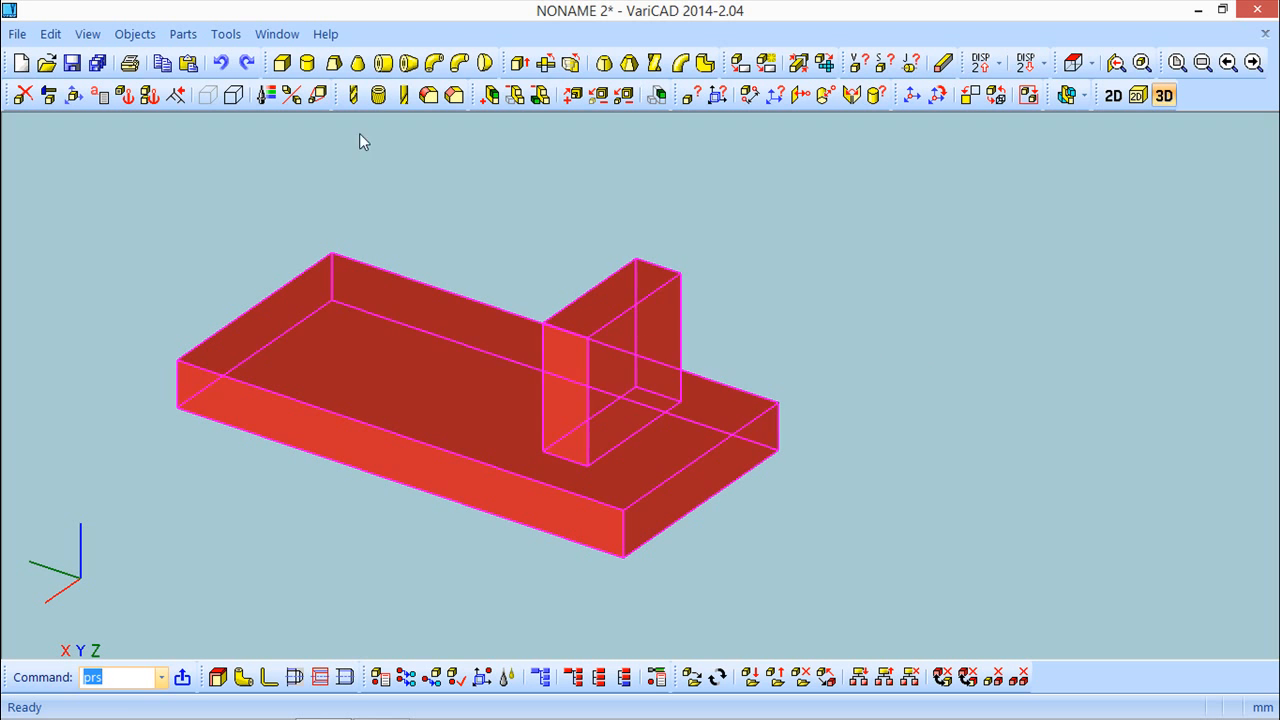
Create a second 30 × 30 × 10 mm upright box and insert it as an addition to the plate, with constraints defined
{"action": "left_click", "coordinate": [283, 66]}
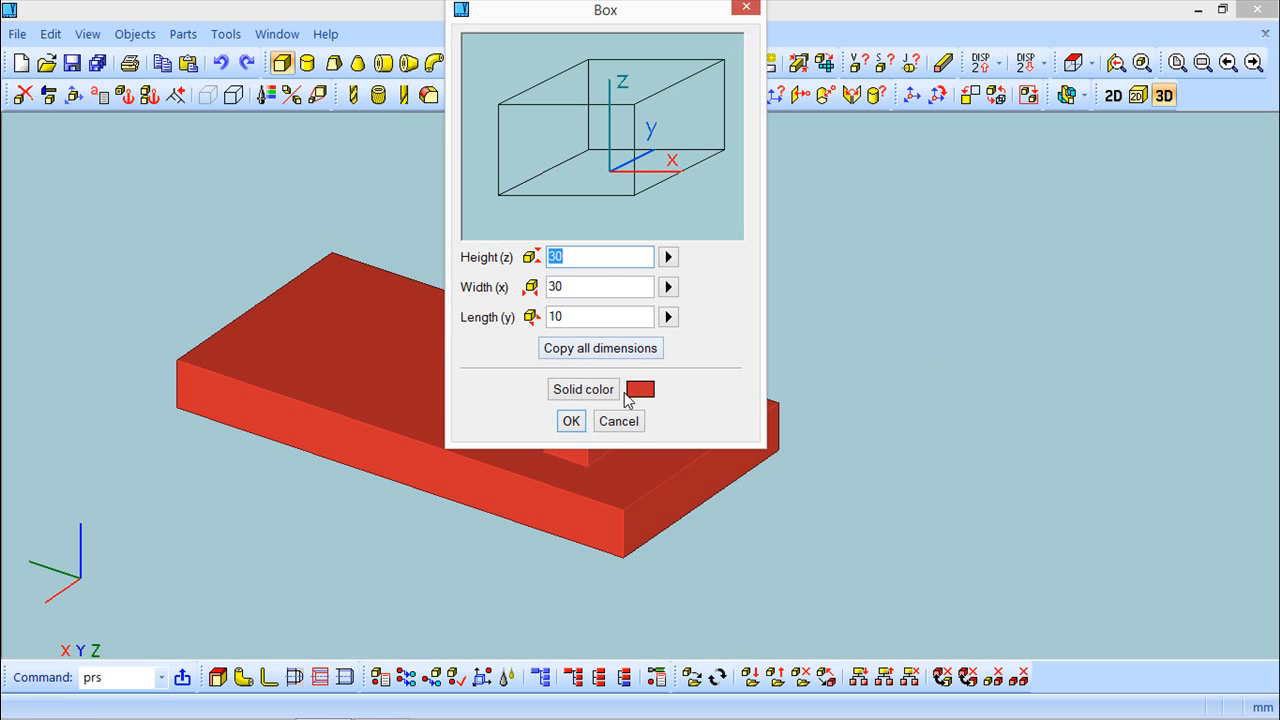
{"action": "left_click", "coordinate": [572, 433]}
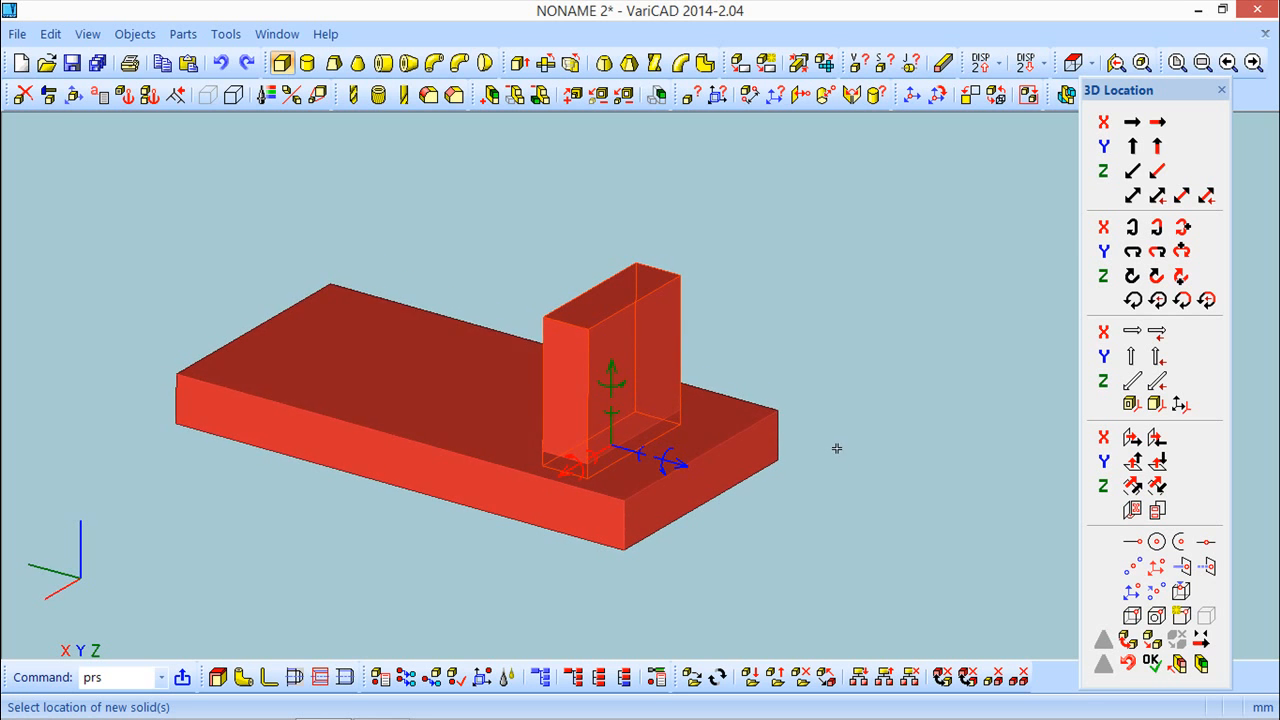
{"action": "middle_click_drag", "start_coordinate": [829, 466], "coordinate": [982, 434]}
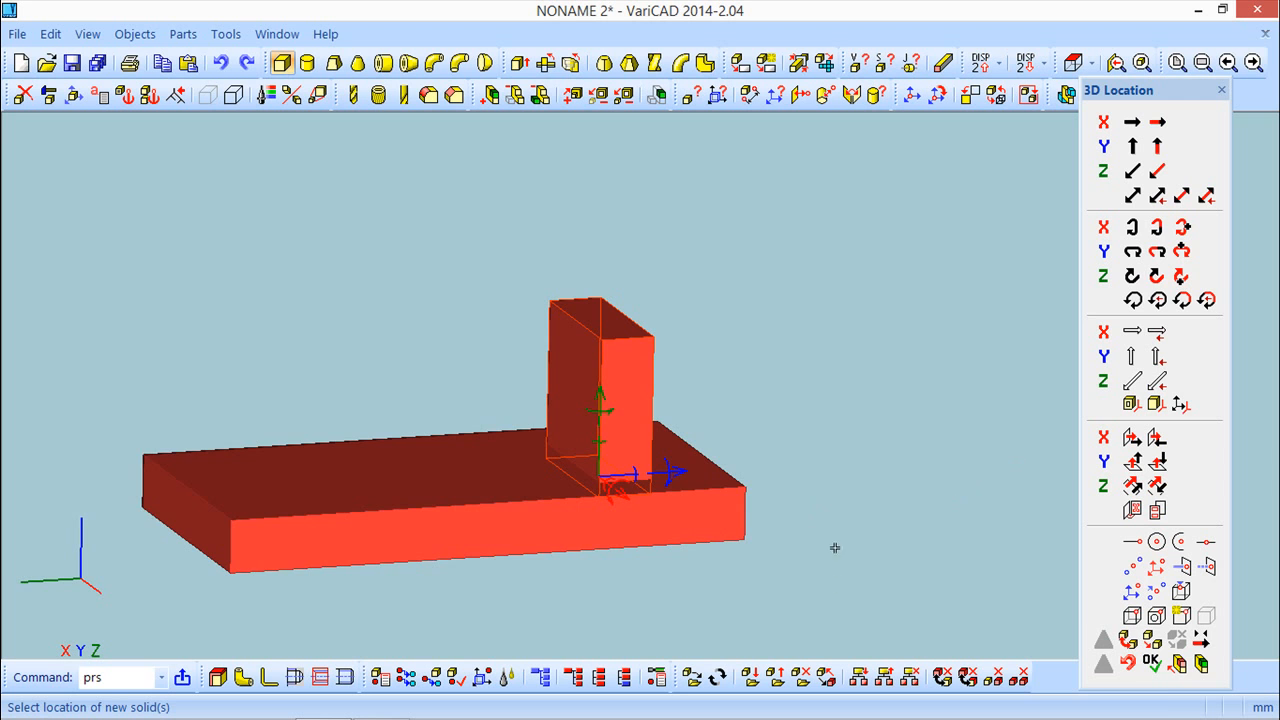
{"action": "left_click", "coordinate": [1178, 664]}
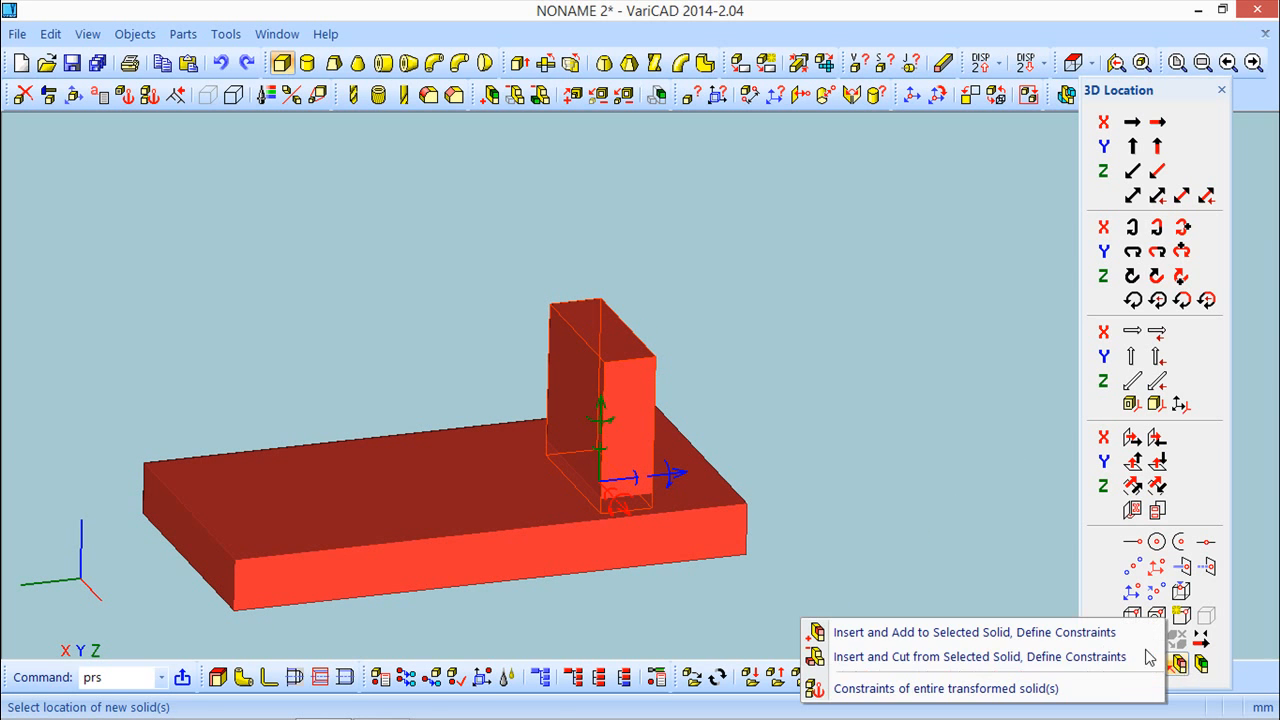
{"action": "left_click", "coordinate": [995, 632]}
{"action": "left_click", "coordinate": [380, 526]}
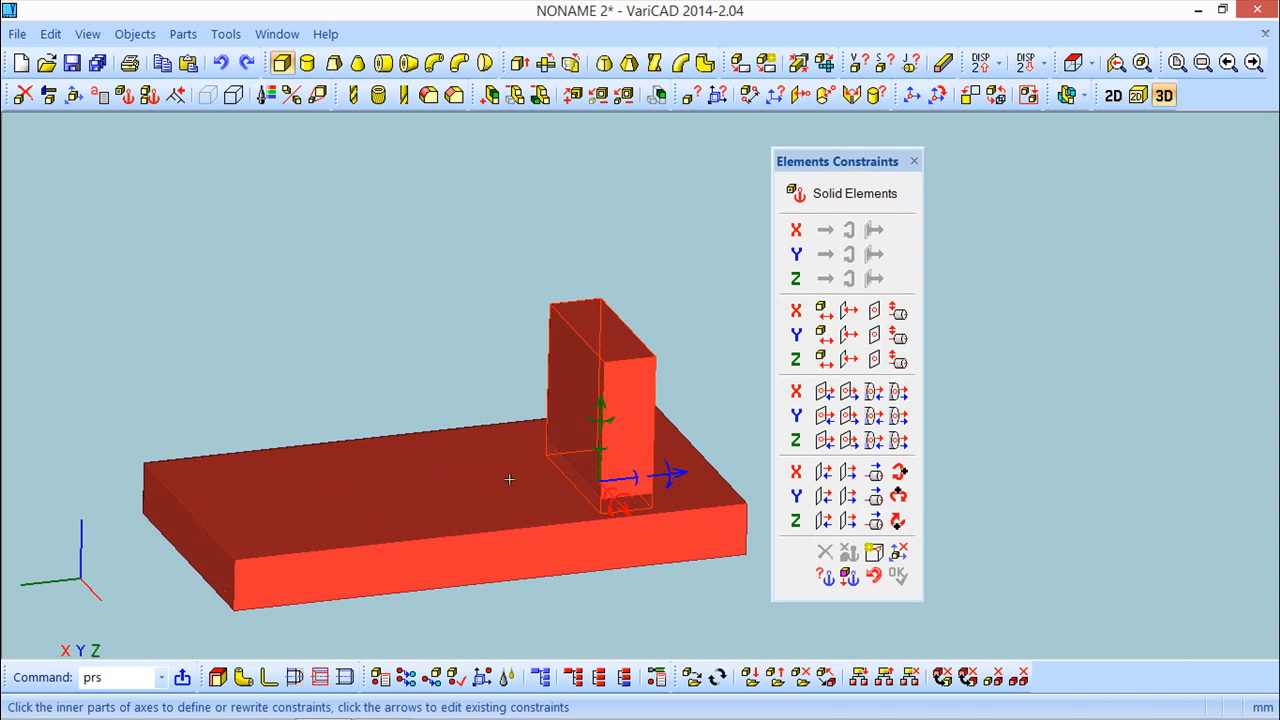
Constrain the second box along its Y axis at 20 mm from the plate's opposite end face and finish the constraints
{"action": "left_click", "coordinate": [845, 337]}
{"action": "mouse_move", "coordinate": [494, 503]}
{"action": "middle_mouse_down"}
{"action": "mouse_move", "coordinate": [440, 508]}
{"action": "mouse_move", "coordinate": [520, 491]}
{"action": "mouse_move", "coordinate": [486, 514]}
{"action": "middle_mouse_up"}
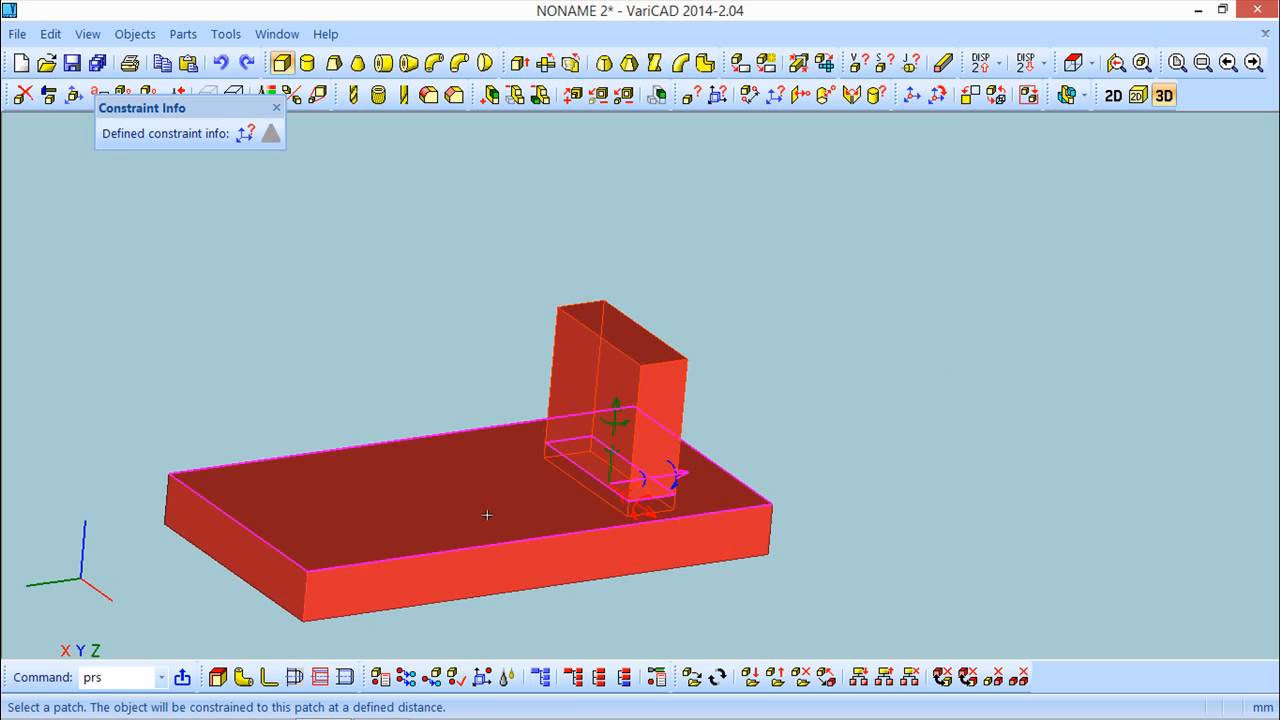
{"action": "left_click", "coordinate": [240, 557]}
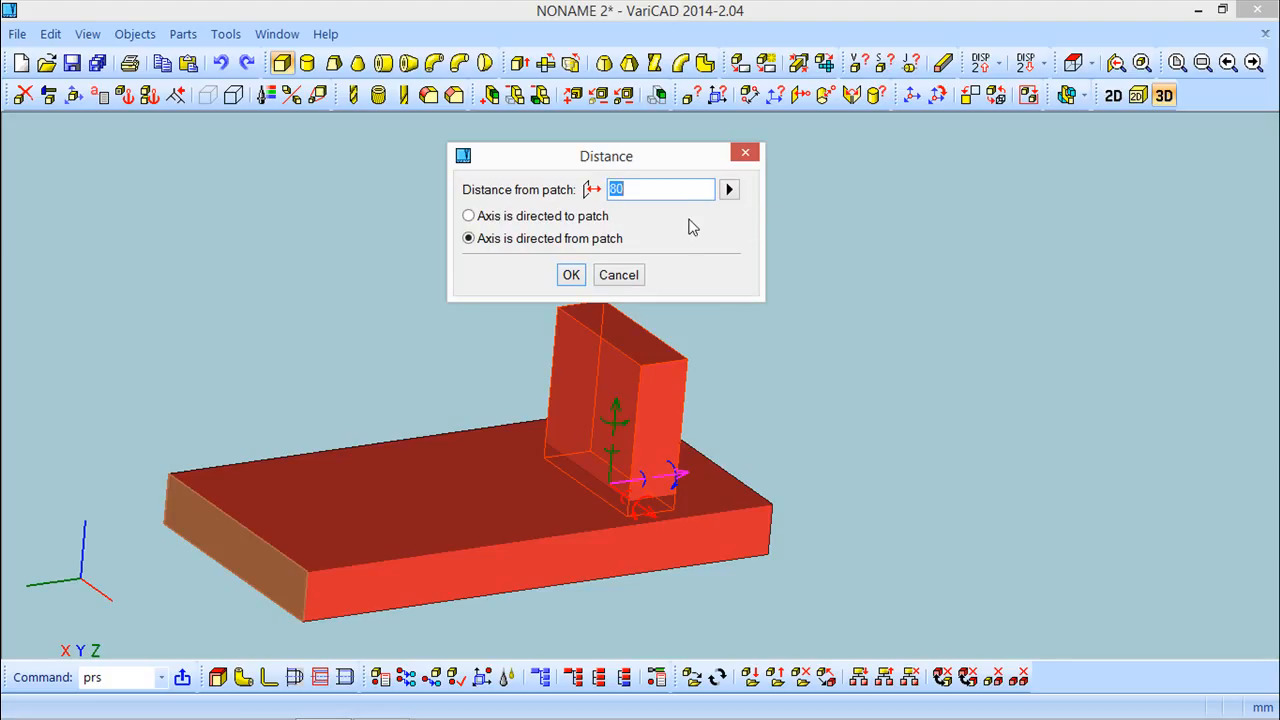
{"action": "type", "text": "20"}
{"action": "left_click", "coordinate": [571, 274]}
{"action": "mouse_move", "coordinate": [518, 392]}
{"action": "middle_mouse_down"}
{"action": "mouse_move", "coordinate": [457, 366]}
{"action": "mouse_move", "coordinate": [414, 395]}
{"action": "mouse_move", "coordinate": [471, 391]}
{"action": "mouse_move", "coordinate": [391, 366]}
{"action": "mouse_move", "coordinate": [400, 400]}
{"action": "mouse_move", "coordinate": [380, 408]}
{"action": "middle_mouse_up"}
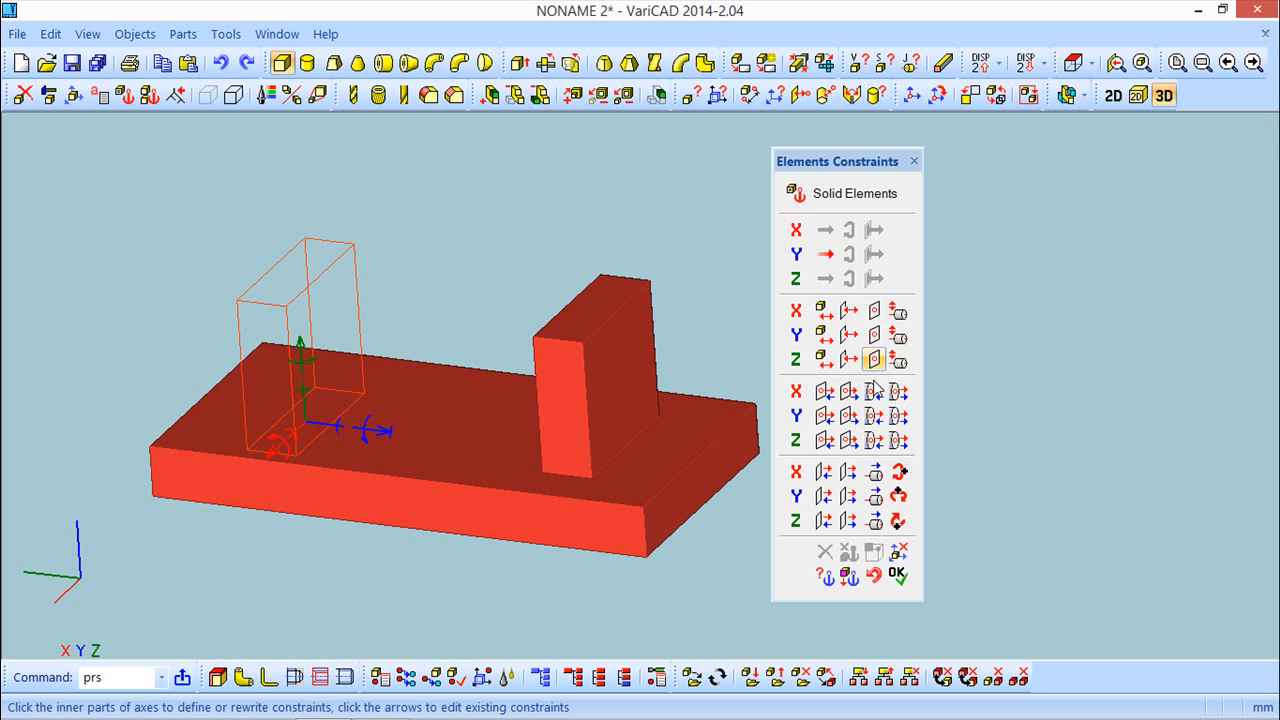
{"action": "left_click", "coordinate": [897, 576]}
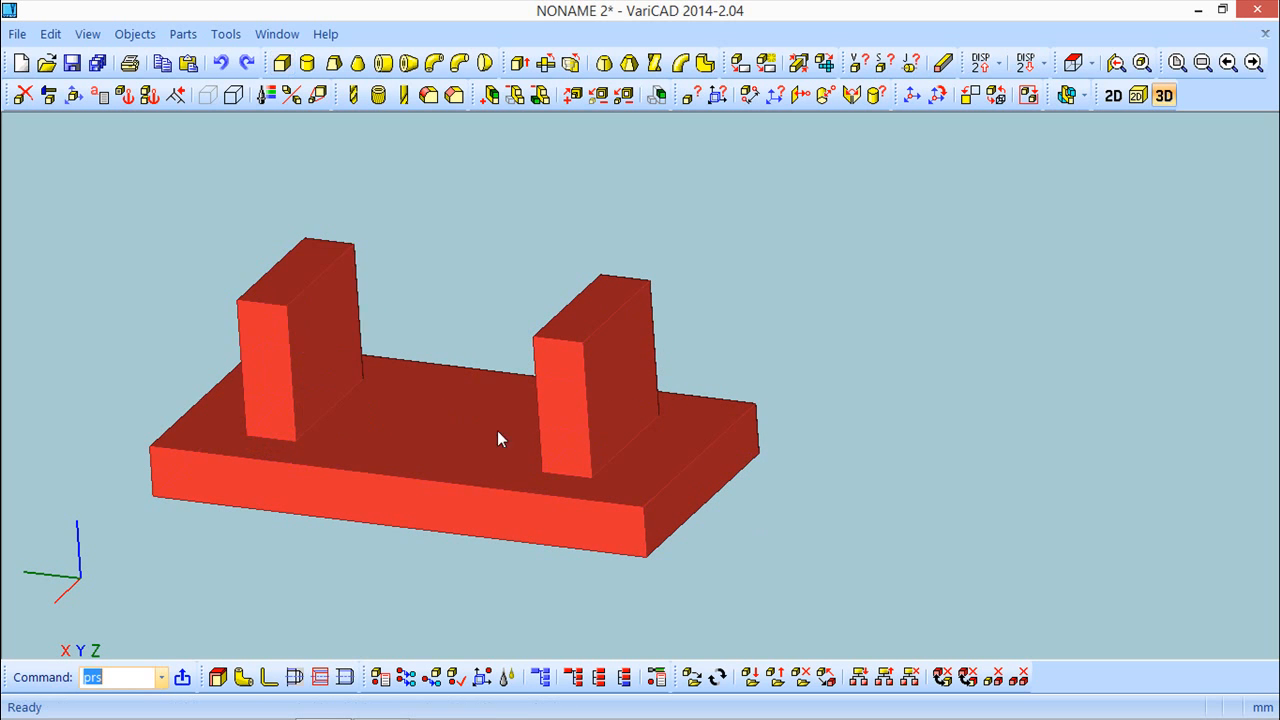
{"action": "middle_click_drag", "start_coordinate": [468, 436], "coordinate": [468, 453]}
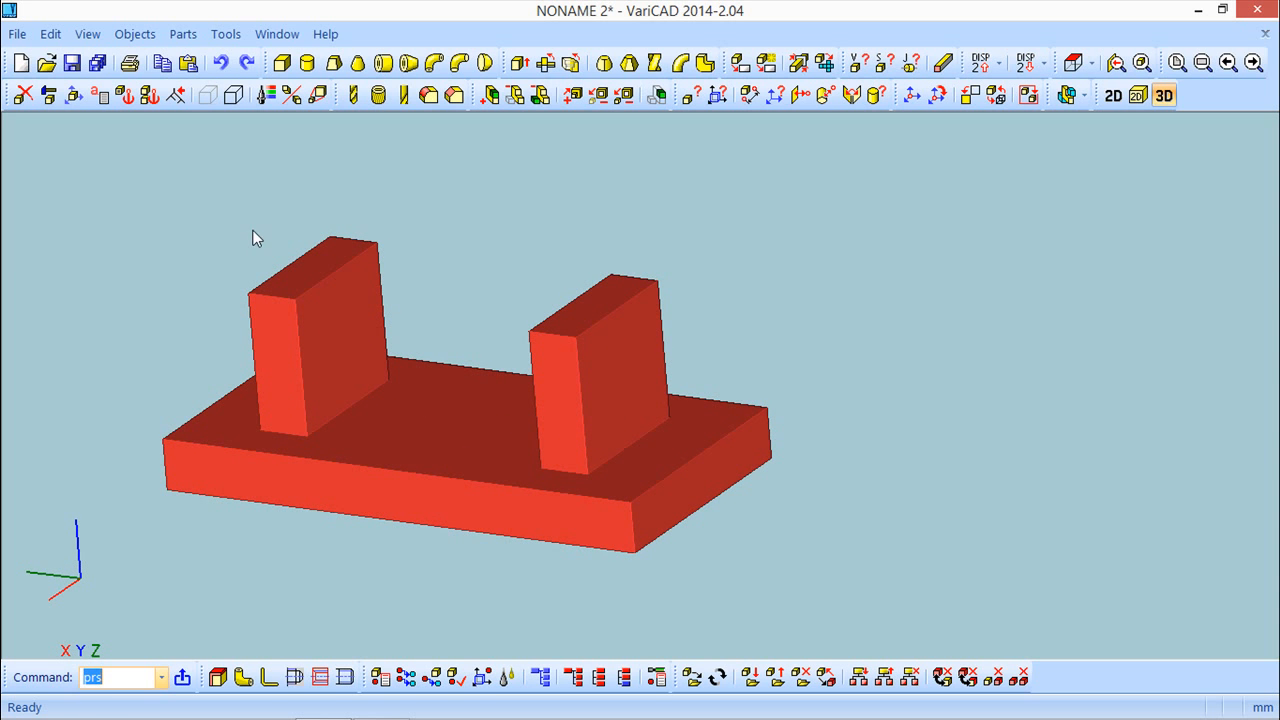
Edit the base plate's shape, set its length to 120 mm and apply the change to the part
{"action": "left_click", "coordinate": [48, 95]}
{"action": "left_click", "coordinate": [440, 476]}
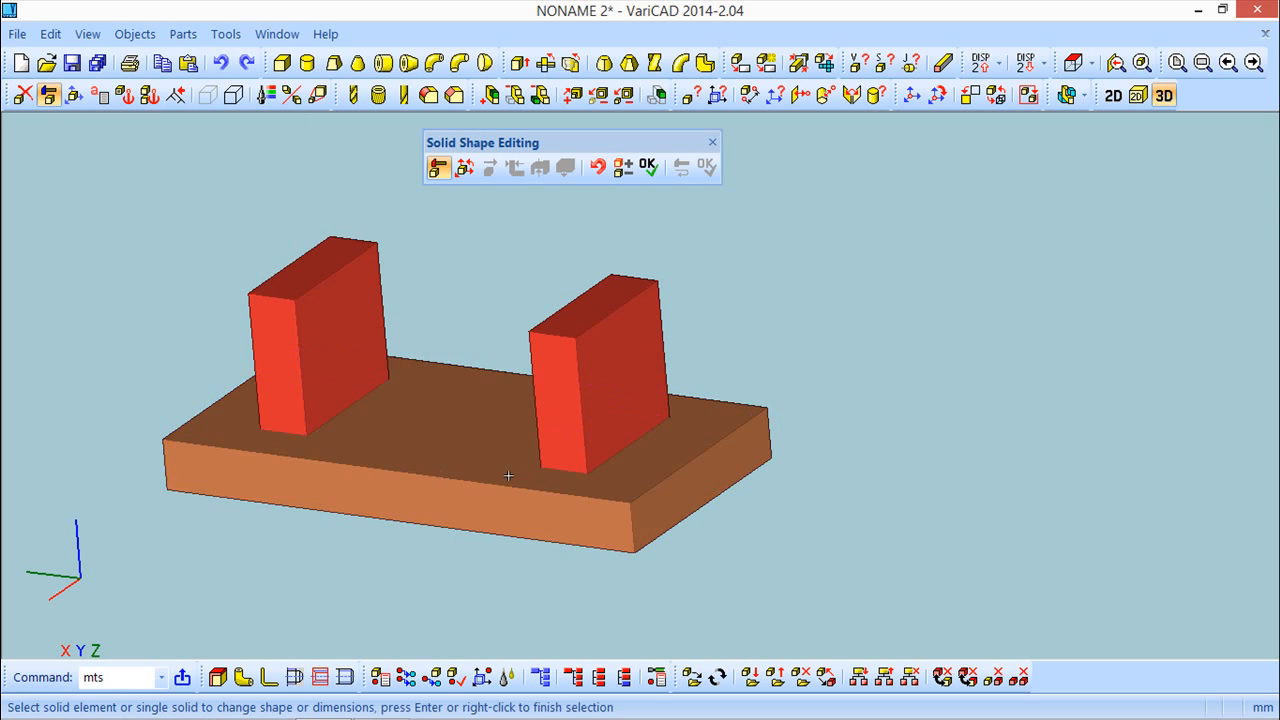
{"action": "right_click", "coordinate": [1012, 457]}
{"action": "mouse_move", "coordinate": [818, 546]}
{"action": "middle_mouse_down"}
{"action": "mouse_move", "coordinate": [816, 529]}
{"action": "mouse_move", "coordinate": [857, 526]}
{"action": "mouse_move", "coordinate": [821, 544]}
{"action": "mouse_move", "coordinate": [829, 551]}
{"action": "middle_mouse_up"}
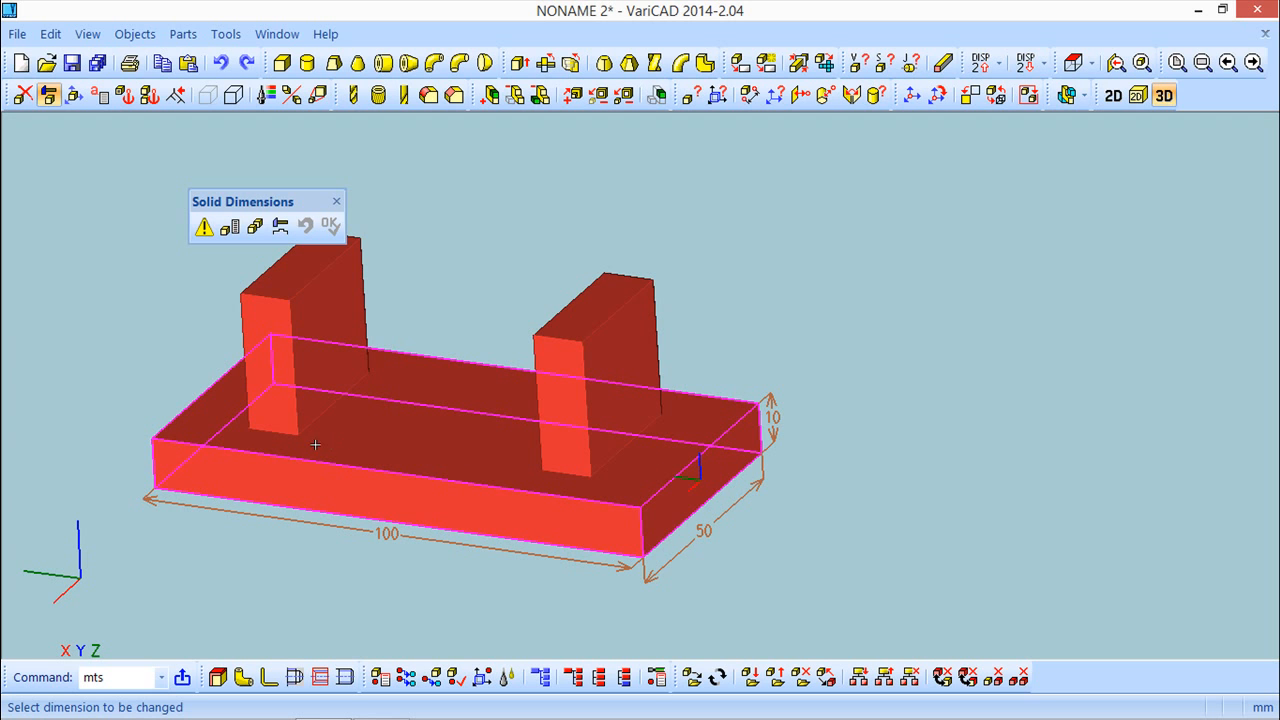
{"action": "left_click", "coordinate": [381, 536]}
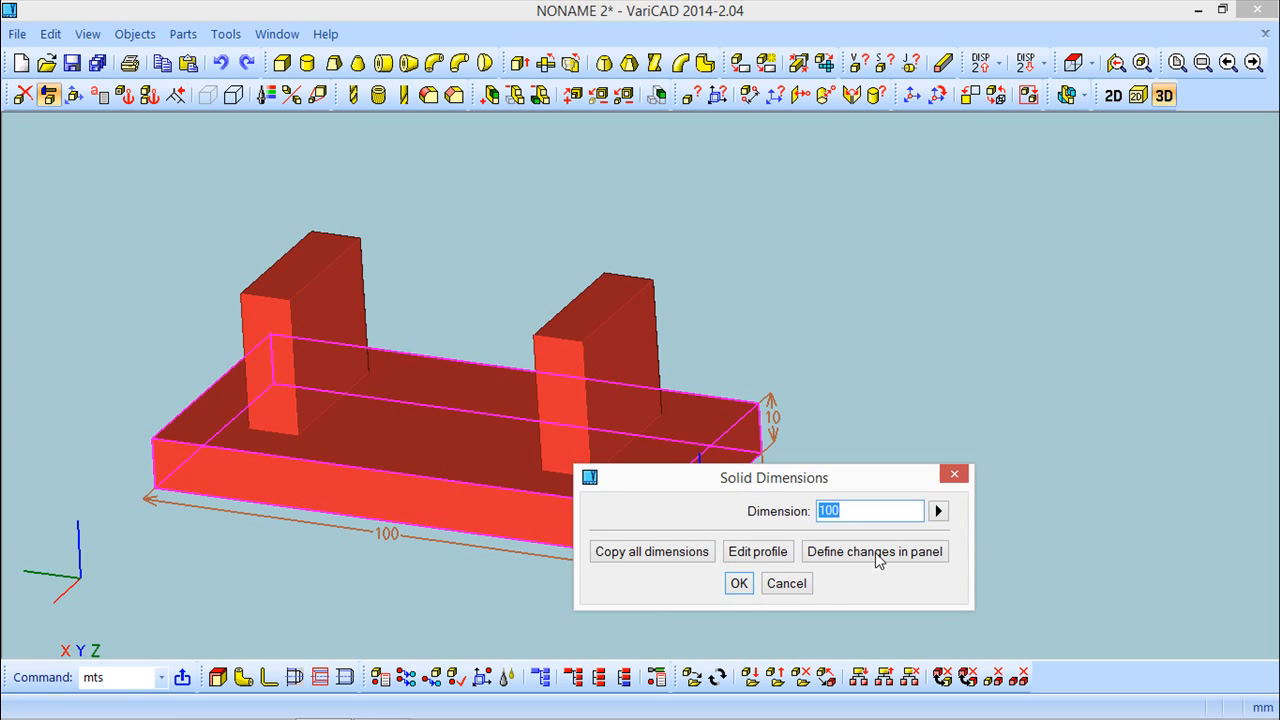
{"action": "type", "text": "120"}
{"action": "left_click", "coordinate": [880, 552]}
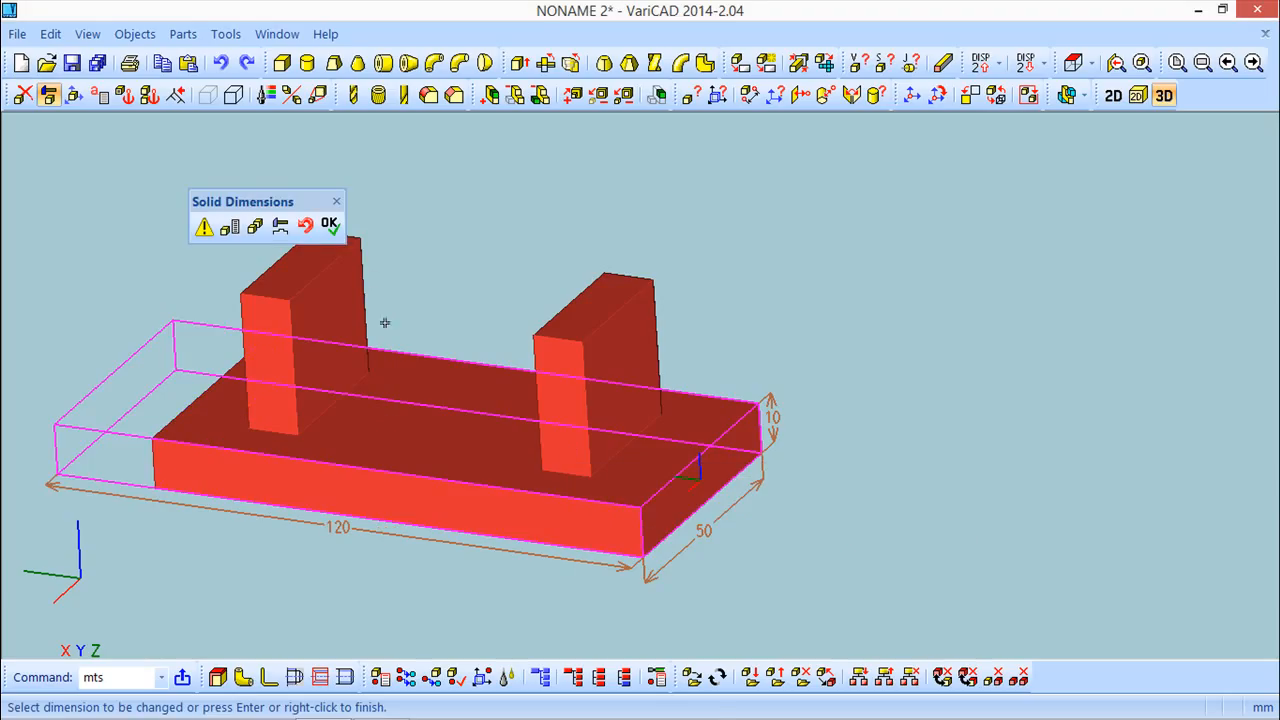
{"action": "left_click", "coordinate": [331, 226]}
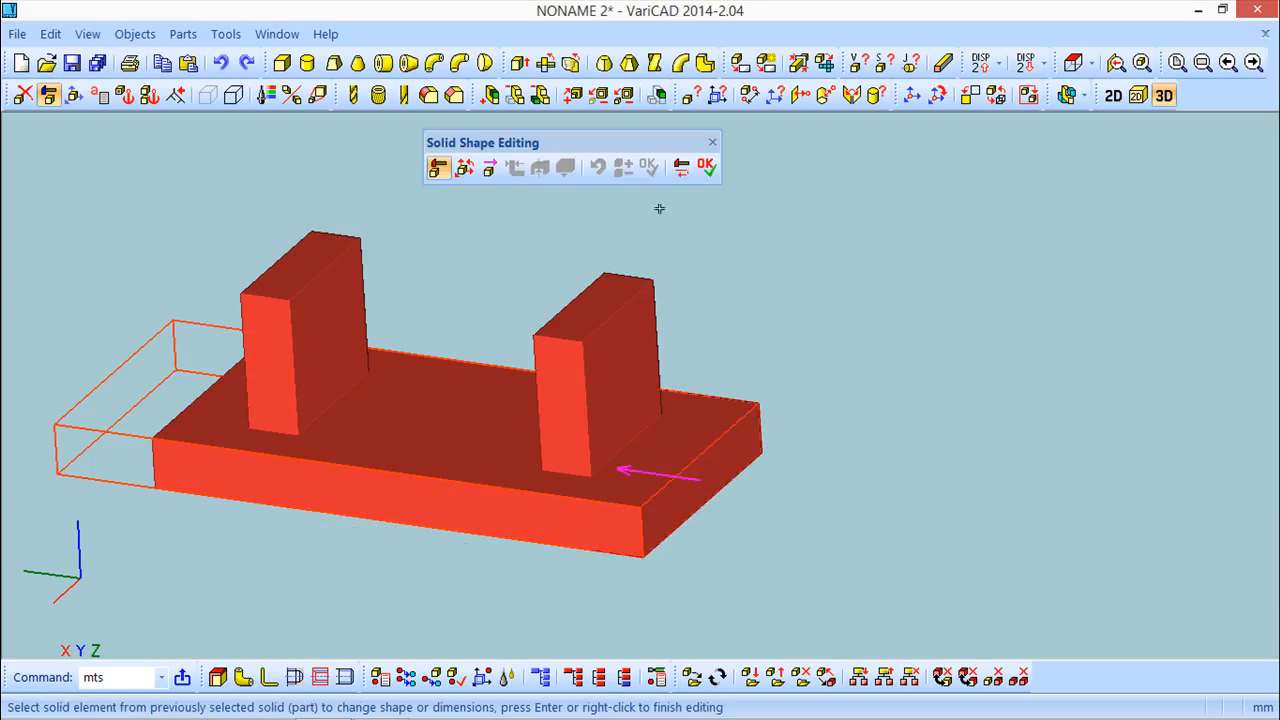
{"action": "left_click", "coordinate": [707, 167]}
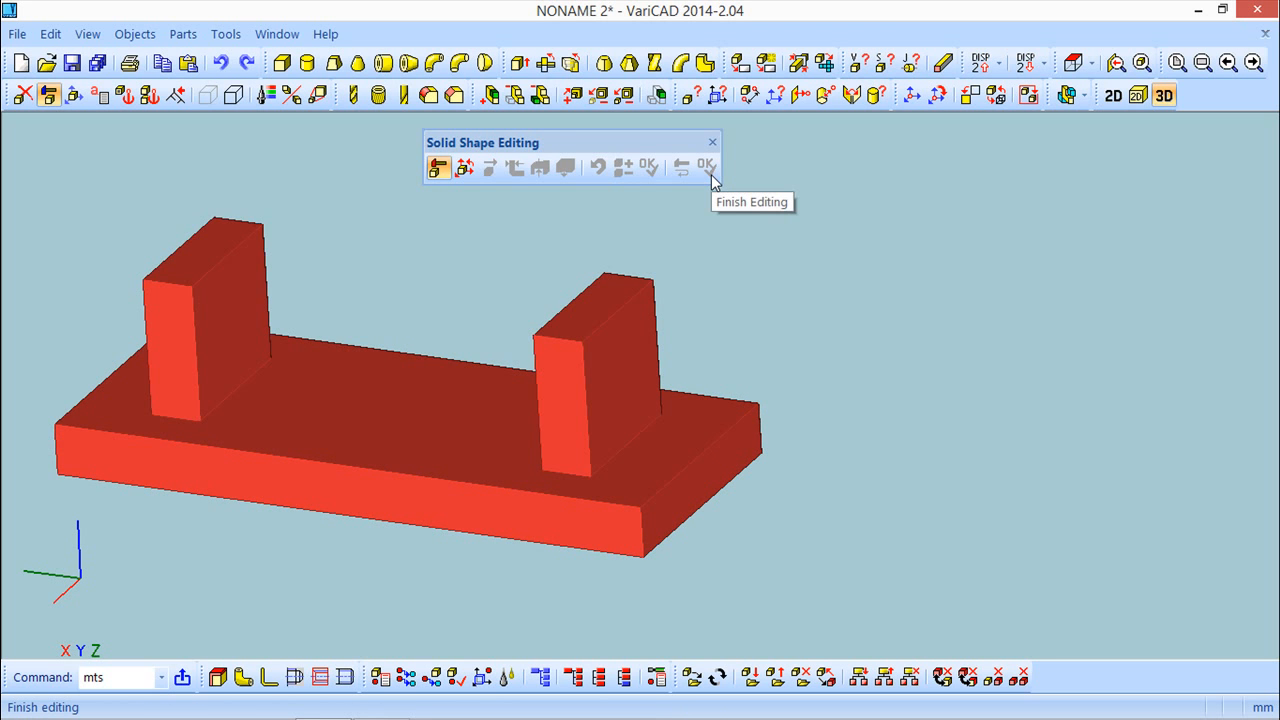
Inspect the lengthened plate and its two uprights from several sides, and leave solid shape editing
{"action": "middle_click_drag", "start_coordinate": [366, 423], "coordinate": [584, 353]}
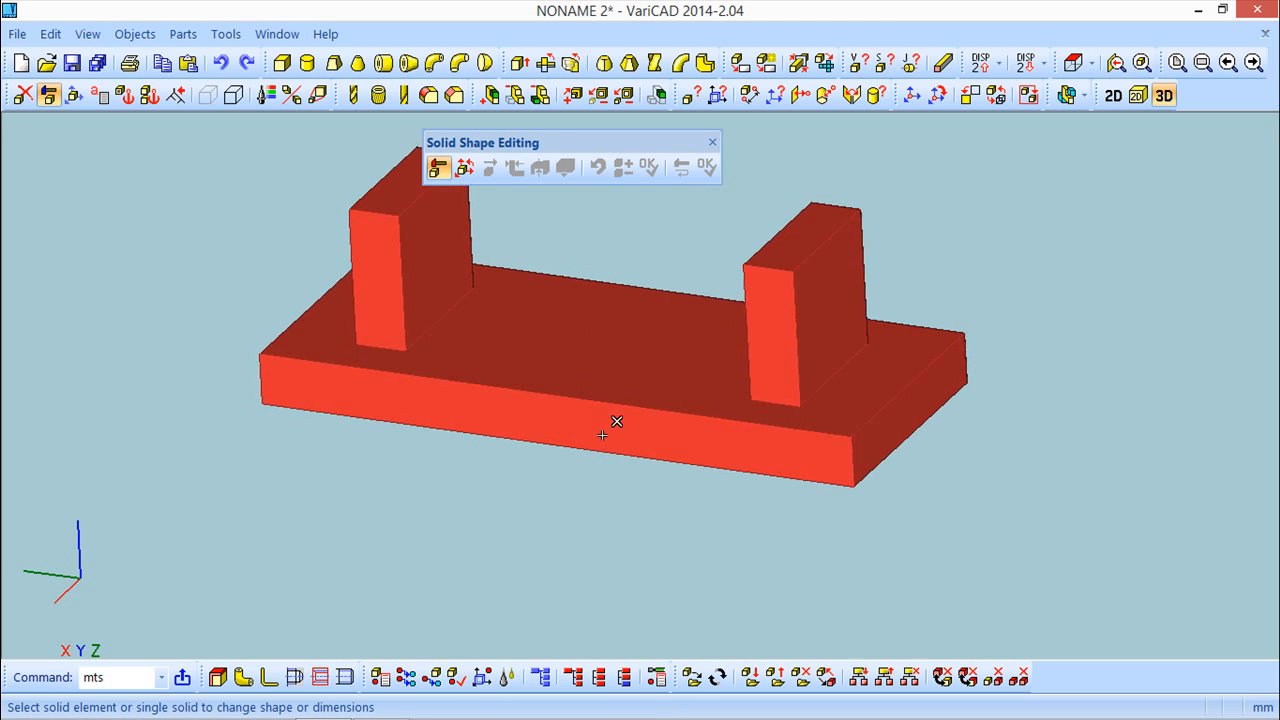
{"action": "middle_click_drag", "start_coordinate": [606, 423], "coordinate": [649, 437]}
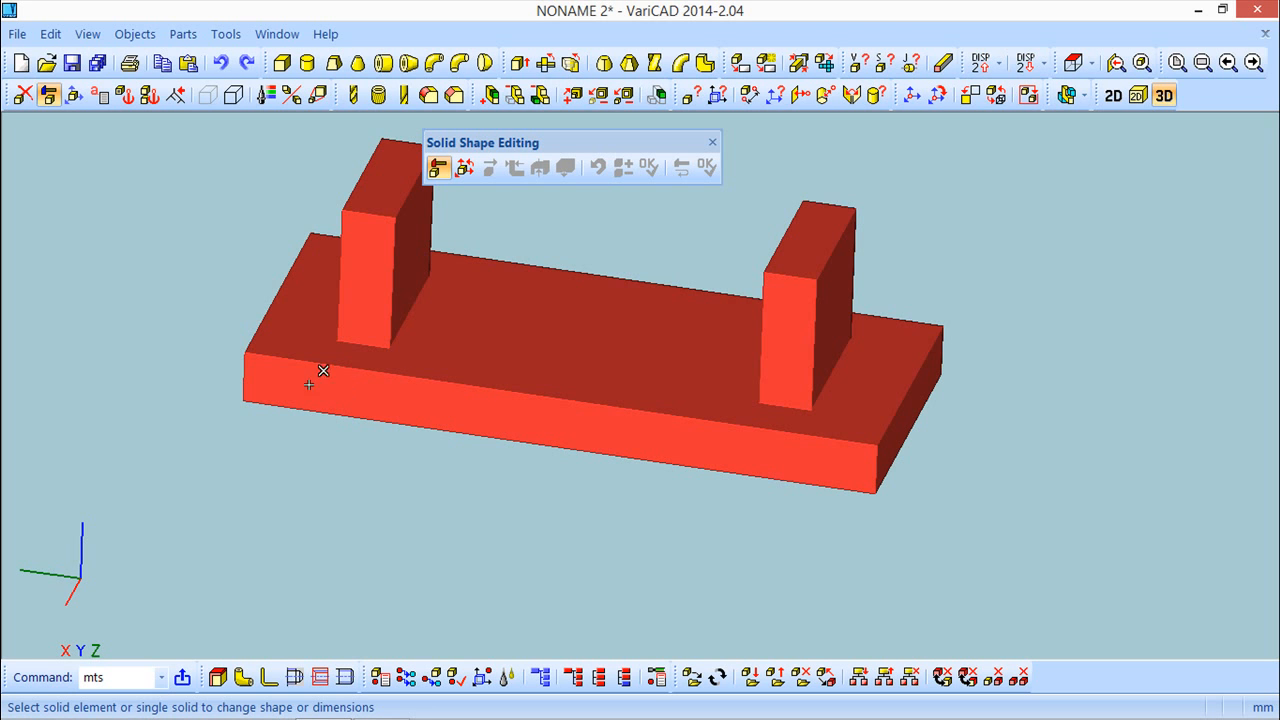
{"action": "left_click", "coordinate": [672, 414]}
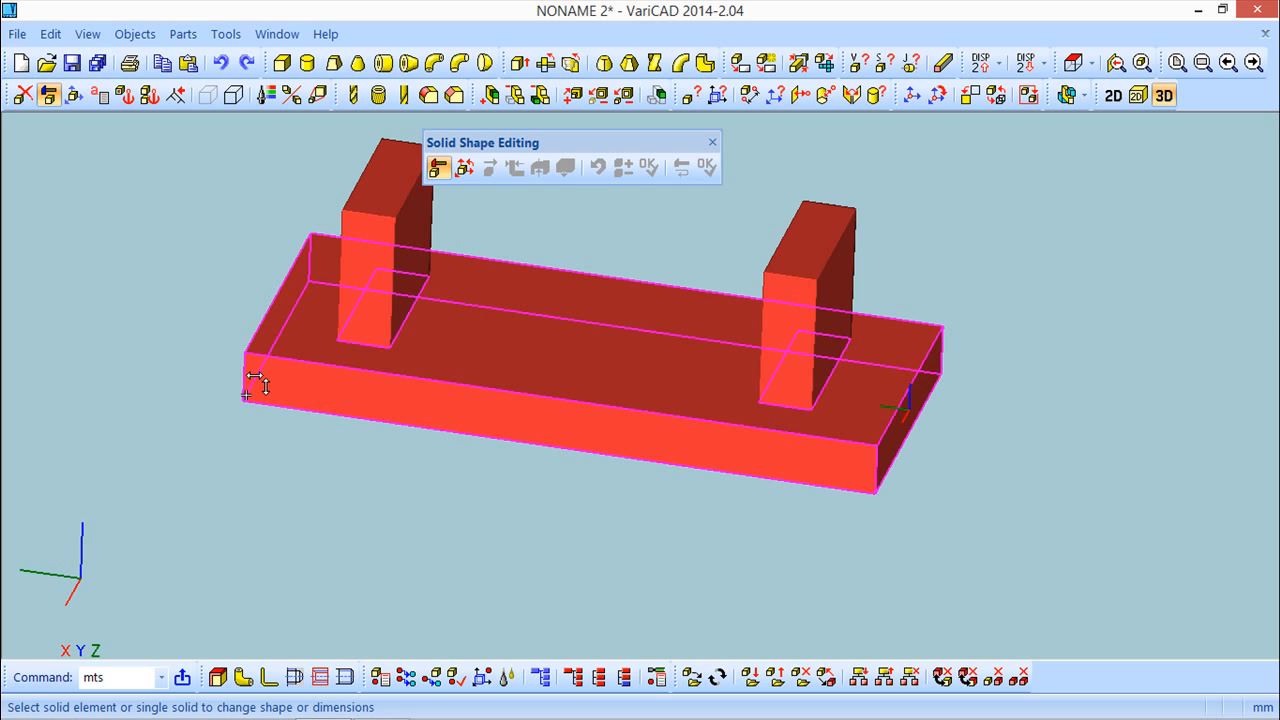
{"action": "middle_click_drag", "start_coordinate": [303, 480], "coordinate": [408, 481]}
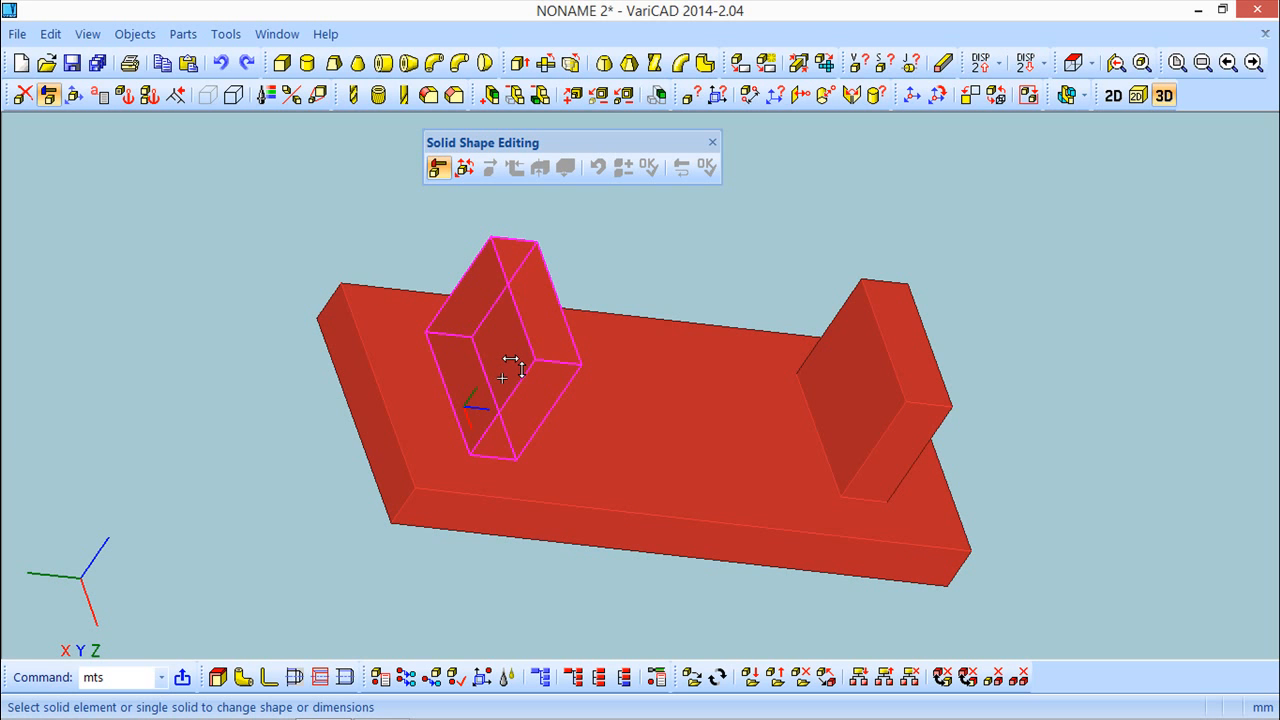
{"action": "middle_click_drag", "start_coordinate": [514, 363], "coordinate": [649, 409]}
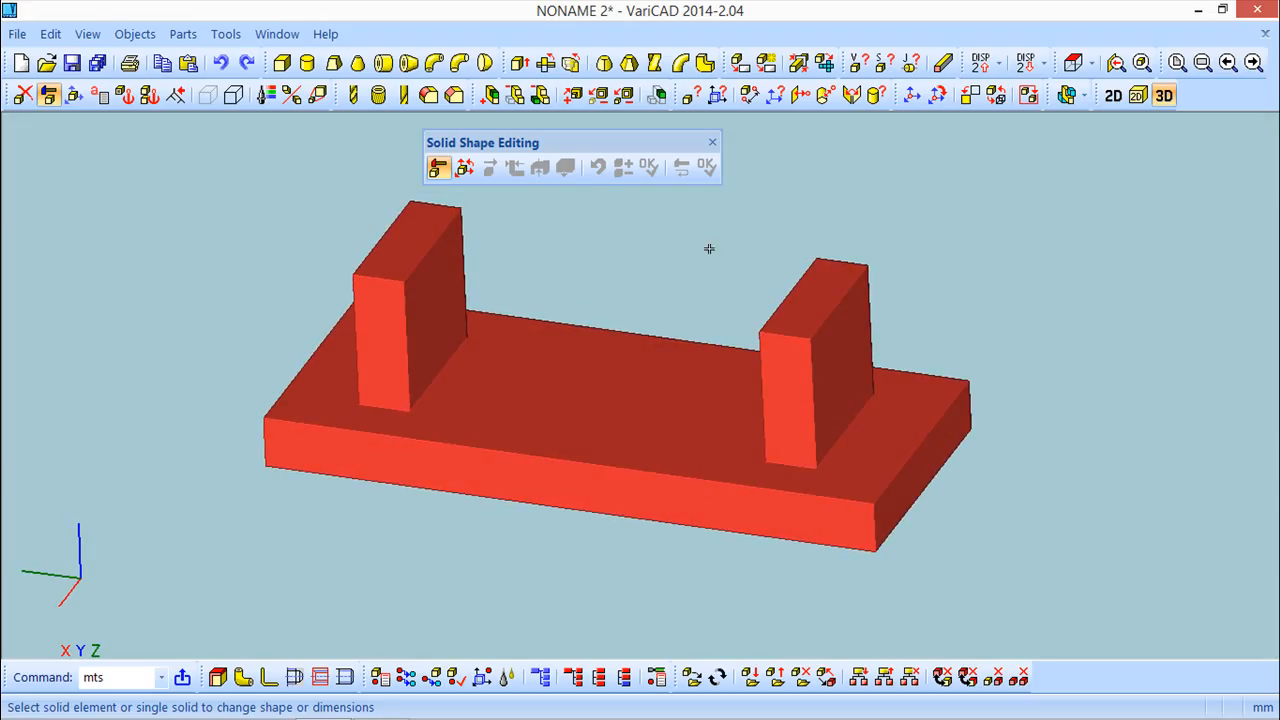
{"action": "left_click", "coordinate": [712, 145]}
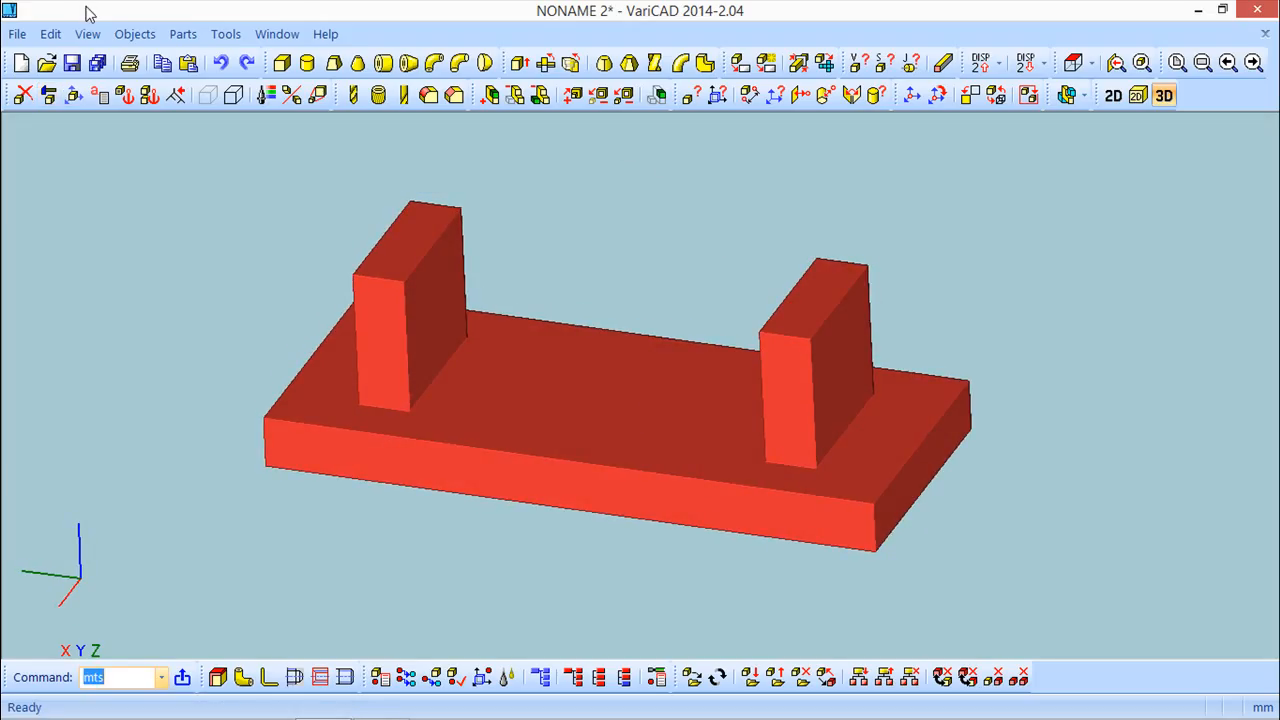
{"action": "left_click", "coordinate": [73, 95]}
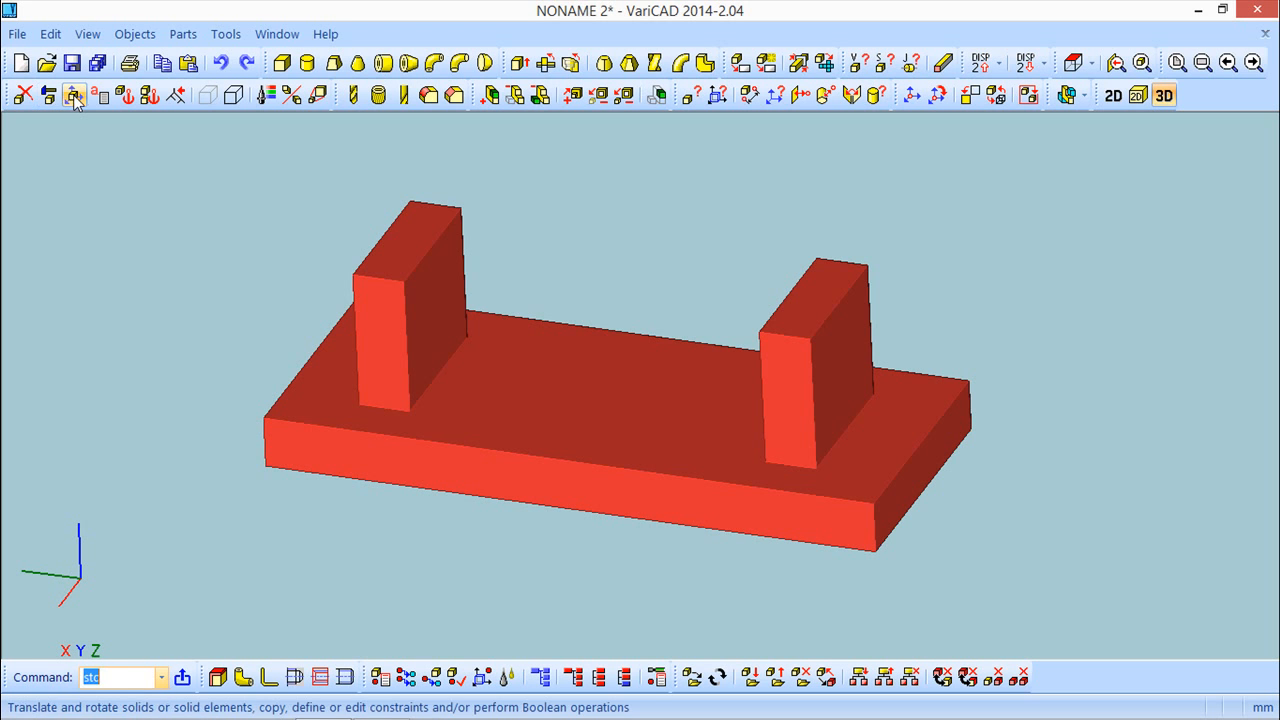
{"action": "left_click", "coordinate": [571, 372]}
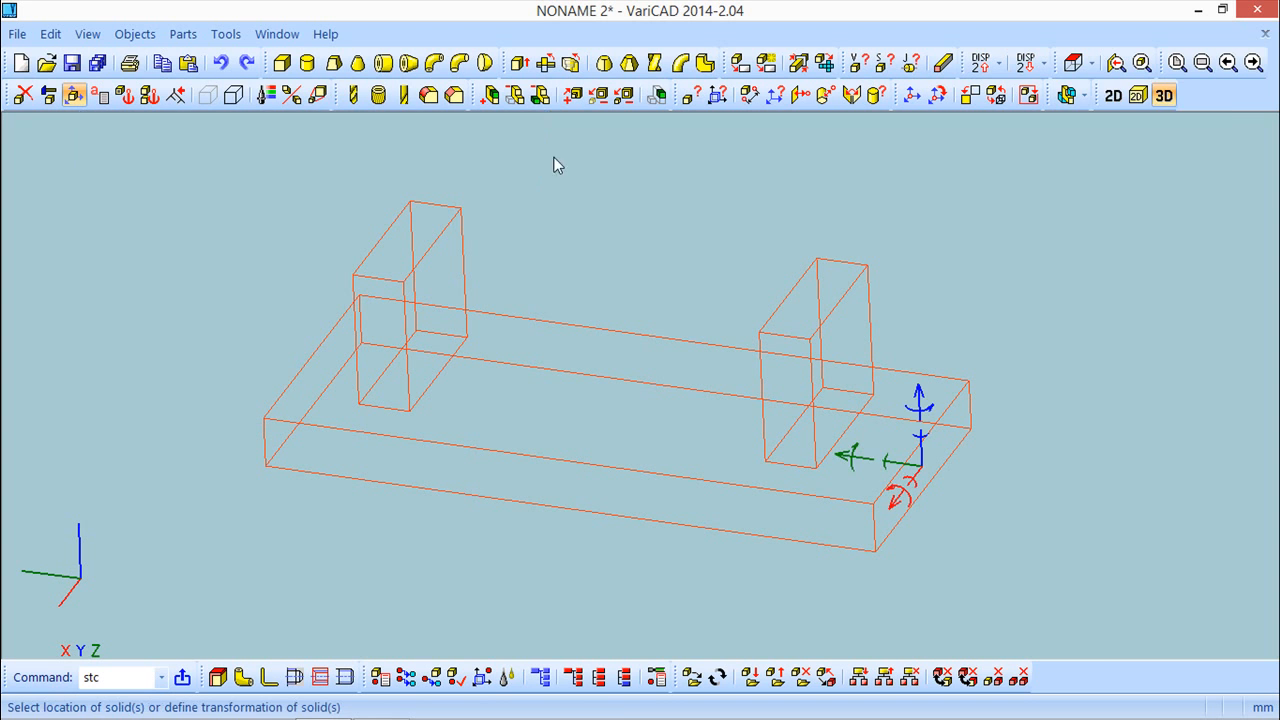
{"action": "left_click", "coordinate": [533, 148]}
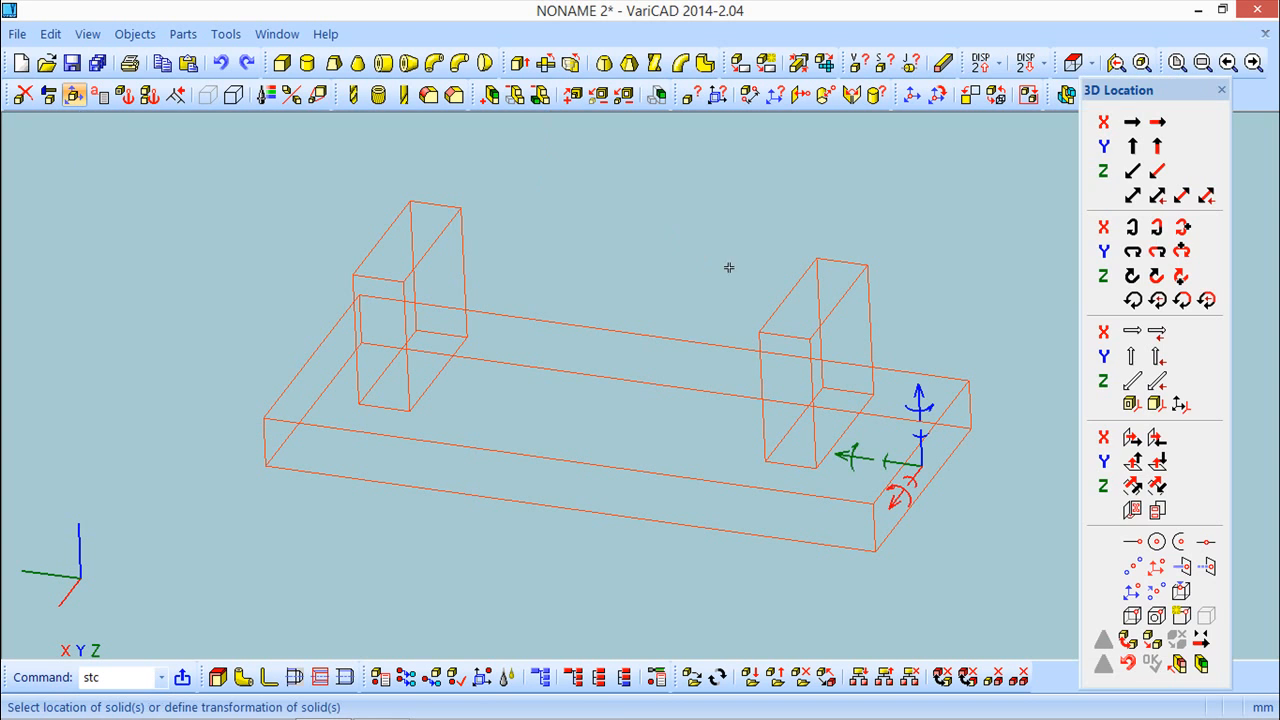
{"action": "right_click", "coordinate": [963, 343]}
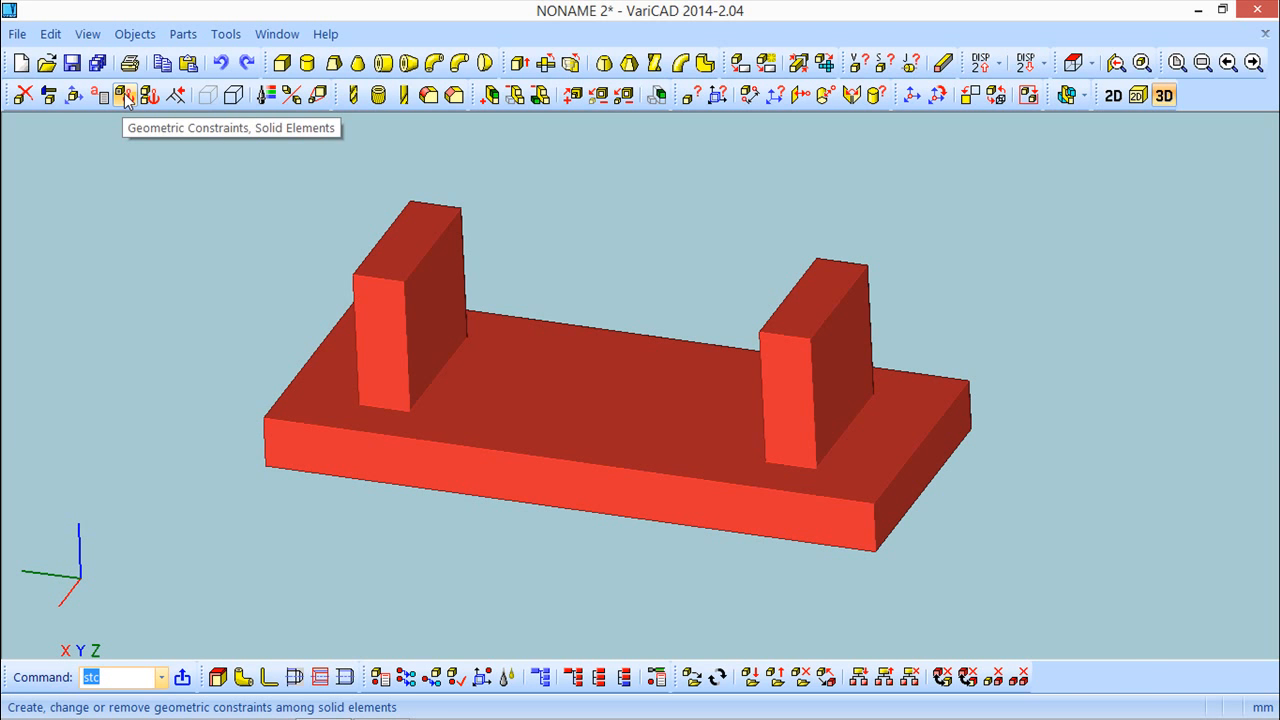
Start geometric constraints for solid elements, display the scheme of links among constrained groups and highlight the first group
{"action": "left_click", "coordinate": [124, 95]}
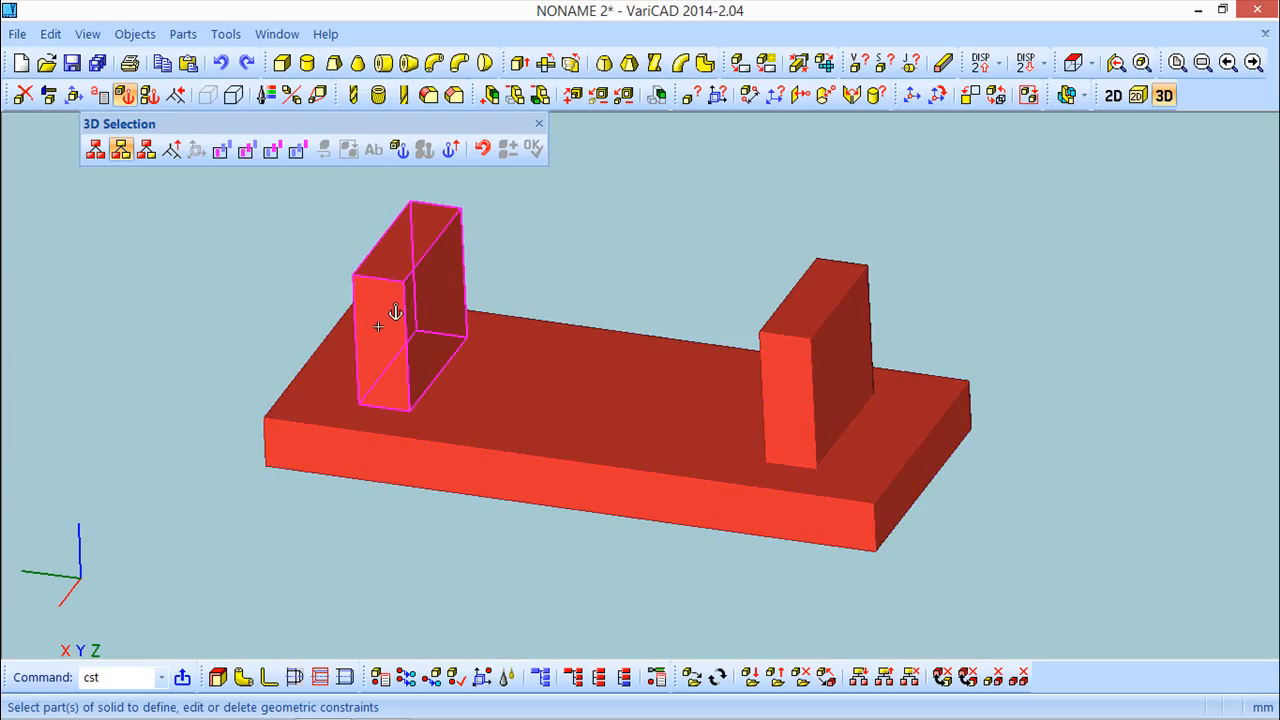
{"action": "left_click", "coordinate": [399, 150]}
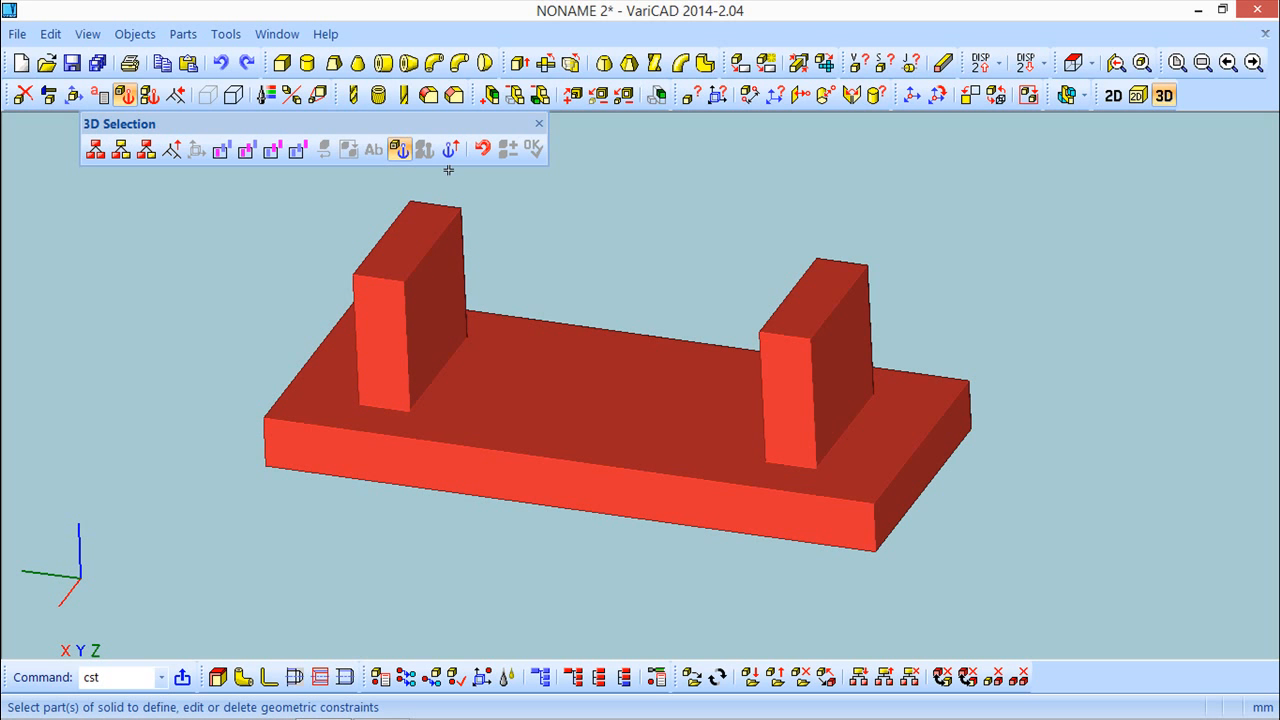
{"action": "left_click", "coordinate": [451, 149]}
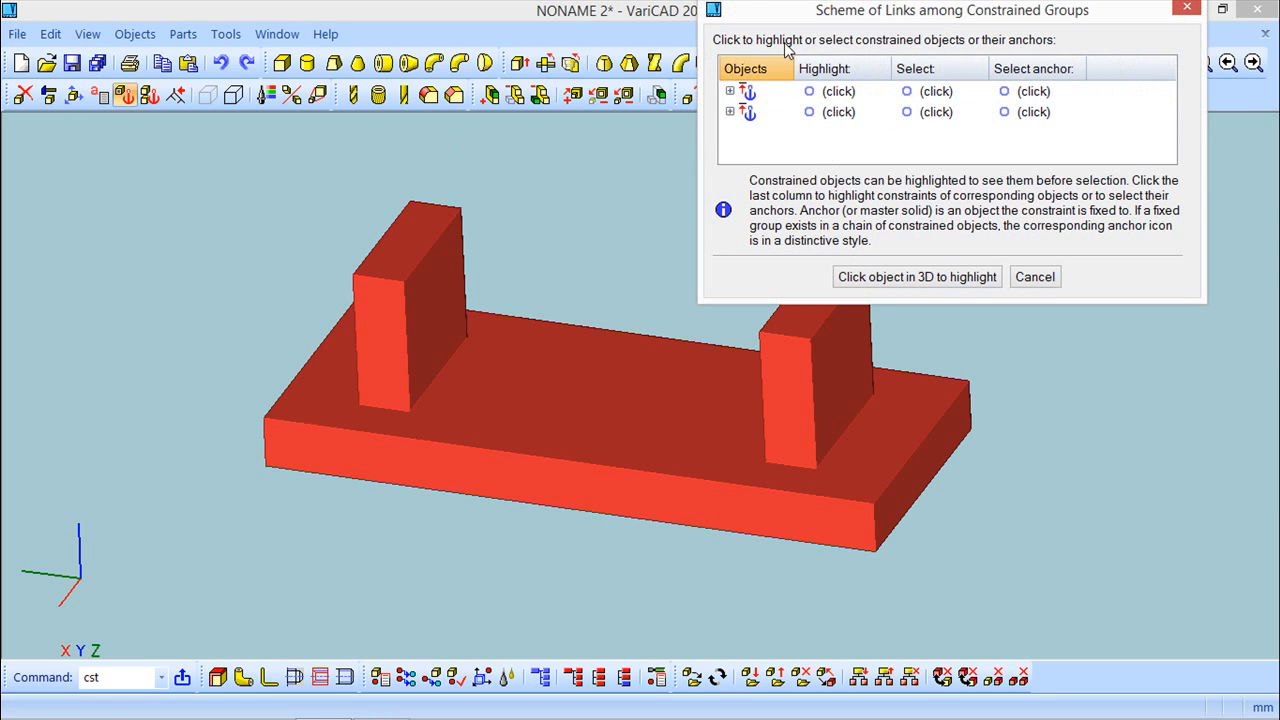
{"action": "left_click_drag", "start_coordinate": [787, 24], "coordinate": [777, 80]}
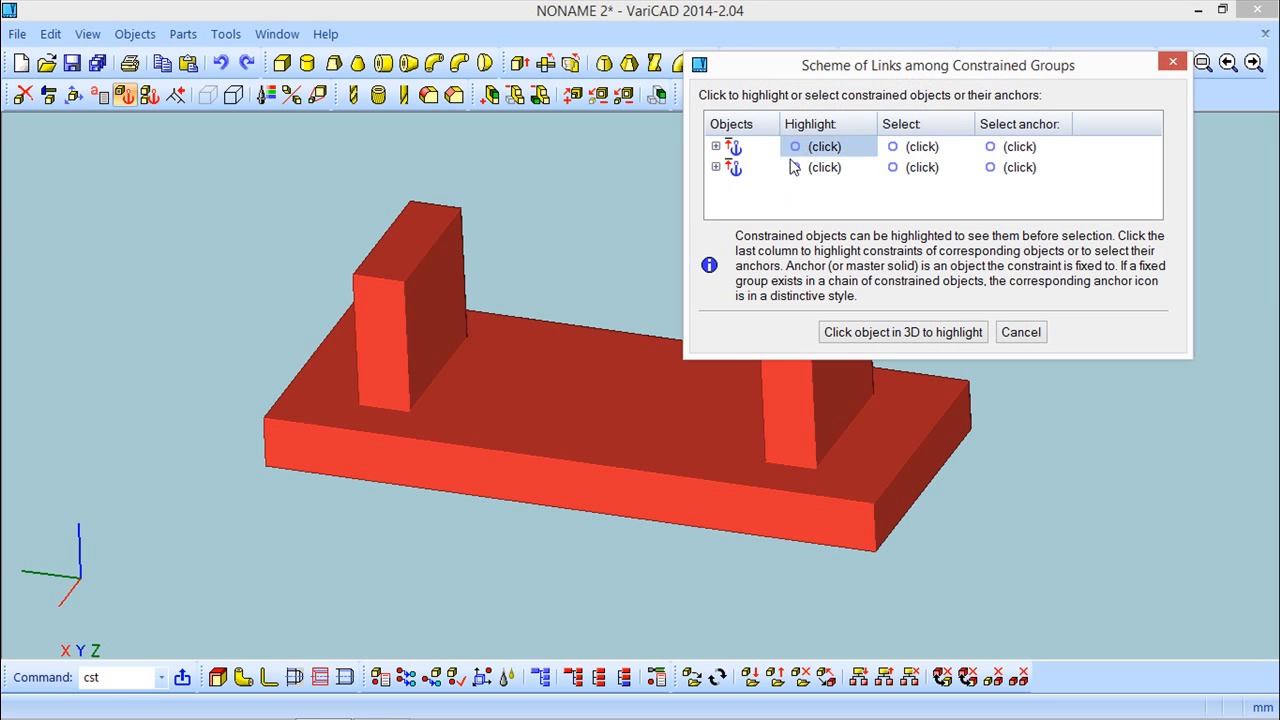
{"action": "left_click", "coordinate": [722, 148]}
{"action": "left_click", "coordinate": [718, 169]}
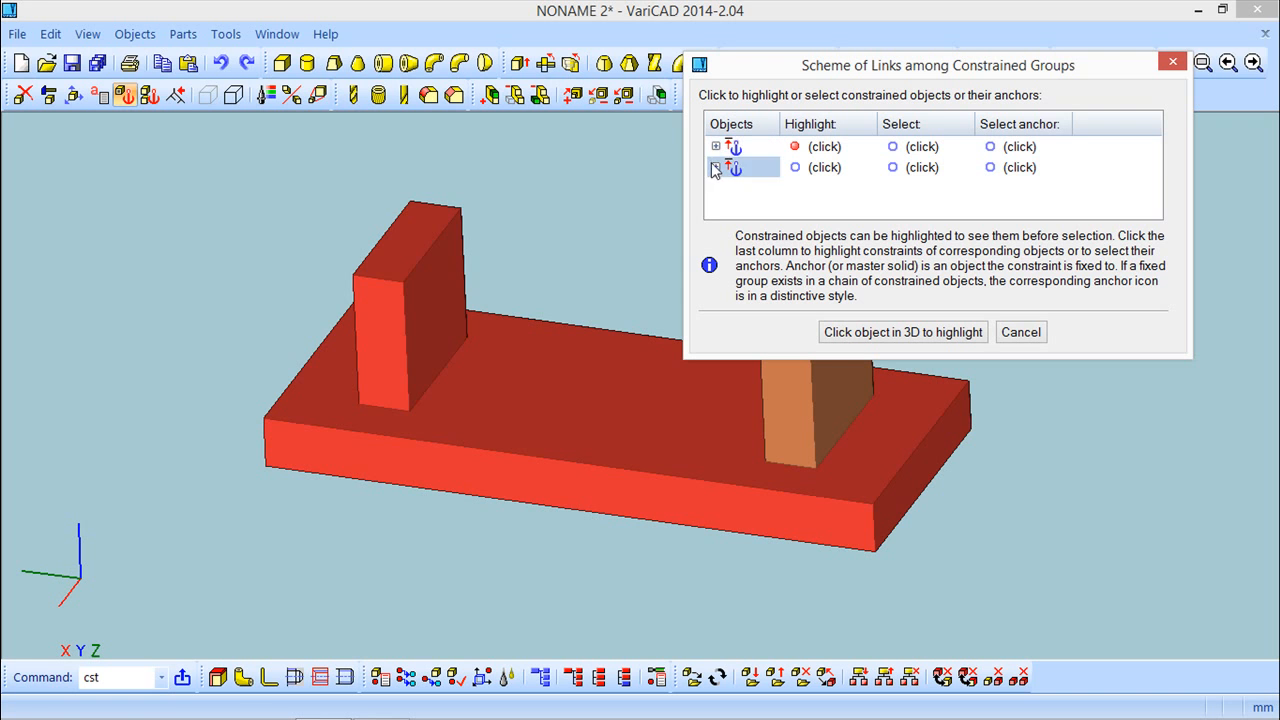
Select the first constrained group, the right upright box, view its element constraints and leave constraint editing
{"action": "left_click", "coordinate": [904, 147]}
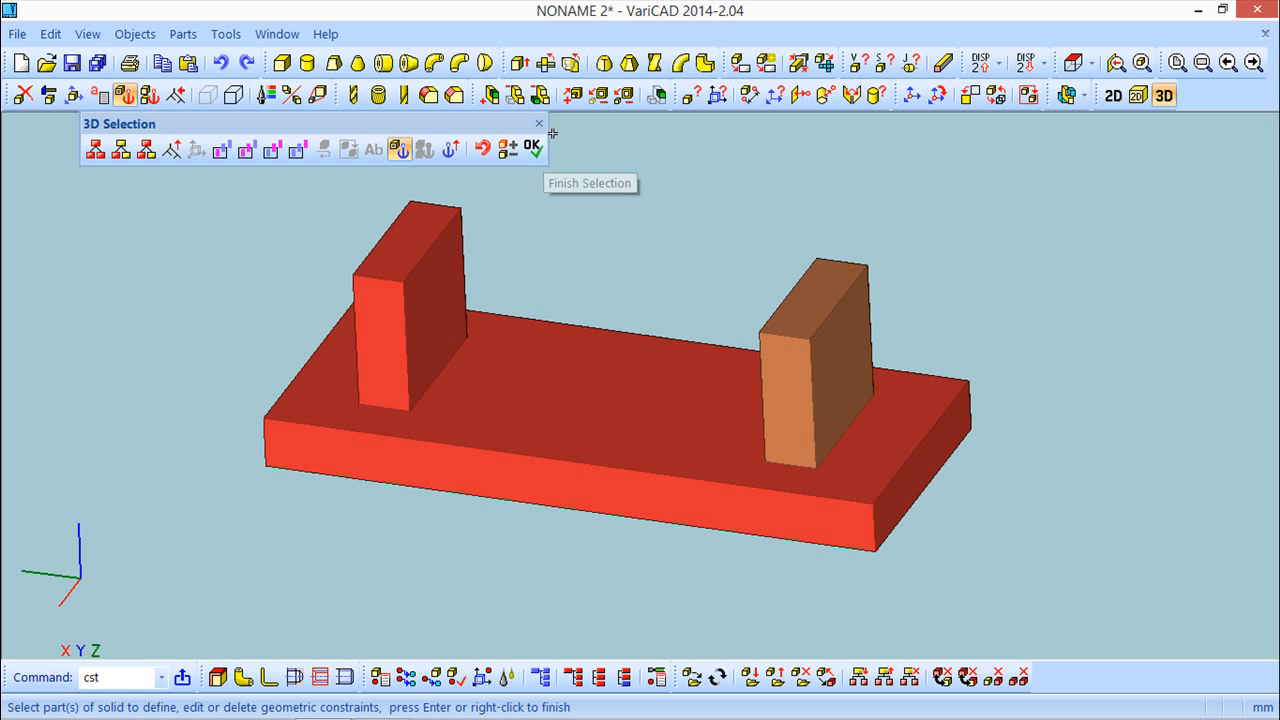
{"action": "left_click", "coordinate": [537, 150]}
{"action": "left_click_drag", "start_coordinate": [858, 164], "coordinate": [1093, 144]}
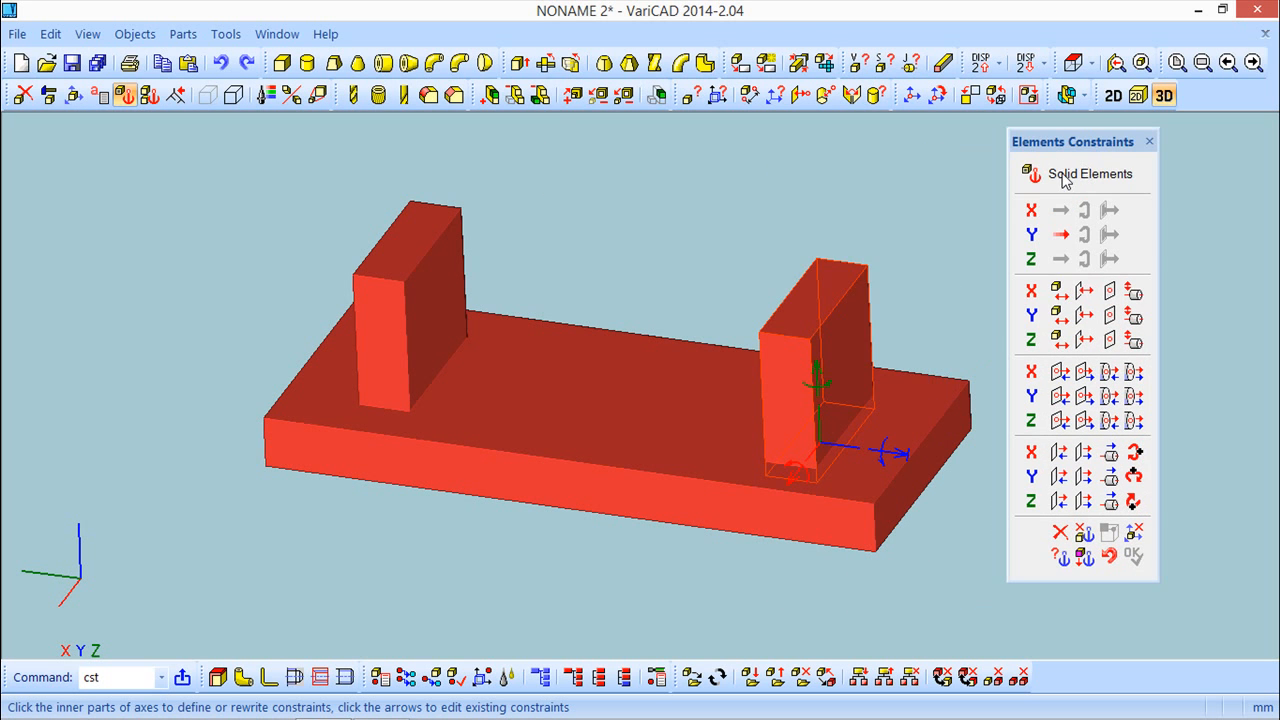
{"action": "left_click", "coordinate": [1062, 177]}
{"action": "mouse_move", "coordinate": [998, 483]}
{"action": "middle_mouse_down"}
{"action": "mouse_move", "coordinate": [1059, 449]}
{"action": "mouse_move", "coordinate": [998, 464]}
{"action": "mouse_move", "coordinate": [1000, 502]}
{"action": "mouse_move", "coordinate": [974, 482]}
{"action": "middle_mouse_up"}
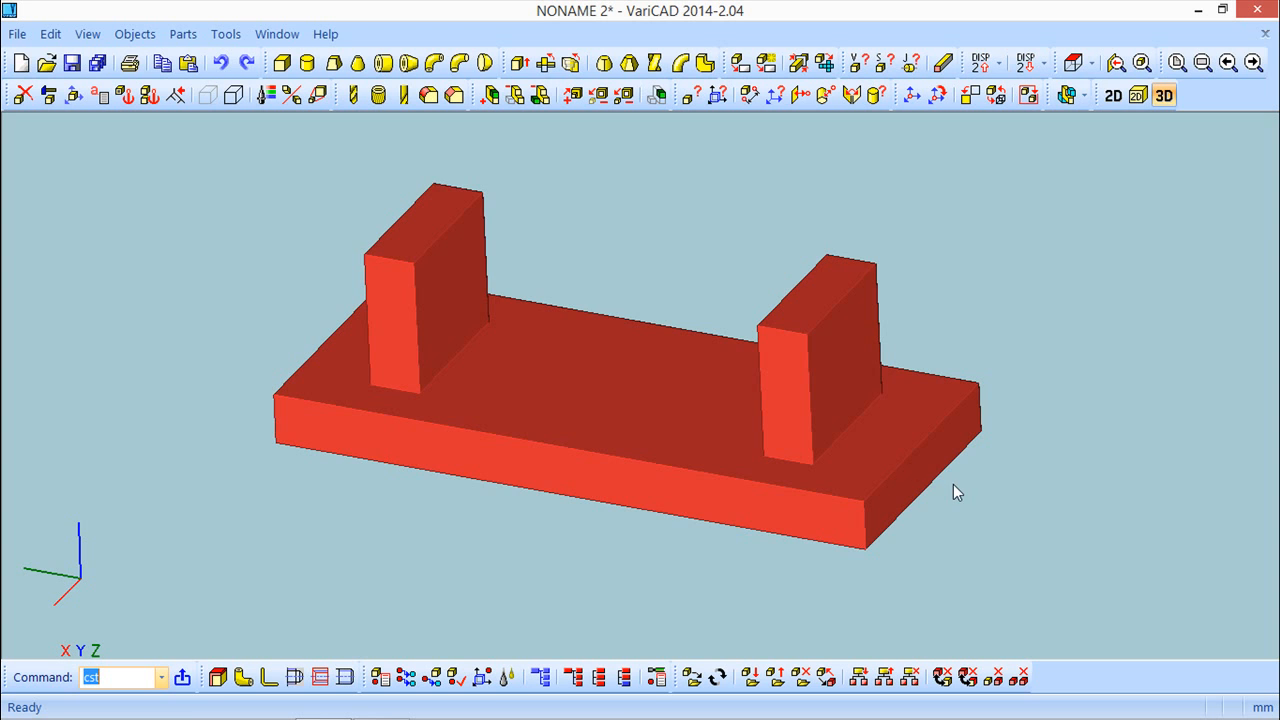
{"action": "left_click", "coordinate": [72, 97]}
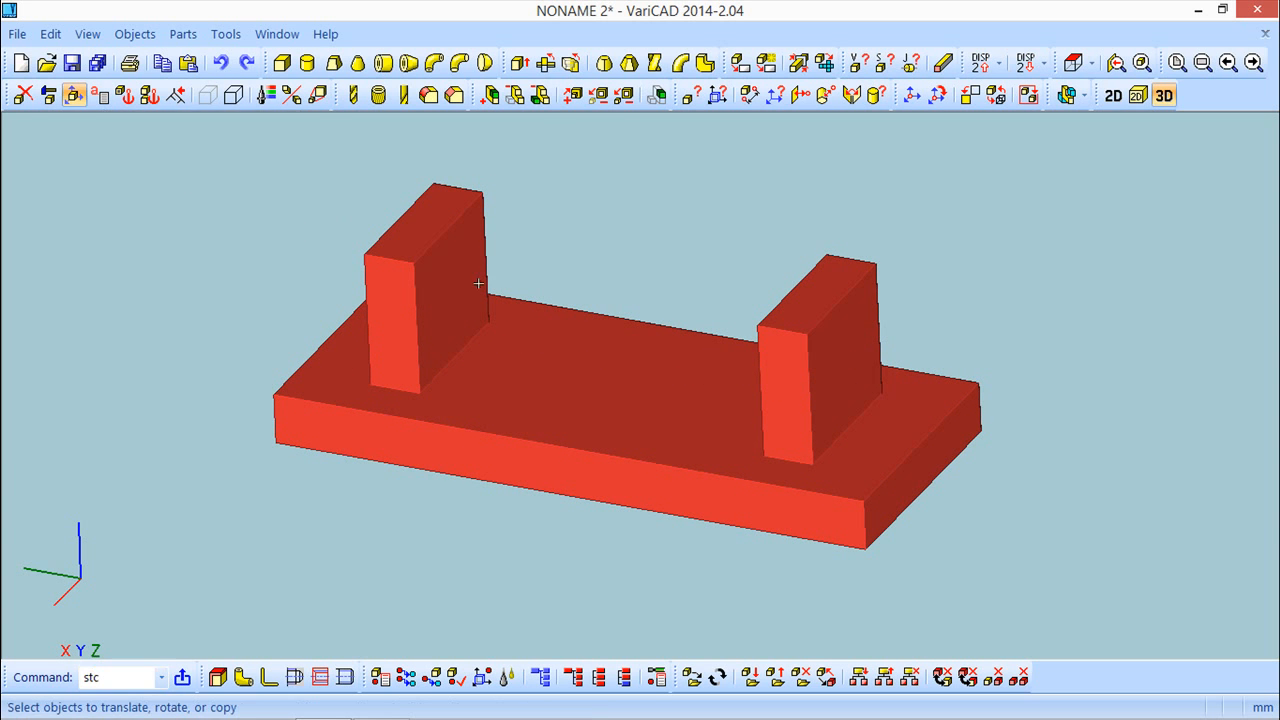
{"action": "left_click", "coordinate": [398, 267]}
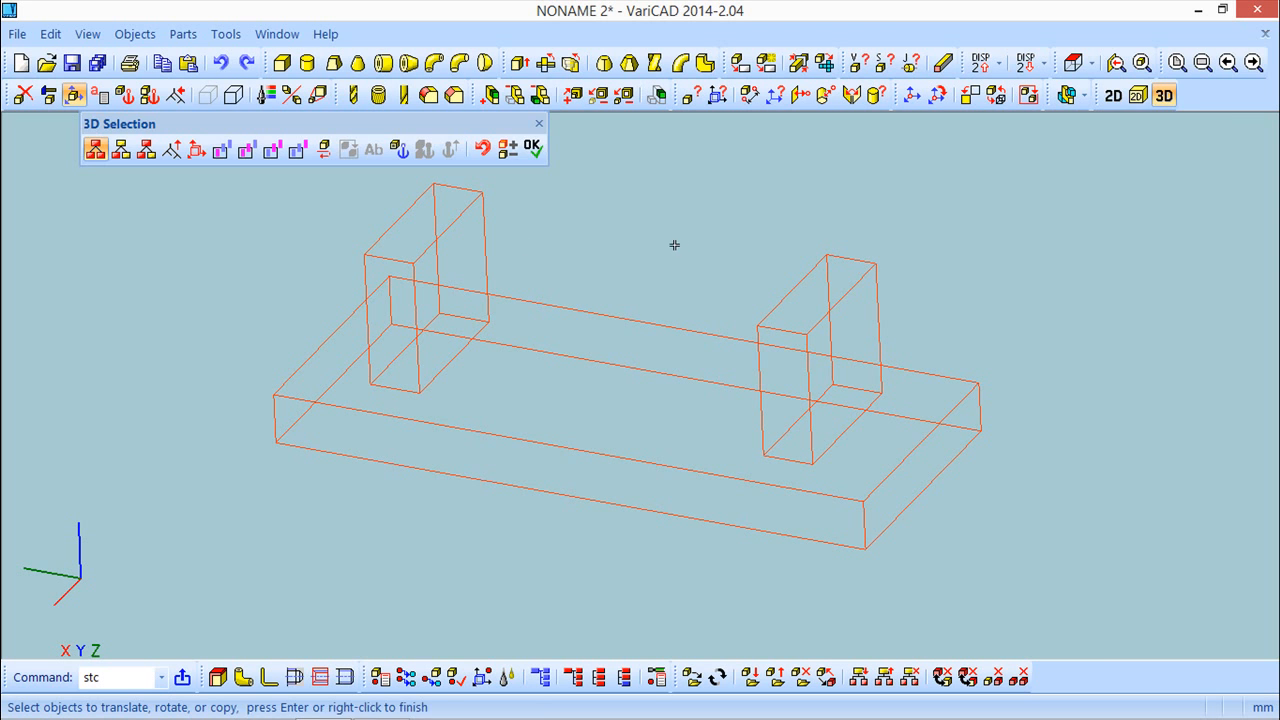
{"action": "right_click", "coordinate": [671, 246]}
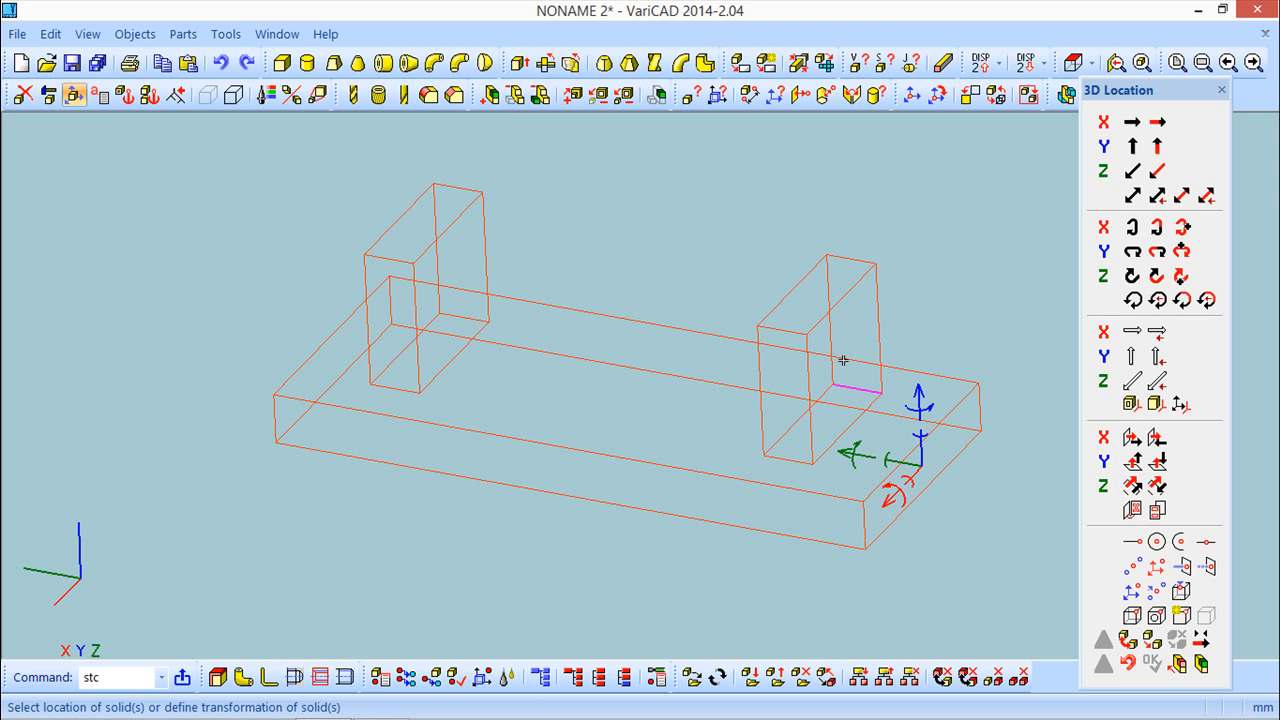
{"action": "left_click", "coordinate": [1221, 89]}
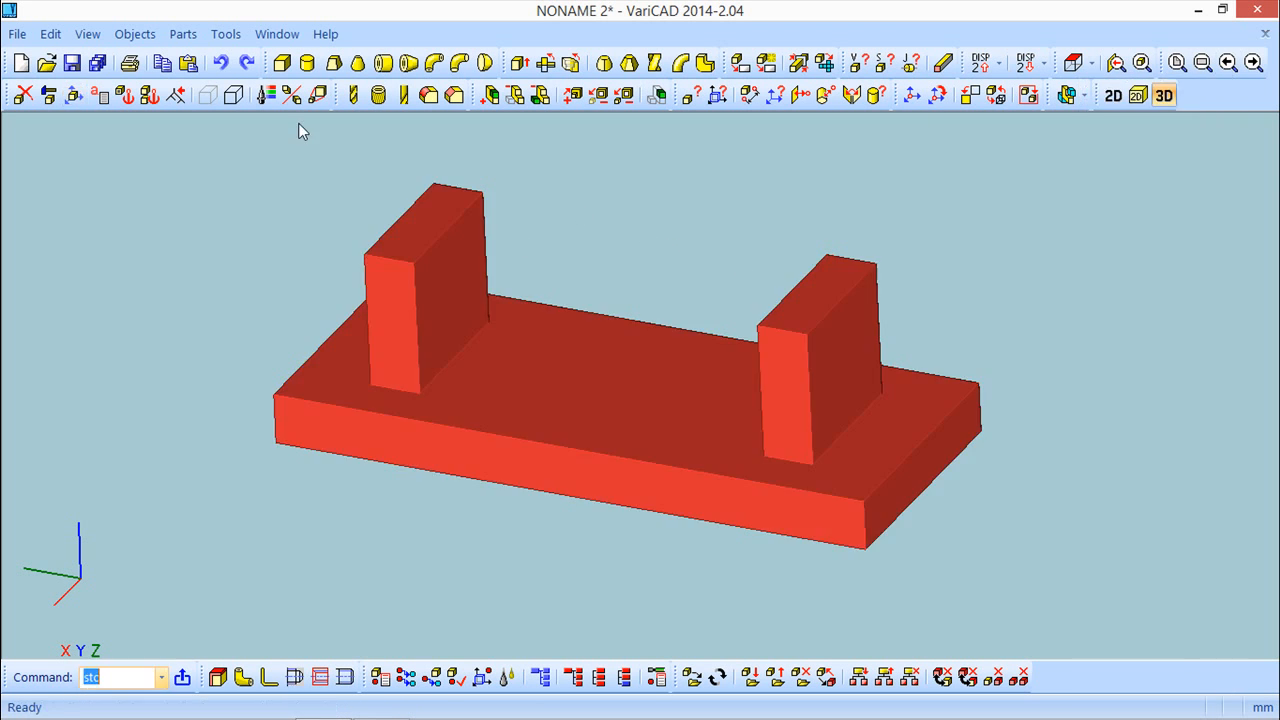
Open the left upright box for shape editing, check the warning about its solid constraints and leave without changing dimensions
{"action": "left_click", "coordinate": [48, 95]}
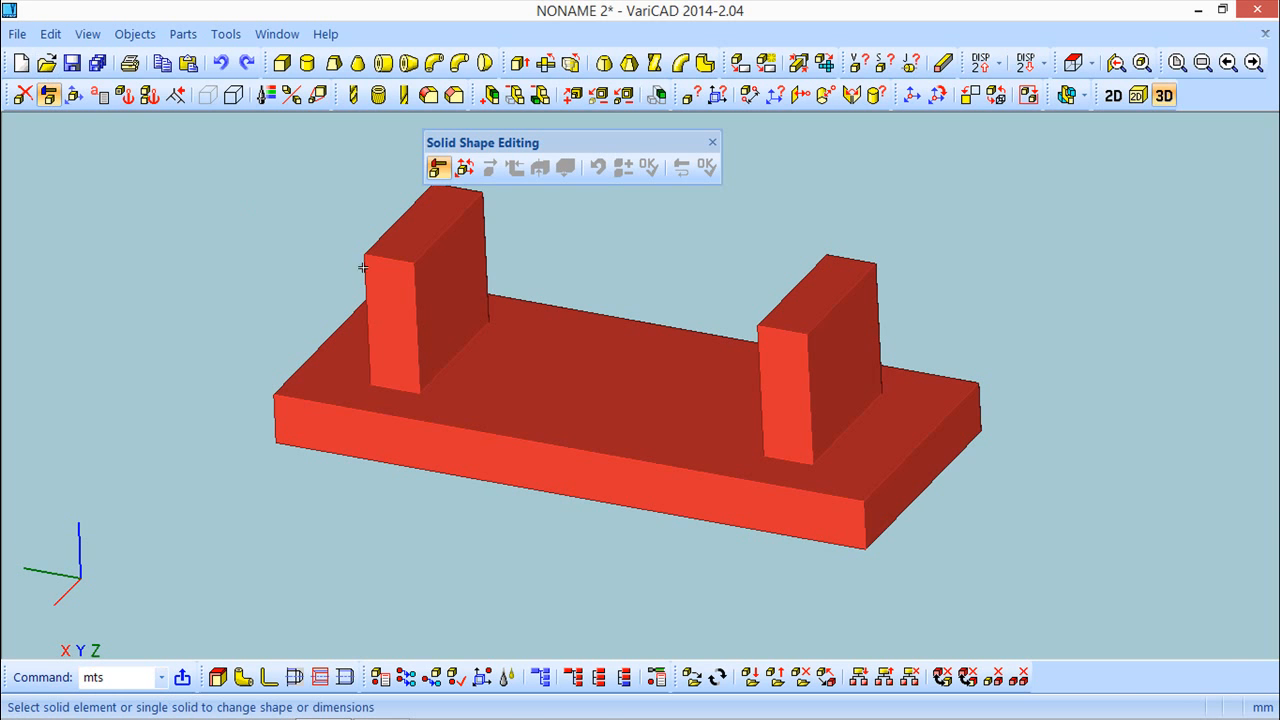
{"action": "left_click", "coordinate": [400, 333]}
{"action": "right_click", "coordinate": [226, 294]}
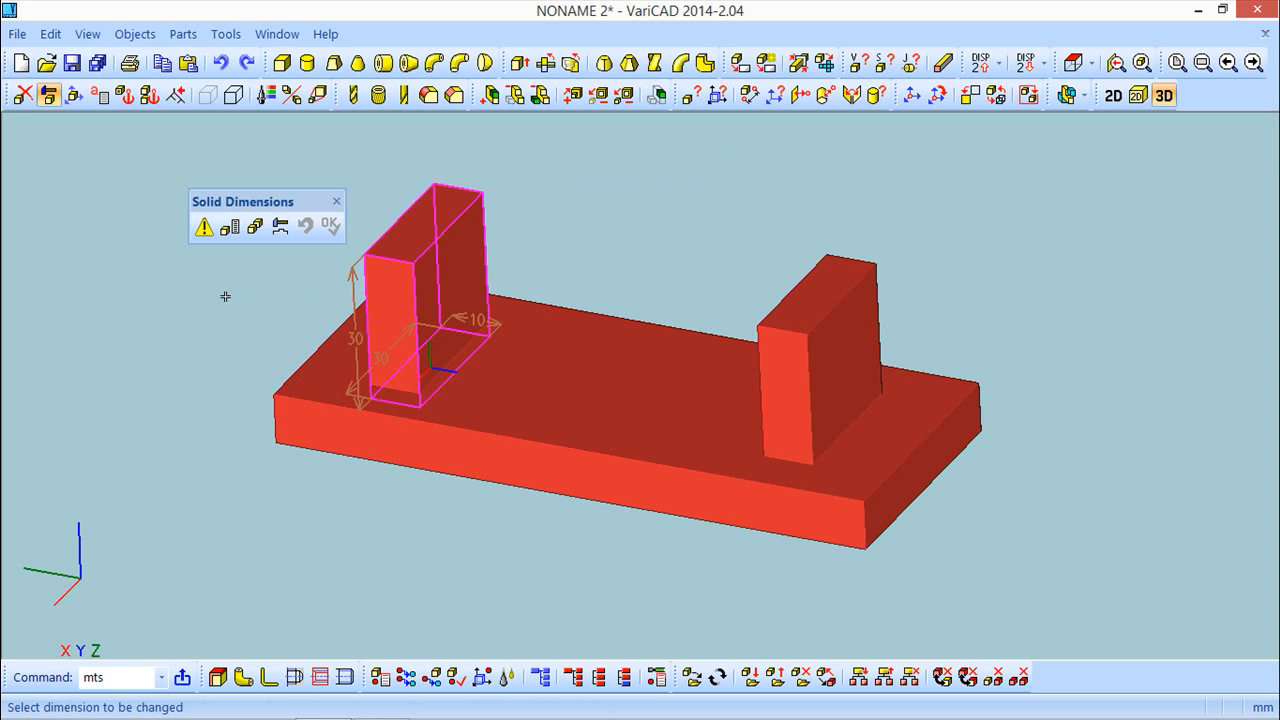
{"action": "left_click", "coordinate": [202, 228]}
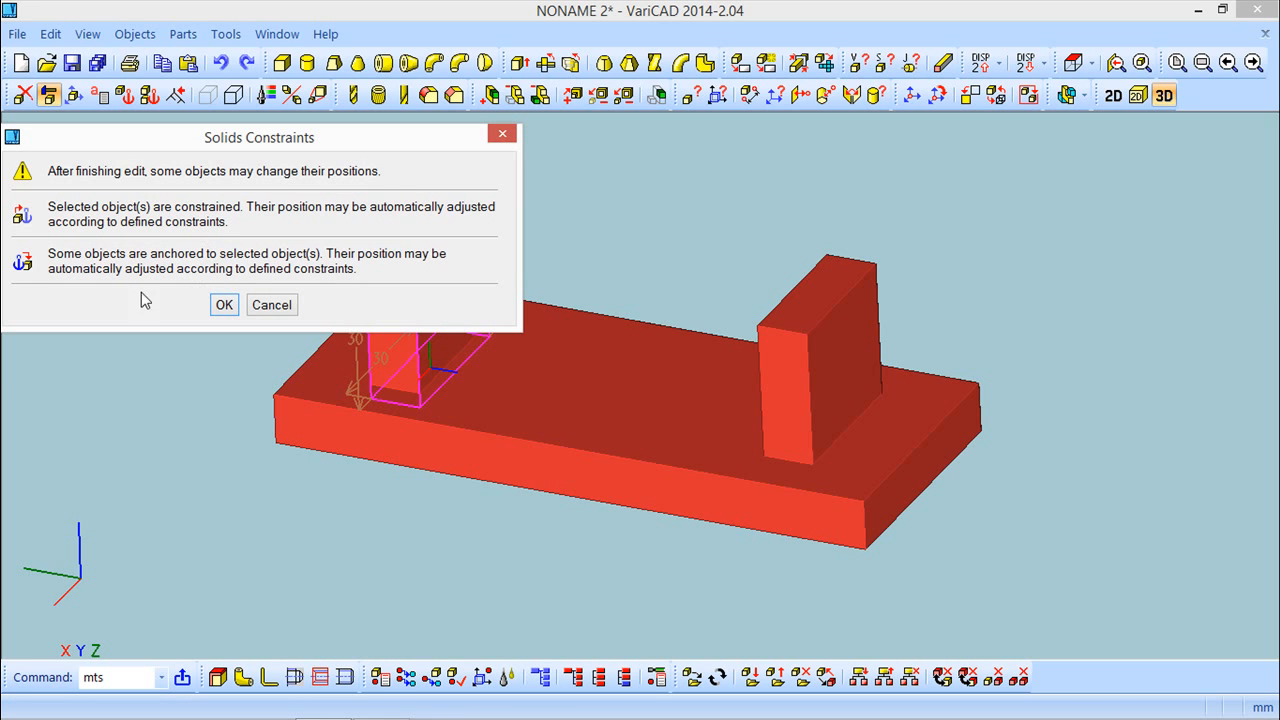
{"action": "left_click", "coordinate": [270, 307]}
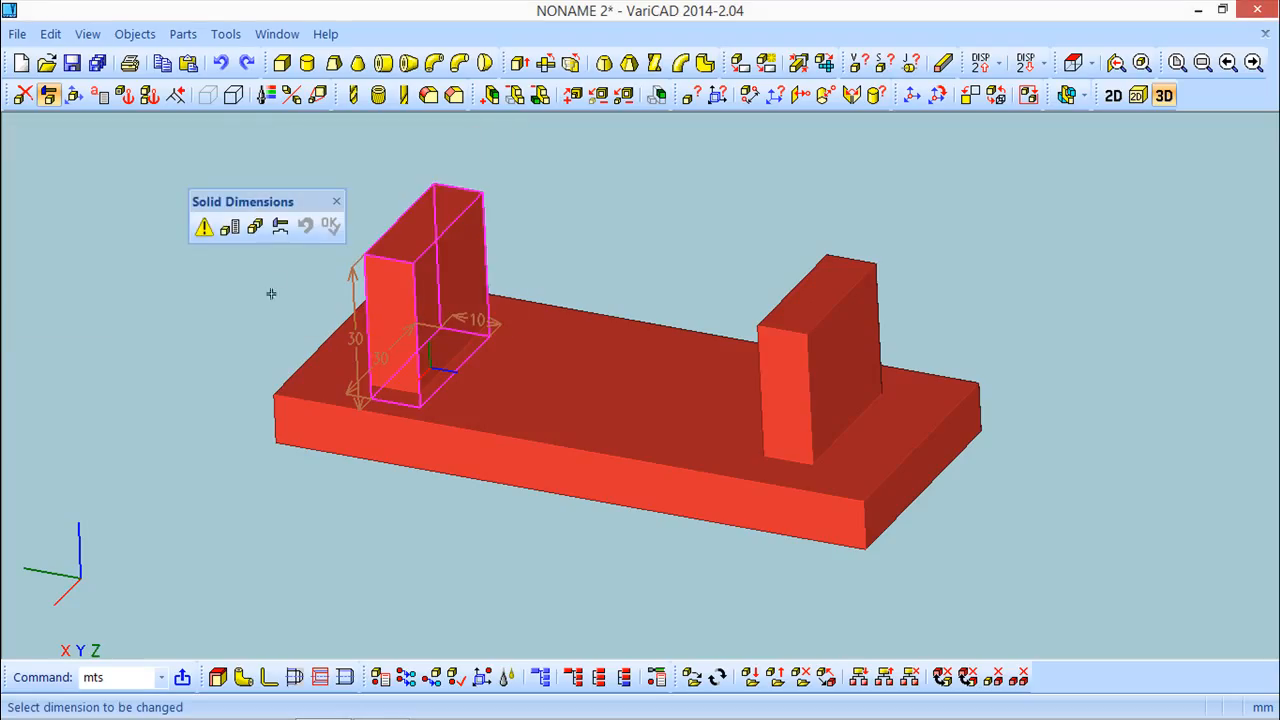
{"action": "left_click", "coordinate": [336, 201]}
Open the geometric constraints of the left upright box and examine its constraint axes from another side
{"action": "left_click", "coordinate": [127, 95]}
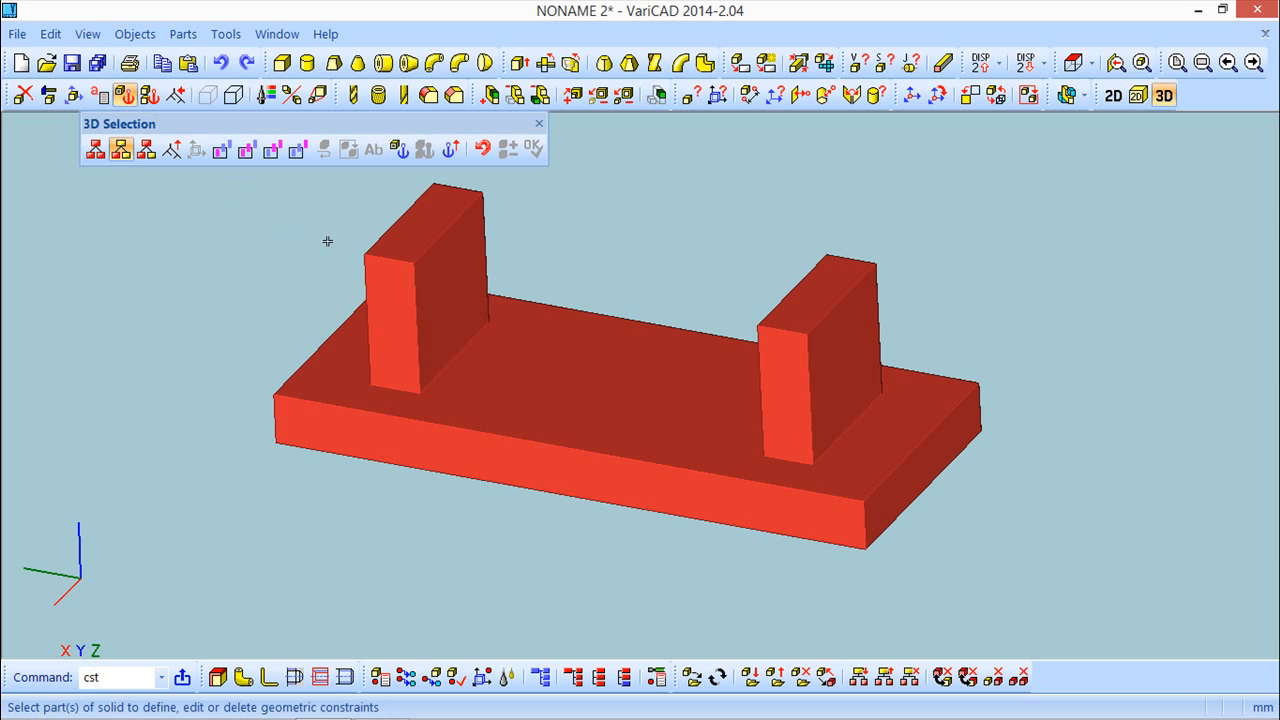
{"action": "left_click", "coordinate": [413, 299]}
{"action": "left_click", "coordinate": [535, 150]}
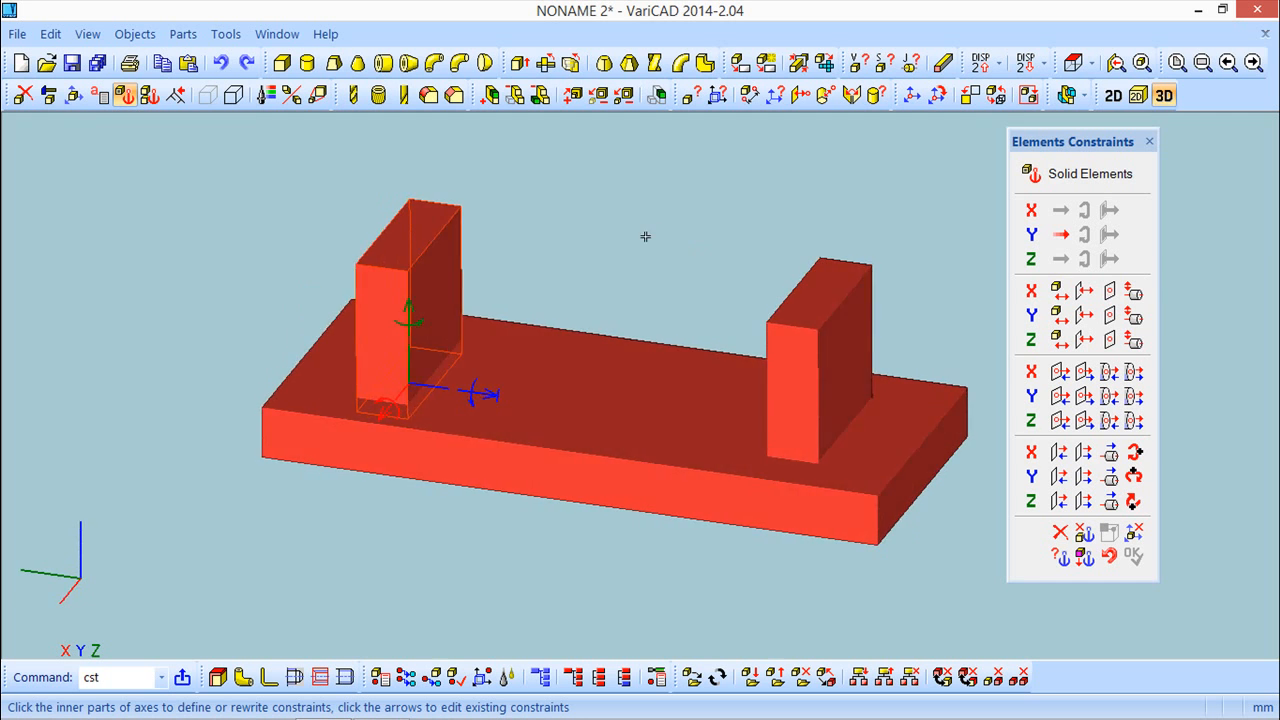
{"action": "middle_click_drag", "start_coordinate": [670, 238], "coordinate": [634, 269]}
{"action": "left_click_drag", "start_coordinate": [1090, 145], "coordinate": [1084, 152]}
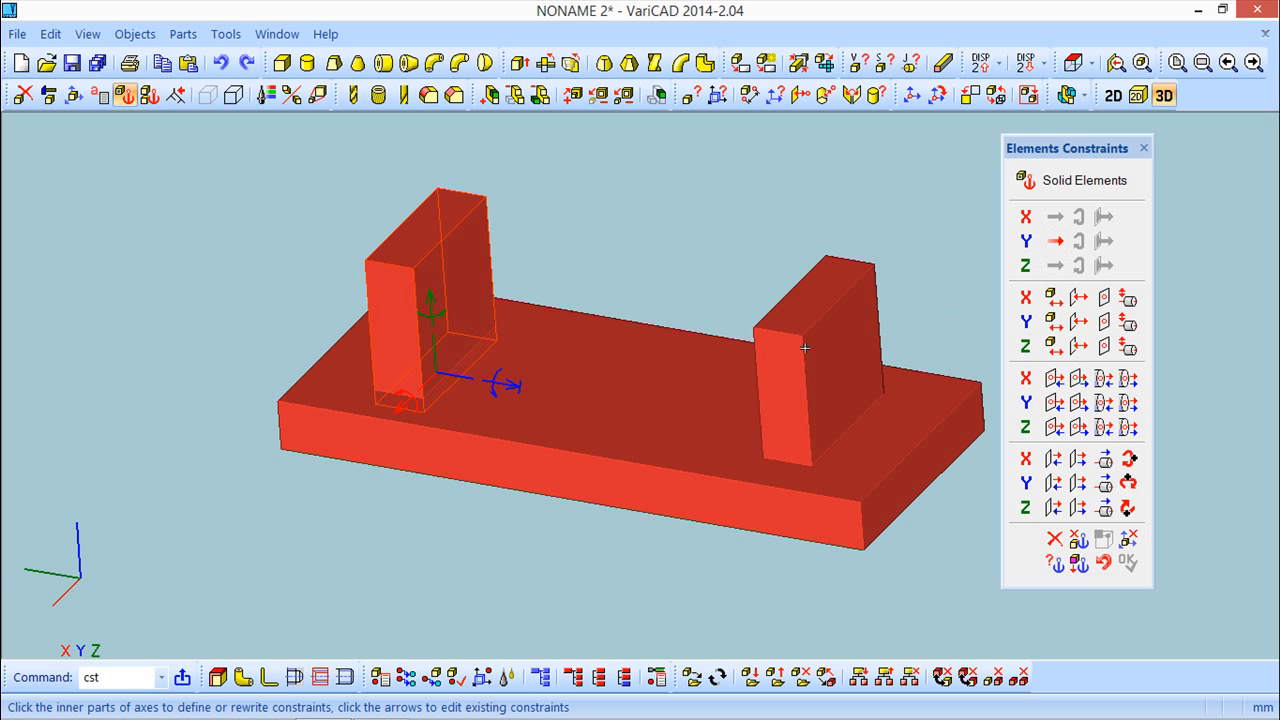
{"action": "middle_click_drag", "start_coordinate": [624, 467], "coordinate": [703, 512]}
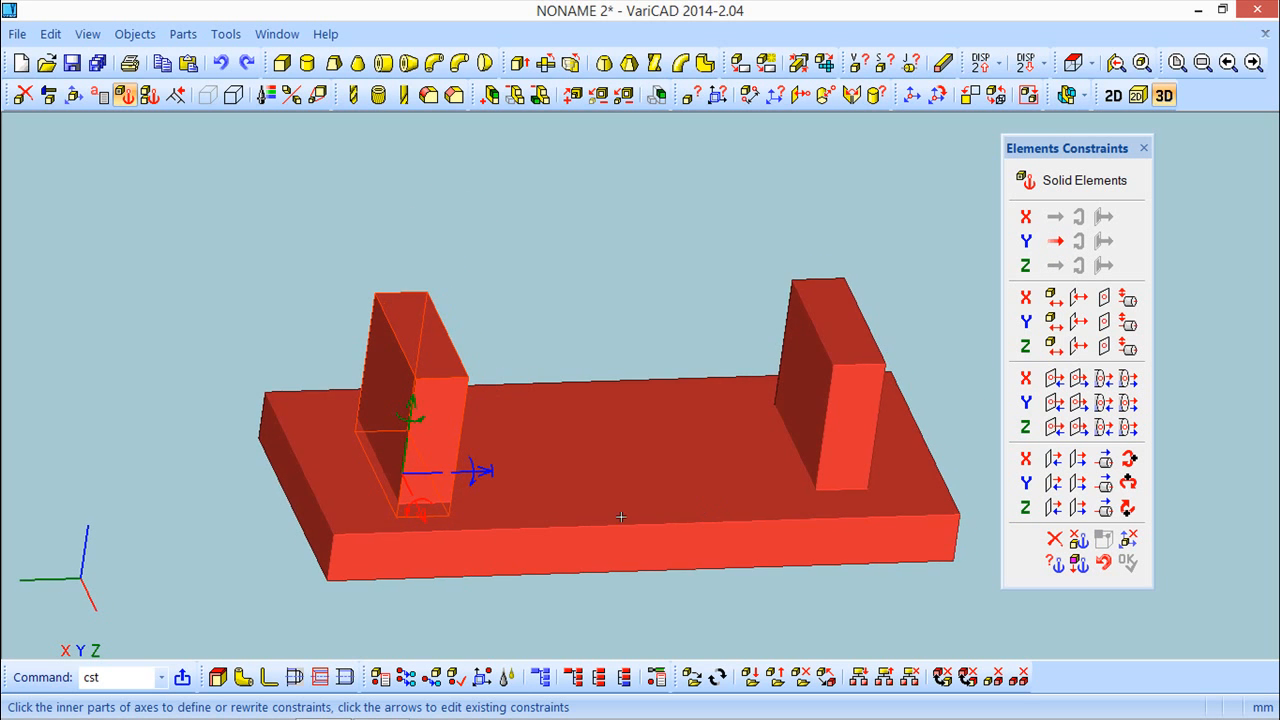
Review the constraint options for the left upright's X axis and its existing distance-from-patch constraint, and leave constraint editing
{"action": "left_click", "coordinate": [407, 484]}
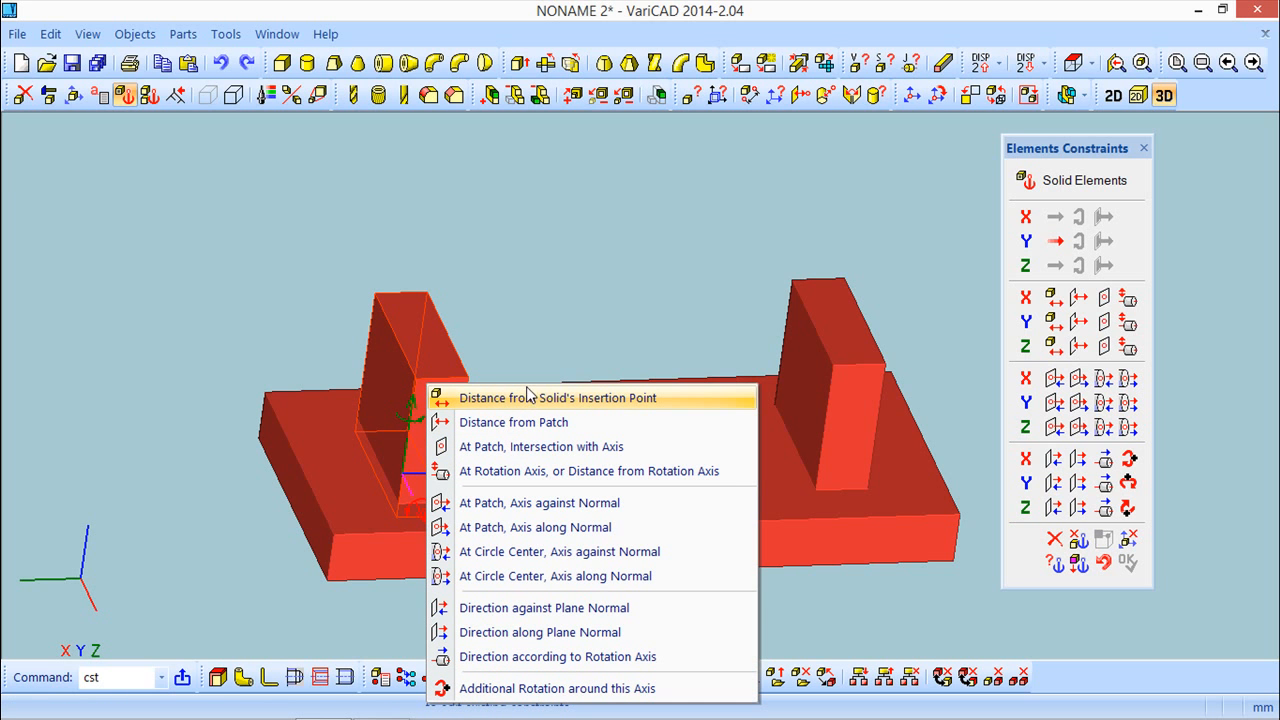
{"action": "left_click", "coordinate": [519, 475]}
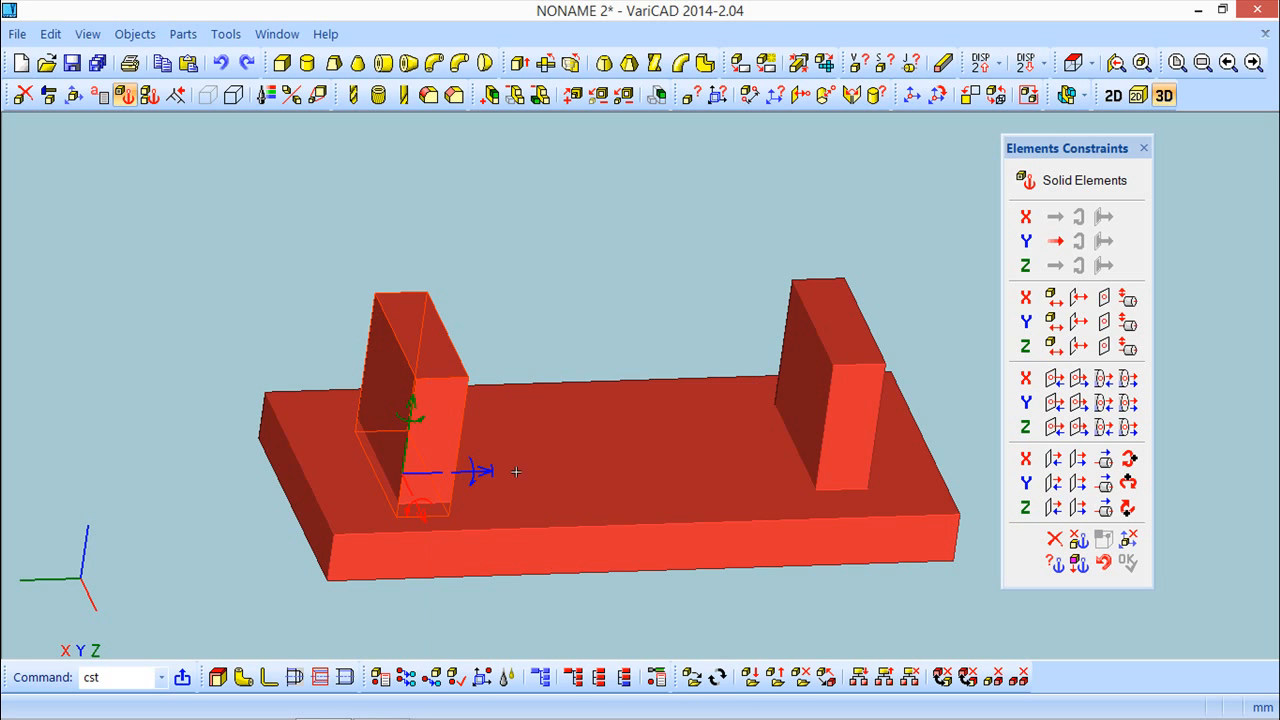
{"action": "left_click", "coordinate": [420, 512]}
{"action": "left_click", "coordinate": [567, 498]}
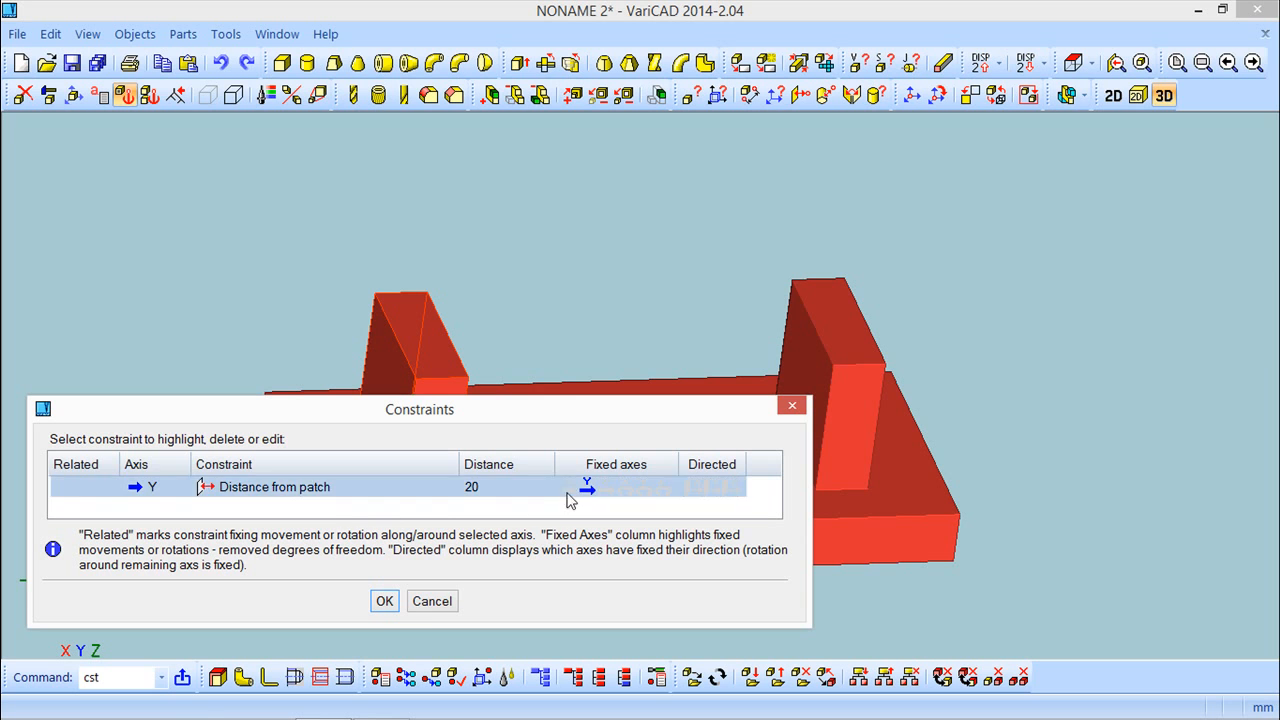
{"action": "left_click", "coordinate": [384, 601]}
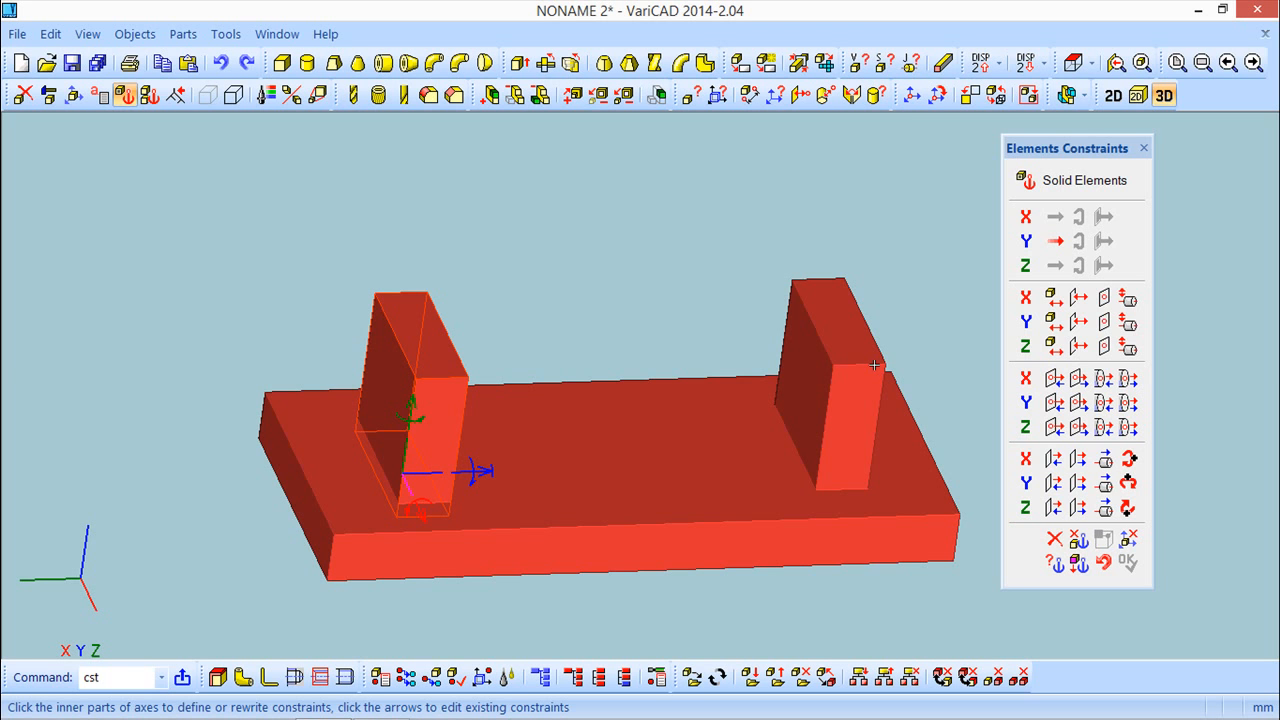
{"action": "right_click", "coordinate": [583, 483]}
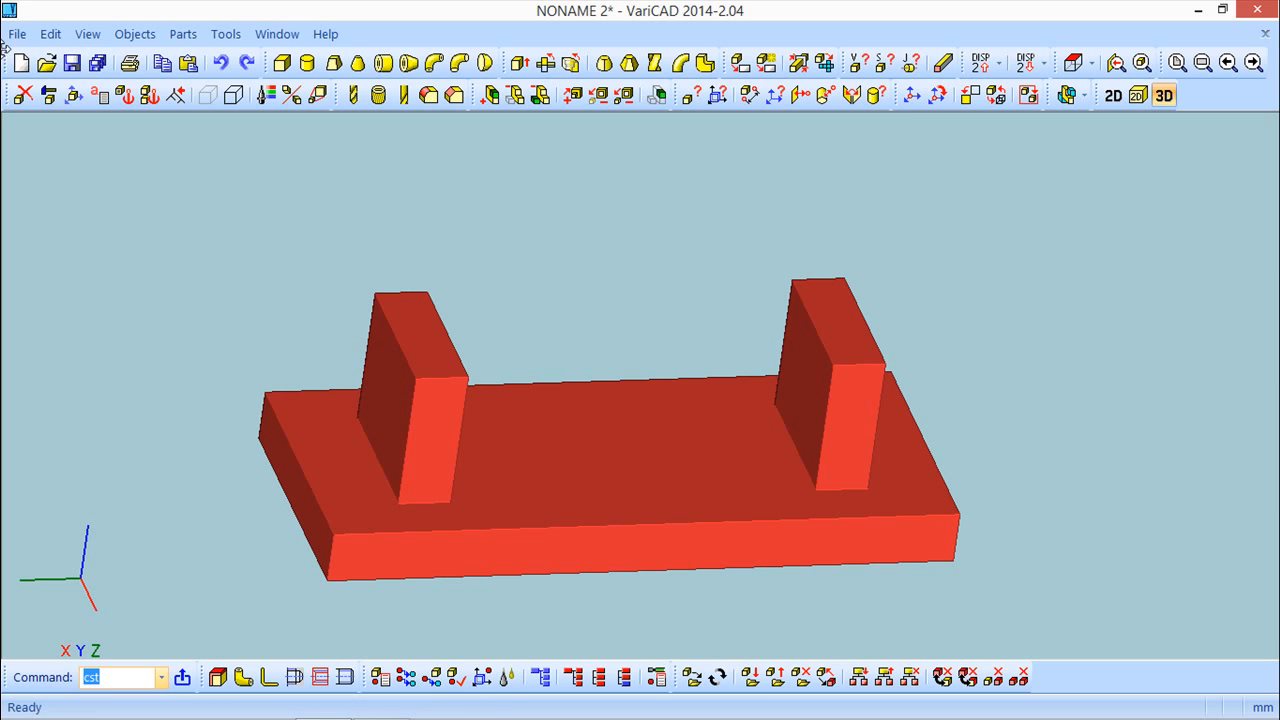
Select only the left upright box as a solid element, translate it 5 mm along its X axis and finish the transformation
{"action": "left_click", "coordinate": [74, 95]}
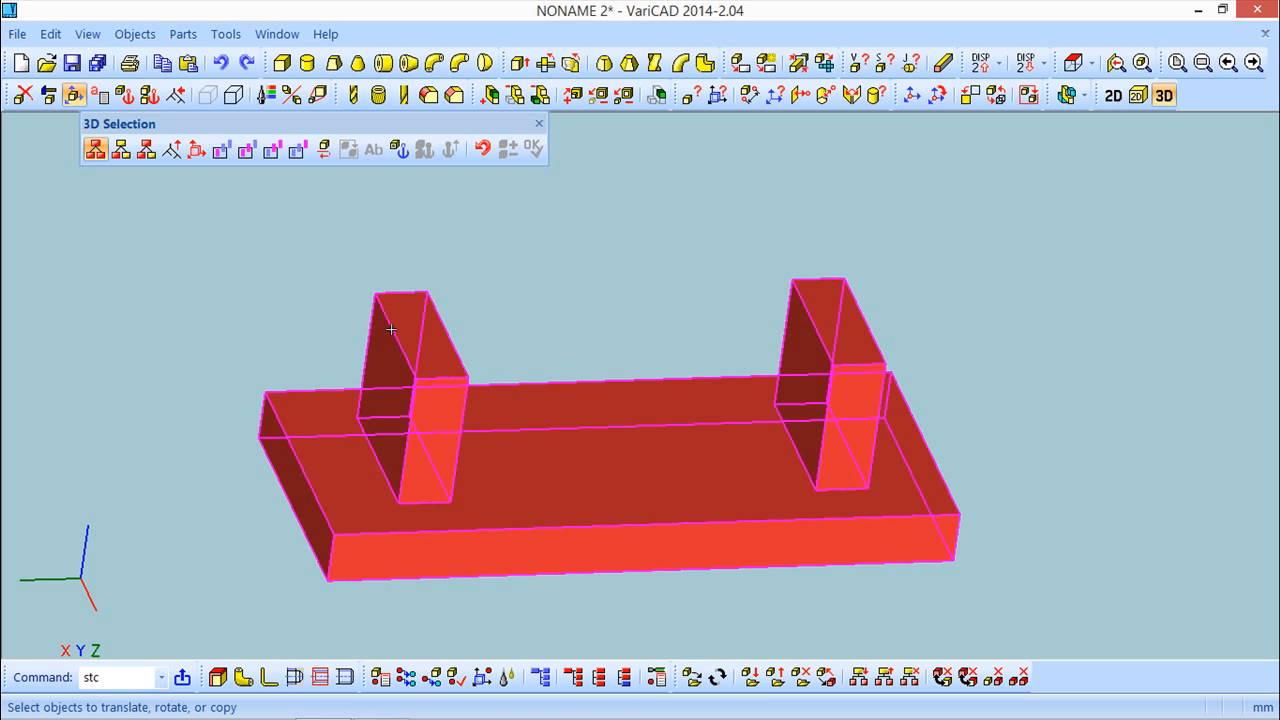
{"action": "left_click", "coordinate": [121, 148]}
{"action": "left_click", "coordinate": [410, 296]}
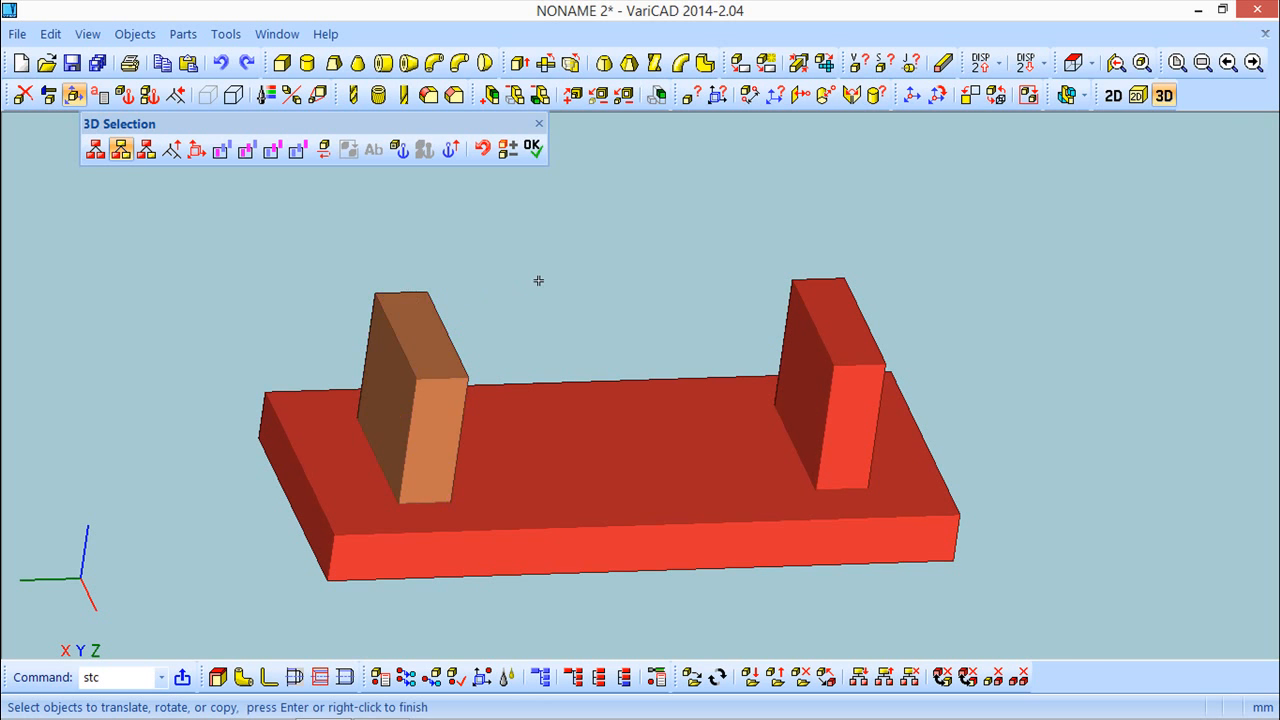
{"action": "right_click", "coordinate": [539, 285]}
{"action": "mouse_move", "coordinate": [614, 405]}
{"action": "middle_mouse_down"}
{"action": "mouse_move", "coordinate": [634, 366]}
{"action": "mouse_move", "coordinate": [601, 409]}
{"action": "middle_mouse_up"}
{"action": "middle_click_drag", "start_coordinate": [604, 332], "coordinate": [566, 199]}
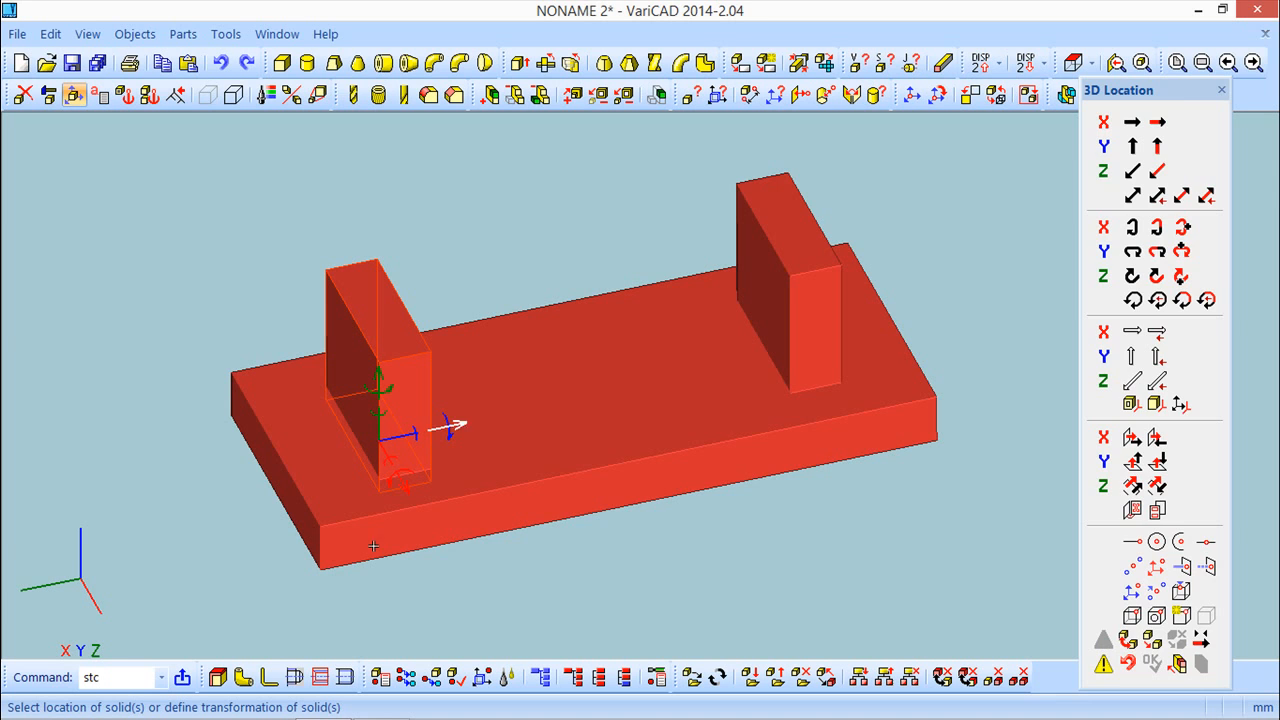
{"action": "left_click", "coordinate": [402, 486]}
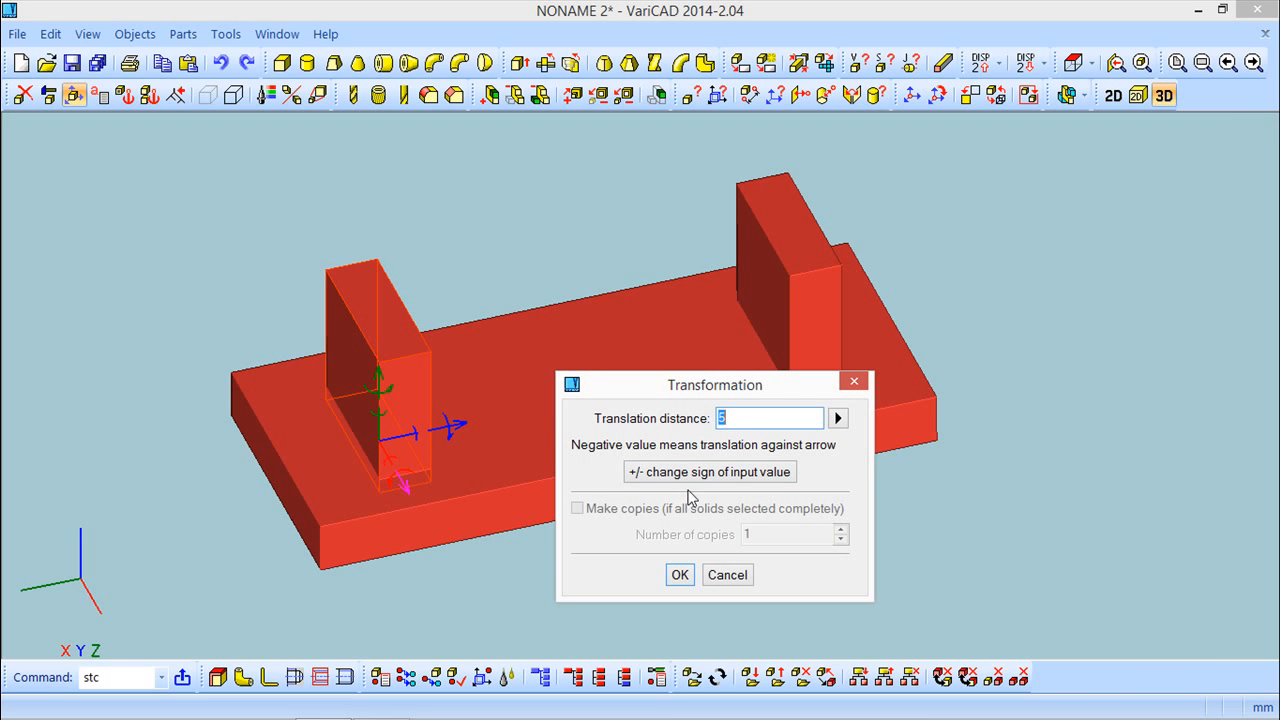
{"action": "left_click", "coordinate": [680, 574]}
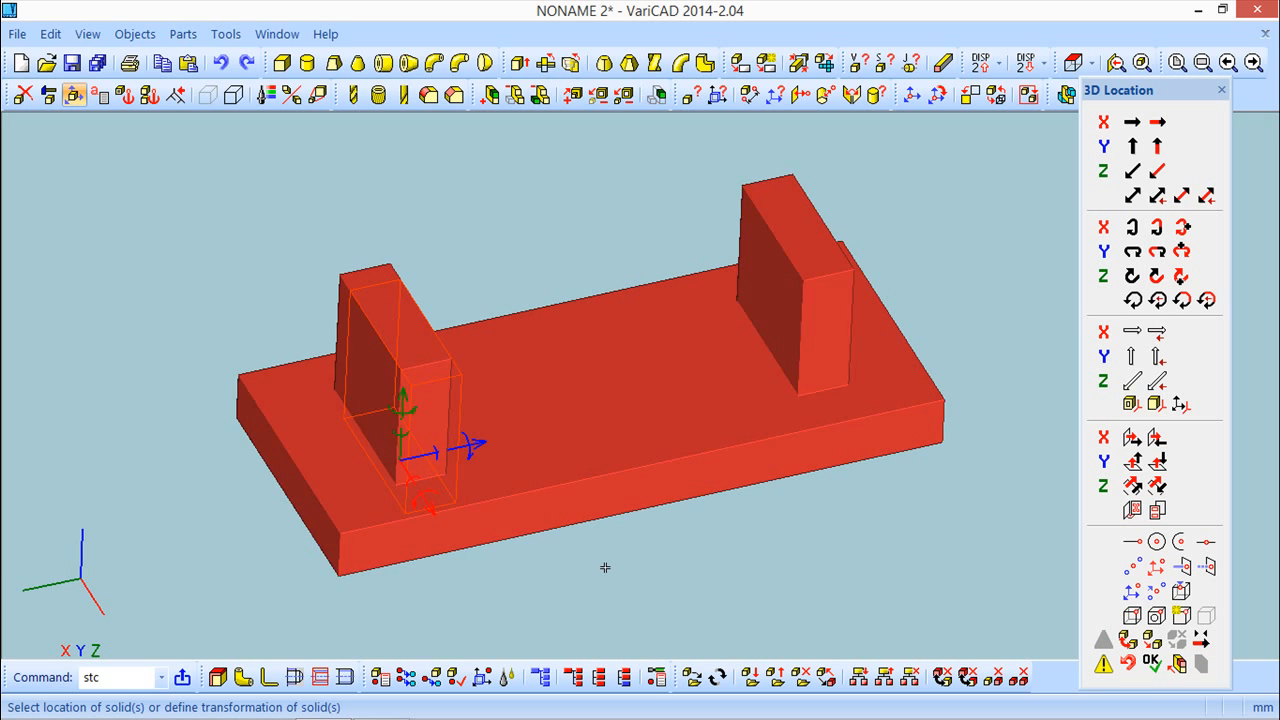
{"action": "left_click", "coordinate": [1147, 659]}
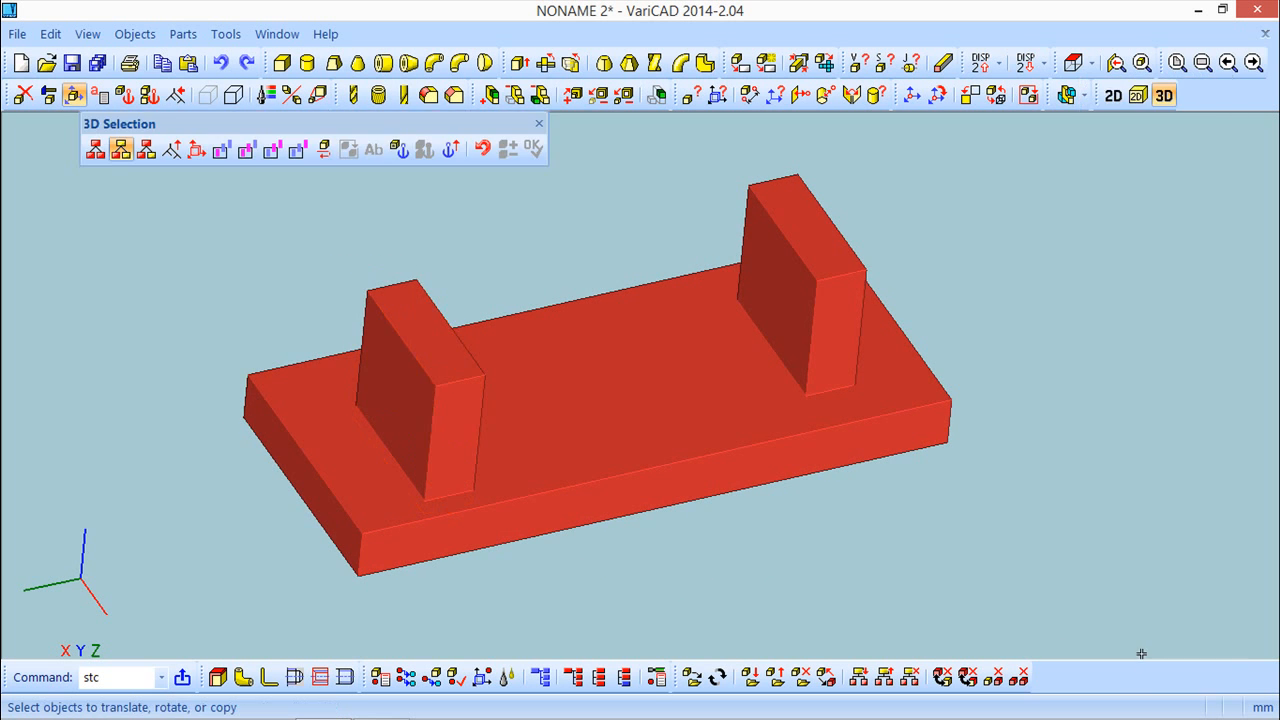
Set the left upright box's 30 mm base width across the plate to 20 mm and finish shape editing
{"action": "left_click", "coordinate": [463, 477]}
{"action": "left_click", "coordinate": [539, 124]}
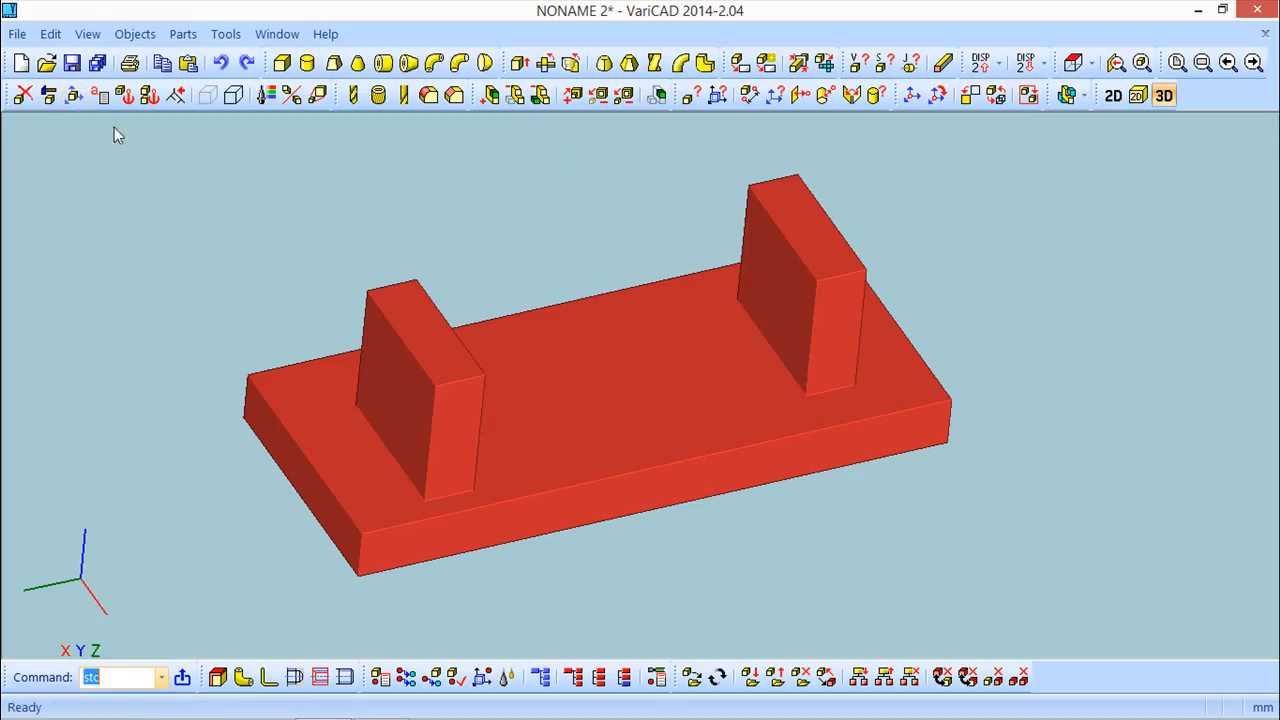
{"action": "left_click", "coordinate": [48, 97]}
{"action": "left_click", "coordinate": [439, 324]}
{"action": "right_click", "coordinate": [330, 273]}
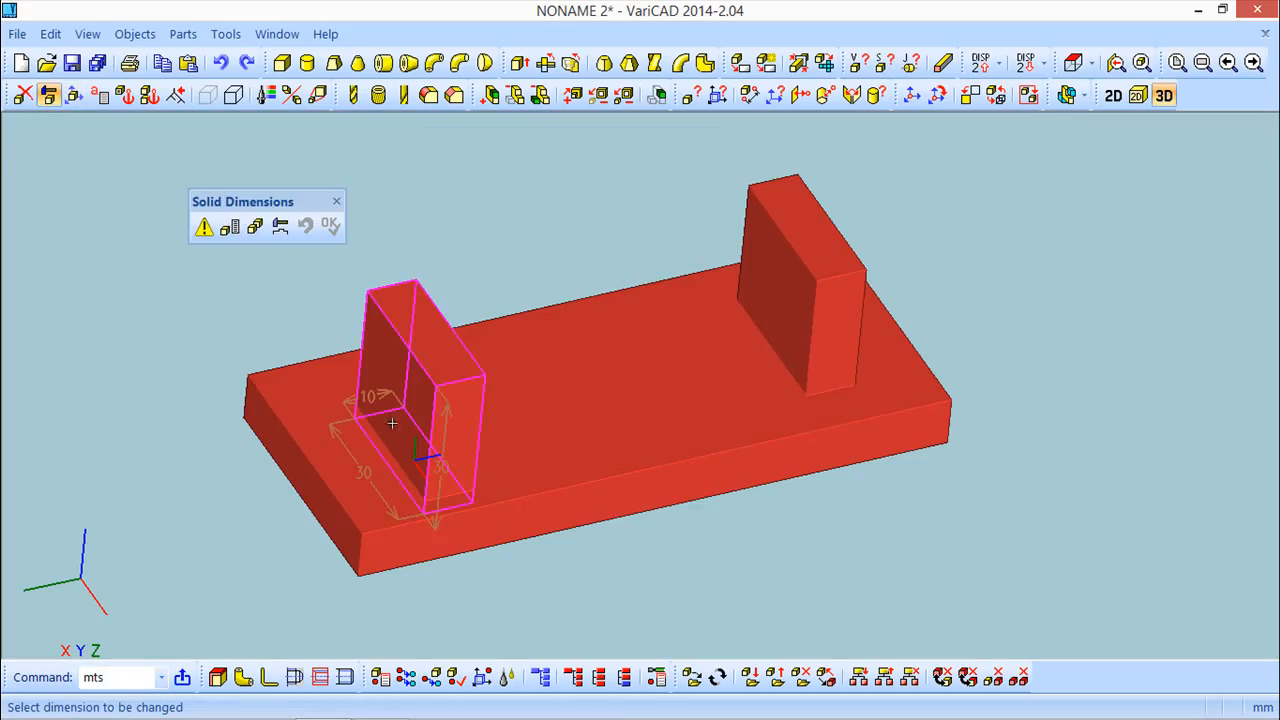
{"action": "left_click", "coordinate": [364, 474]}
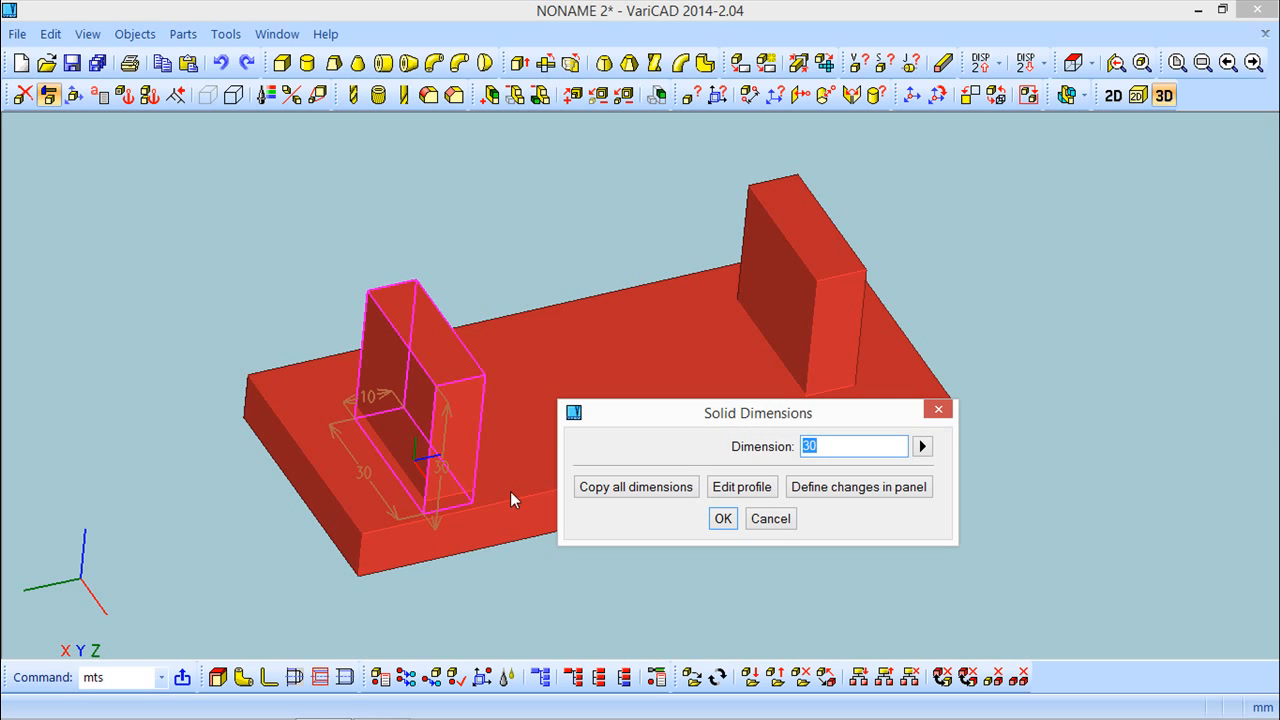
{"action": "type", "text": "20"}
{"action": "key", "text": "Return"}
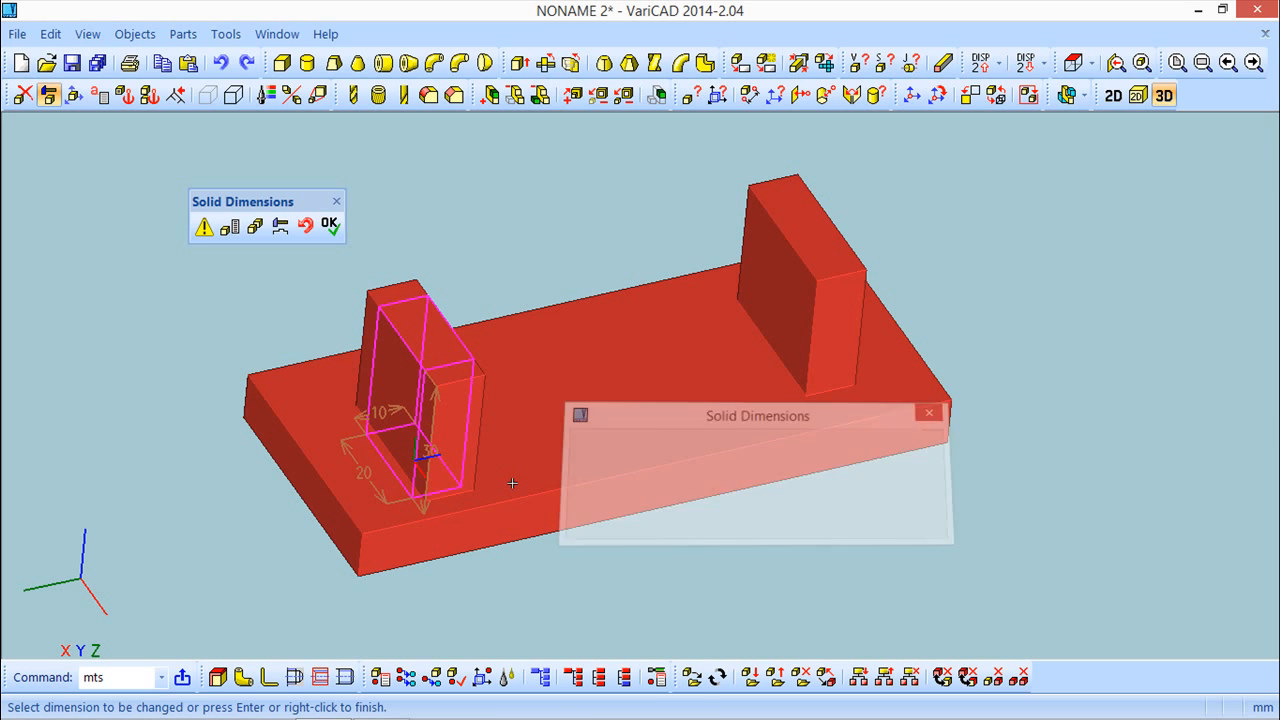
{"action": "left_click", "coordinate": [330, 226]}
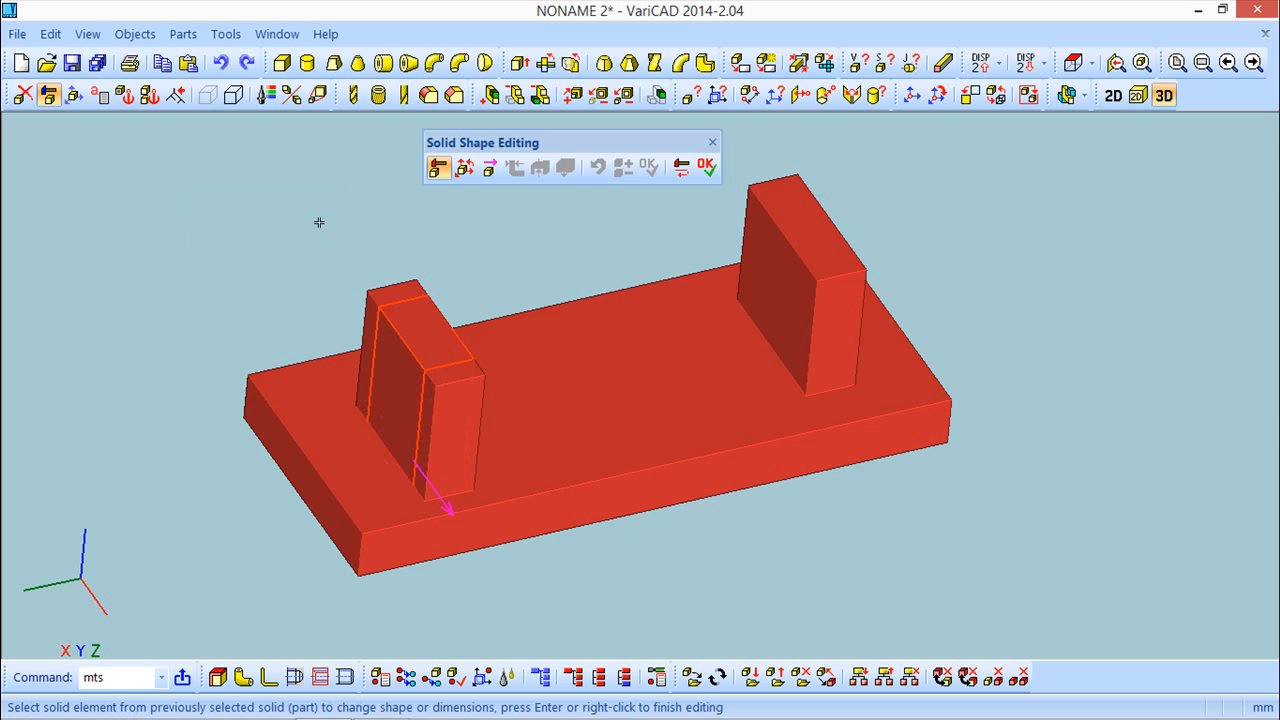
{"action": "left_click", "coordinate": [713, 173]}
{"action": "middle_click_drag", "start_coordinate": [543, 363], "coordinate": [546, 417]}
{"action": "left_click", "coordinate": [712, 142]}
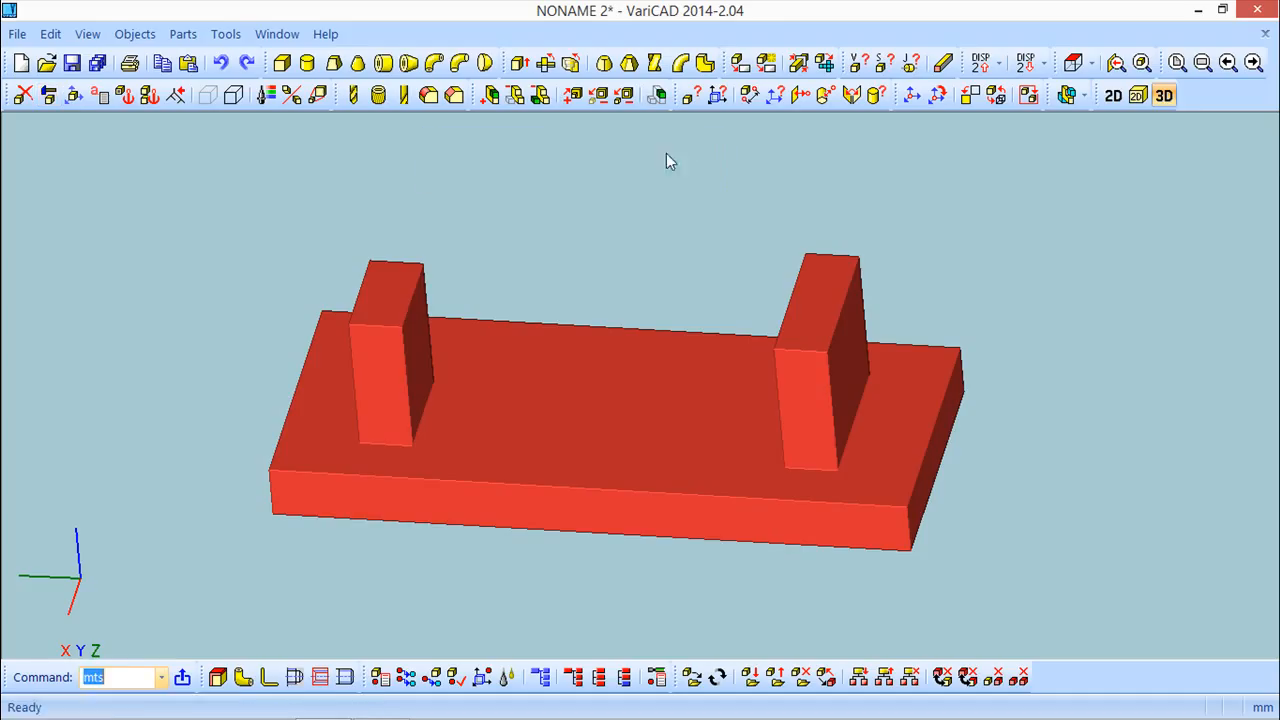
Create a box with height 30, width 30 and length 10 mm, place it at the plate's front corner and lower it along Z into the plate
{"action": "left_click", "coordinate": [283, 66]}
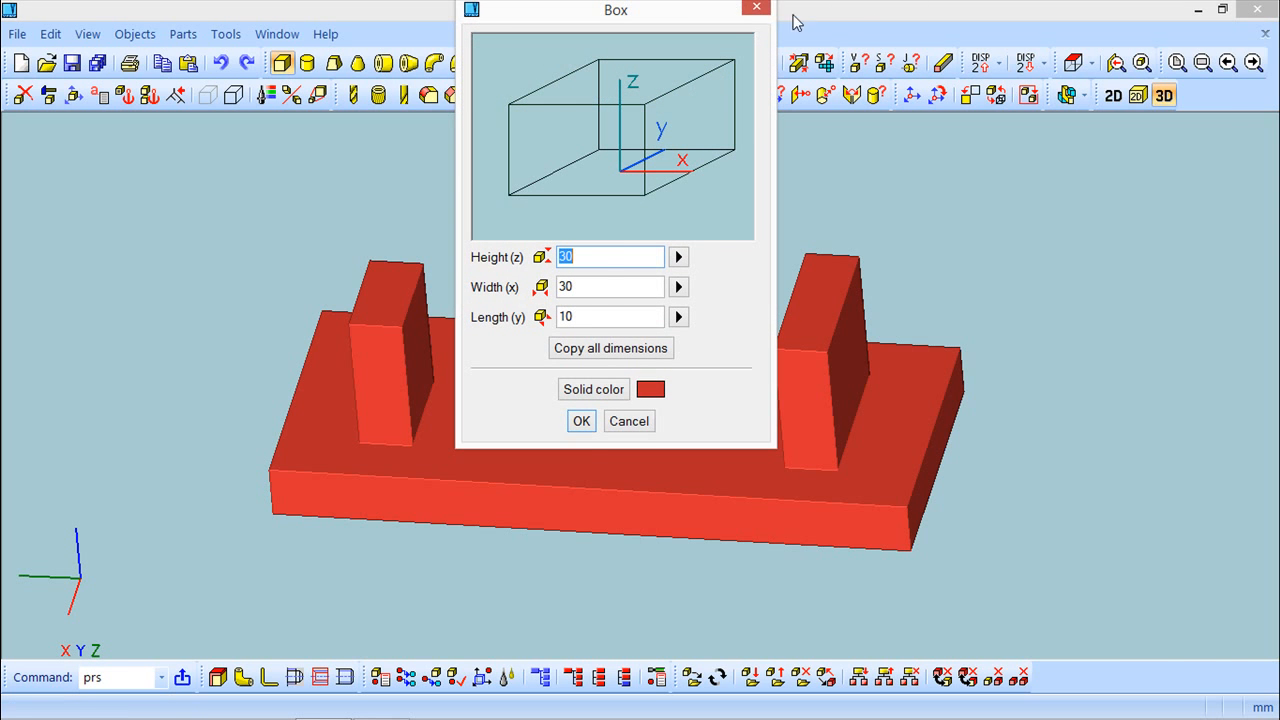
{"action": "left_click", "coordinate": [575, 427]}
{"action": "middle_click_drag", "start_coordinate": [579, 441], "coordinate": [475, 442]}
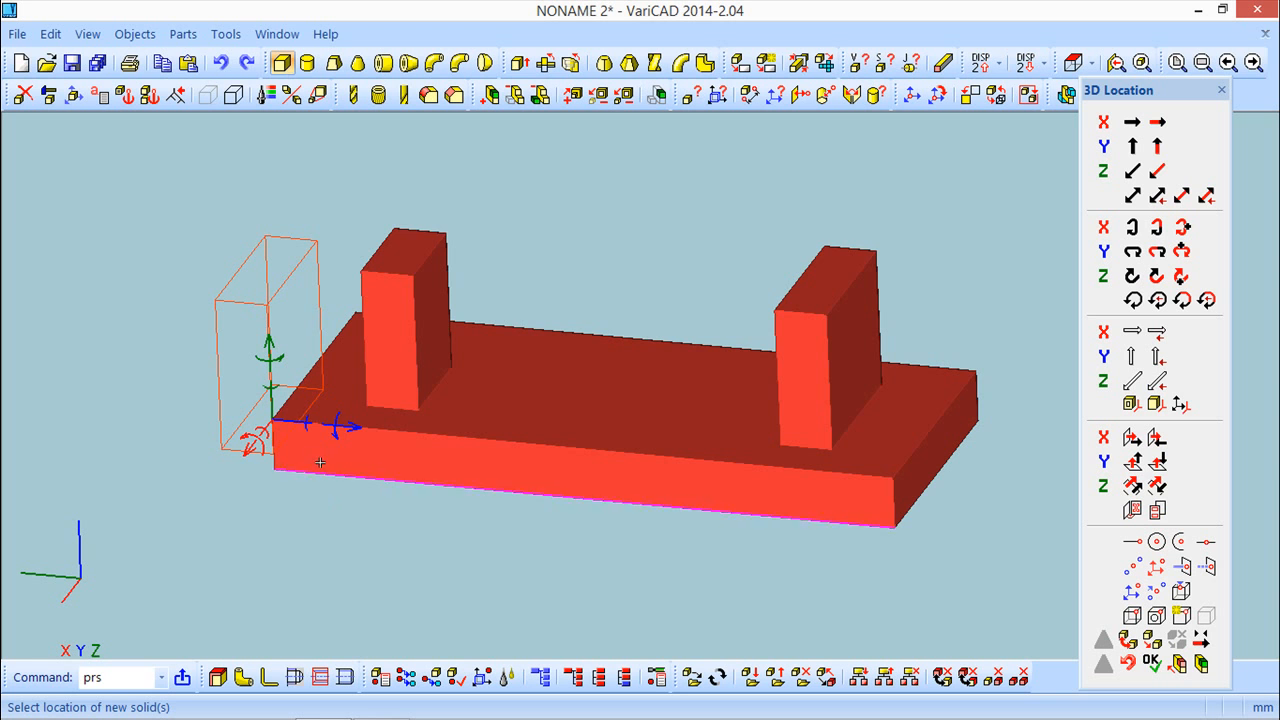
{"action": "middle_click_drag", "start_coordinate": [463, 531], "coordinate": [523, 494]}
{"action": "middle_click_drag", "start_coordinate": [493, 541], "coordinate": [424, 481]}
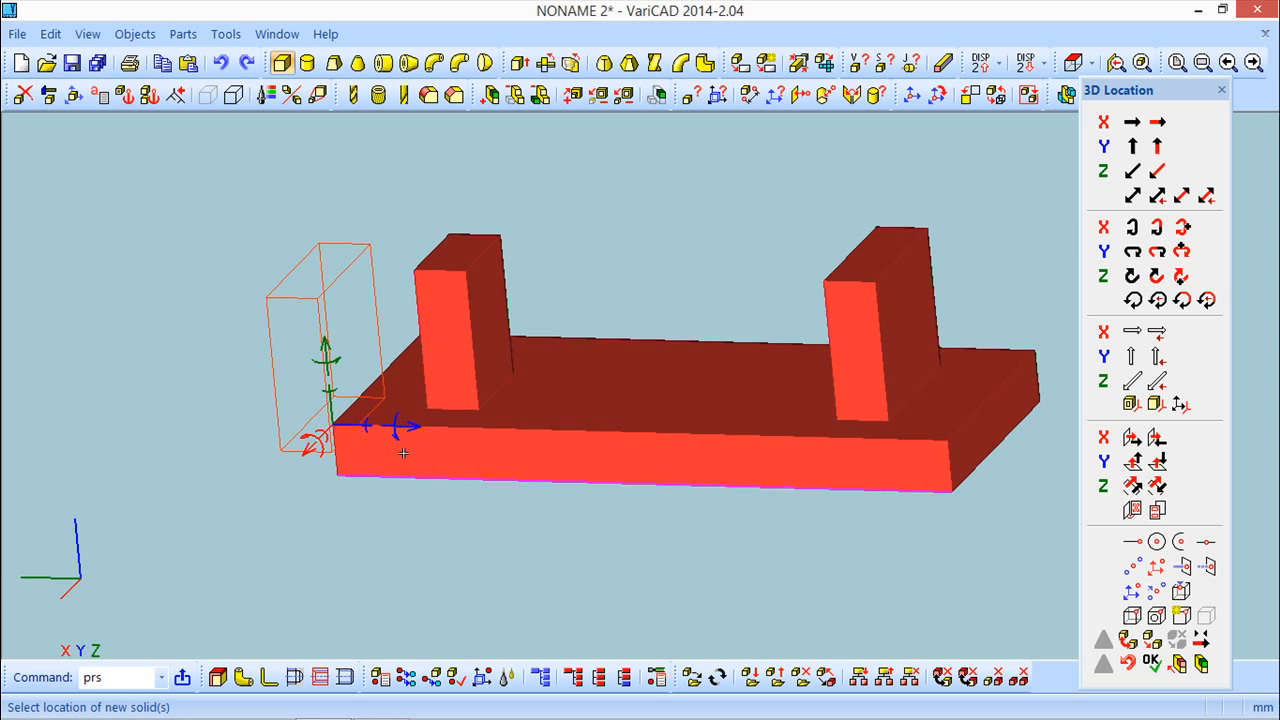
{"action": "left_click", "coordinate": [330, 404]}
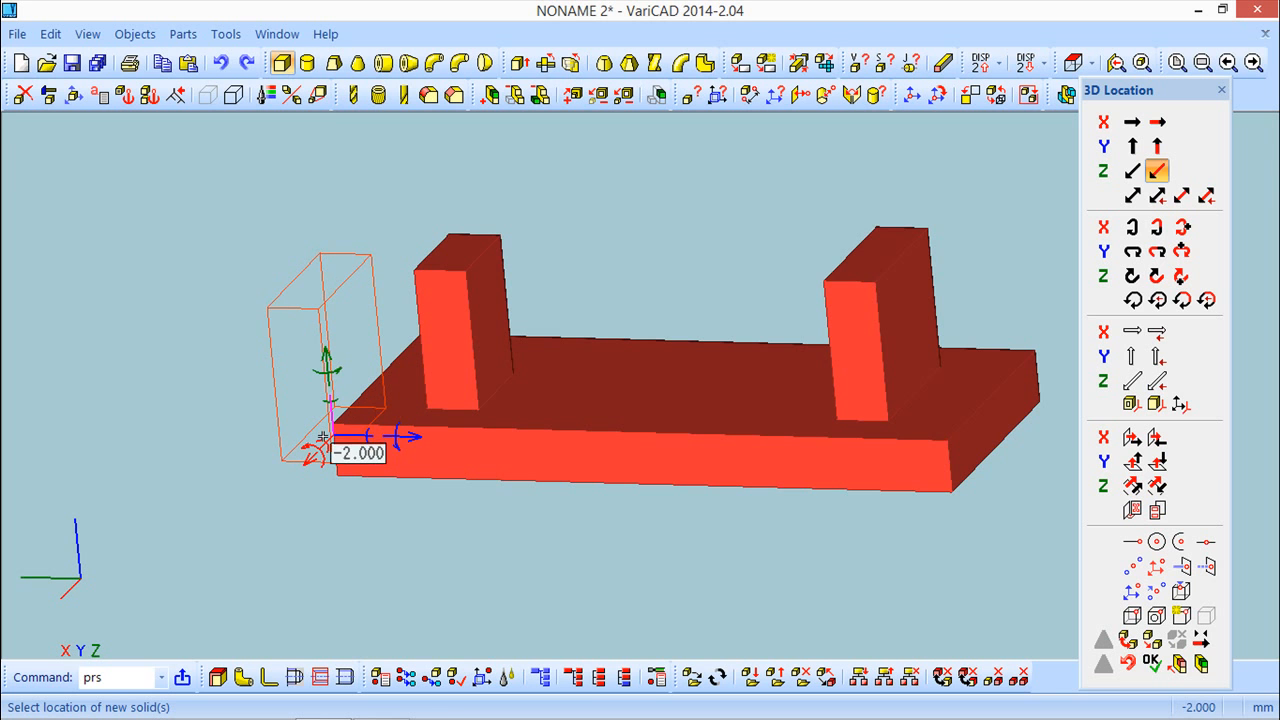
{"action": "left_click", "coordinate": [323, 446]}
{"action": "middle_click_drag", "start_coordinate": [513, 559], "coordinate": [655, 575]}
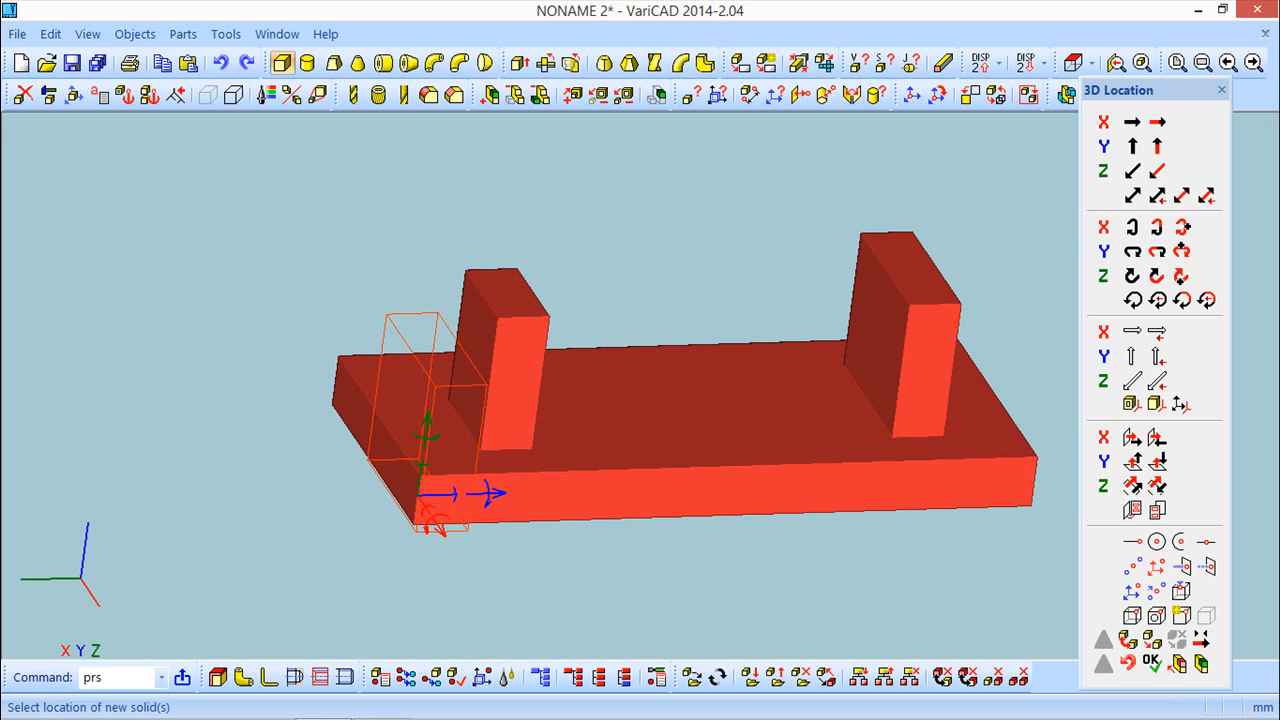
Insert the new box as a cut from the plate with constraint definition
{"action": "left_click", "coordinate": [1178, 663]}
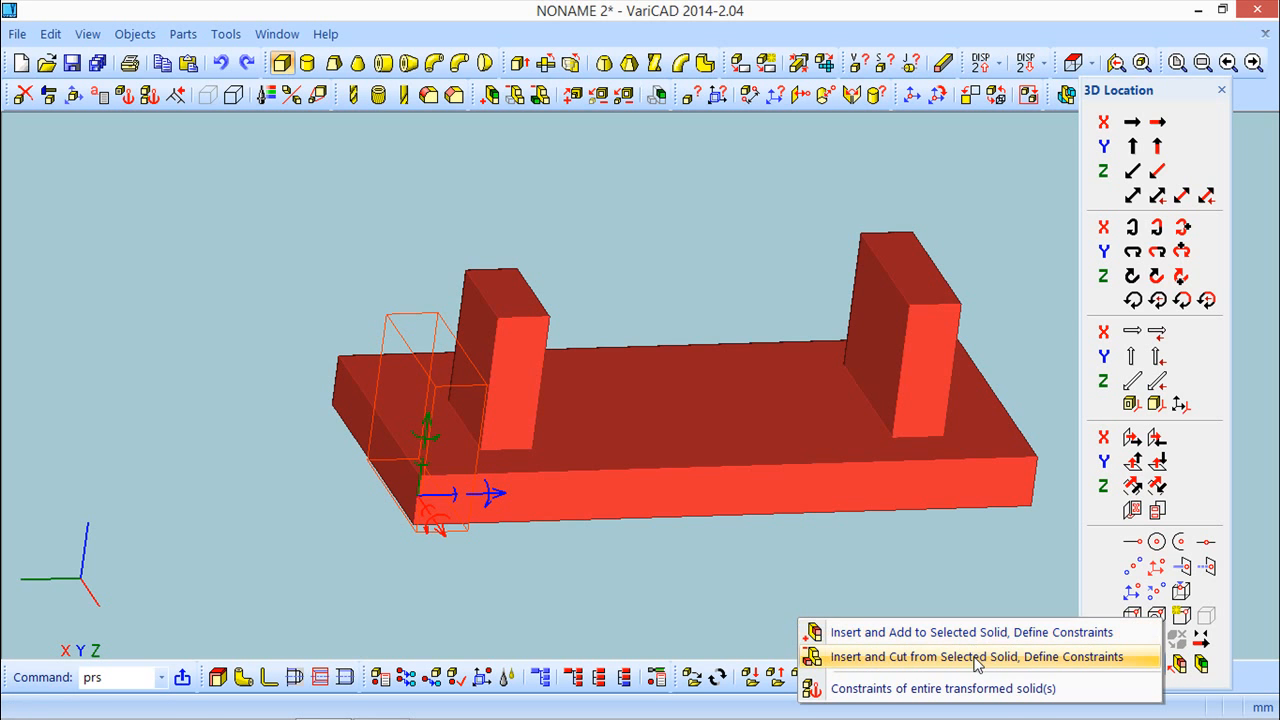
{"action": "left_click", "coordinate": [977, 657]}
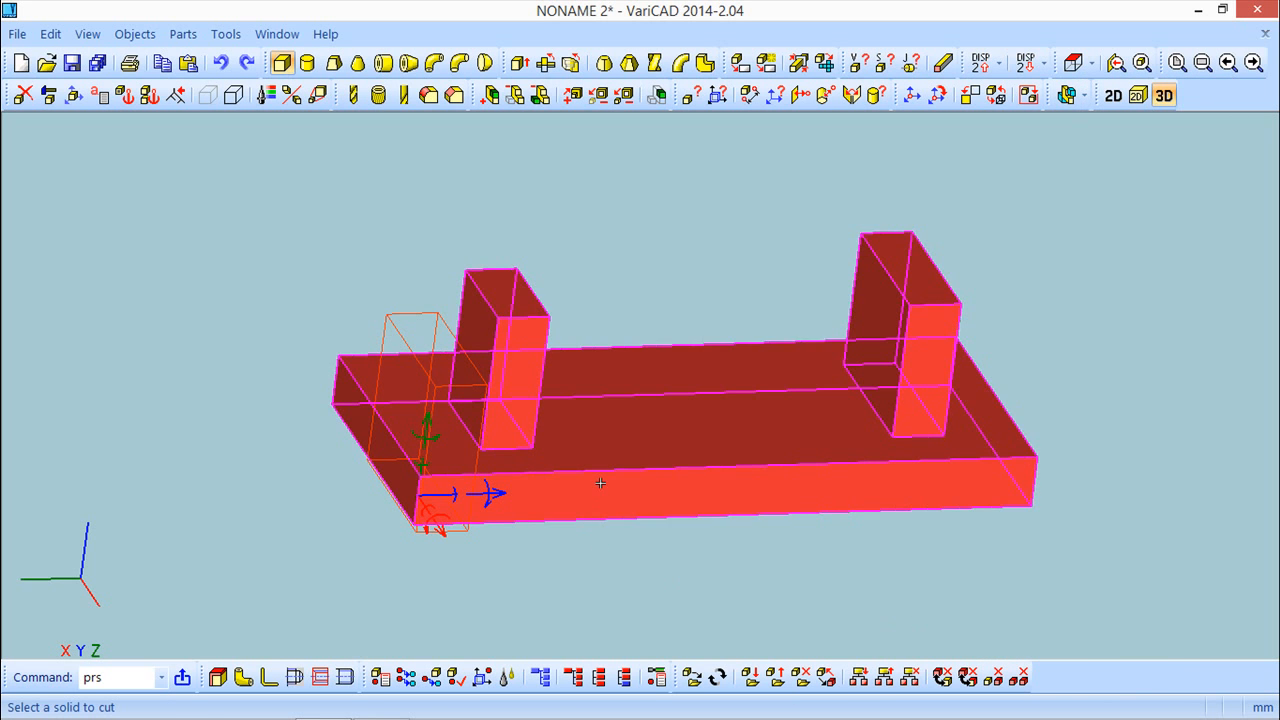
{"action": "left_click", "coordinate": [529, 498]}
{"action": "mouse_move", "coordinate": [536, 568]}
{"action": "middle_mouse_down"}
{"action": "mouse_move", "coordinate": [460, 511]}
{"action": "mouse_move", "coordinate": [583, 551]}
{"action": "mouse_move", "coordinate": [553, 573]}
{"action": "middle_mouse_up"}
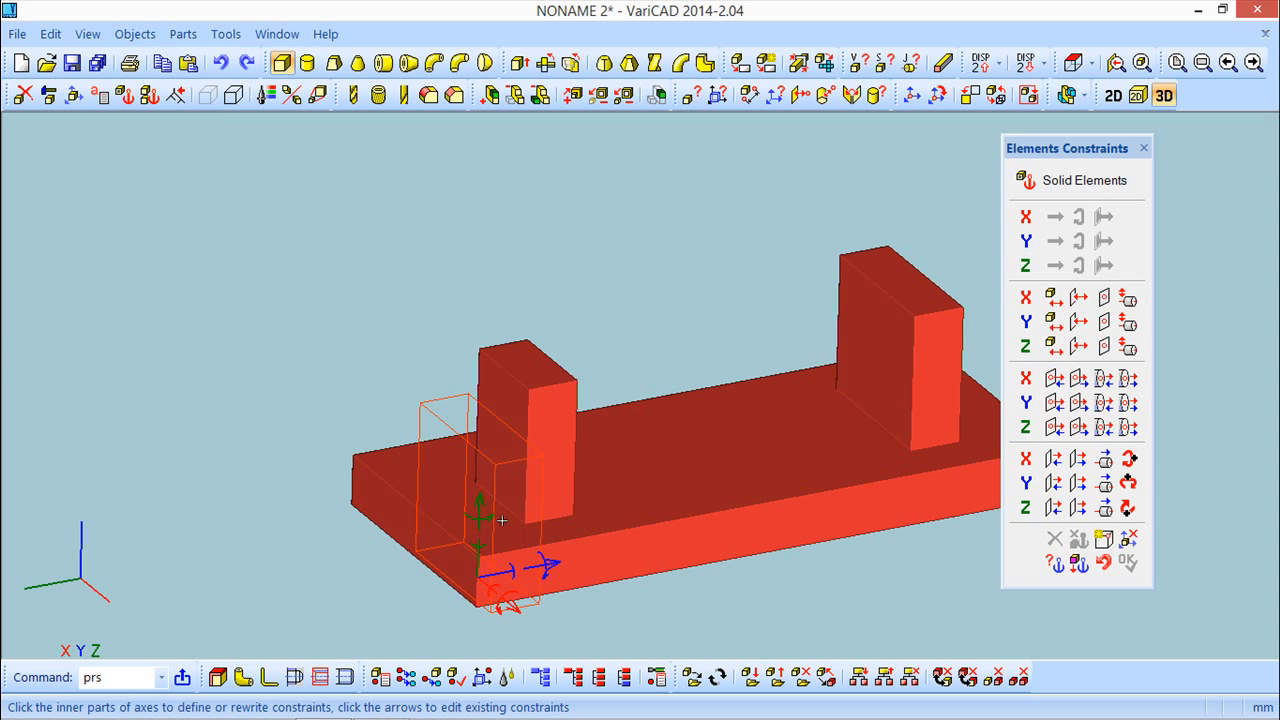
Give the cutting box an additional rotation of 20 degrees around its Z axis
{"action": "left_click", "coordinate": [1128, 508]}
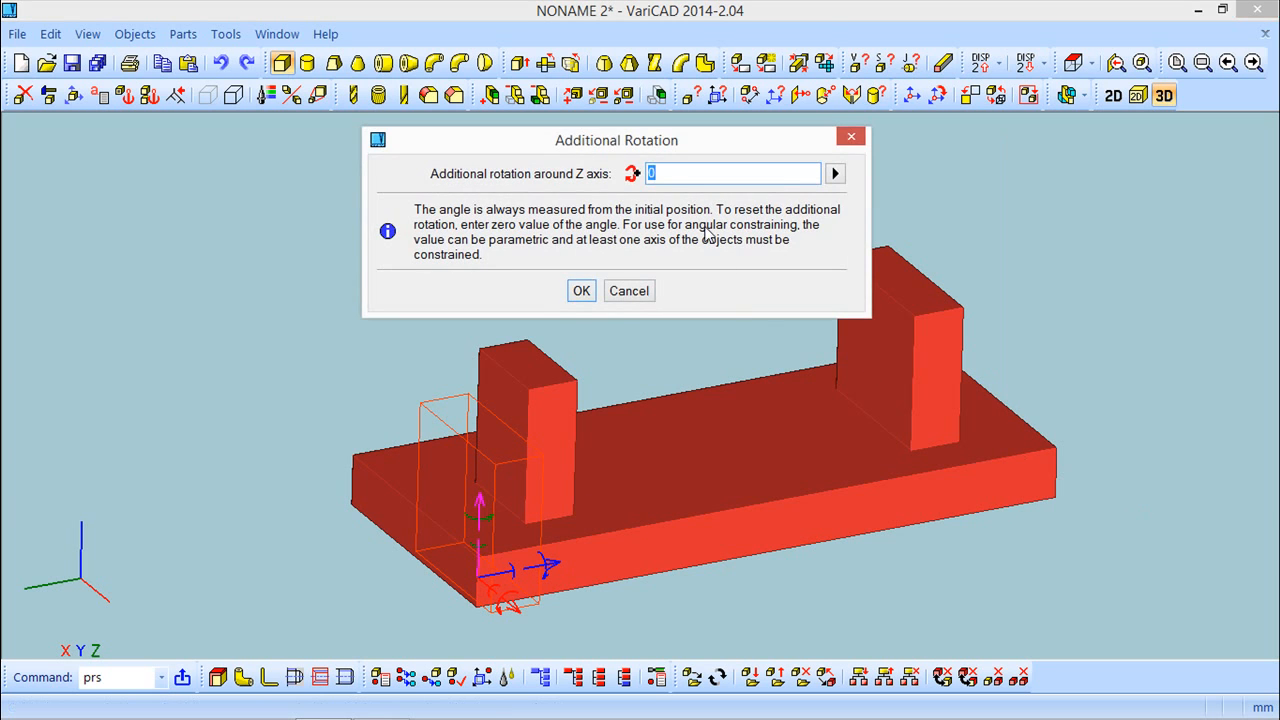
{"action": "type", "text": "20"}
{"action": "left_click", "coordinate": [578, 291]}
{"action": "middle_click_drag", "start_coordinate": [503, 607], "coordinate": [500, 702]}
{"action": "middle_click_drag", "start_coordinate": [528, 576], "coordinate": [596, 474]}
{"action": "scroll", "coordinate": [595, 473], "scroll_direction": "up", "scroll_amount": 5}
{"action": "scroll", "coordinate": [580, 469], "scroll_direction": "up", "scroll_amount": 2}
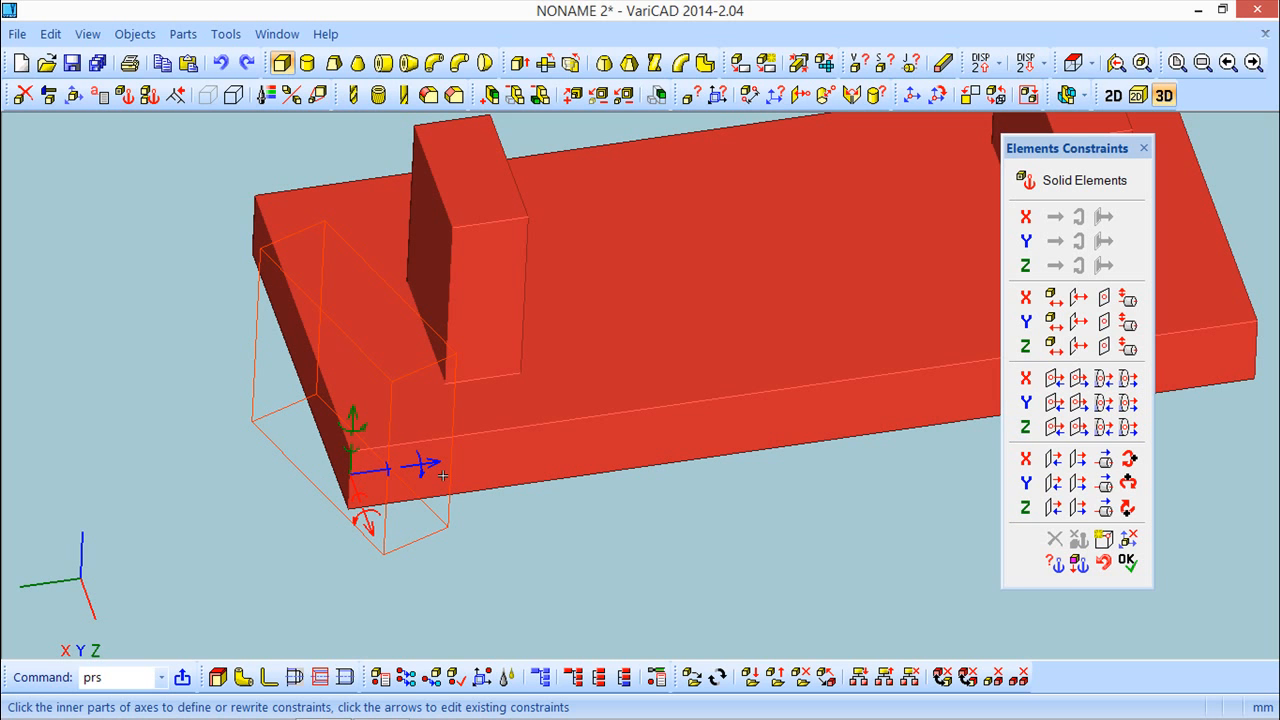
Try to constrain the cutting box's Y axis 10 mm from the plate's end face, directed to the patch, and undo it
{"action": "middle_click_drag", "start_coordinate": [478, 498], "coordinate": [496, 496]}
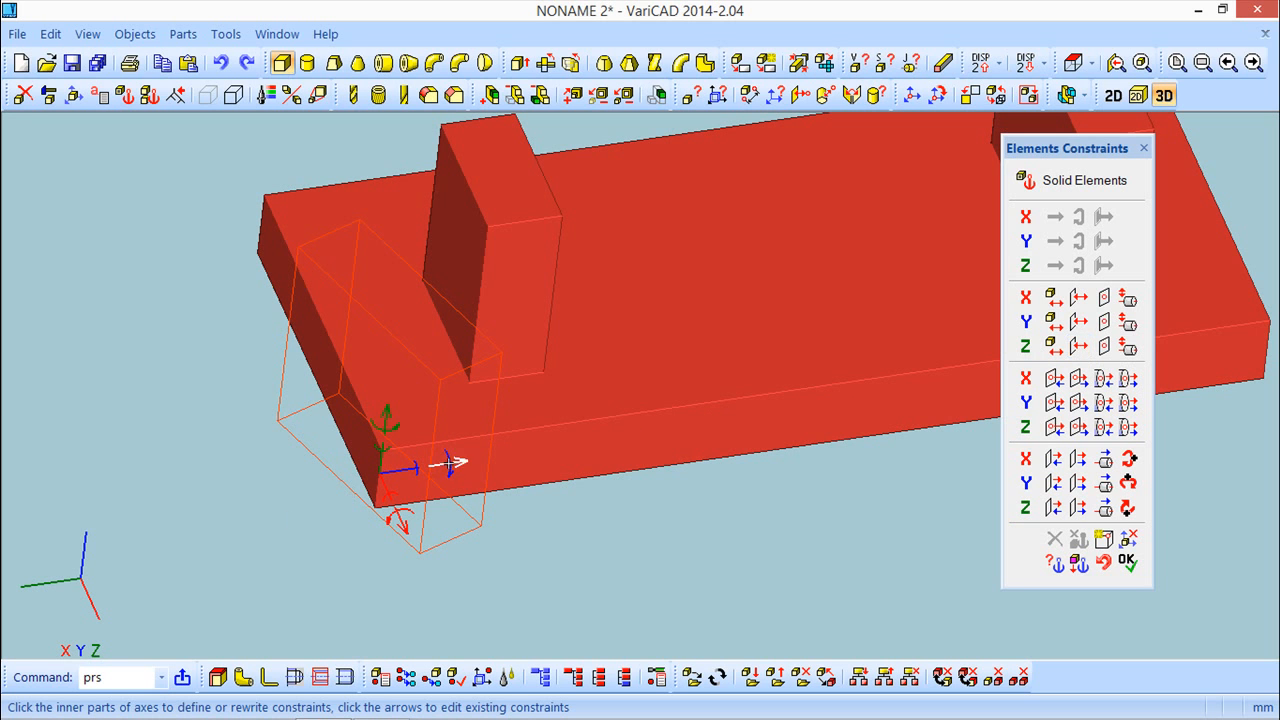
{"action": "left_click", "coordinate": [1079, 321]}
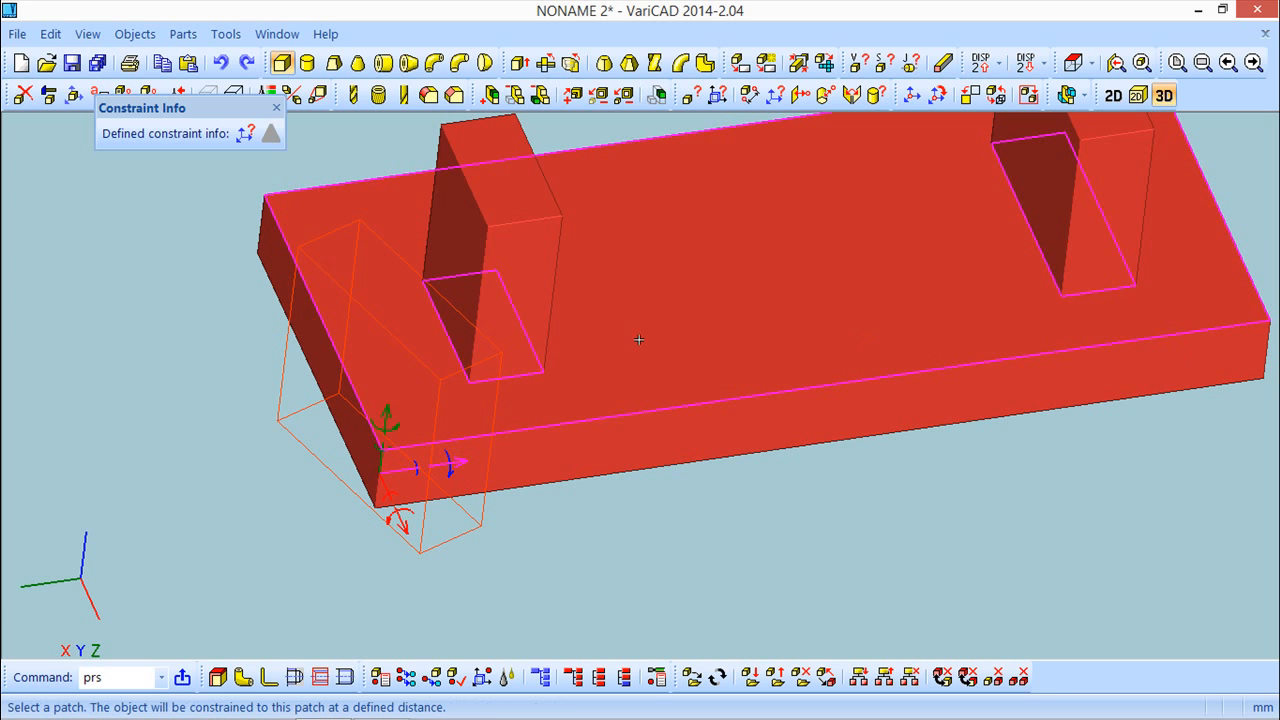
{"action": "left_click", "coordinate": [274, 263]}
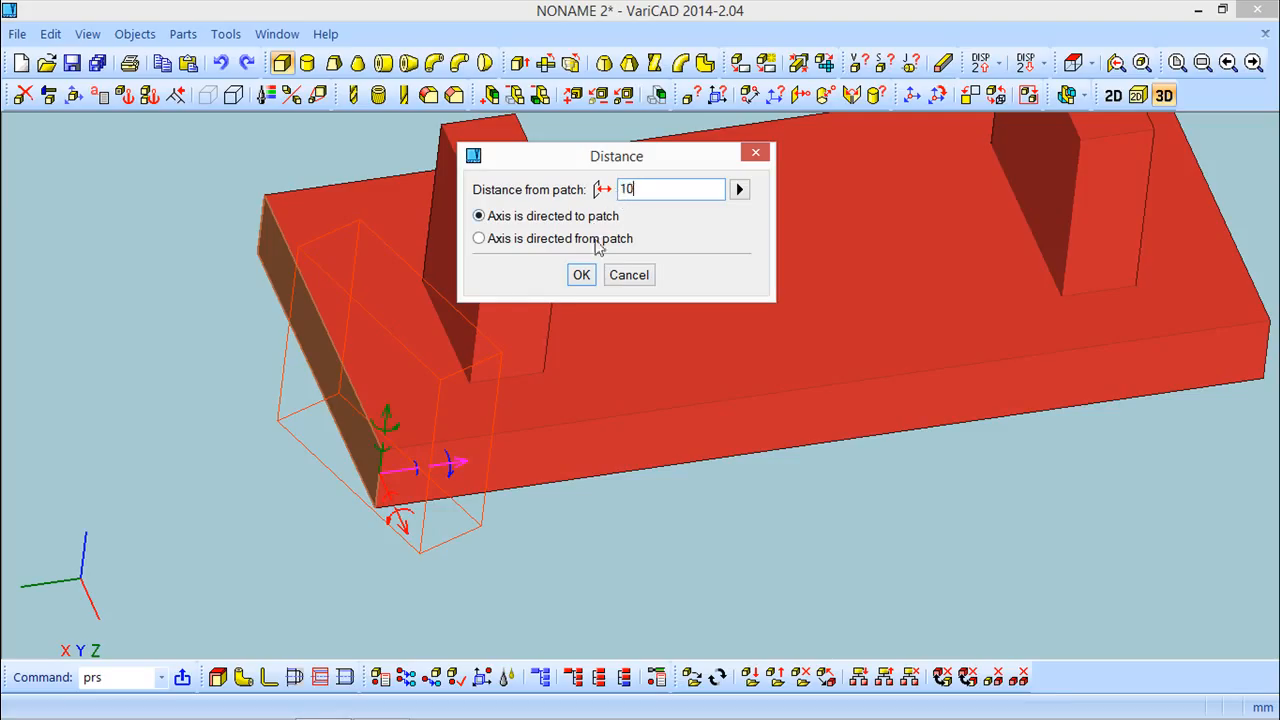
{"action": "left_click", "coordinate": [582, 277]}
{"action": "middle_click_drag", "start_coordinate": [558, 550], "coordinate": [536, 500]}
{"action": "left_click", "coordinate": [1099, 567]}
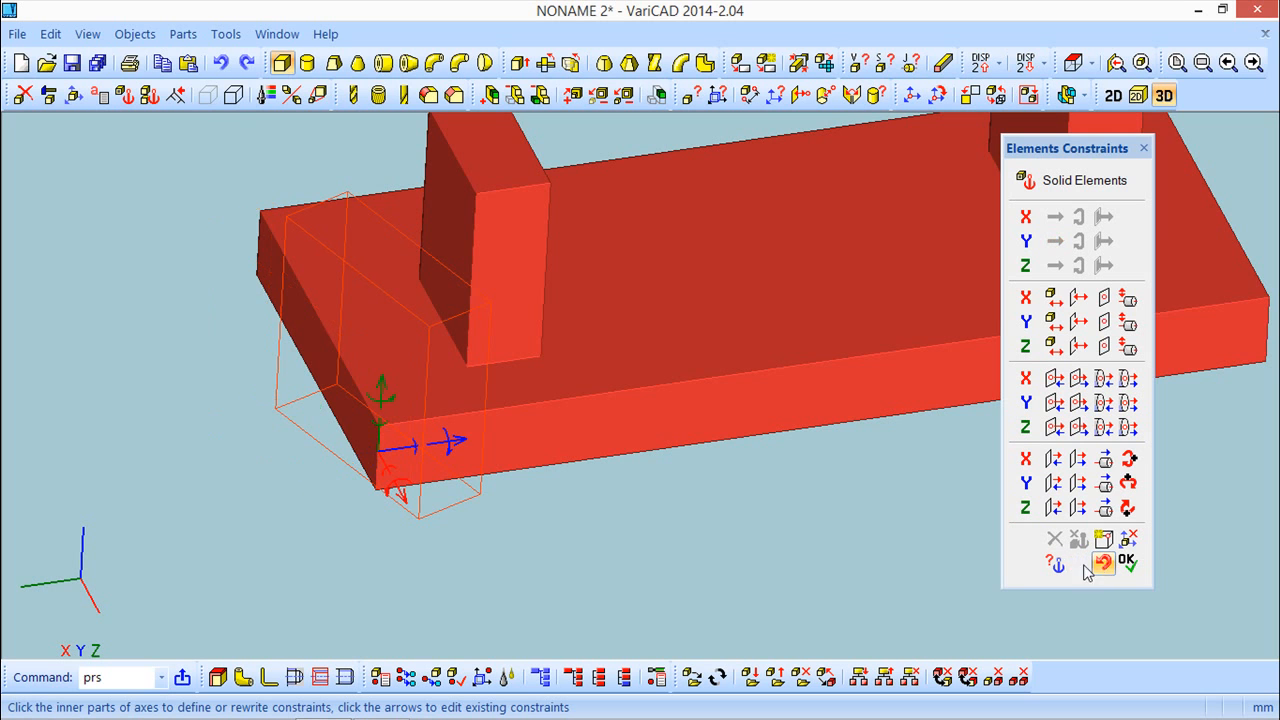
Constrain the cutting box's Y axis 10 mm from the plate's end face, directed from the patch, and complete the cut
{"action": "left_click", "coordinate": [1078, 322]}
{"action": "left_click", "coordinate": [302, 316]}
{"action": "type", "text": "10"}
{"action": "left_click", "coordinate": [479, 238]}
{"action": "left_click", "coordinate": [581, 275]}
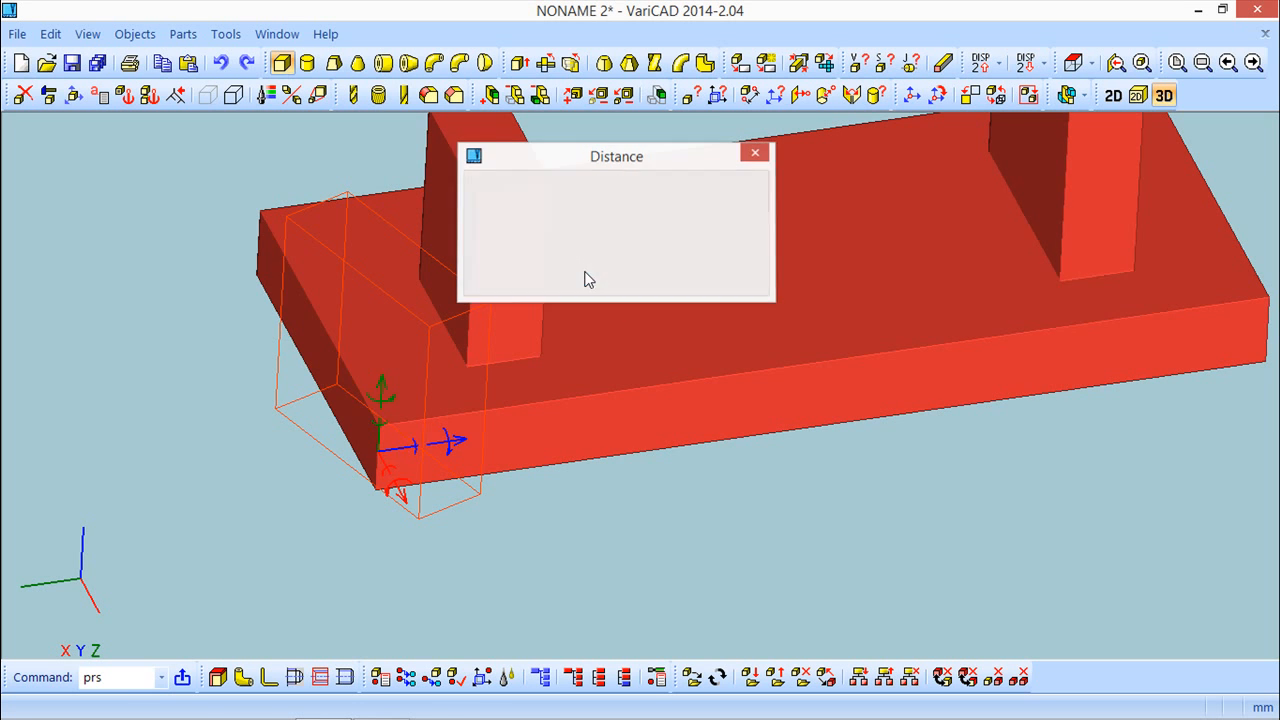
{"action": "middle_click_drag", "start_coordinate": [576, 445], "coordinate": [492, 410]}
{"action": "left_click", "coordinate": [1127, 560]}
{"action": "middle_click_drag", "start_coordinate": [506, 471], "coordinate": [625, 491]}
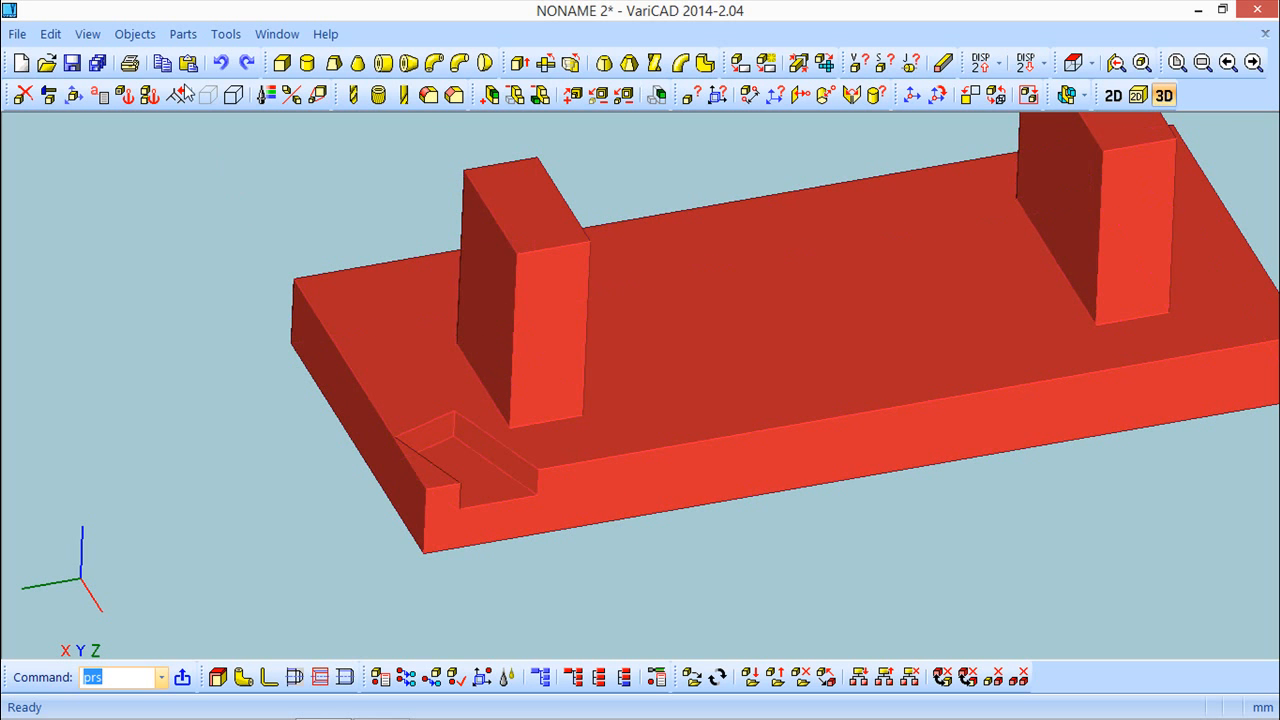
Set the plate's length to 140 mm, apply the change to the solid and finish shape editing
{"action": "left_click", "coordinate": [48, 95]}
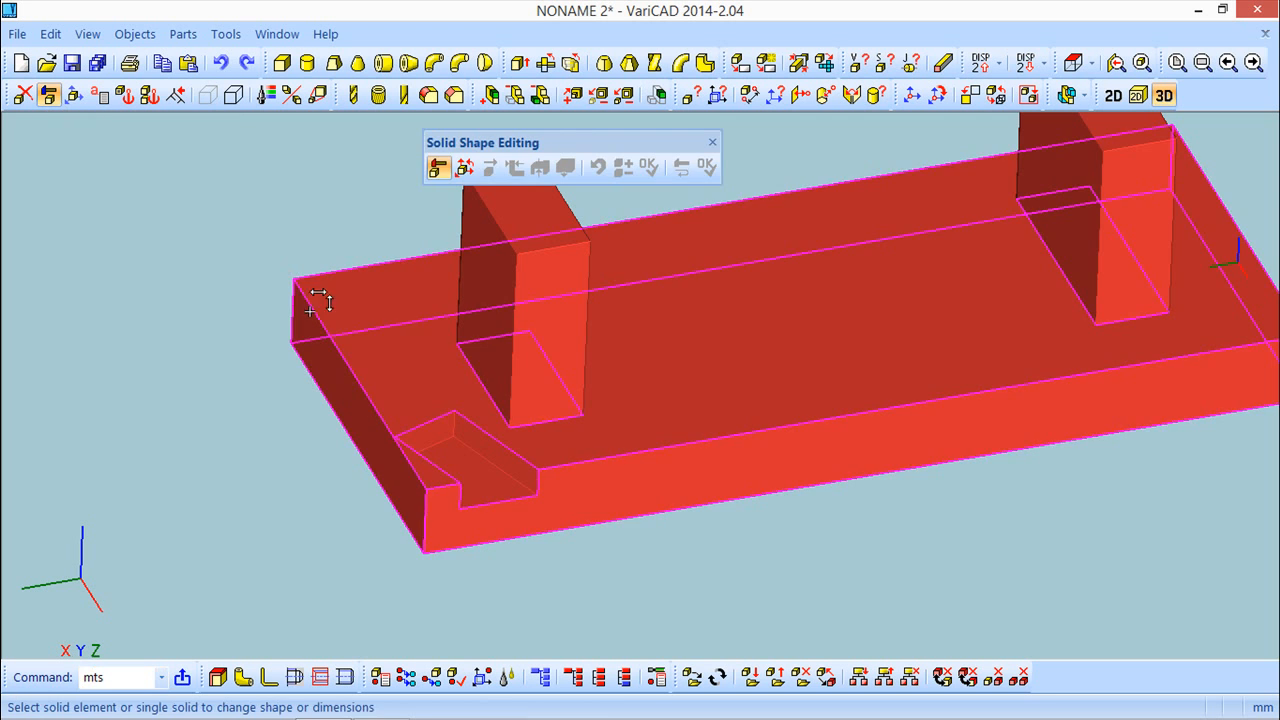
{"action": "left_click", "coordinate": [336, 383]}
{"action": "right_click", "coordinate": [725, 555]}
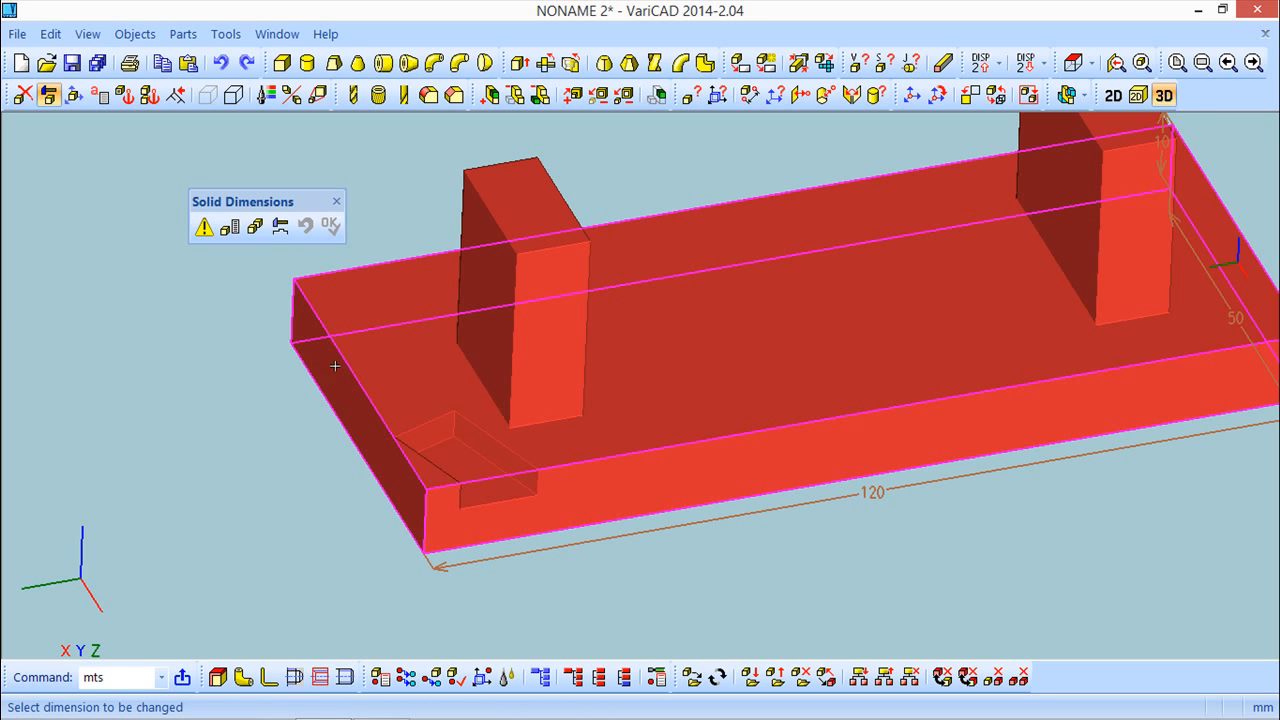
{"action": "left_click", "coordinate": [871, 491]}
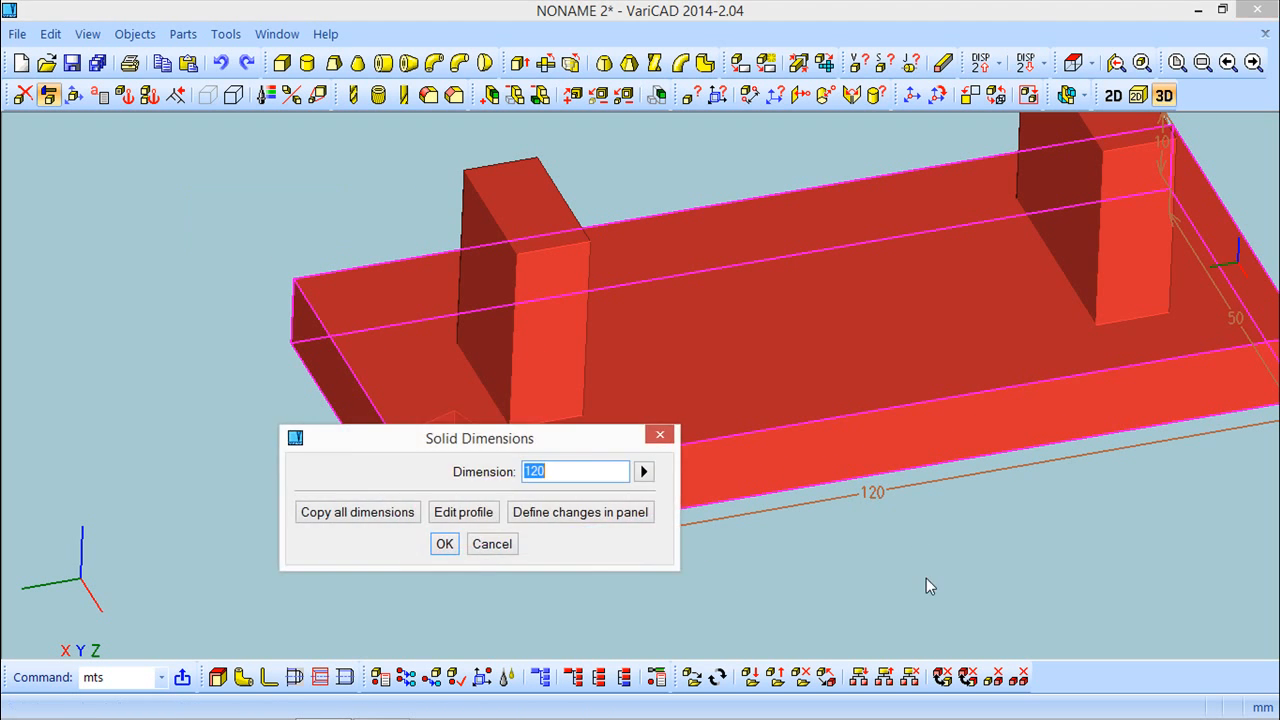
{"action": "type", "text": "14"}
{"action": "left_click", "coordinate": [444, 544]}
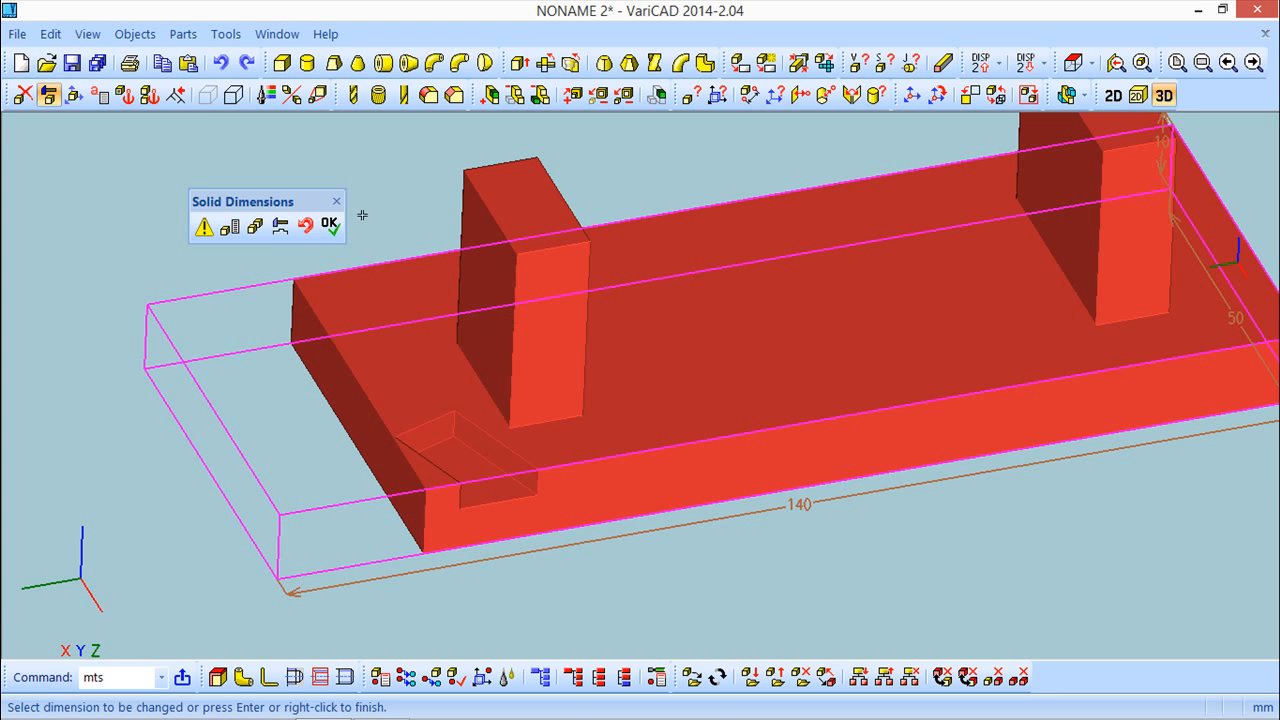
{"action": "left_click", "coordinate": [331, 226]}
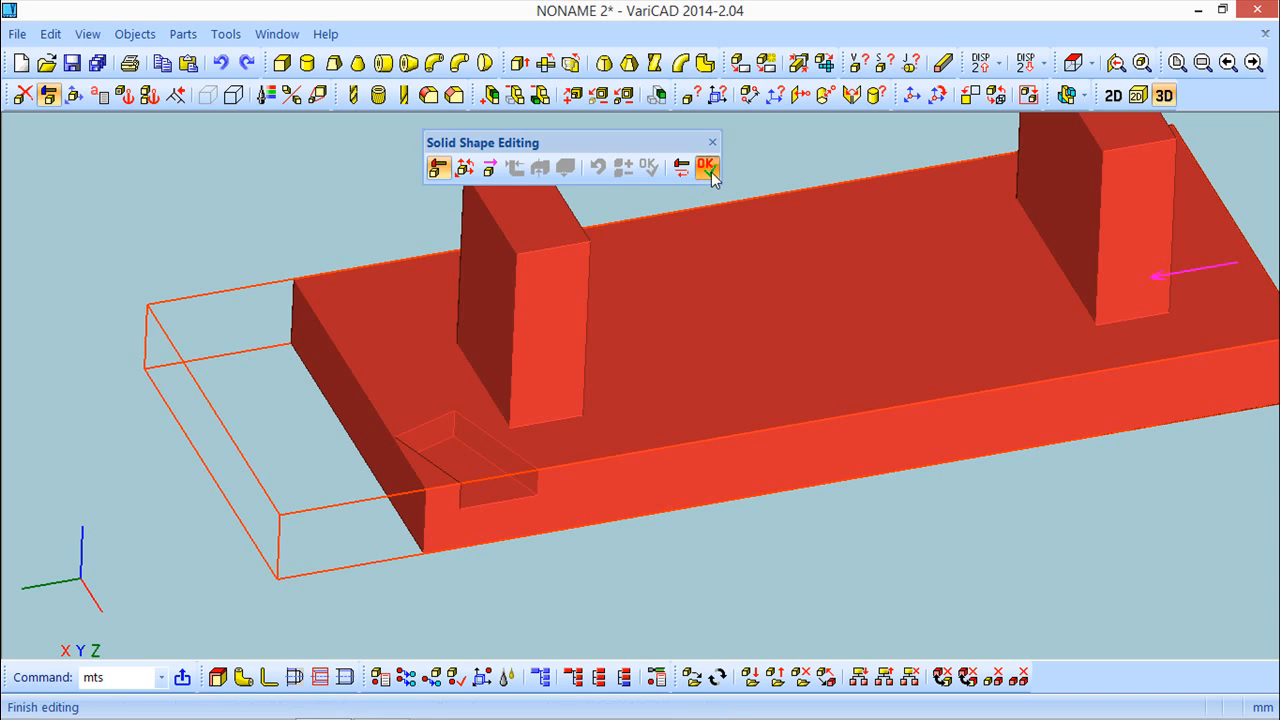
{"action": "left_click", "coordinate": [707, 170]}
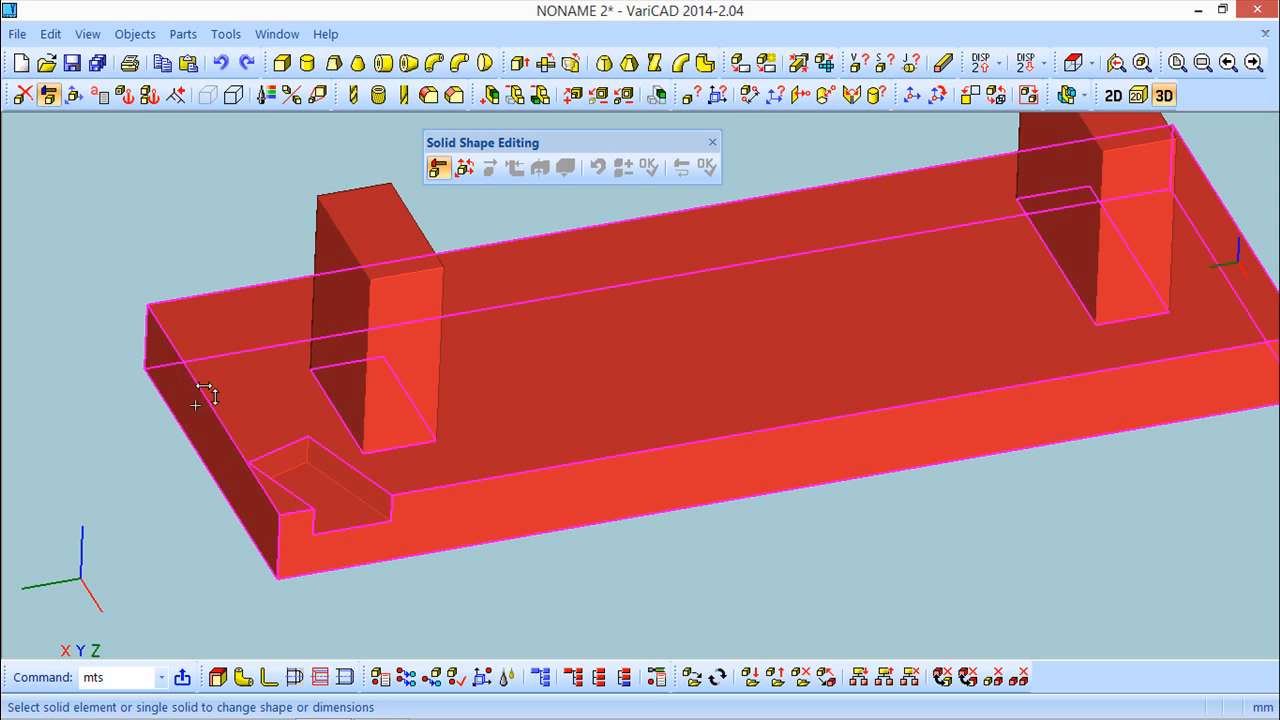
{"action": "left_click", "coordinate": [712, 142]}
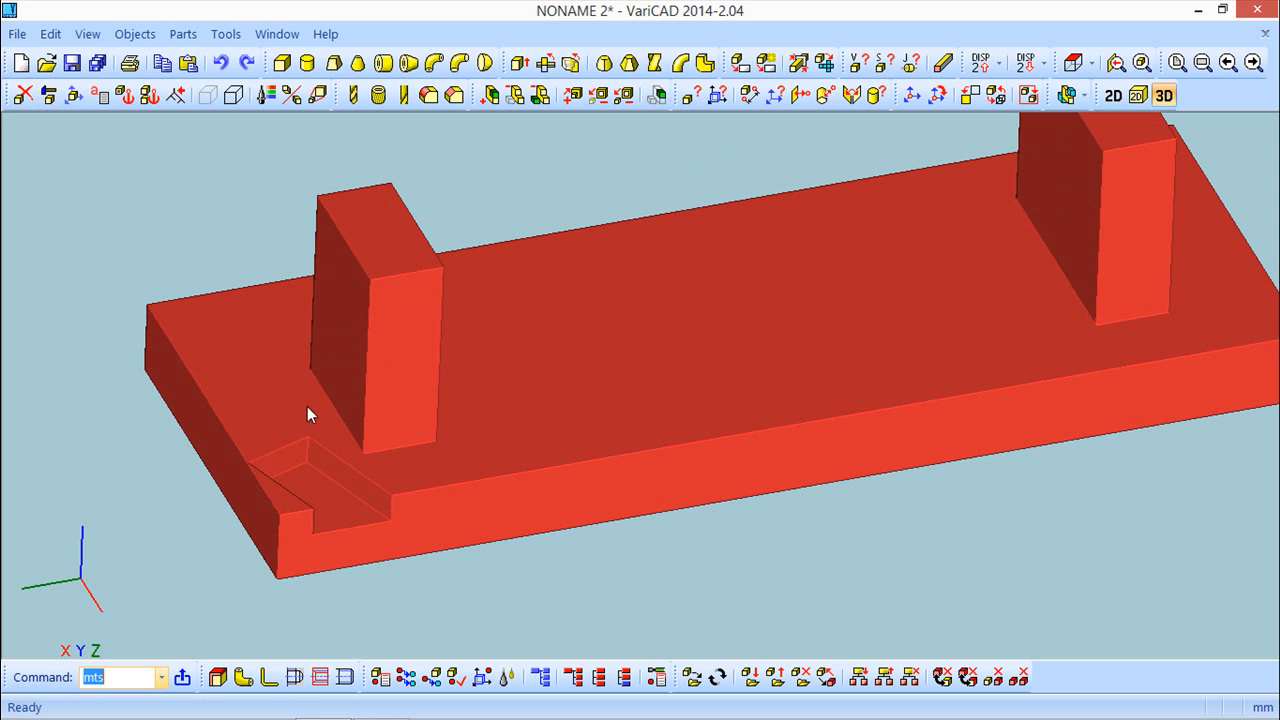
Select the rotated corner cut as a single solid element for transformation and open its geometric constraints
{"action": "left_click", "coordinate": [73, 96]}
{"action": "left_click", "coordinate": [121, 149]}
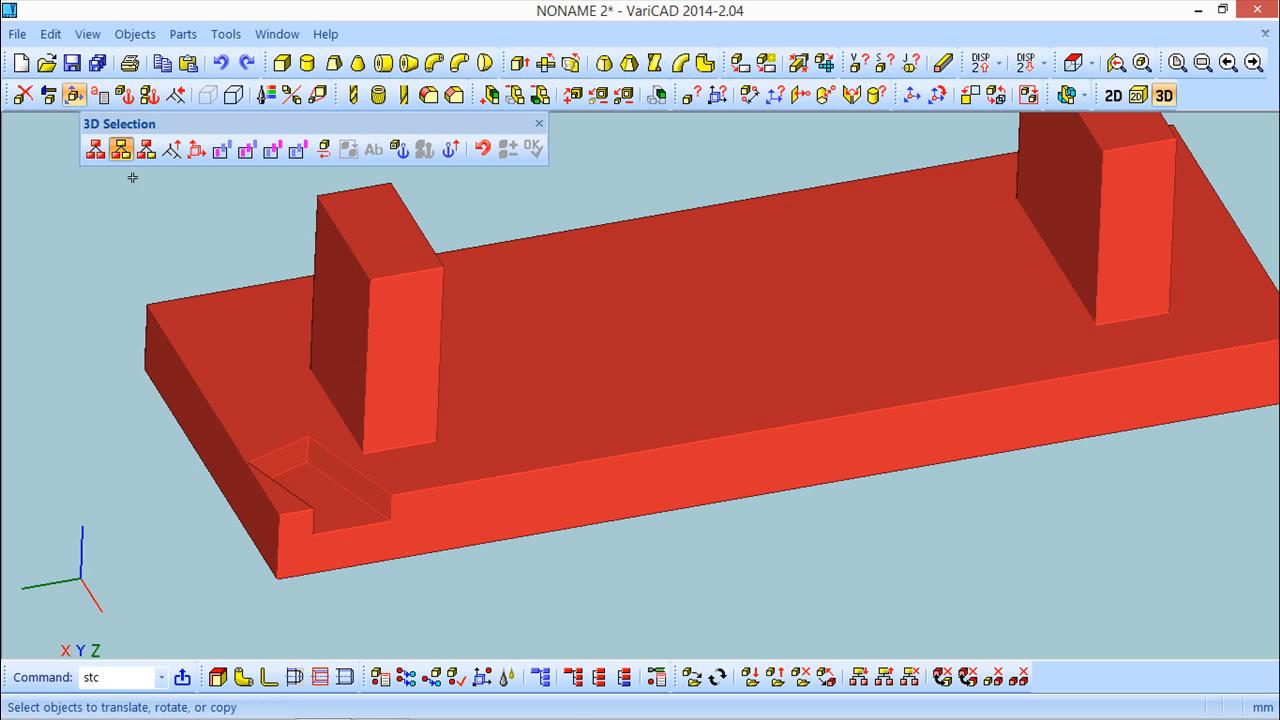
{"action": "left_click", "coordinate": [331, 496]}
{"action": "left_click", "coordinate": [533, 148]}
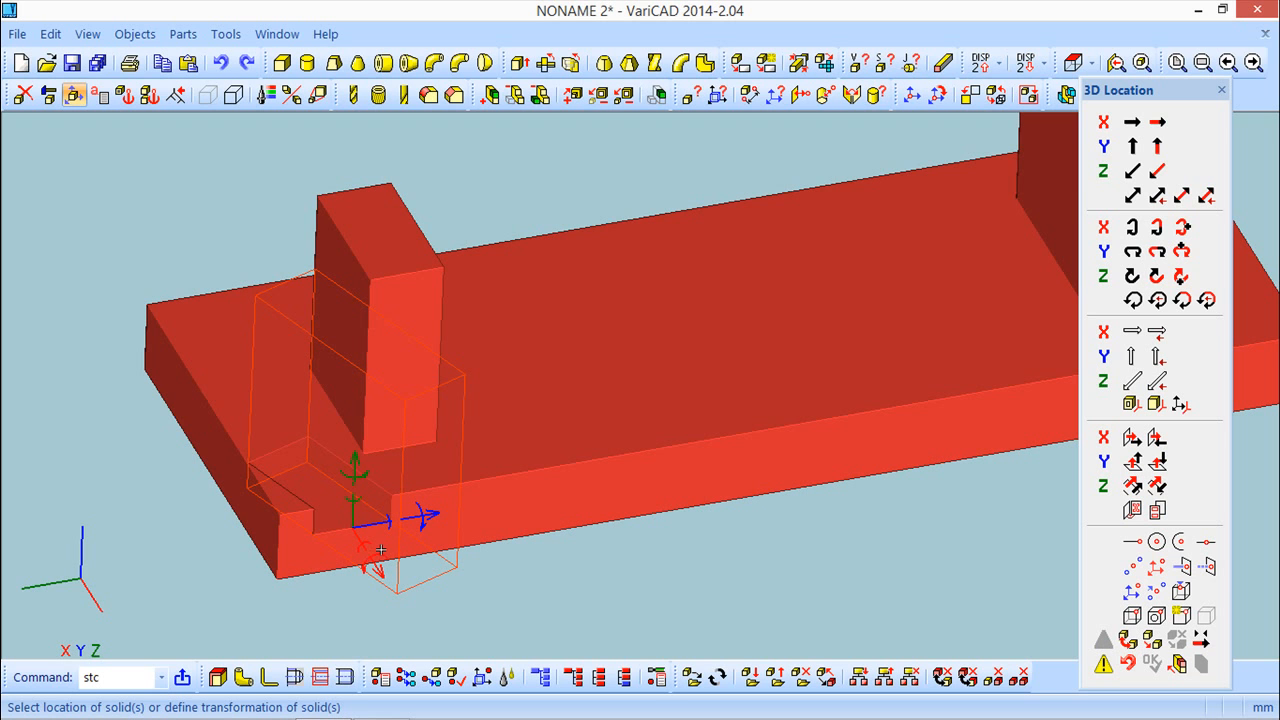
{"action": "left_click", "coordinate": [1177, 640]}
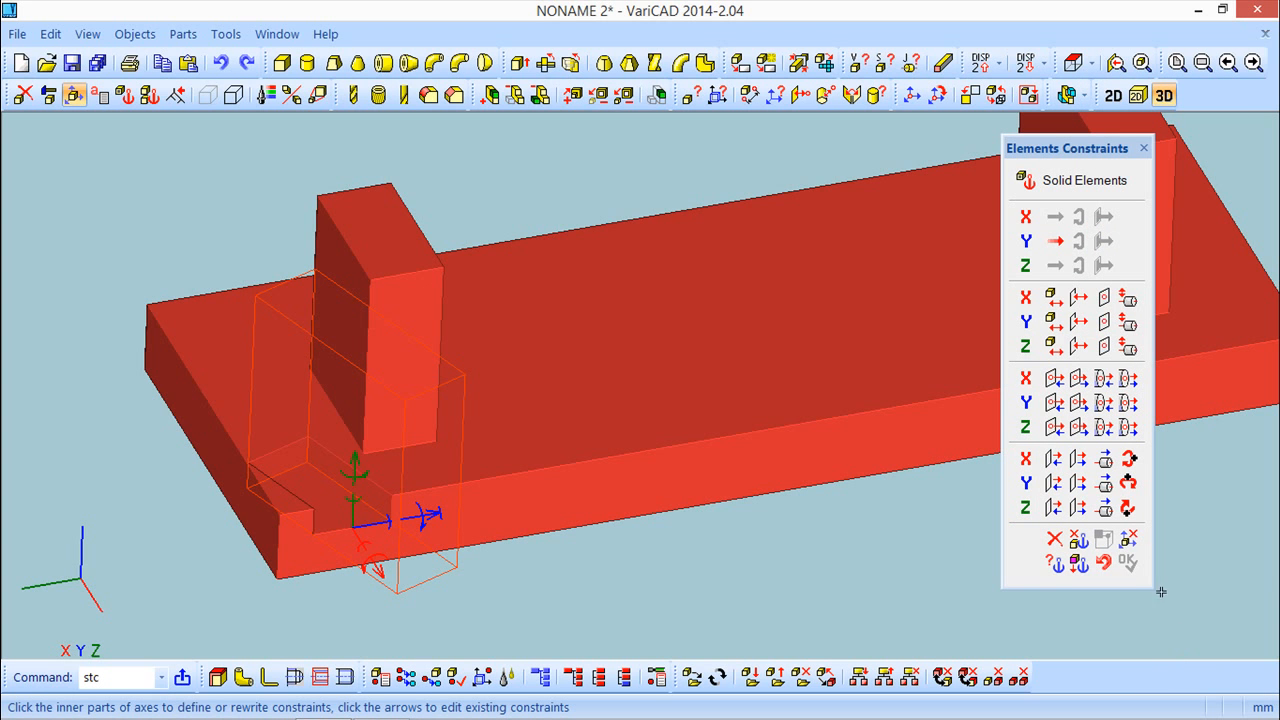
Examine the scheme of links among constrained groups, highlight the current group and close the scheme unchanged
{"action": "left_click", "coordinate": [1079, 564]}
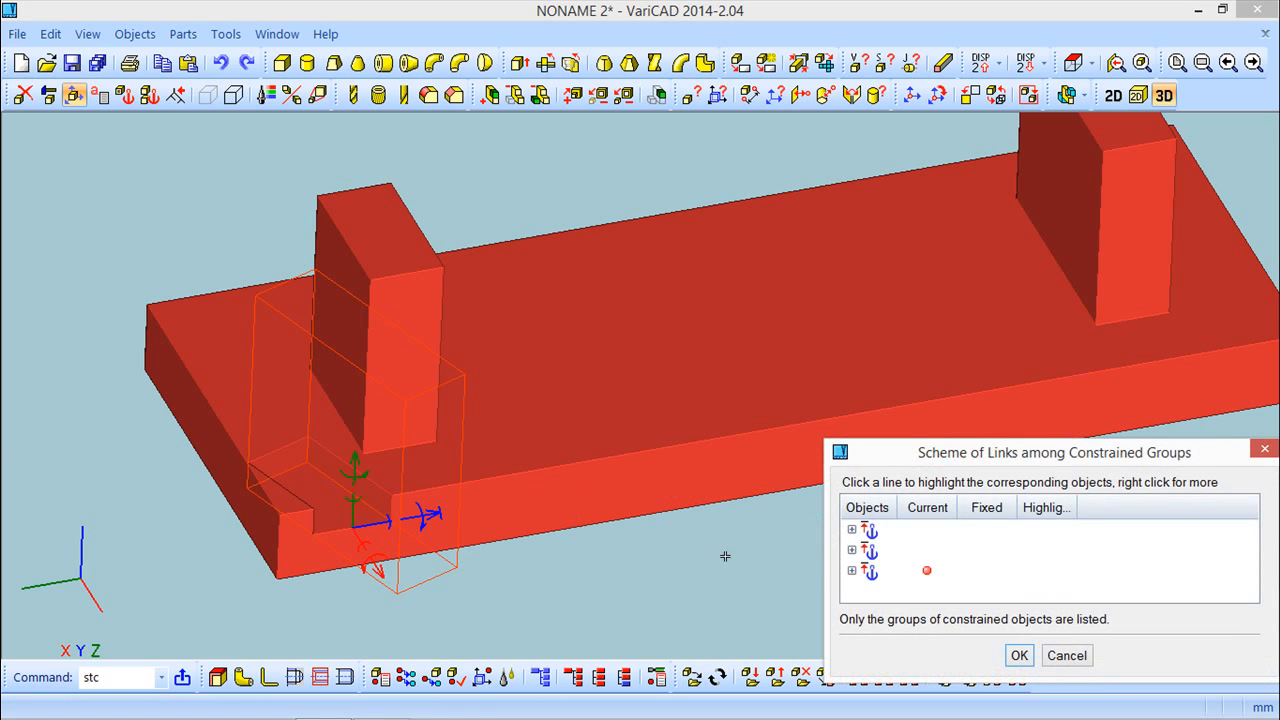
{"action": "left_click", "coordinate": [880, 571]}
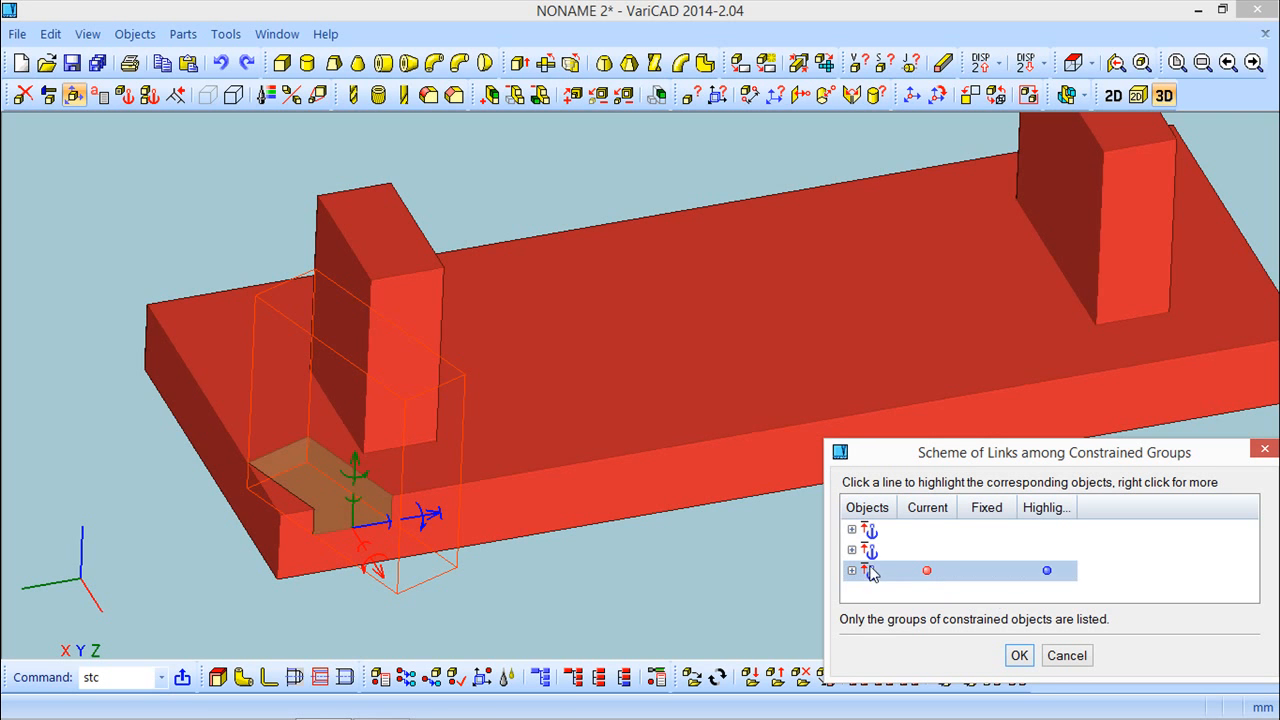
{"action": "left_click", "coordinate": [1078, 658]}
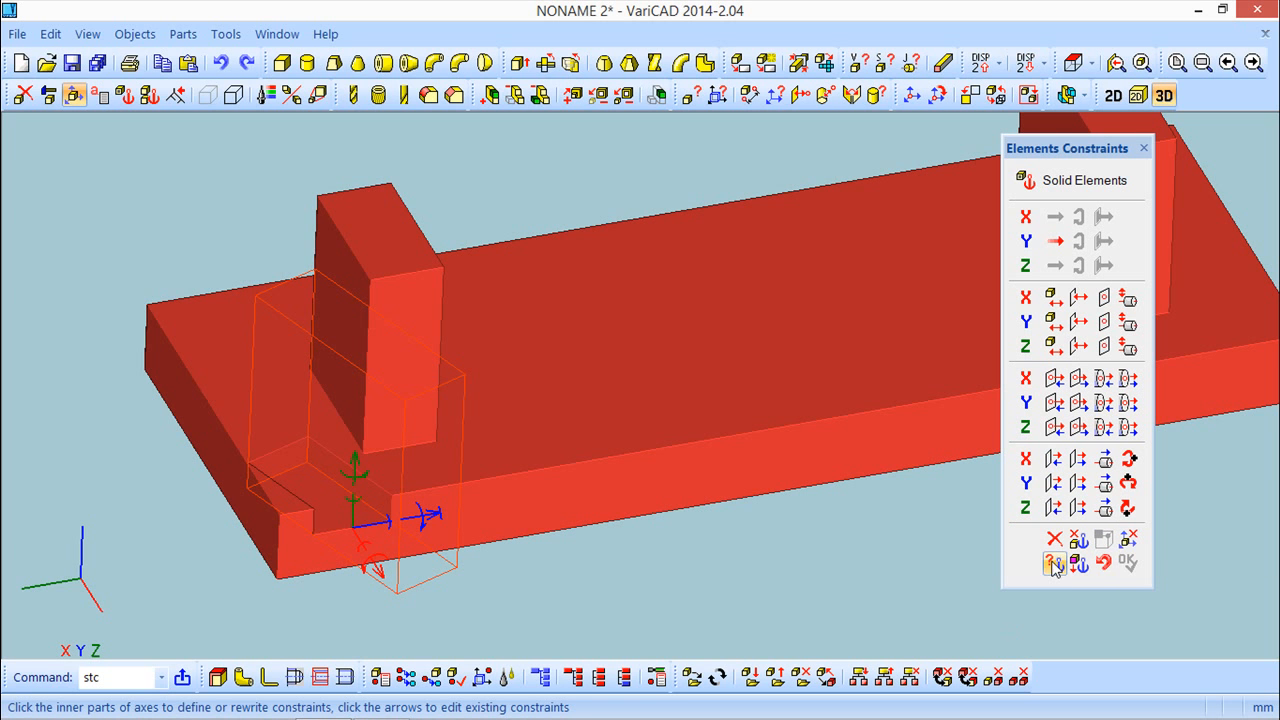
Examine the corner cut's list of defined constraints and the constraints related to its X axis, and close both lists
{"action": "left_click", "coordinate": [1056, 564]}
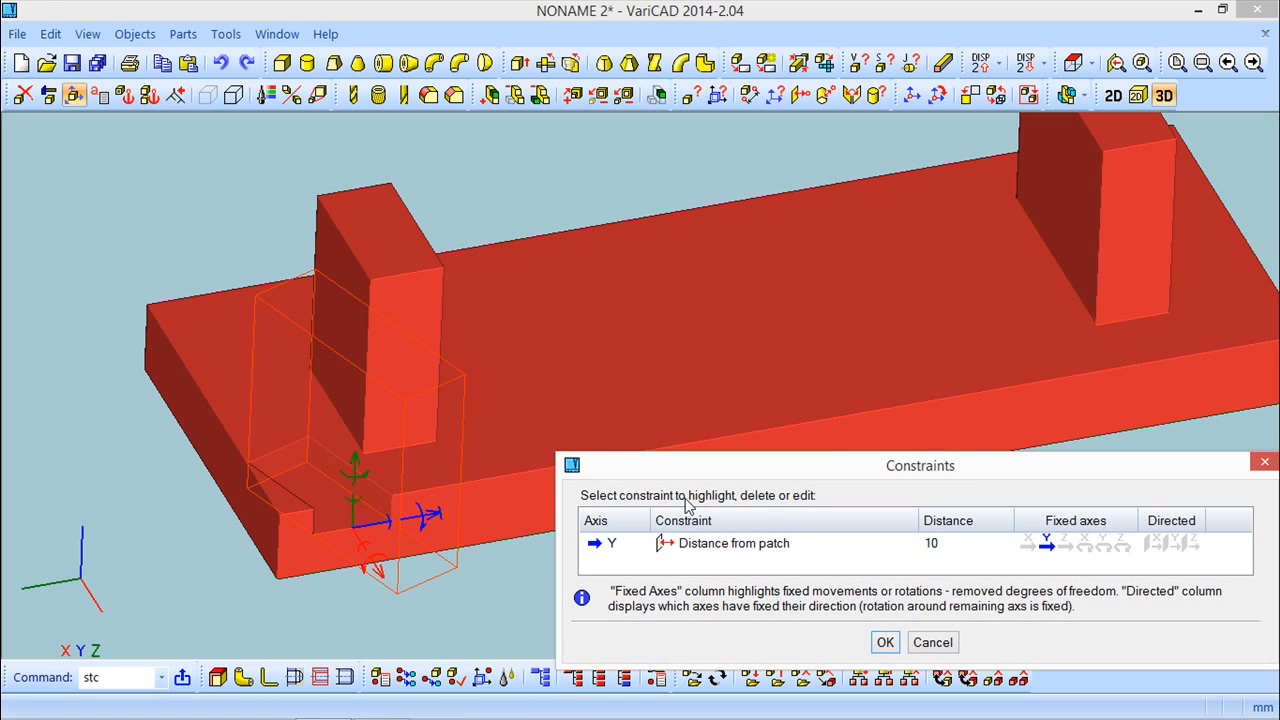
{"action": "left_click_drag", "start_coordinate": [845, 470], "coordinate": [799, 313]}
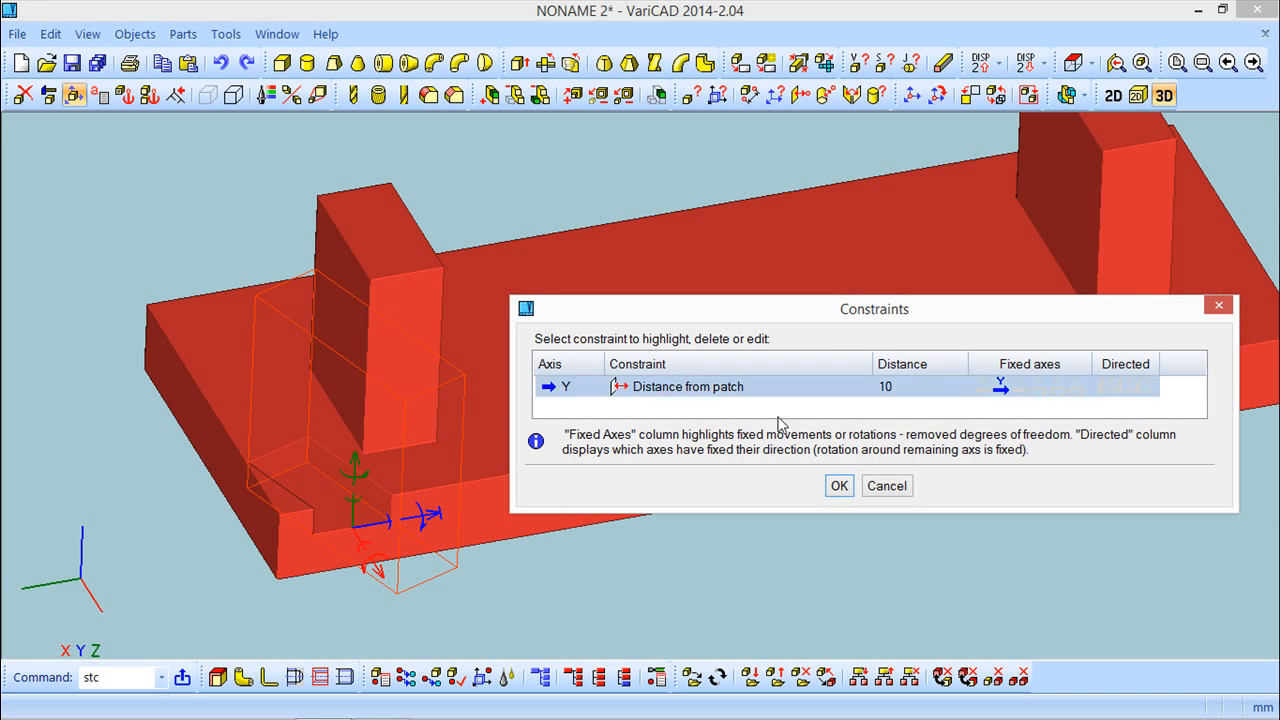
{"action": "left_click", "coordinate": [1010, 397]}
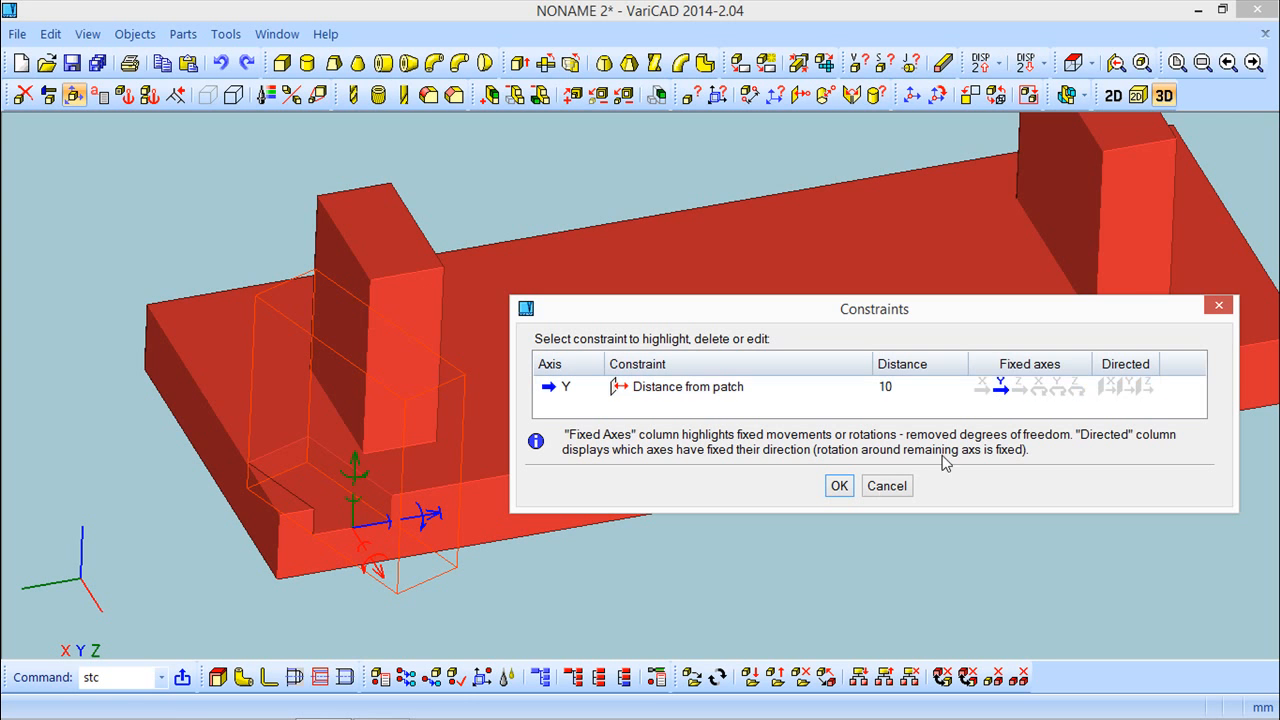
{"action": "left_click", "coordinate": [838, 486]}
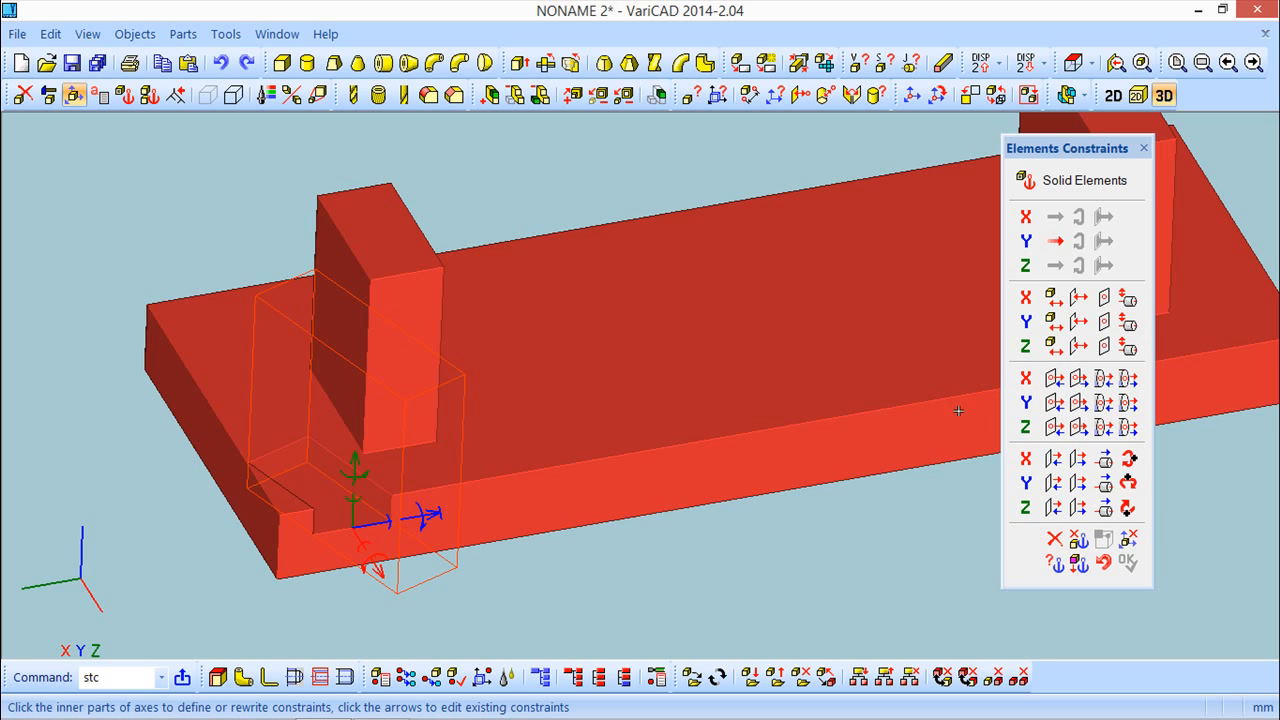
{"action": "left_click", "coordinate": [378, 558]}
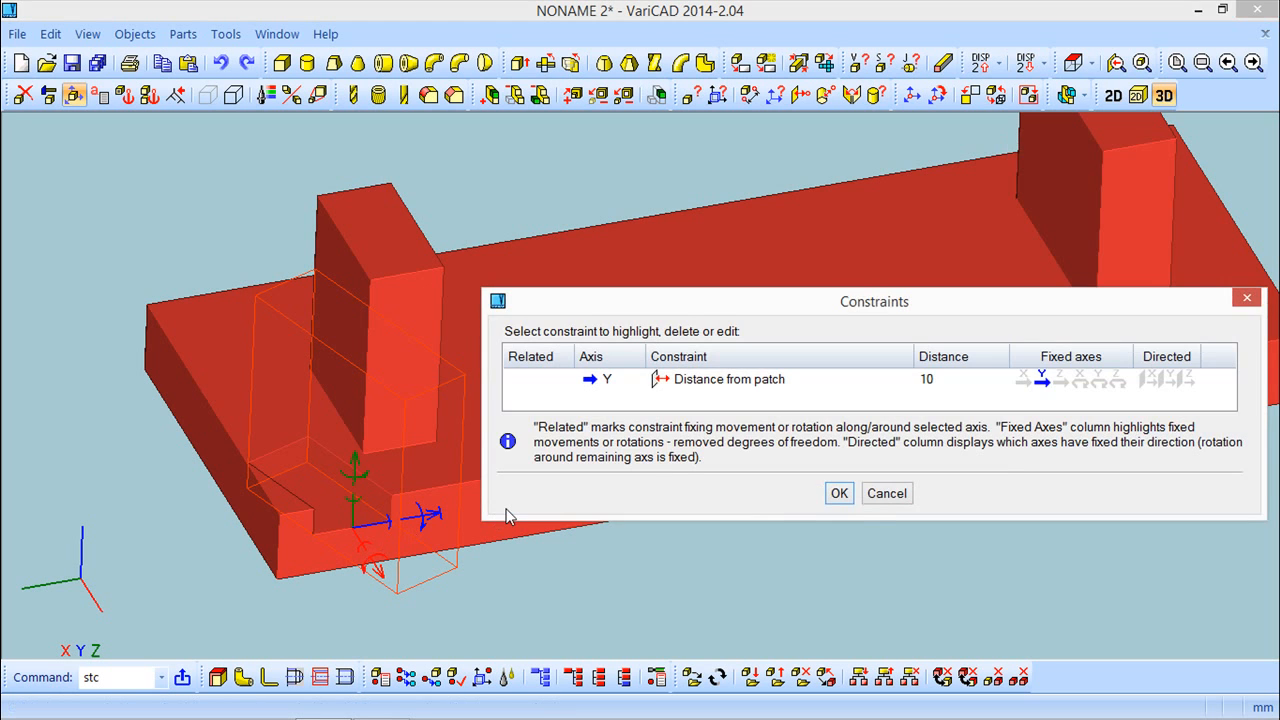
{"action": "left_click", "coordinate": [839, 493]}
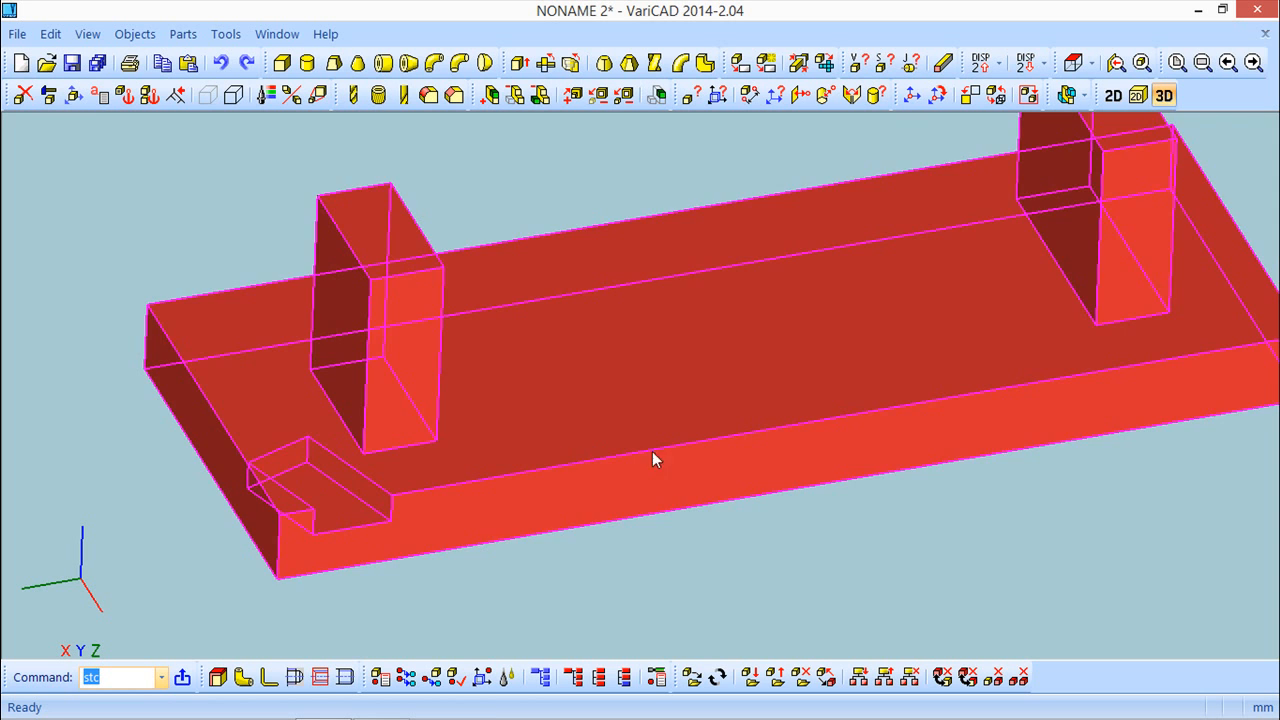
Insert a new box midway along the plate's long front edge and select the plate as the solid to add it to
{"action": "scroll", "coordinate": [652, 459], "scroll_direction": "down", "scroll_amount": 3}
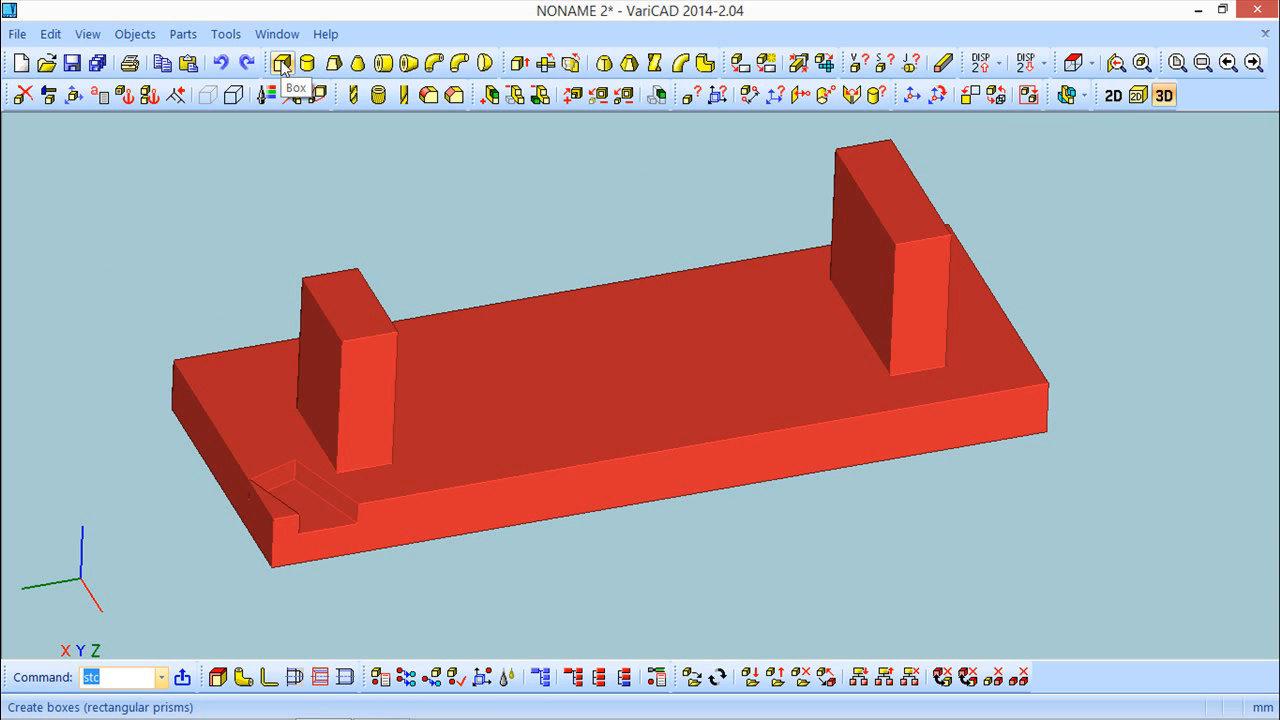
{"action": "left_click", "coordinate": [282, 65]}
{"action": "left_click", "coordinate": [612, 418]}
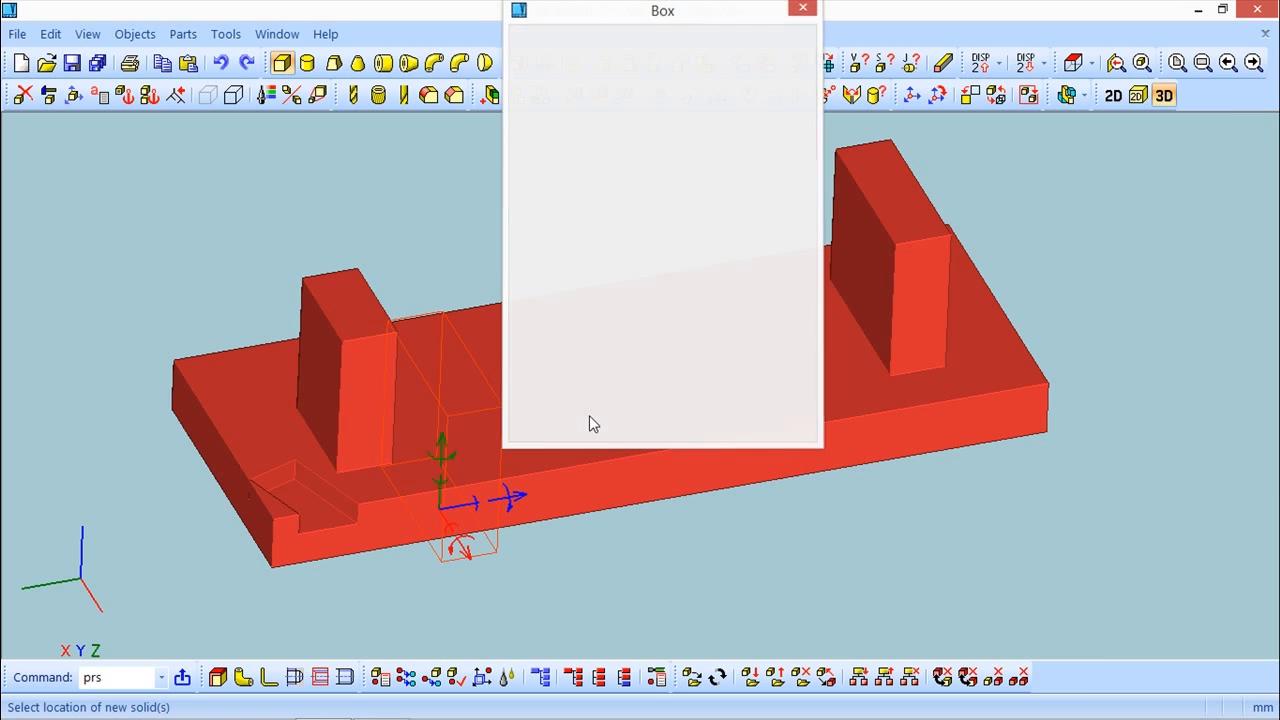
{"action": "middle_click_drag", "start_coordinate": [625, 499], "coordinate": [527, 516]}
{"action": "left_click_drag", "start_coordinate": [500, 515], "coordinate": [687, 473]}
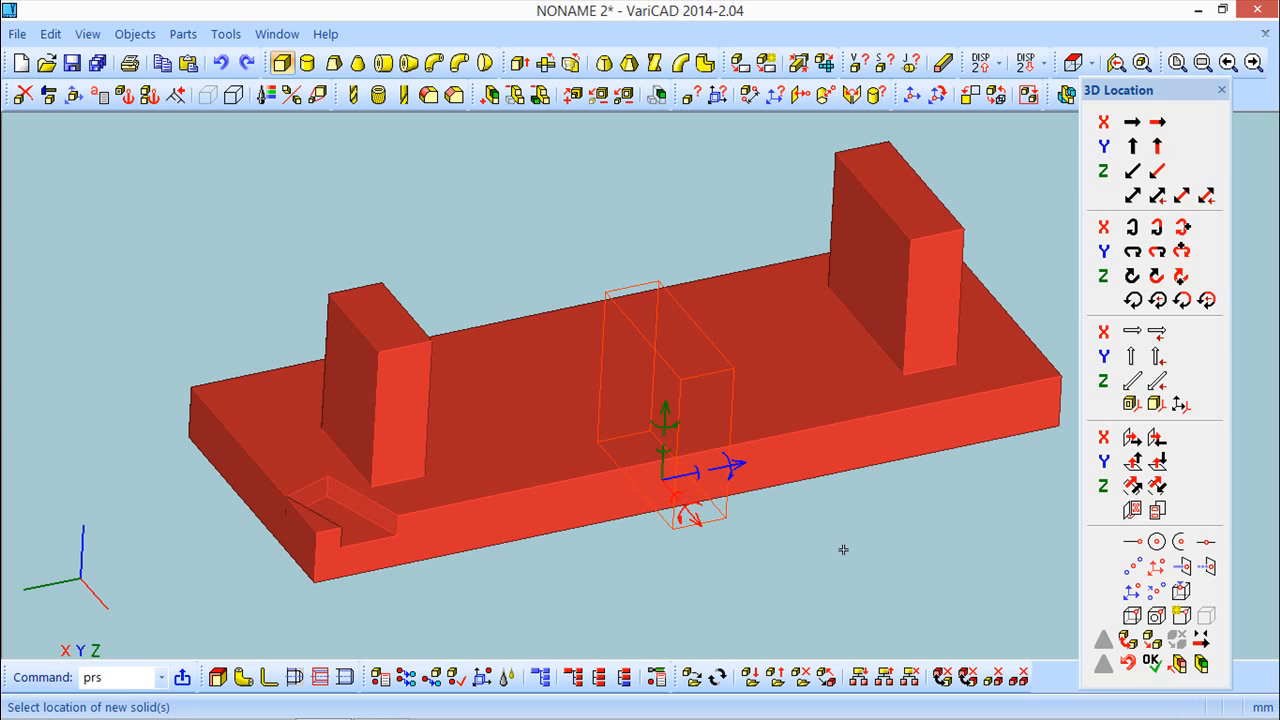
{"action": "left_click", "coordinate": [1178, 663]}
{"action": "left_click", "coordinate": [959, 632]}
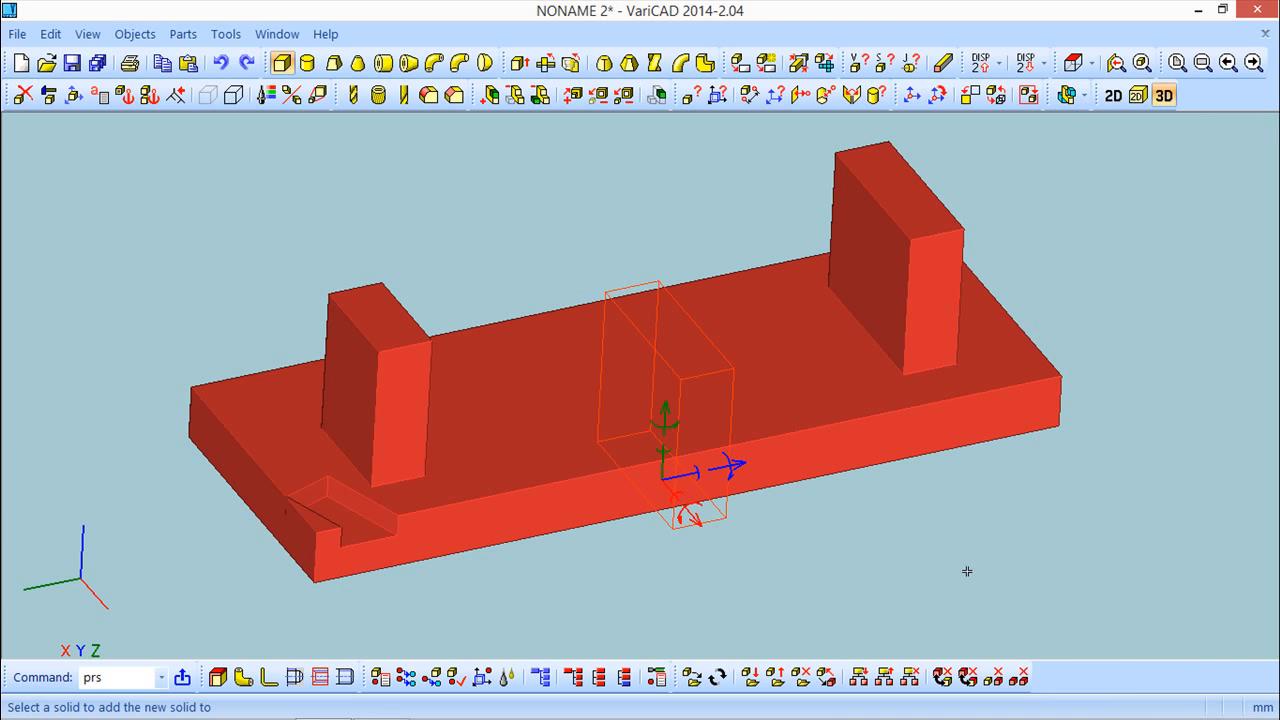
{"action": "left_click", "coordinate": [818, 430]}
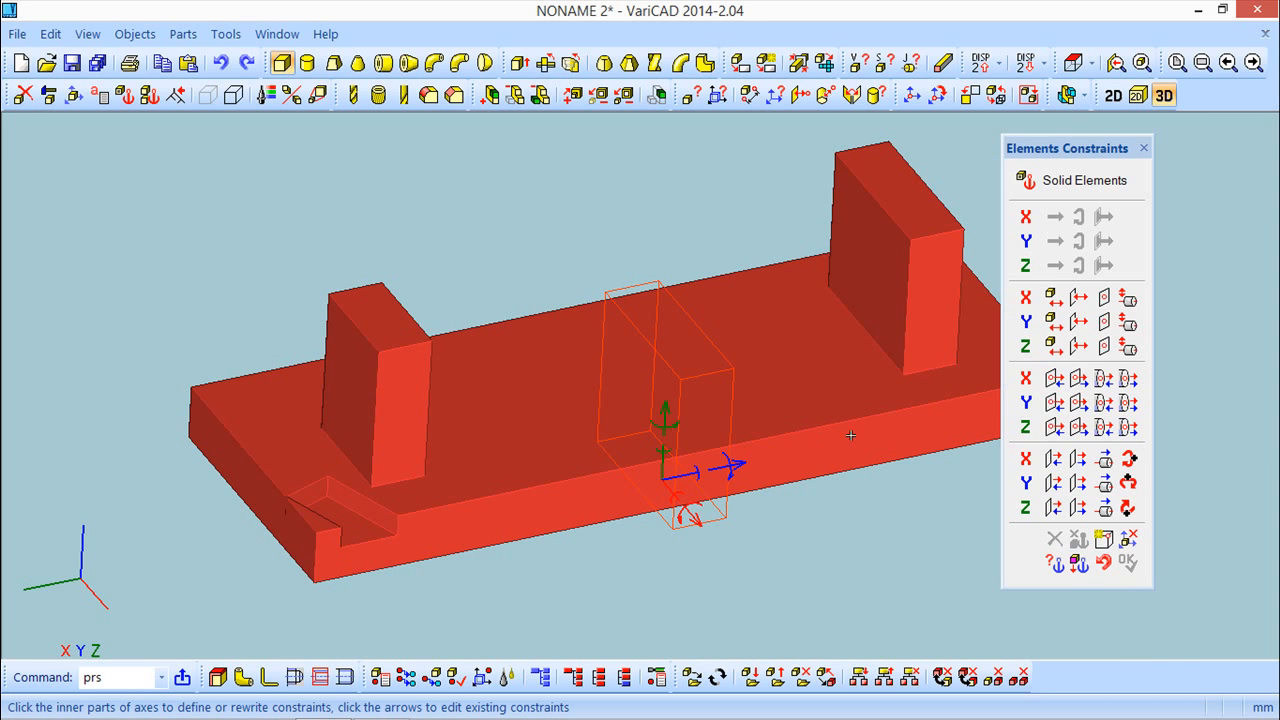
Check the new box's X axis for constraints, set an additional rotation around X of 10 and complete the addition
{"action": "left_click", "coordinate": [696, 504]}
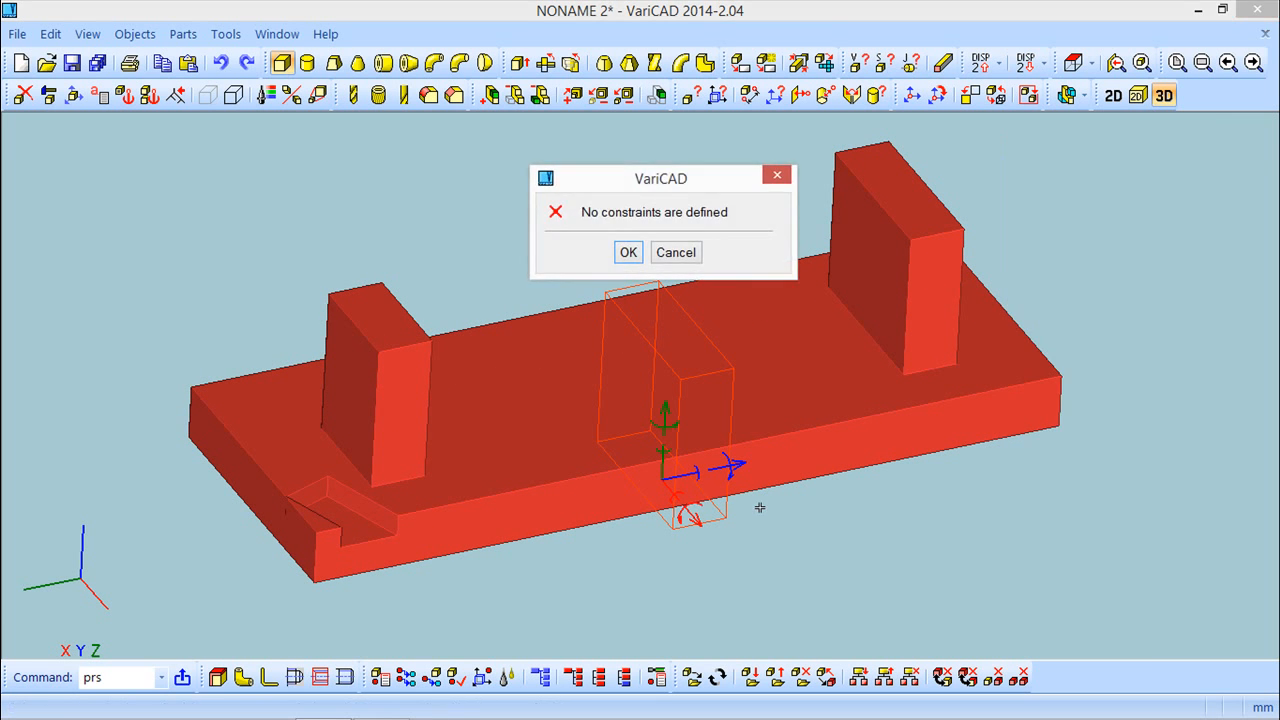
{"action": "left_click", "coordinate": [622, 252]}
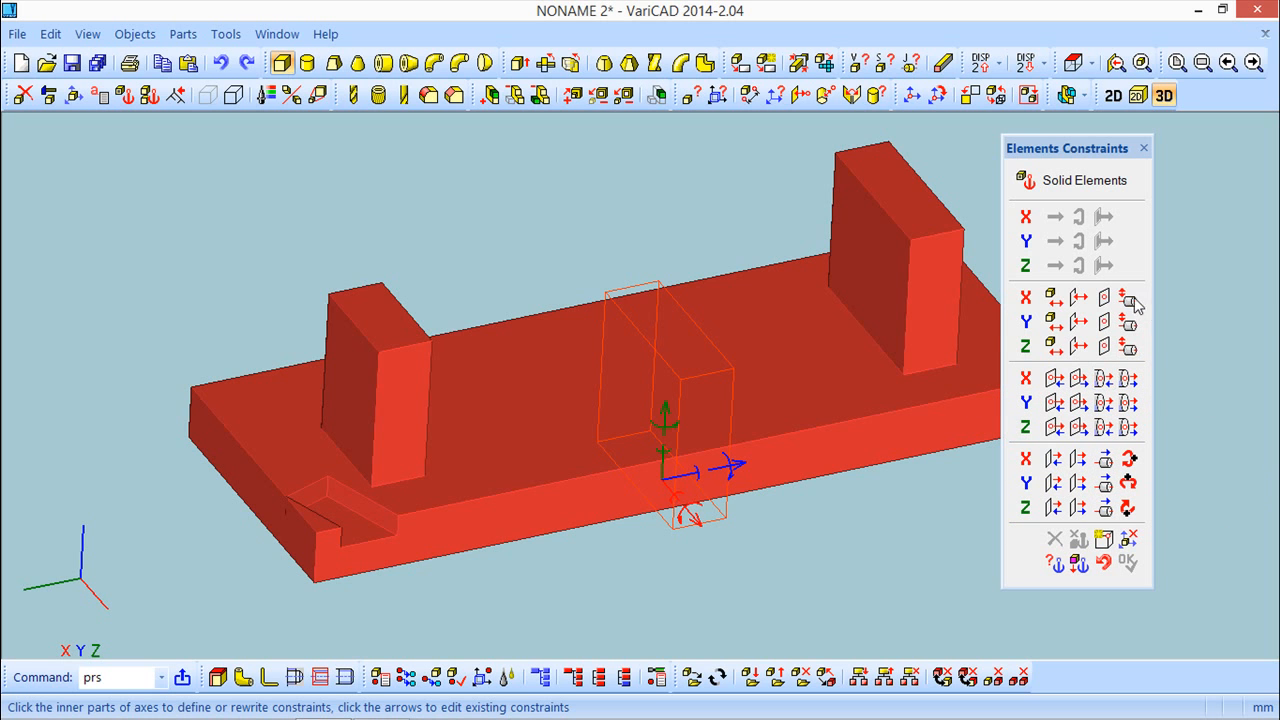
{"action": "left_click", "coordinate": [1127, 461]}
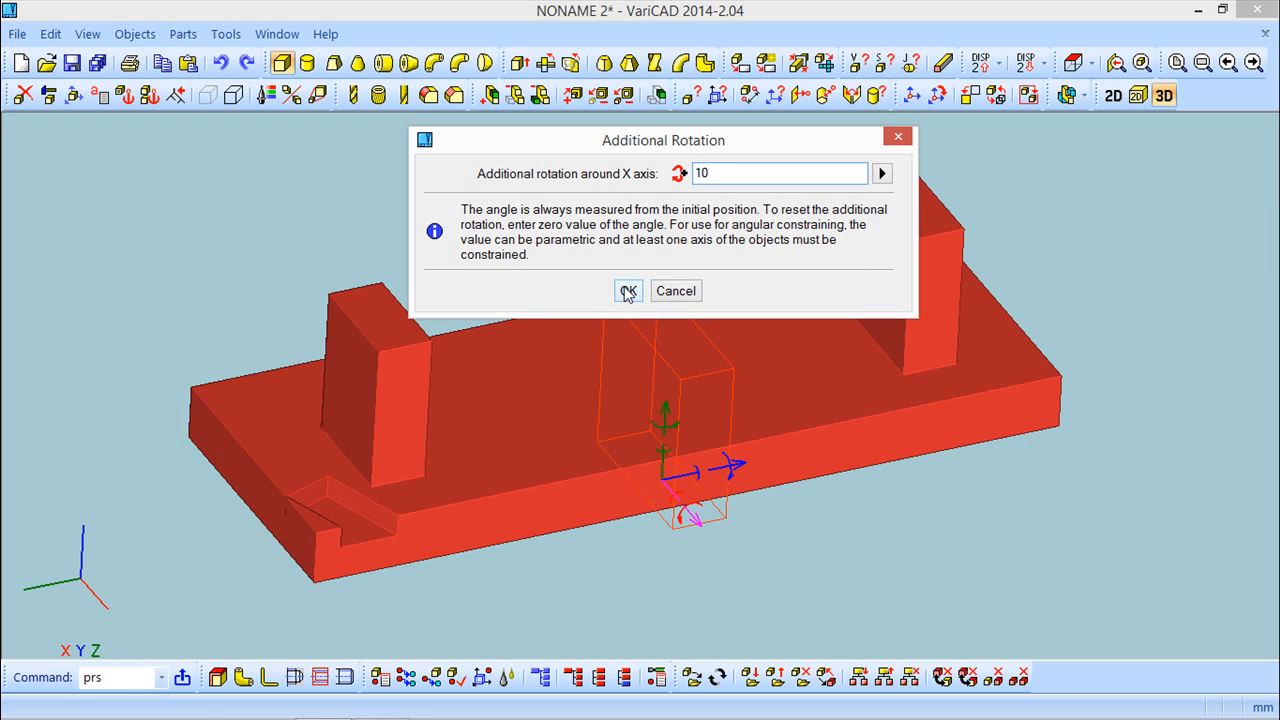
{"action": "left_click", "coordinate": [627, 294]}
{"action": "middle_click_drag", "start_coordinate": [774, 514], "coordinate": [790, 470]}
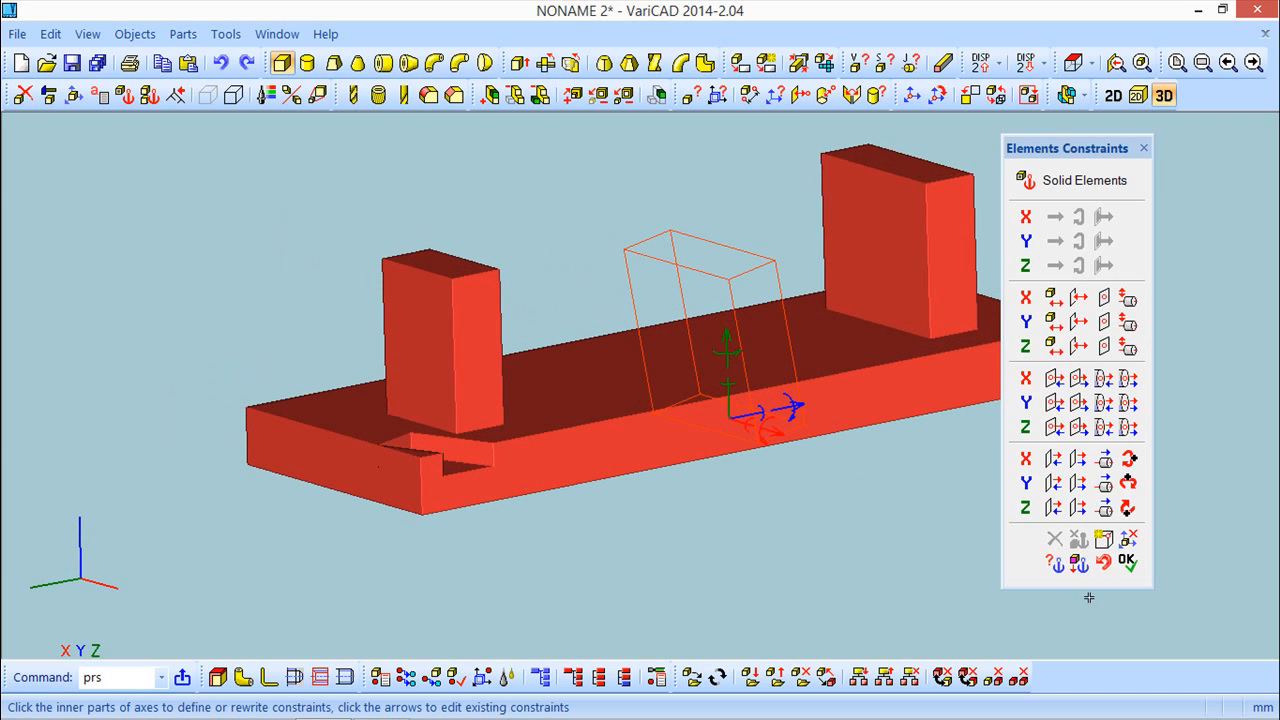
{"action": "left_click", "coordinate": [1127, 562]}
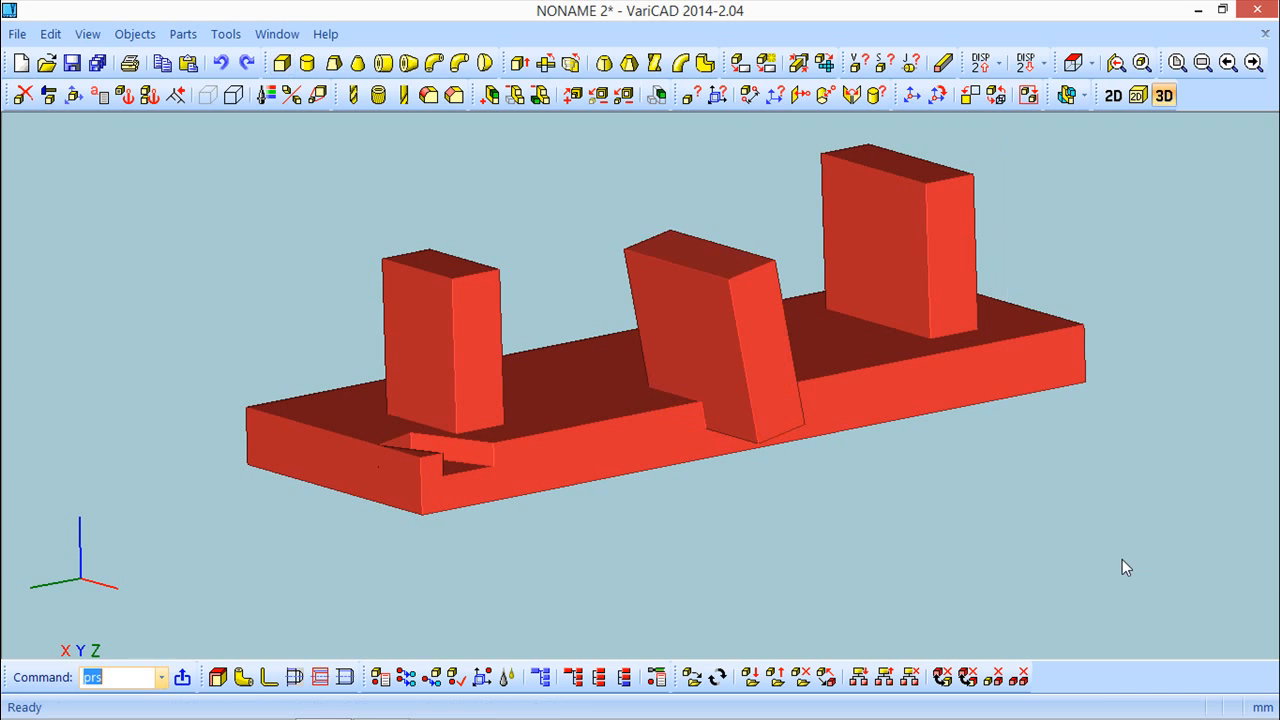
Select the tilted block for geometric constraints, check which constraints it has and leave the command
{"action": "middle_click_drag", "start_coordinate": [909, 480], "coordinate": [780, 466]}
{"action": "left_click", "coordinate": [124, 95]}
{"action": "left_click", "coordinate": [665, 344]}
{"action": "right_click", "coordinate": [786, 460]}
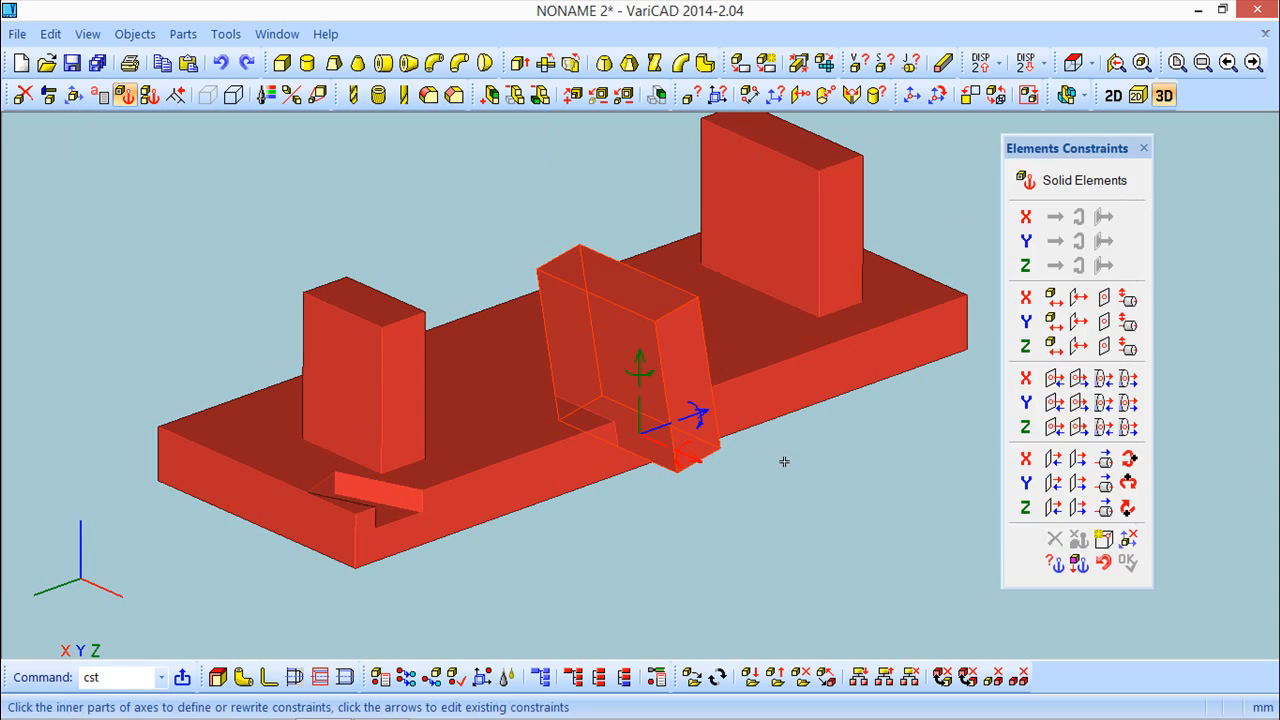
{"action": "left_click", "coordinate": [1057, 566]}
{"action": "left_click", "coordinate": [1018, 592]}
{"action": "middle_click_drag", "start_coordinate": [702, 594], "coordinate": [739, 573]}
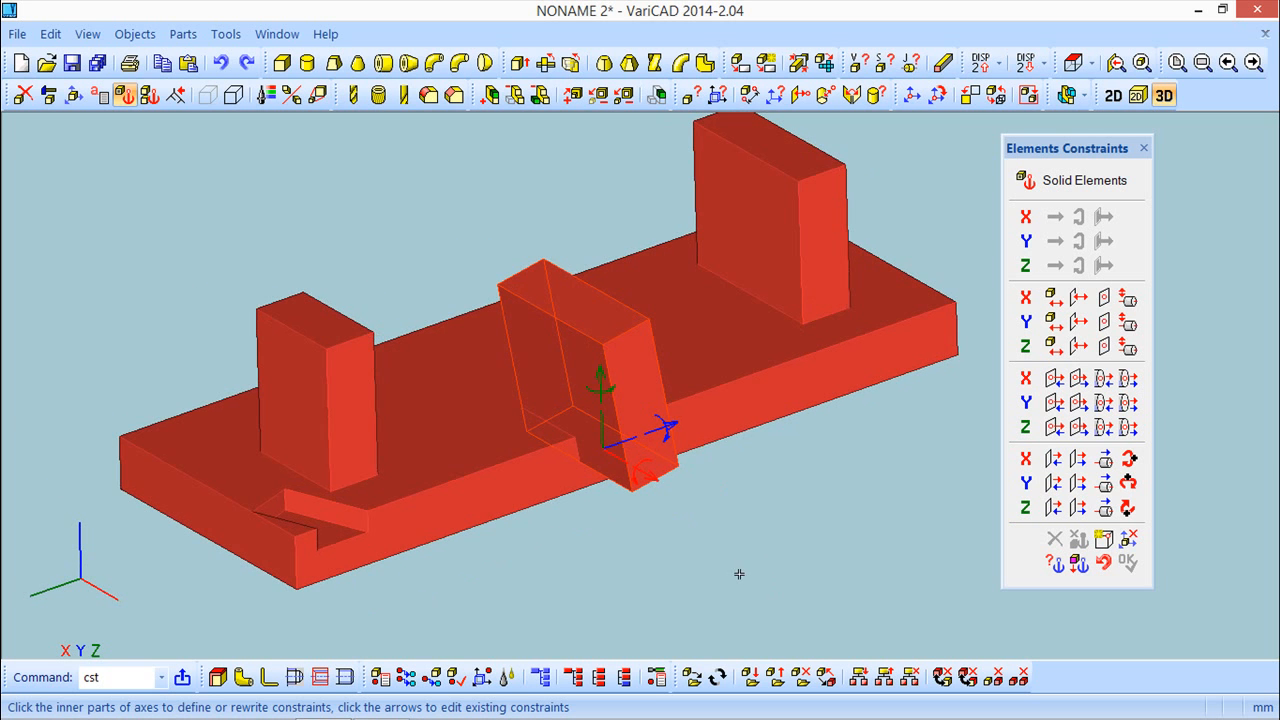
{"action": "key", "text": "Escape"}
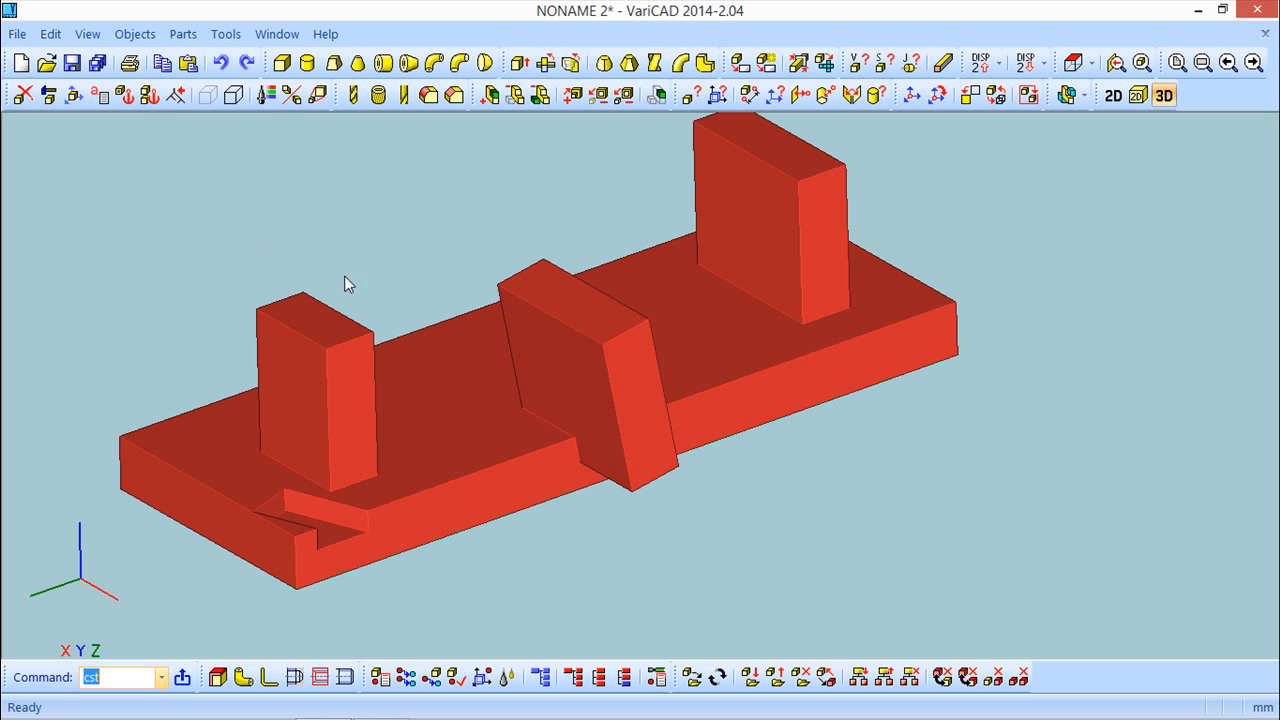
Open the scheme of links among constrained groups, highlight each listed group in the model and close the scheme
{"action": "middle_click_drag", "start_coordinate": [479, 366], "coordinate": [801, 529]}
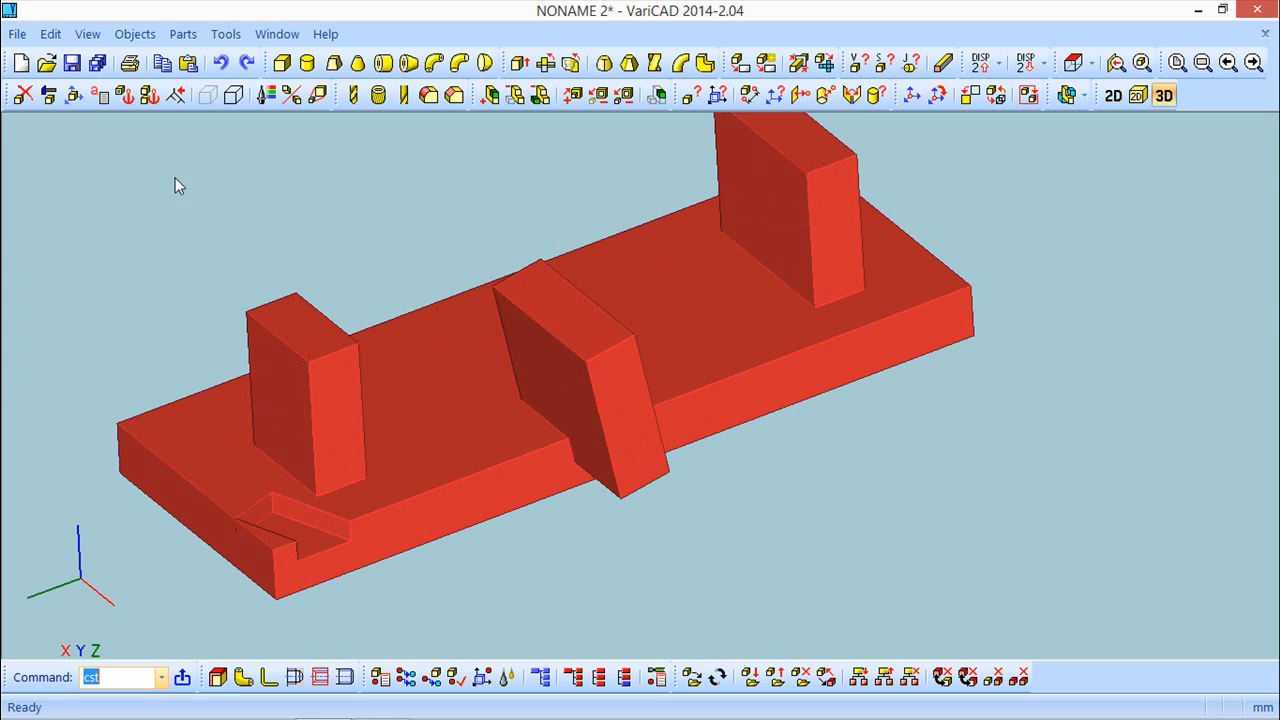
{"action": "left_click", "coordinate": [125, 96]}
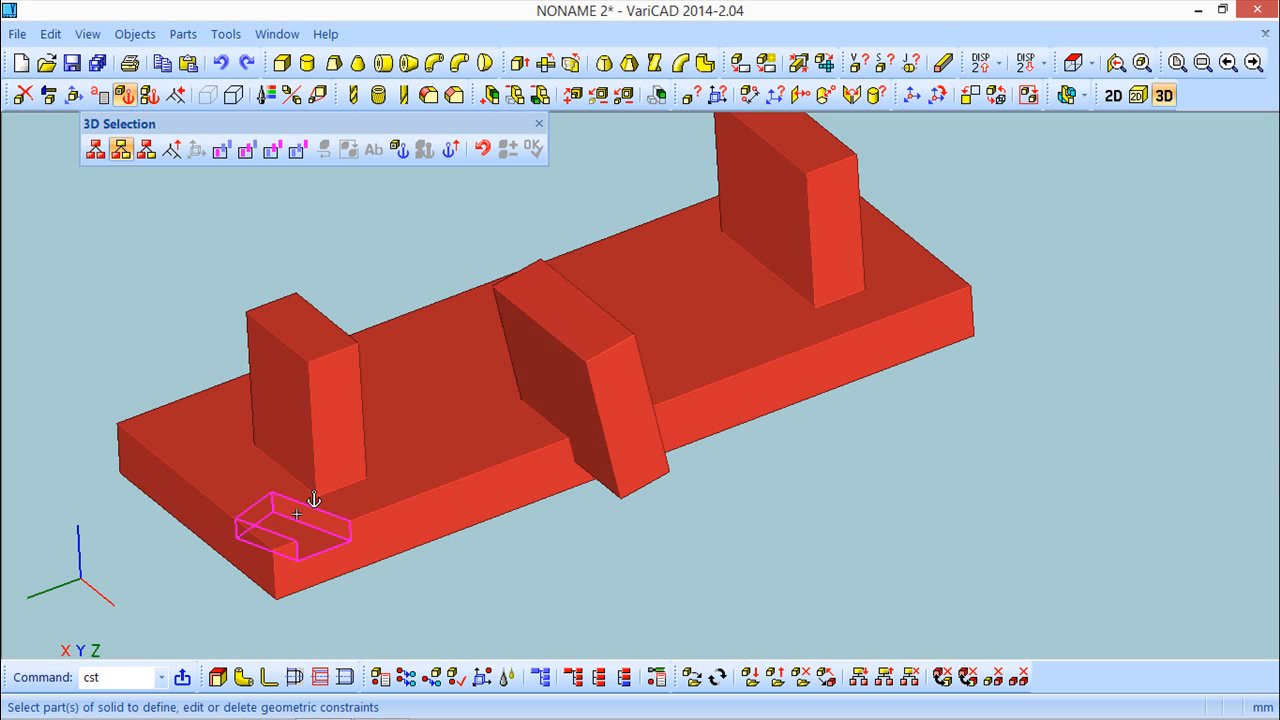
{"action": "left_click", "coordinate": [451, 151]}
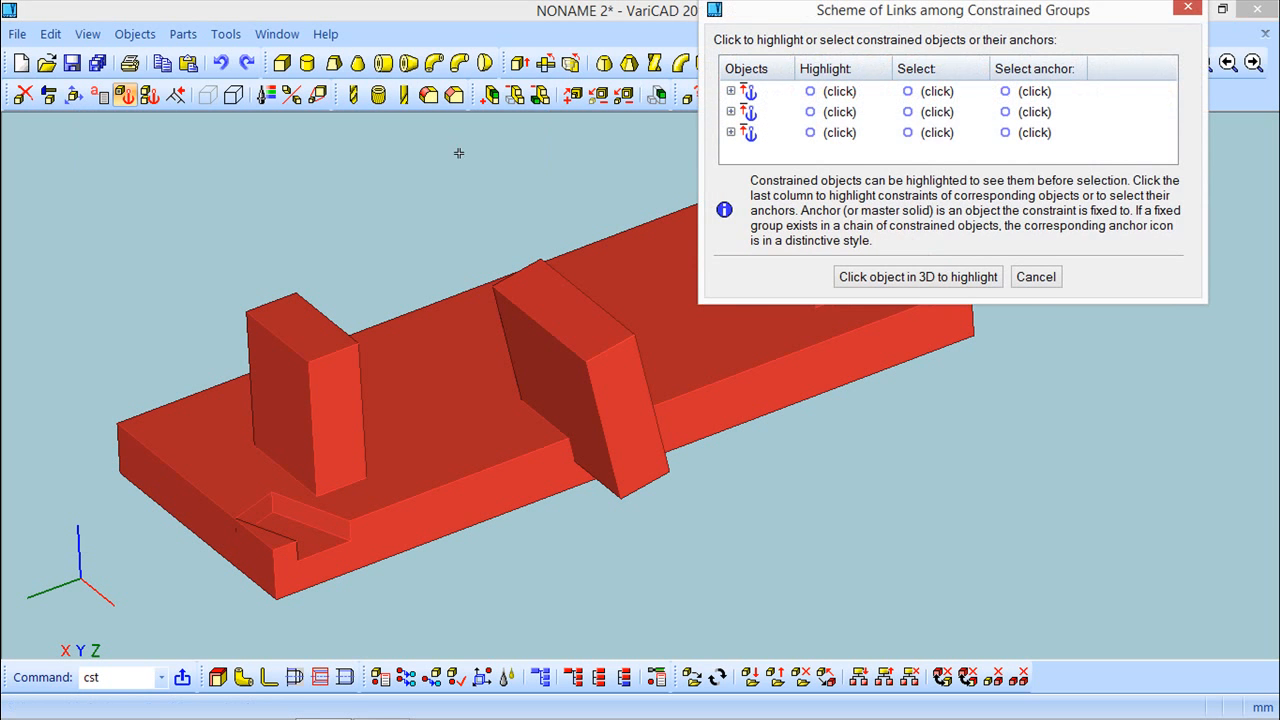
{"action": "left_click_drag", "start_coordinate": [1000, 12], "coordinate": [1110, 213]}
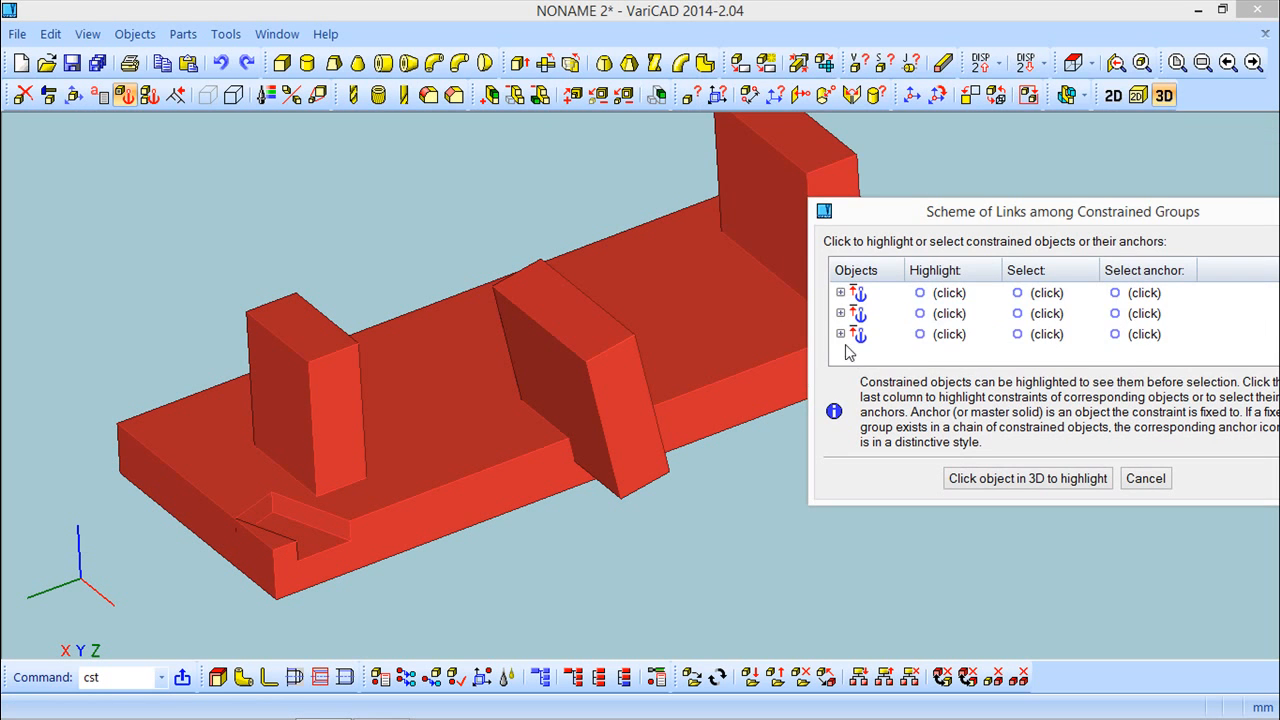
{"action": "left_click", "coordinate": [950, 336]}
{"action": "left_click", "coordinate": [940, 314]}
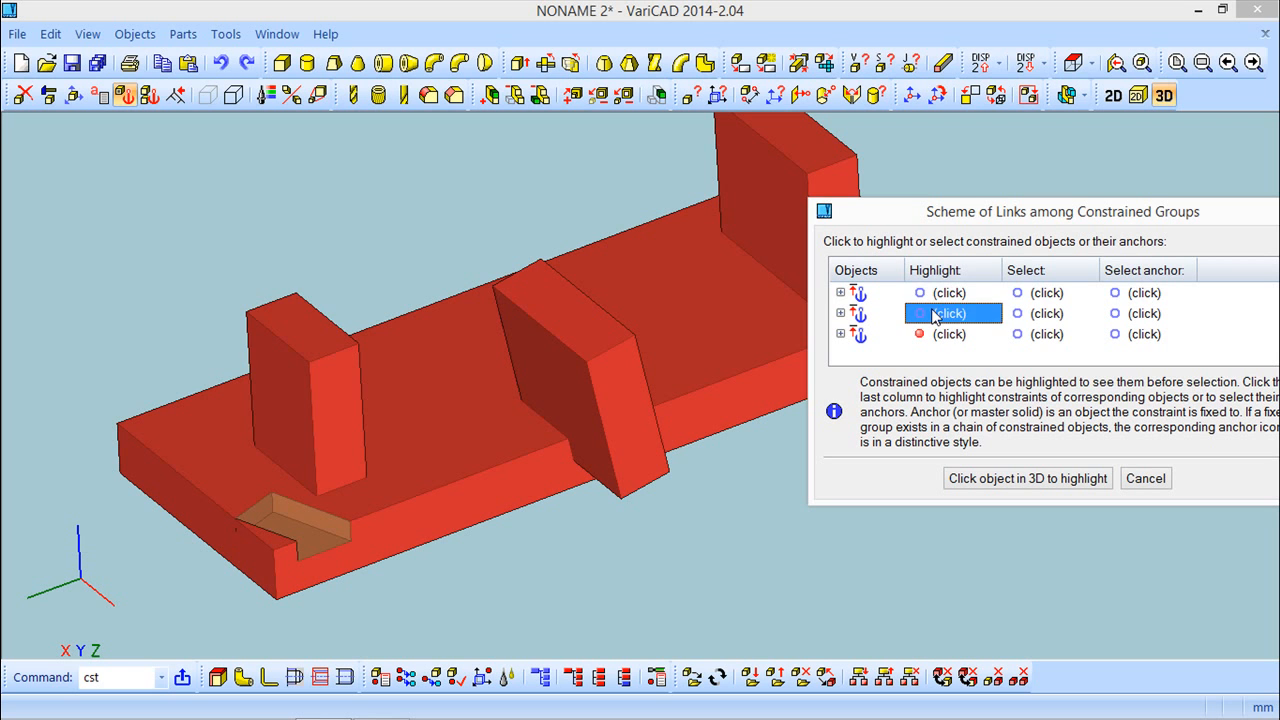
{"action": "left_click", "coordinate": [934, 295]}
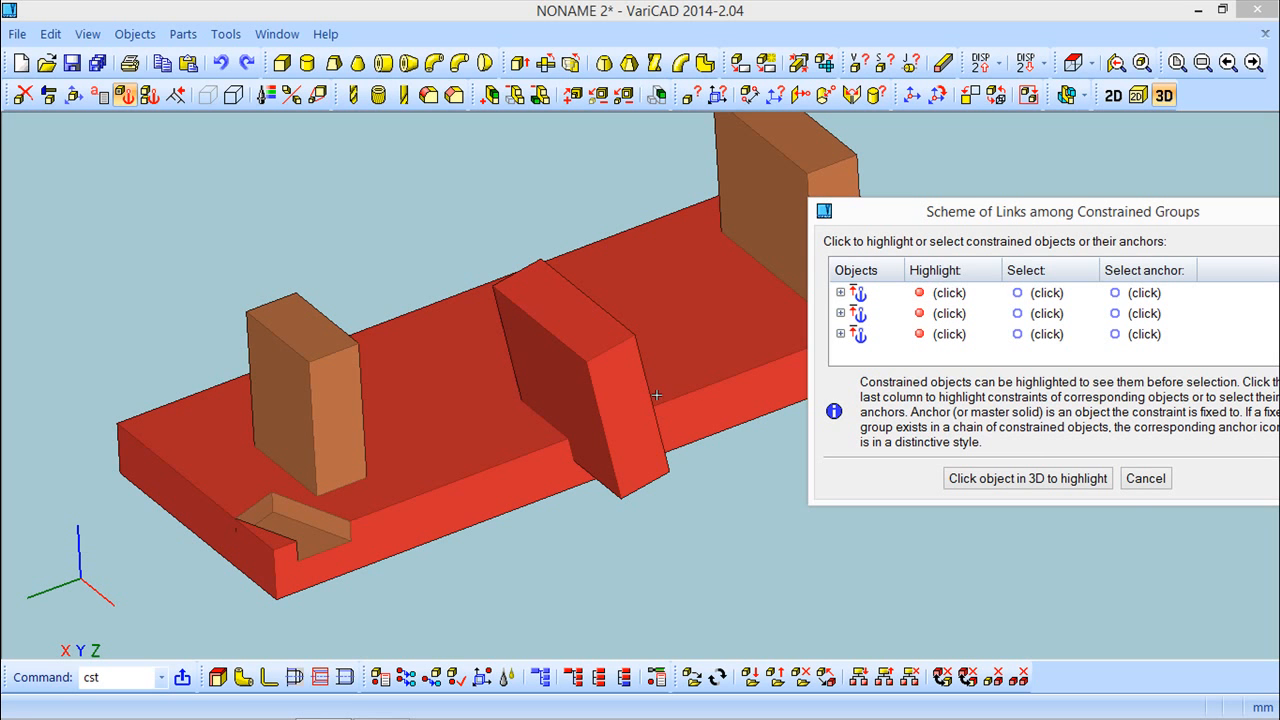
{"action": "left_click", "coordinate": [1145, 479]}
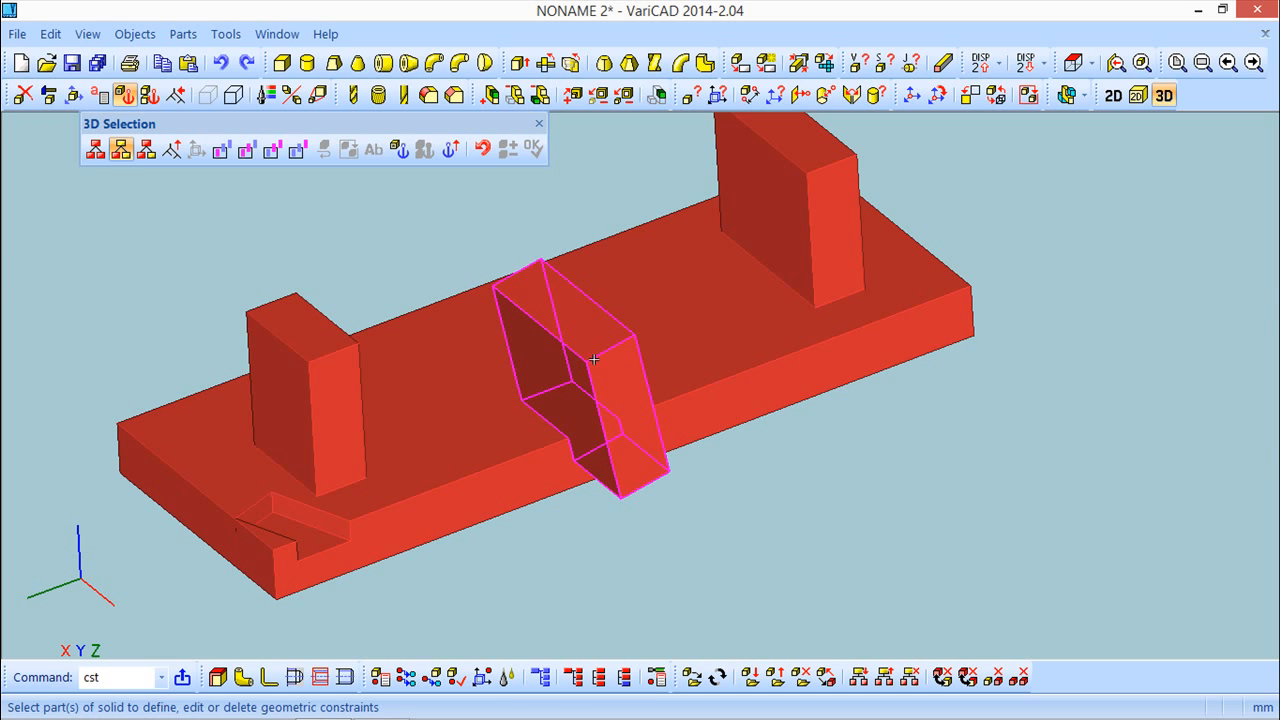
Open the tilted block's geometric constraints, fix the location of the currently defined group and leave the command
{"action": "left_click", "coordinate": [609, 396]}
{"action": "right_click", "coordinate": [890, 487]}
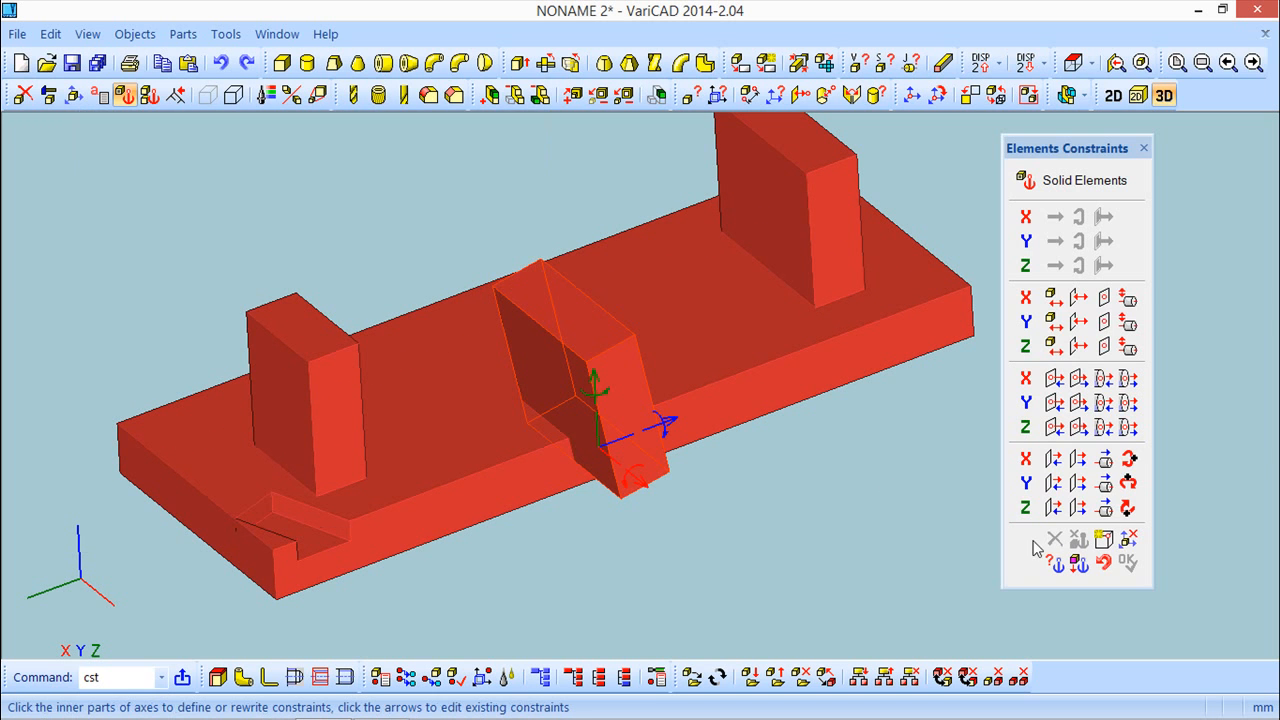
{"action": "mouse_move", "coordinate": [716, 548]}
{"action": "middle_mouse_down"}
{"action": "mouse_move", "coordinate": [634, 557]}
{"action": "mouse_move", "coordinate": [757, 543]}
{"action": "mouse_move", "coordinate": [740, 554]}
{"action": "middle_mouse_up"}
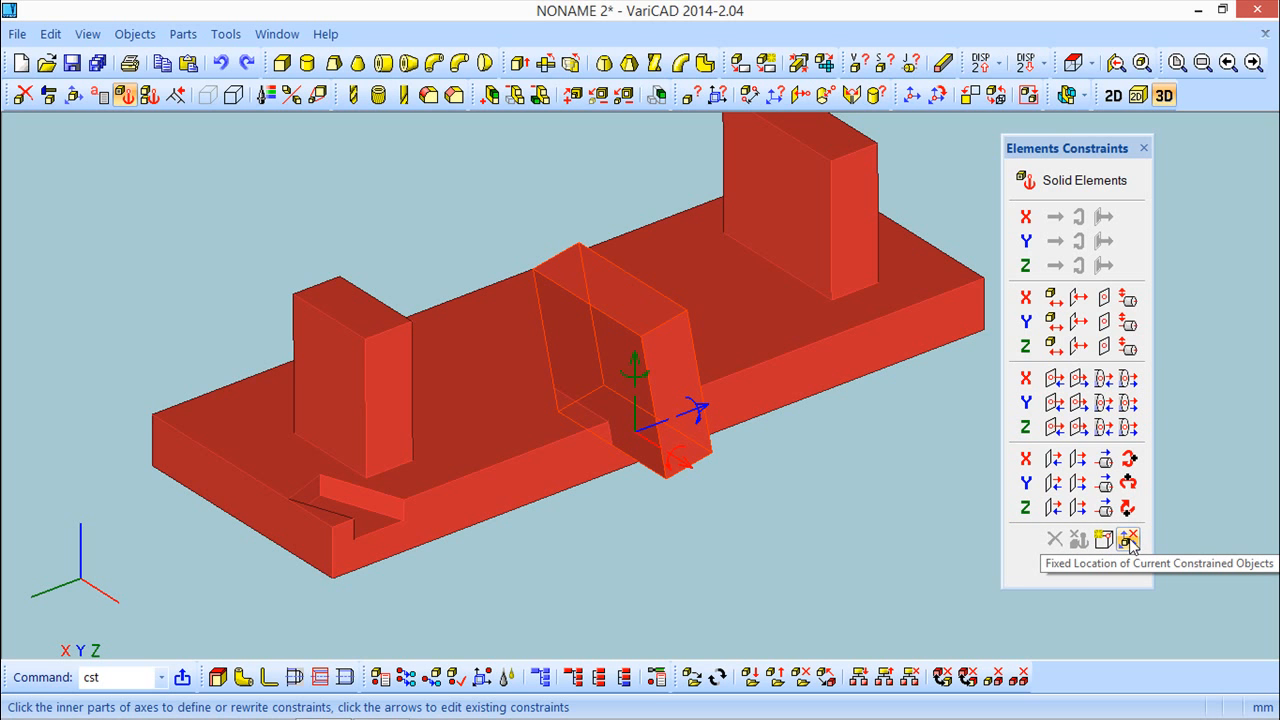
{"action": "left_click", "coordinate": [1128, 540]}
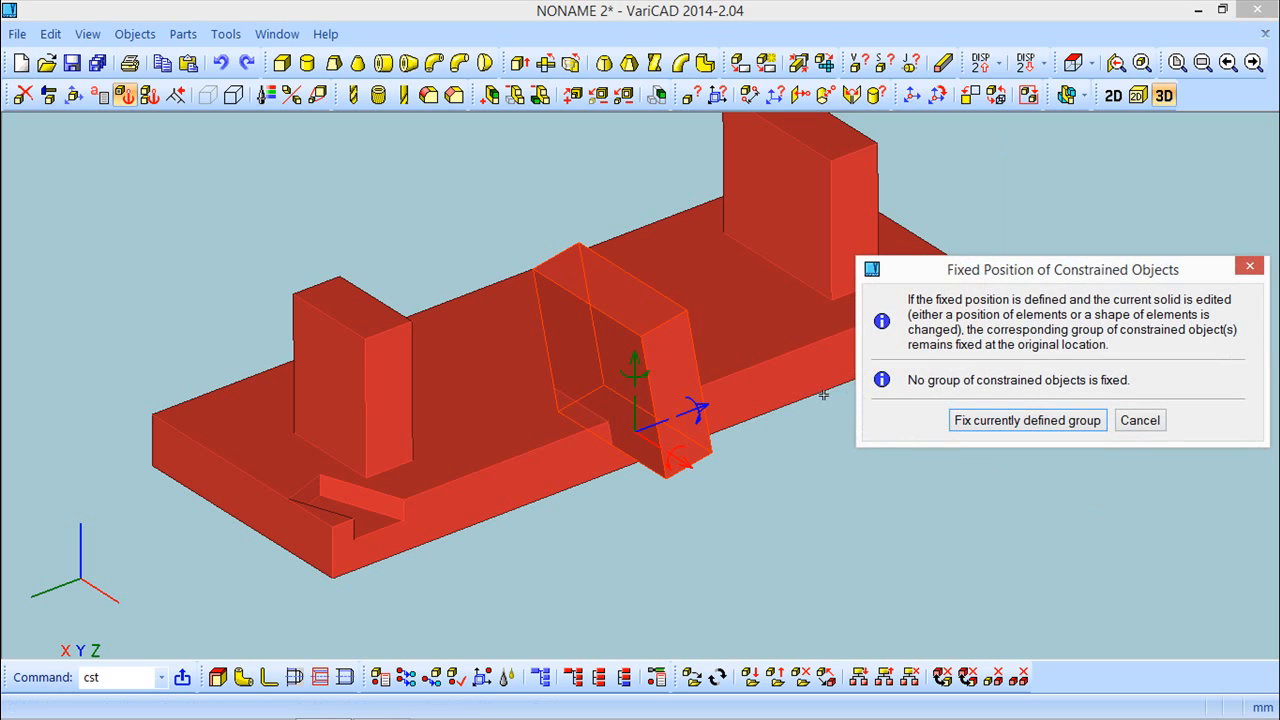
{"action": "left_click", "coordinate": [991, 426]}
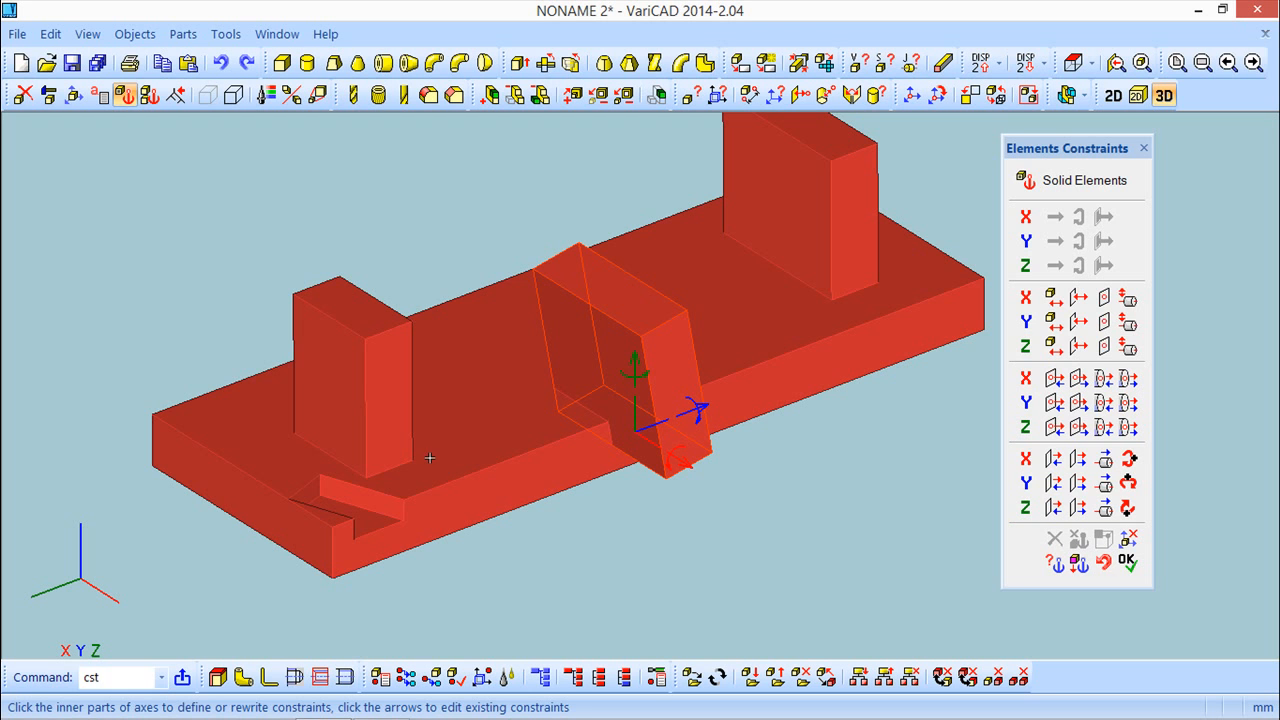
{"action": "key", "text": "Escape"}
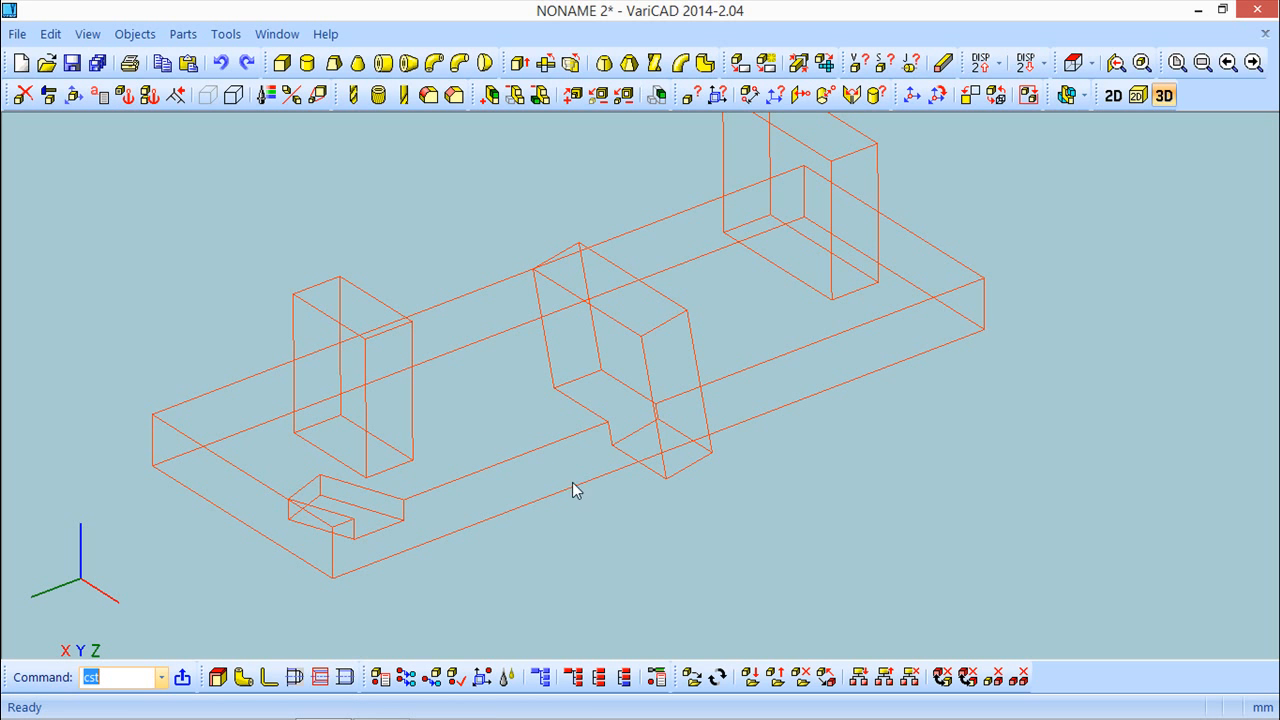
{"action": "left_click", "coordinate": [124, 95]}
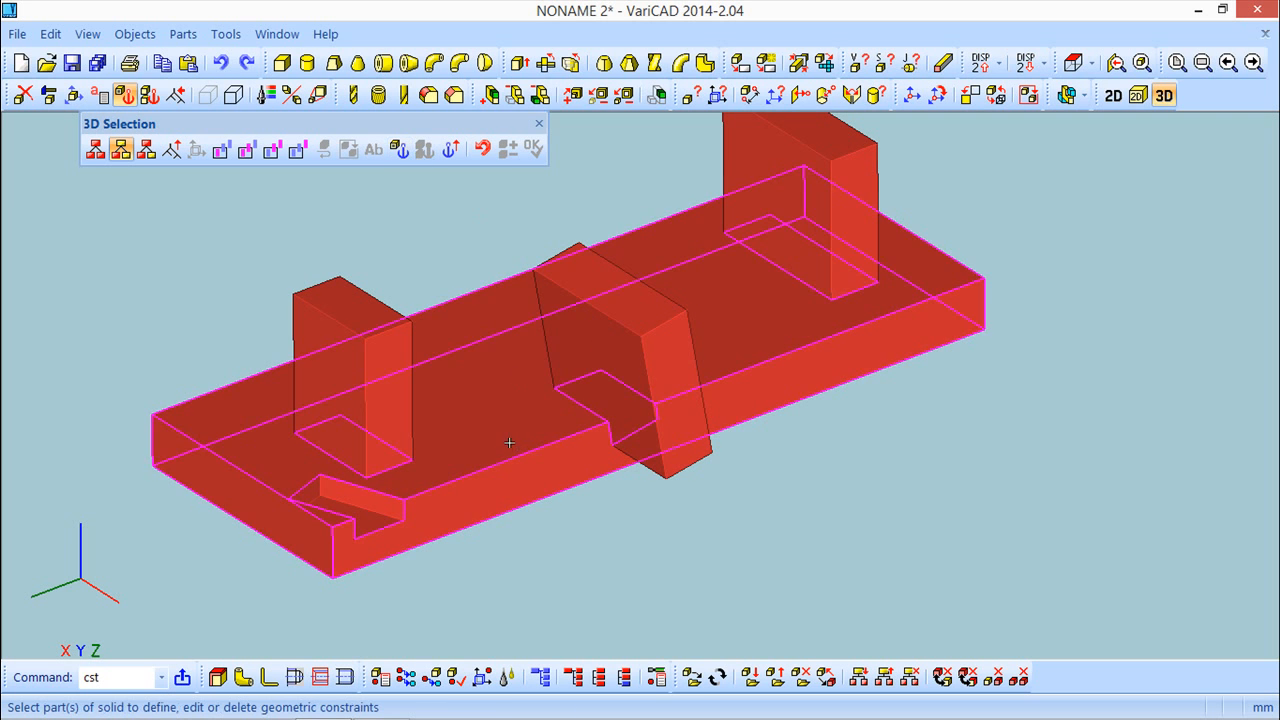
{"action": "left_click", "coordinate": [627, 297]}
{"action": "left_click", "coordinate": [532, 147]}
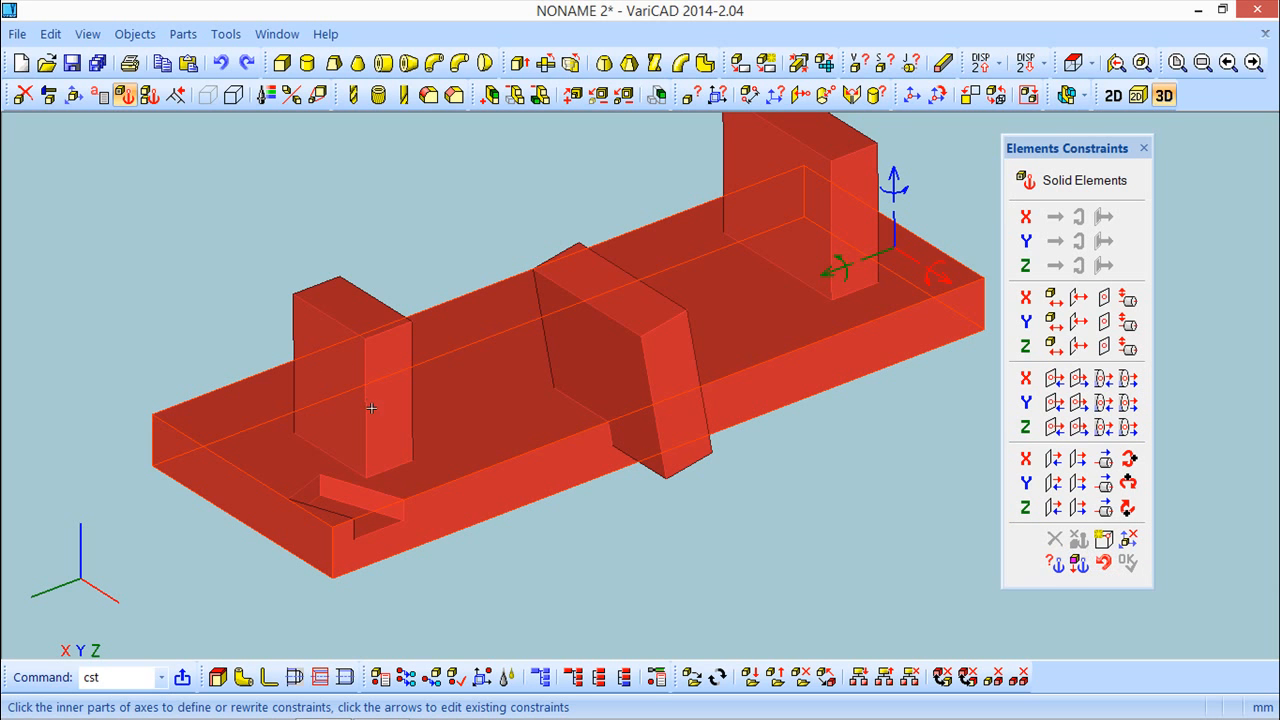
{"action": "key", "text": "Escape"}
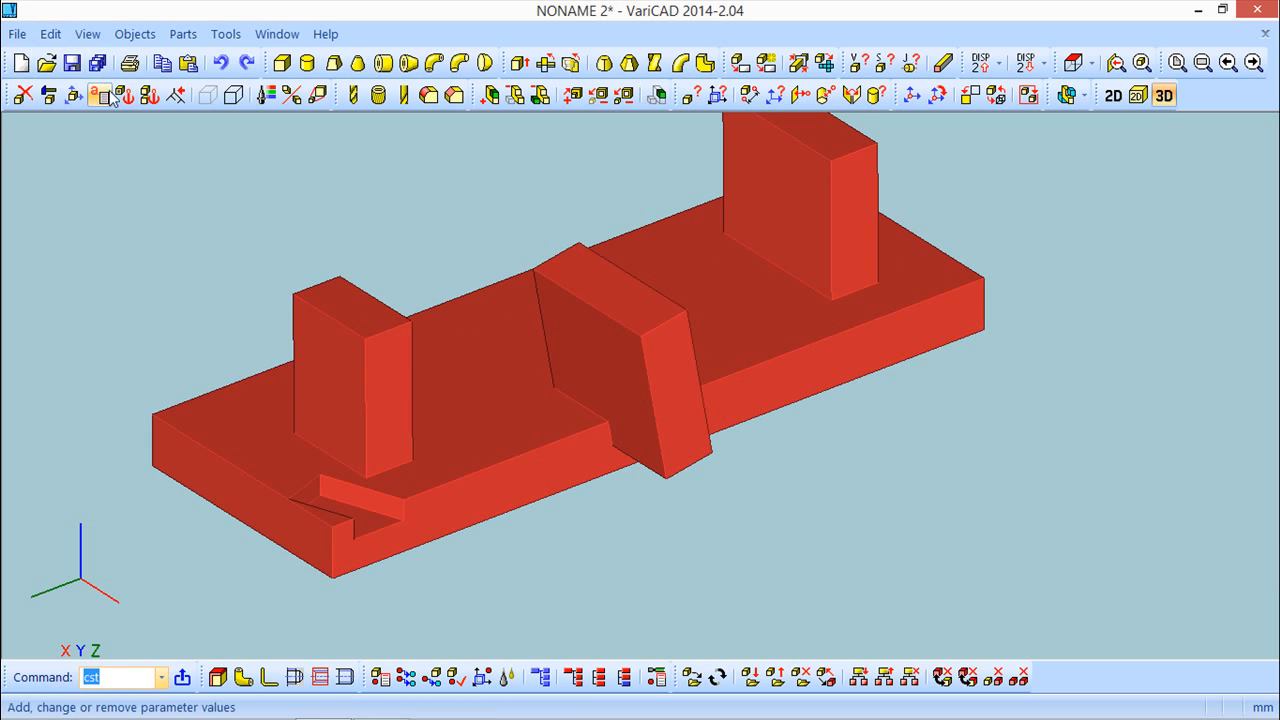
Open the geometric constraints of the smaller upright, remove all objects from its current constrained group and leave the command
{"action": "left_click", "coordinate": [125, 95]}
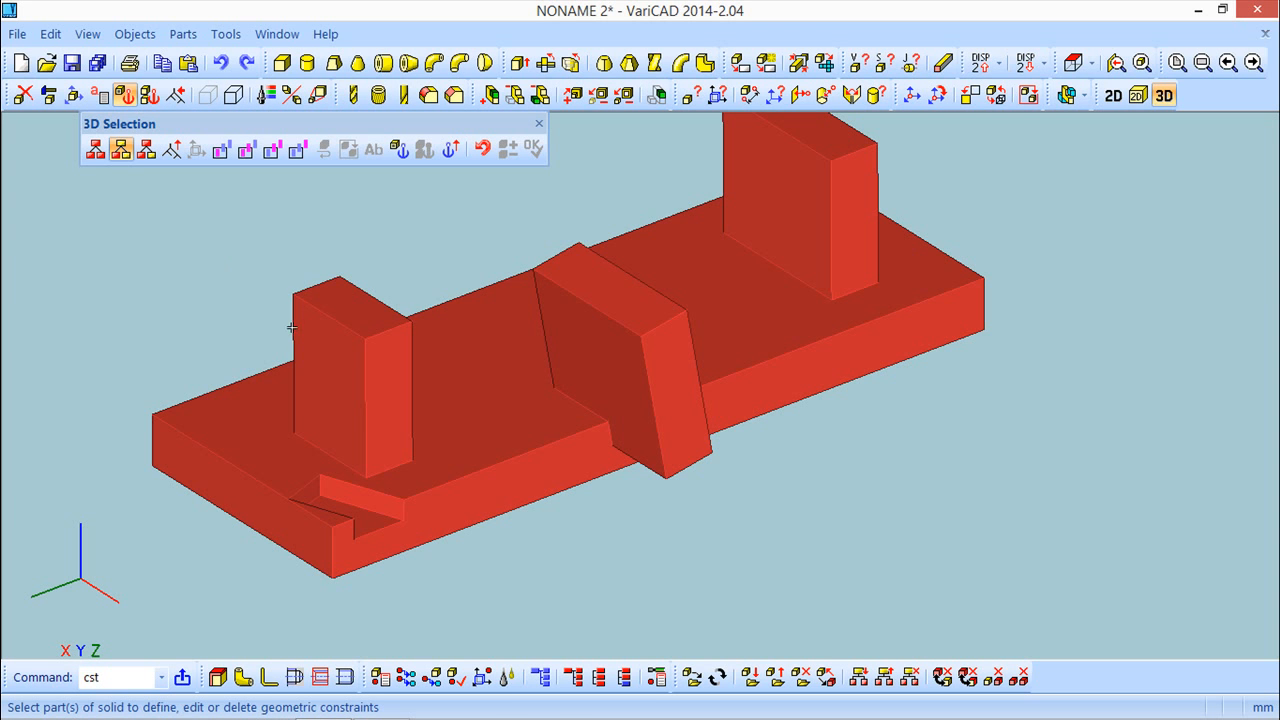
{"action": "left_click", "coordinate": [363, 335]}
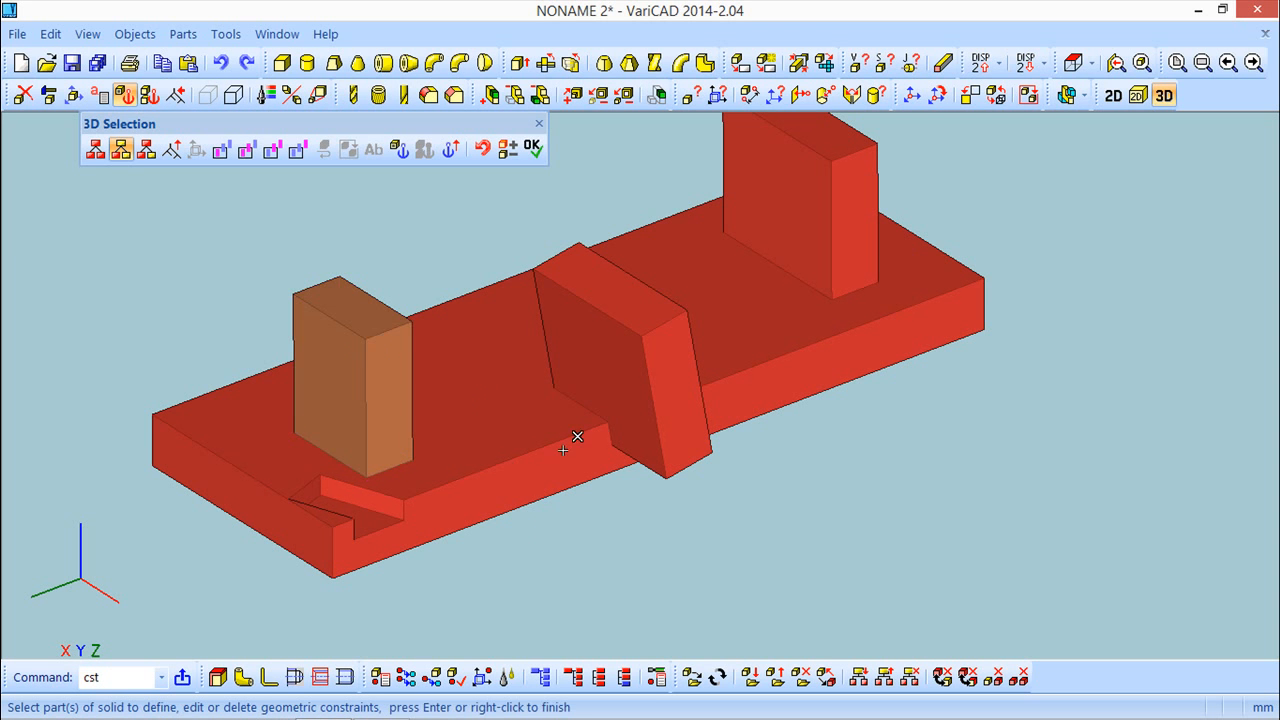
{"action": "right_click", "coordinate": [726, 636]}
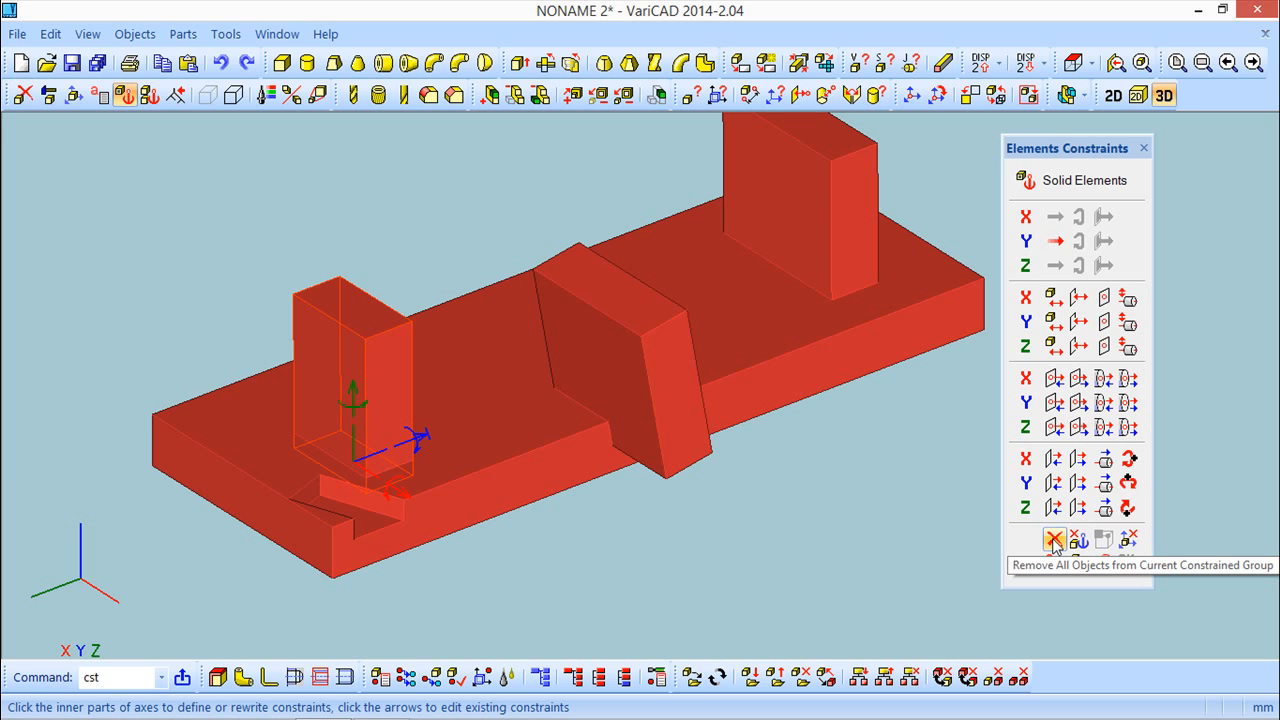
{"action": "left_click", "coordinate": [1055, 540]}
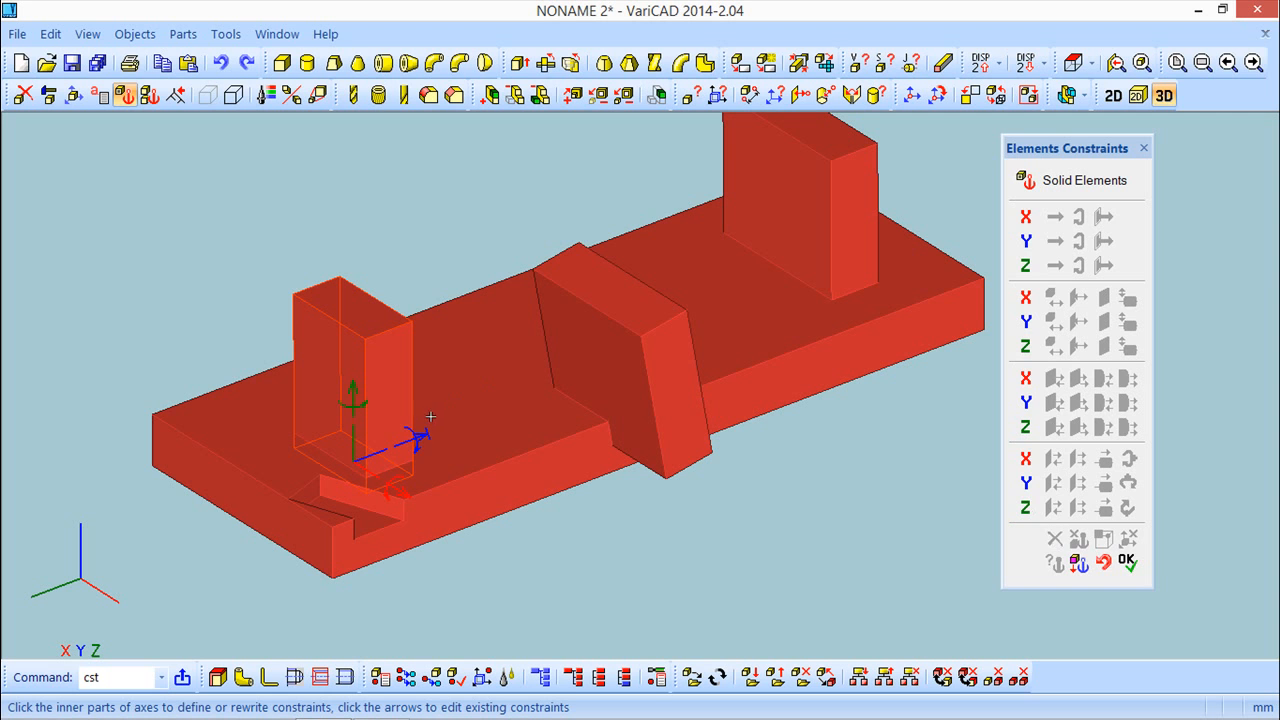
{"action": "right_click", "coordinate": [912, 490]}
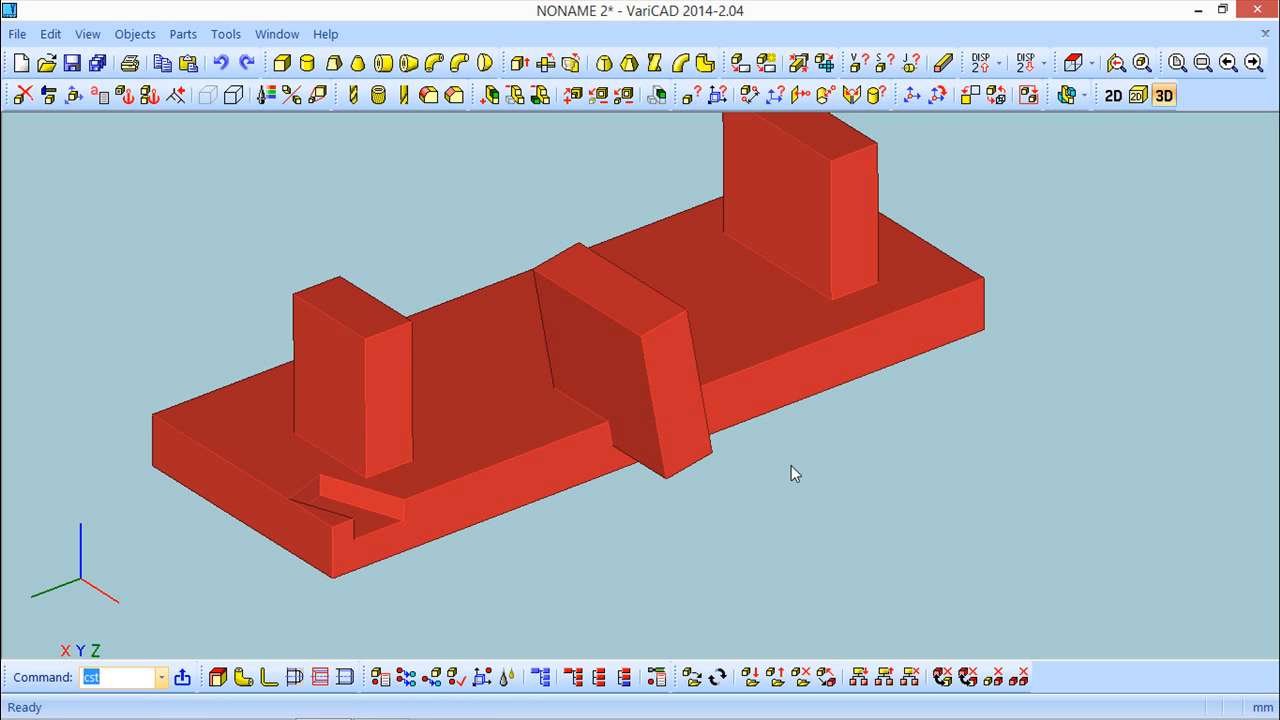
{"action": "mouse_move", "coordinate": [796, 598]}
{"action": "middle_mouse_down"}
{"action": "mouse_move", "coordinate": [758, 586]}
{"action": "mouse_move", "coordinate": [793, 547]}
{"action": "mouse_move", "coordinate": [703, 606]}
{"action": "mouse_move", "coordinate": [566, 612]}
{"action": "mouse_move", "coordinate": [634, 584]}
{"action": "mouse_move", "coordinate": [689, 447]}
{"action": "mouse_move", "coordinate": [734, 491]}
{"action": "mouse_move", "coordinate": [851, 457]}
{"action": "mouse_move", "coordinate": [803, 454]}
{"action": "mouse_move", "coordinate": [794, 394]}
{"action": "mouse_move", "coordinate": [674, 434]}
{"action": "mouse_move", "coordinate": [620, 431]}
{"action": "mouse_move", "coordinate": [775, 482]}
{"action": "middle_mouse_up"}
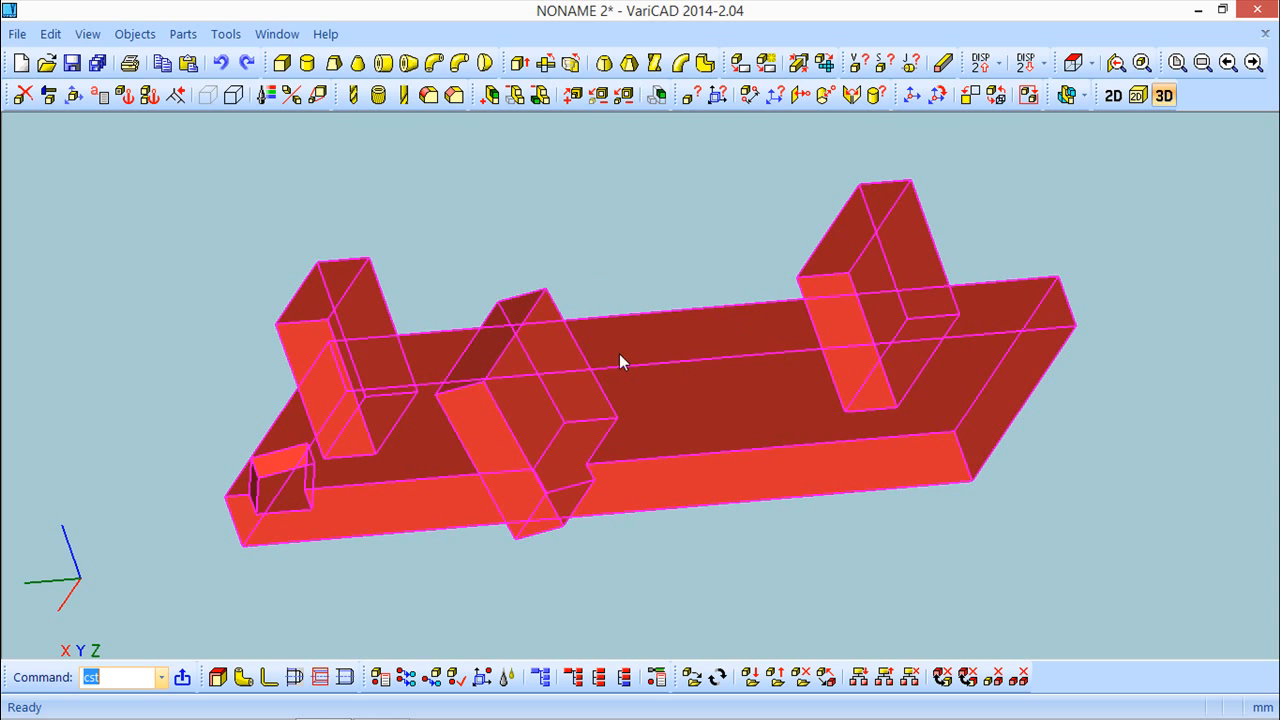
{"action": "middle_click_drag", "start_coordinate": [619, 360], "coordinate": [619, 360]}
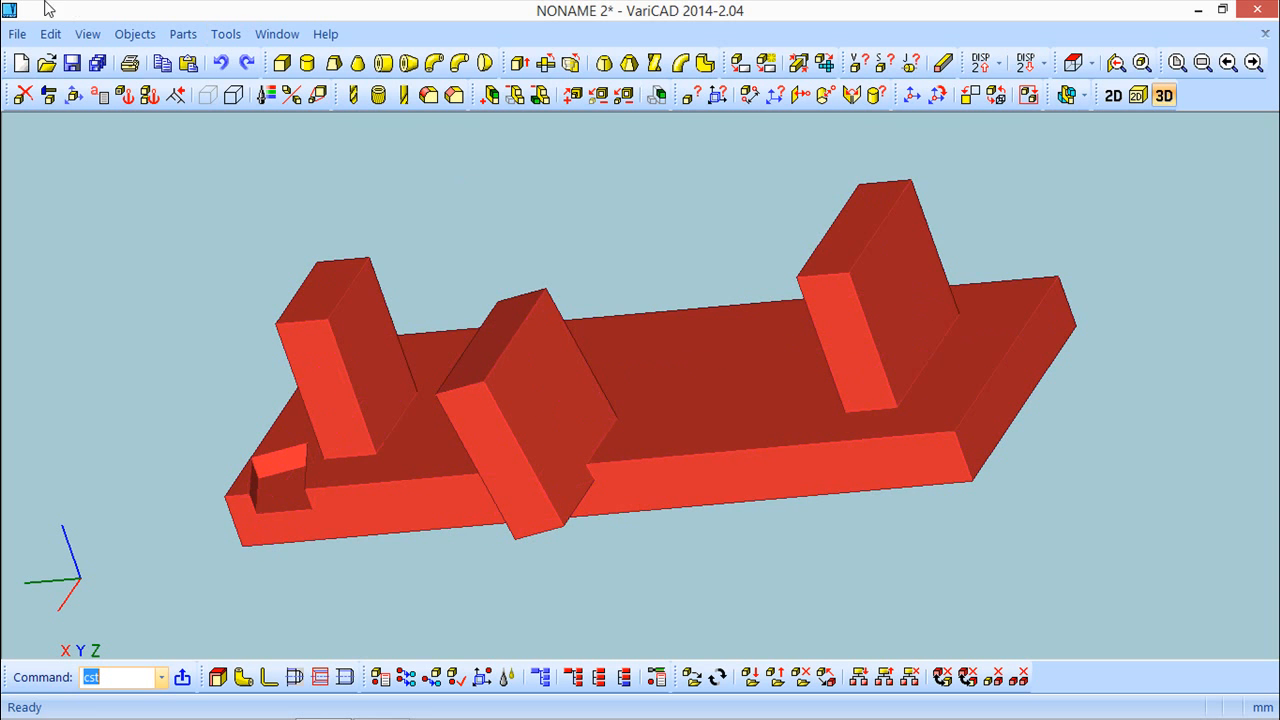
Create a new document and insert a red box with height 30, width 30 and length 10 at the default location
{"action": "left_click", "coordinate": [22, 66]}
{"action": "left_click", "coordinate": [155, 456]}
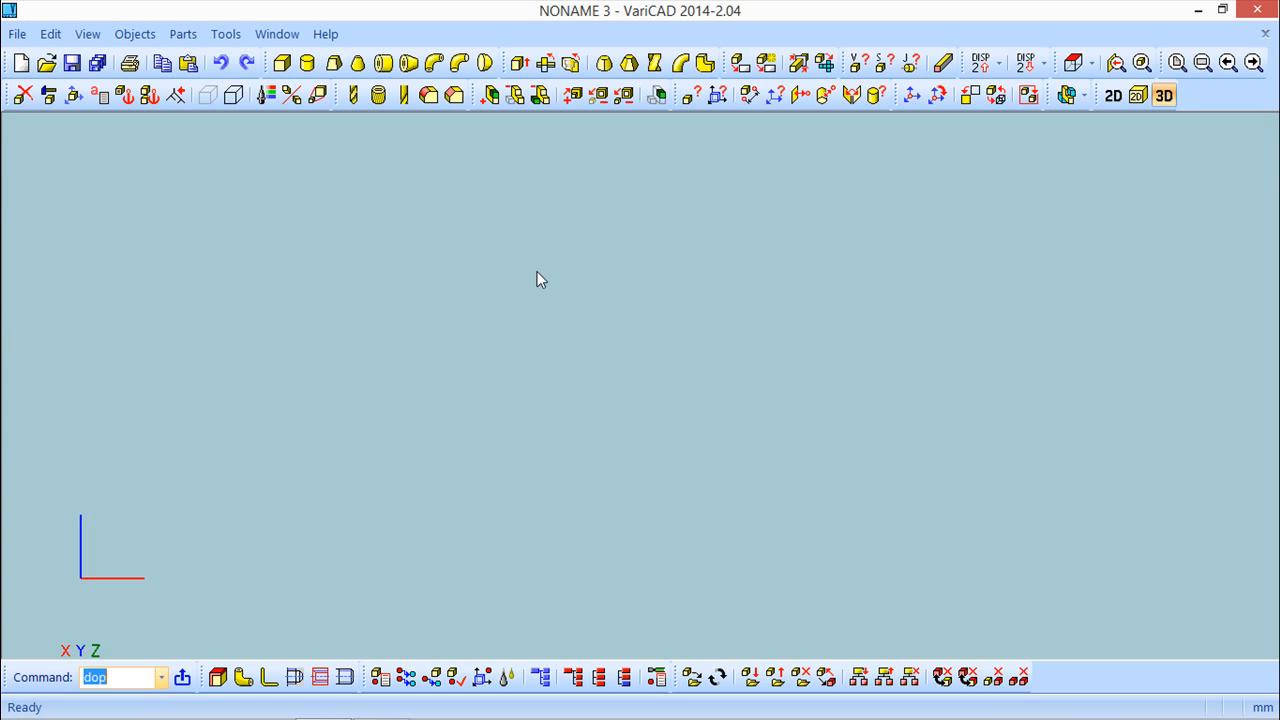
{"action": "left_click", "coordinate": [282, 63]}
{"action": "left_click", "coordinate": [644, 421]}
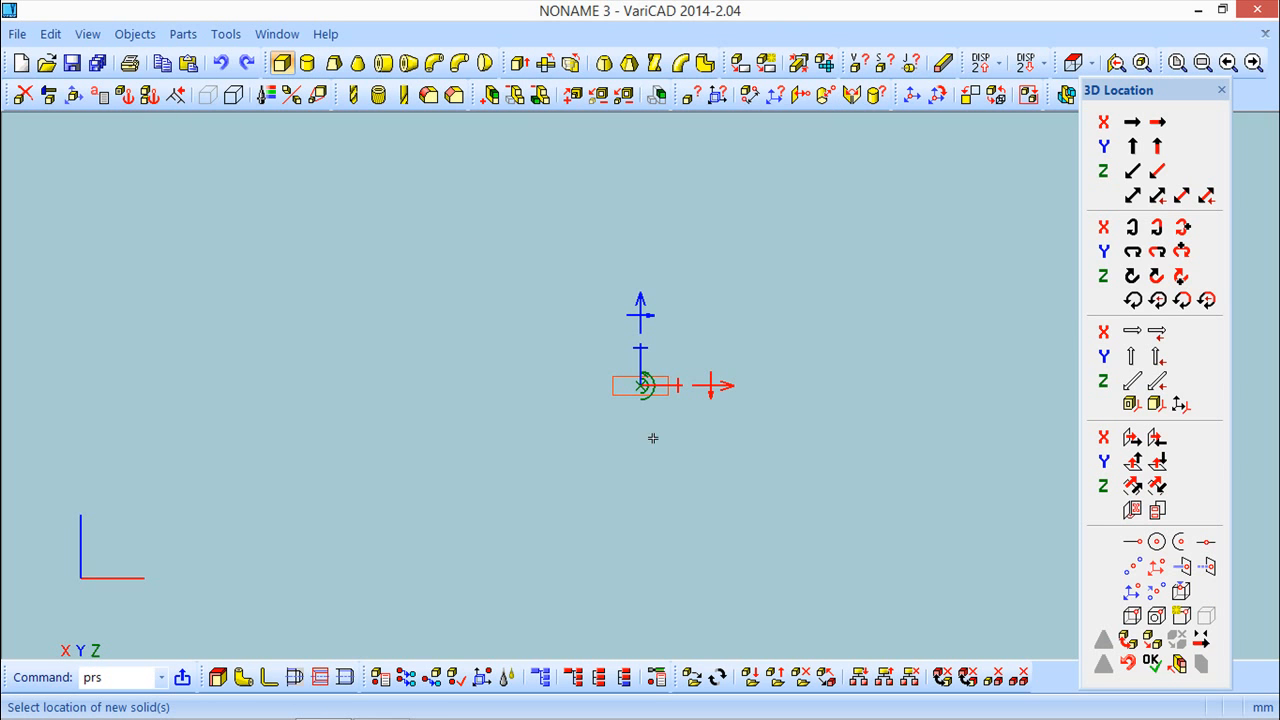
{"action": "left_click", "coordinate": [1151, 662]}
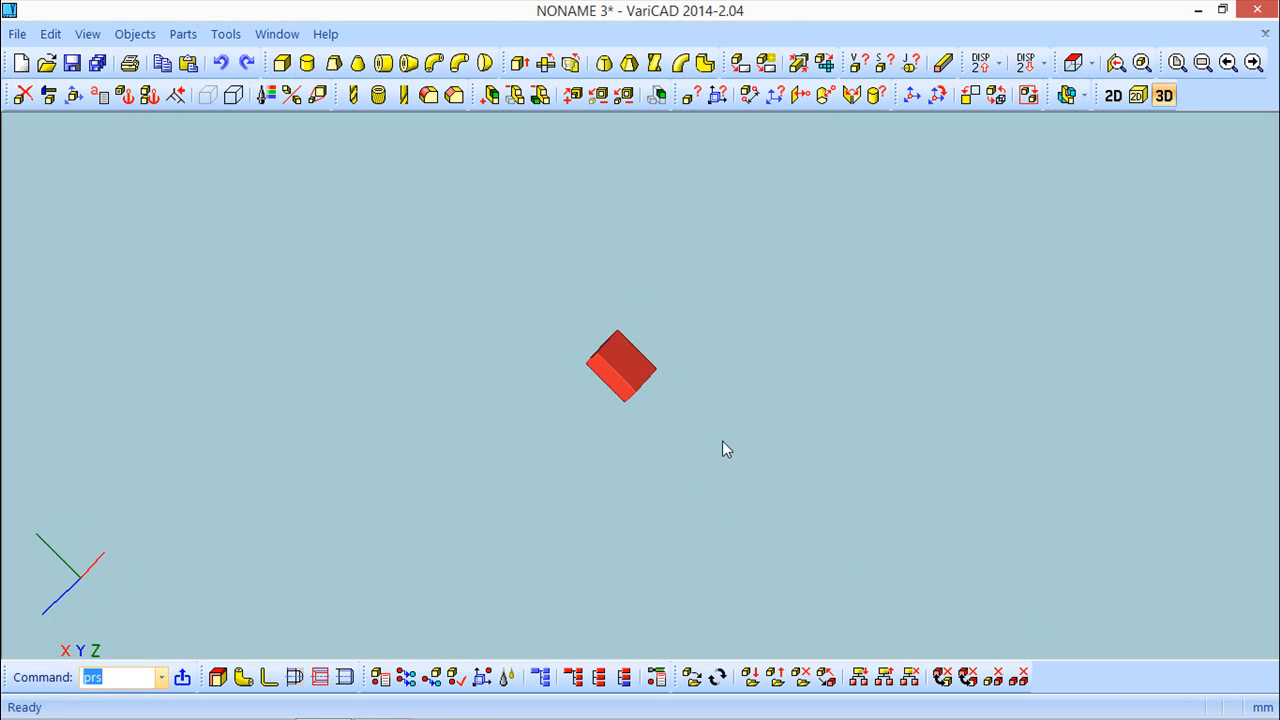
Add a second box of 30 × 30 × 10 in solid color 22 (green), shifted along Y clear of the red box
{"action": "middle_click_drag", "start_coordinate": [754, 441], "coordinate": [721, 448]}
{"action": "left_click", "coordinate": [1177, 62]}
{"action": "middle_click_drag", "start_coordinate": [750, 350], "coordinate": [495, 353]}
{"action": "scroll", "coordinate": [772, 373], "scroll_direction": "down", "scroll_amount": 4}
{"action": "left_click", "coordinate": [281, 62]}
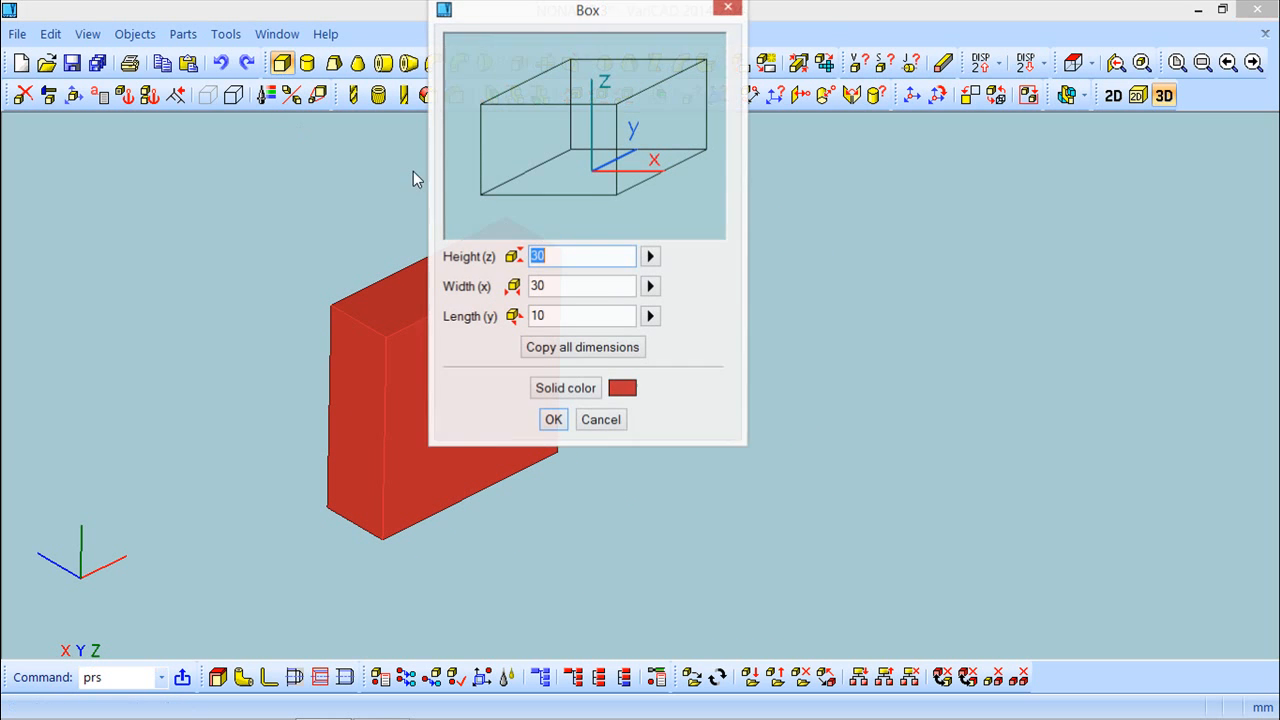
{"action": "left_click", "coordinate": [553, 389]}
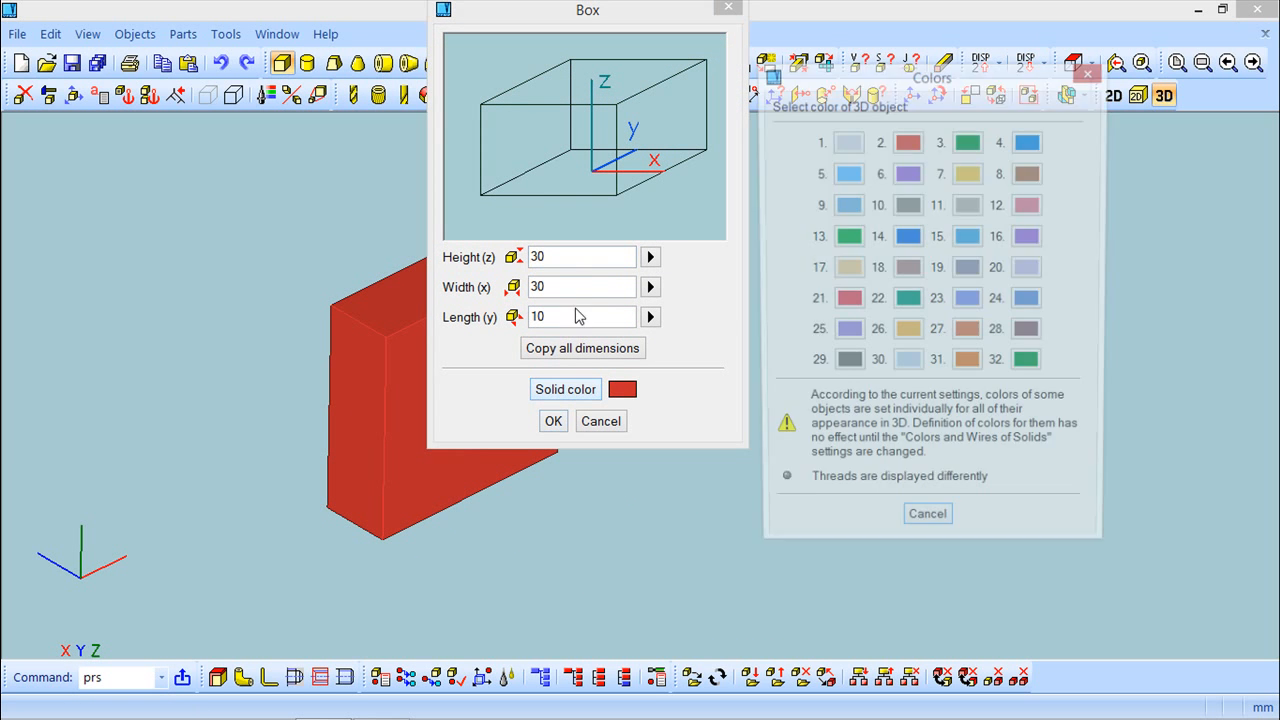
{"action": "left_click", "coordinate": [907, 301]}
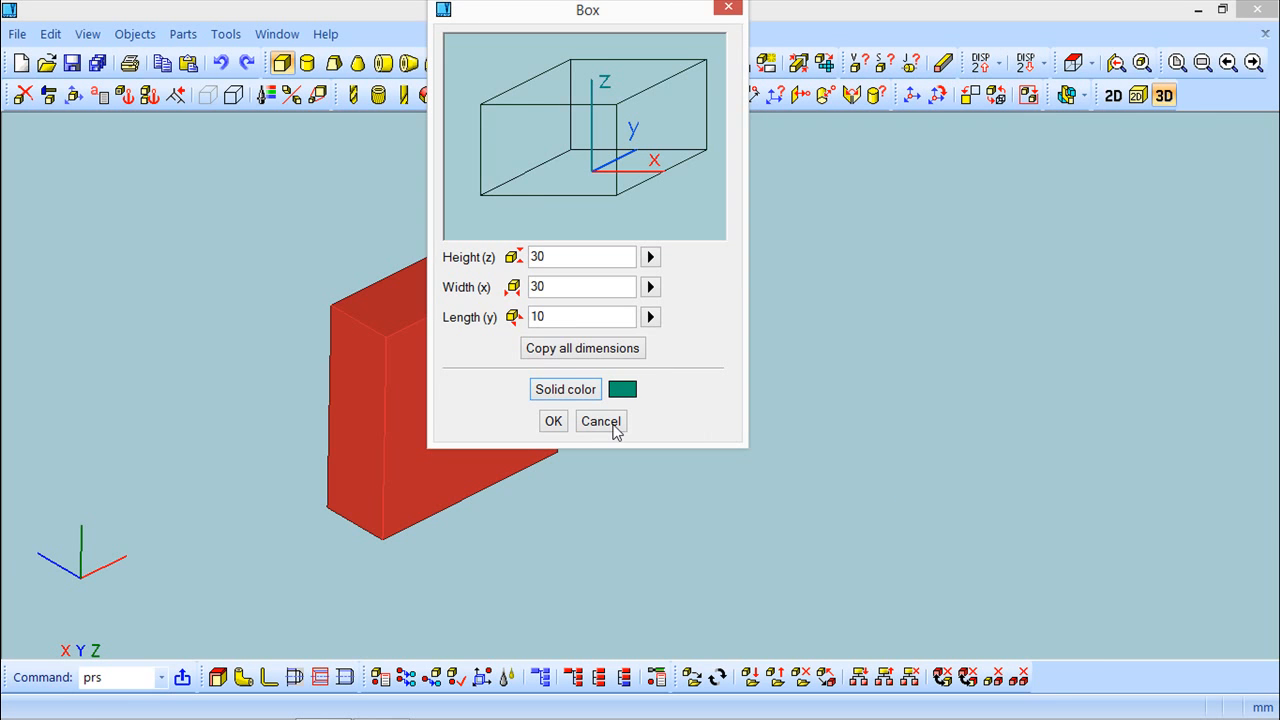
{"action": "left_click", "coordinate": [553, 421]}
{"action": "mouse_move", "coordinate": [661, 462]}
{"action": "middle_mouse_down"}
{"action": "mouse_move", "coordinate": [686, 437]}
{"action": "mouse_move", "coordinate": [649, 431]}
{"action": "mouse_move", "coordinate": [668, 456]}
{"action": "middle_mouse_up"}
{"action": "left_click", "coordinate": [416, 469]}
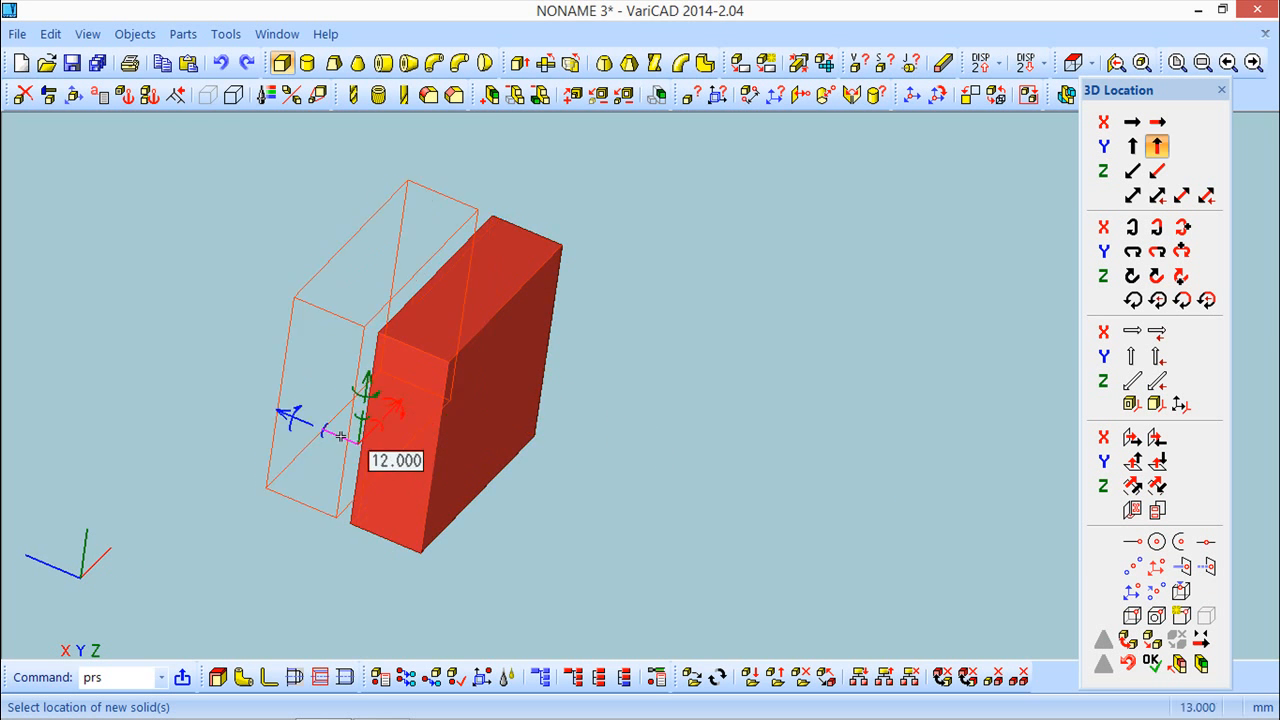
{"action": "left_click", "coordinate": [246, 400]}
{"action": "left_click", "coordinate": [1163, 666]}
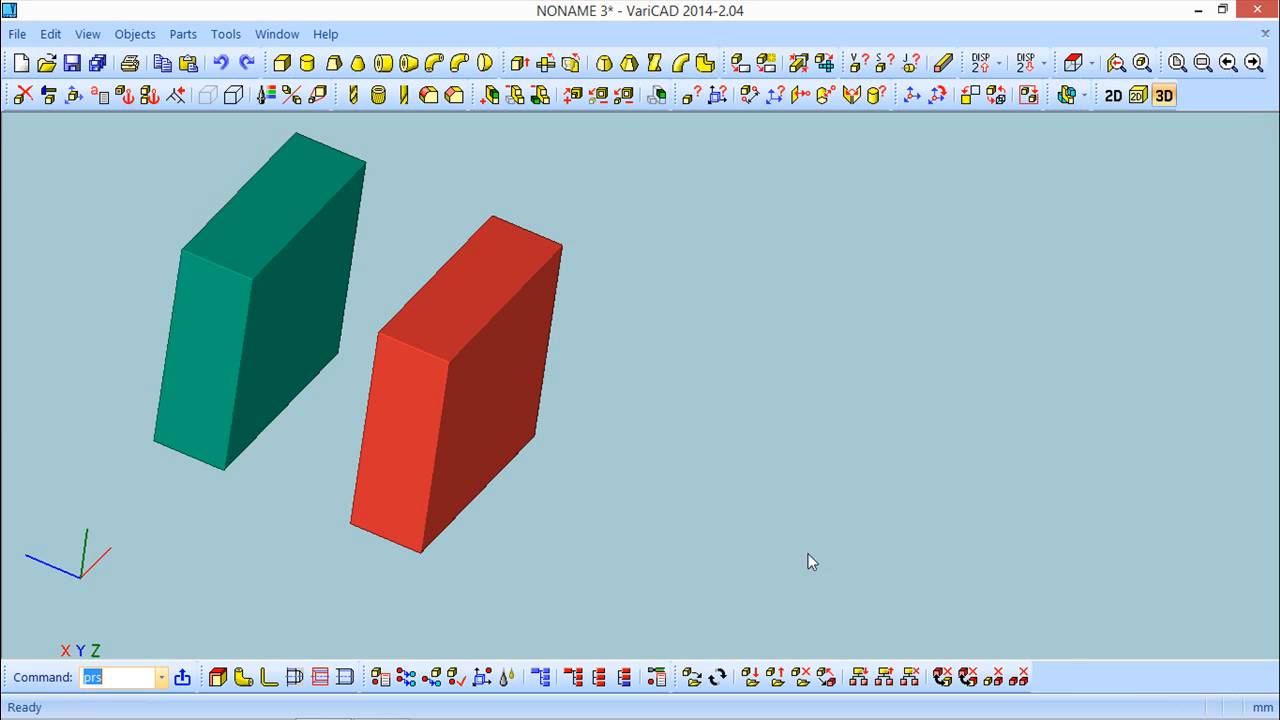
Open the green box's solid constraints, set an additional rotation around Z of 15, insert it and leave the command
{"action": "middle_click_drag", "start_coordinate": [559, 445], "coordinate": [356, 412]}
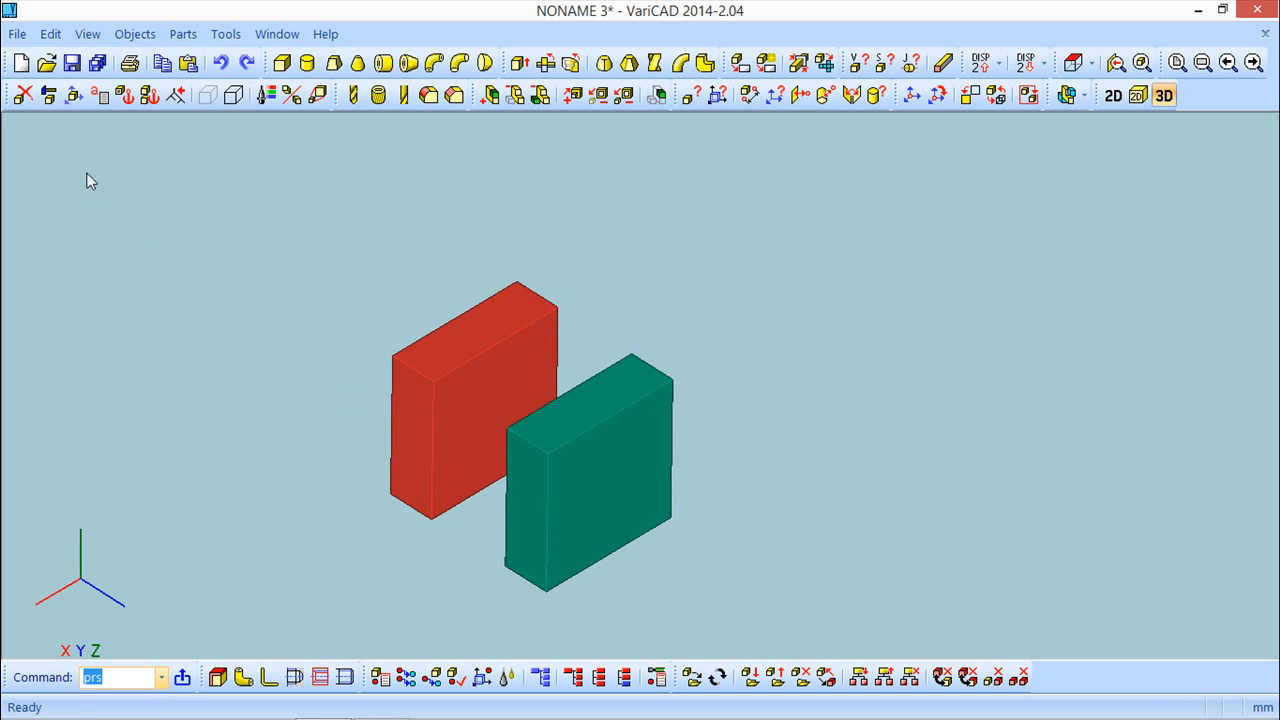
{"action": "left_click", "coordinate": [149, 94]}
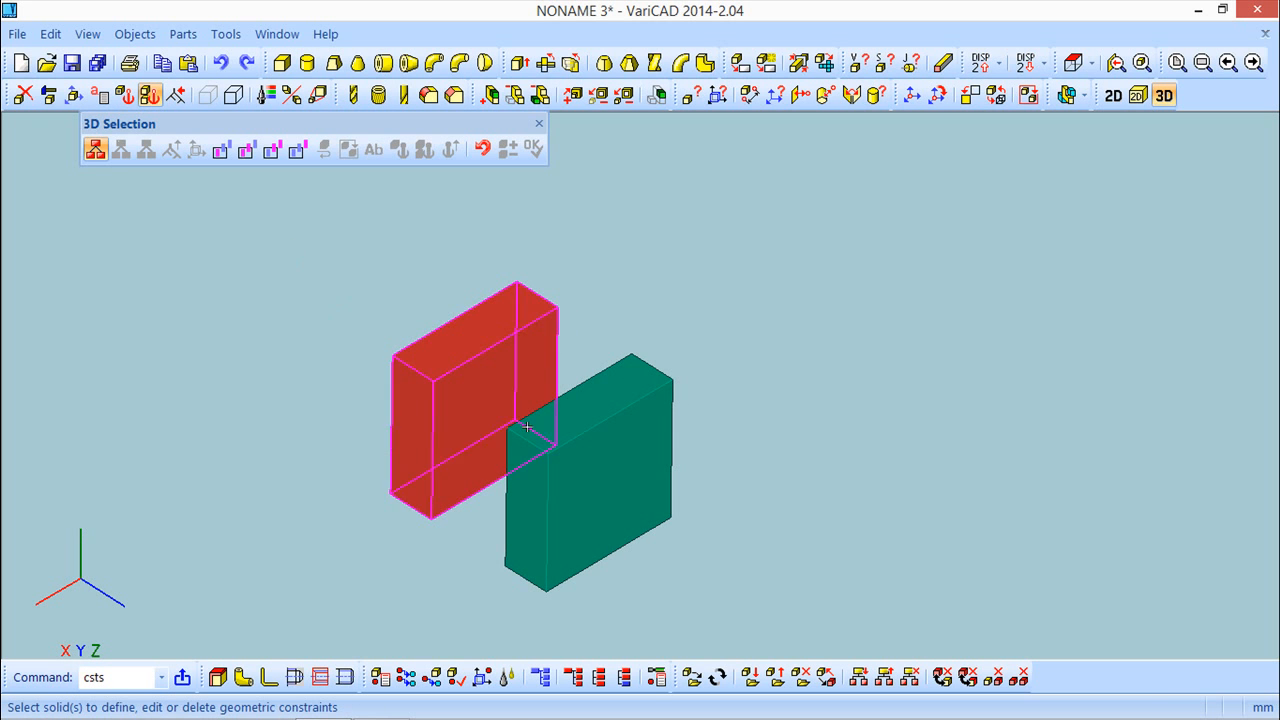
{"action": "left_click", "coordinate": [565, 450]}
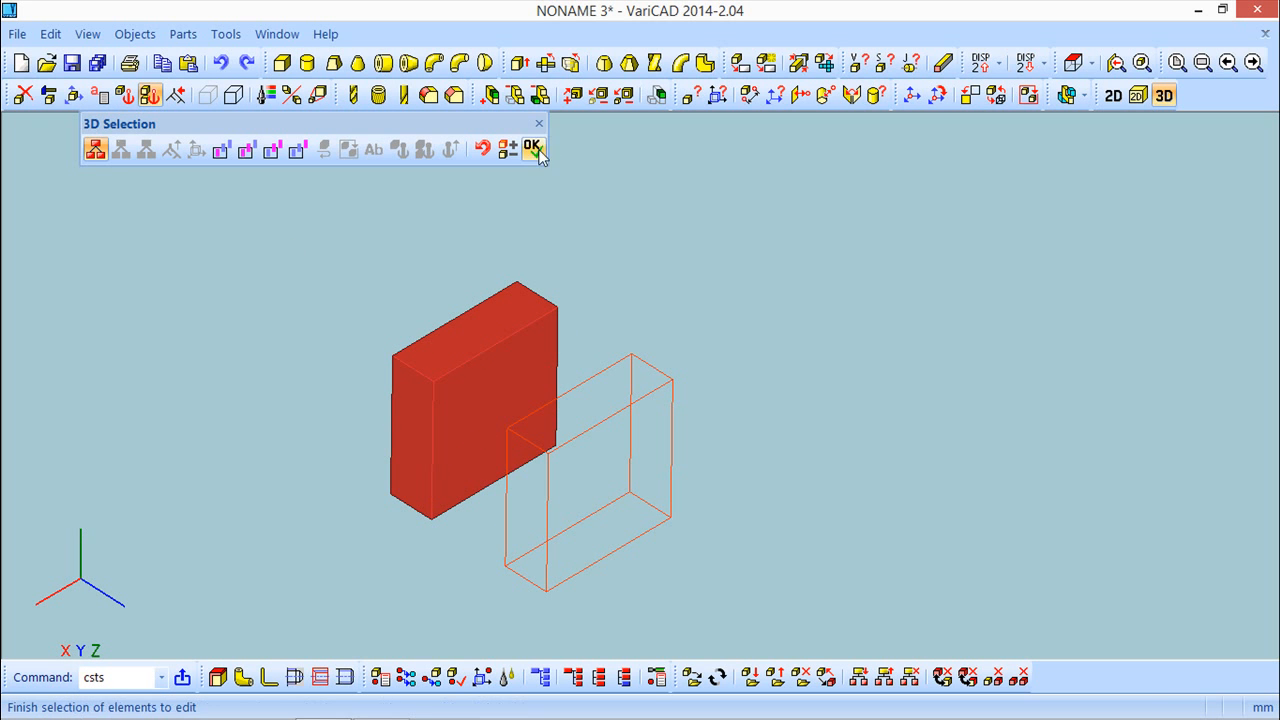
{"action": "left_click", "coordinate": [540, 149]}
{"action": "mouse_move", "coordinate": [653, 406]}
{"action": "middle_mouse_down"}
{"action": "mouse_move", "coordinate": [649, 366]}
{"action": "mouse_move", "coordinate": [674, 381]}
{"action": "mouse_move", "coordinate": [655, 392]}
{"action": "middle_mouse_up"}
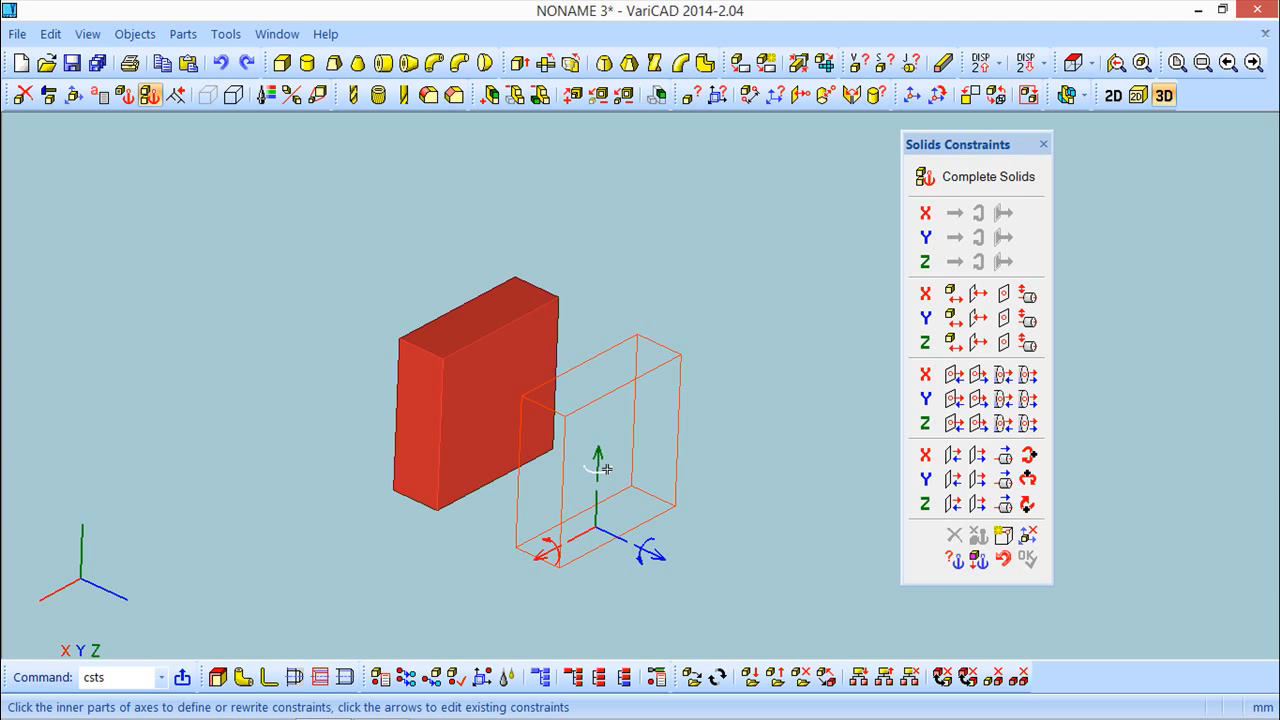
{"action": "left_click", "coordinate": [1028, 503]}
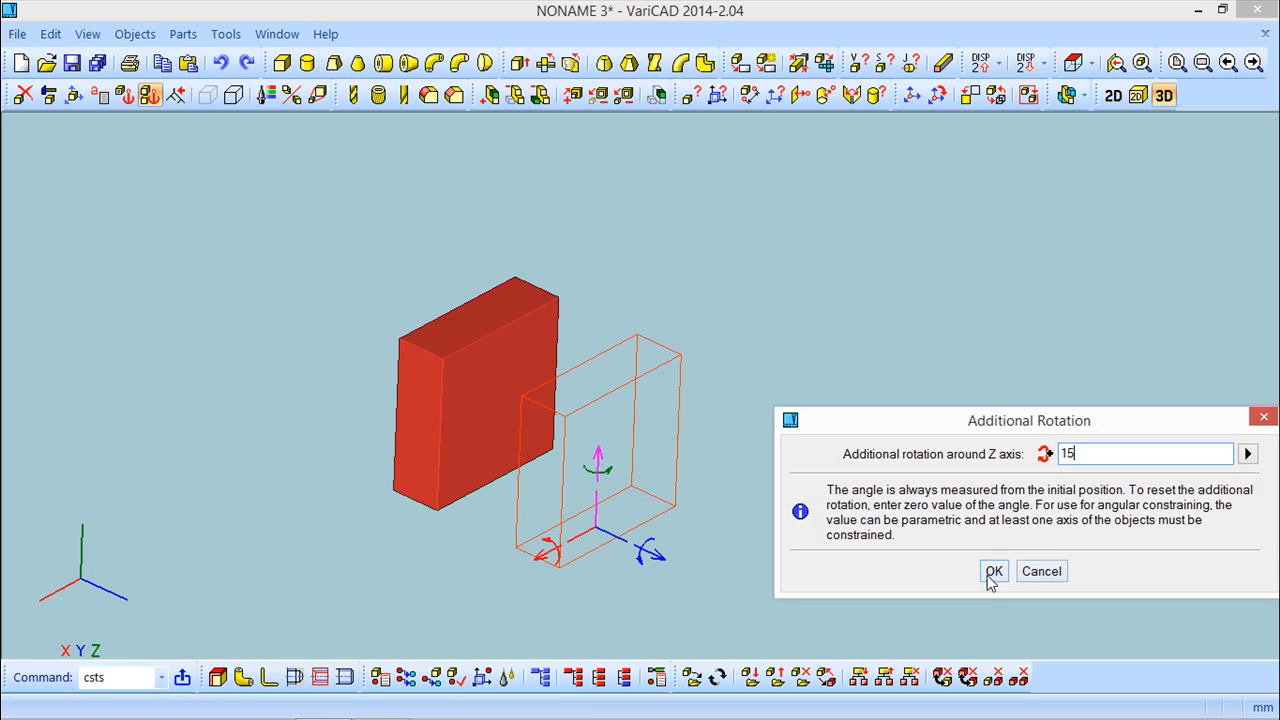
{"action": "left_click", "coordinate": [991, 576]}
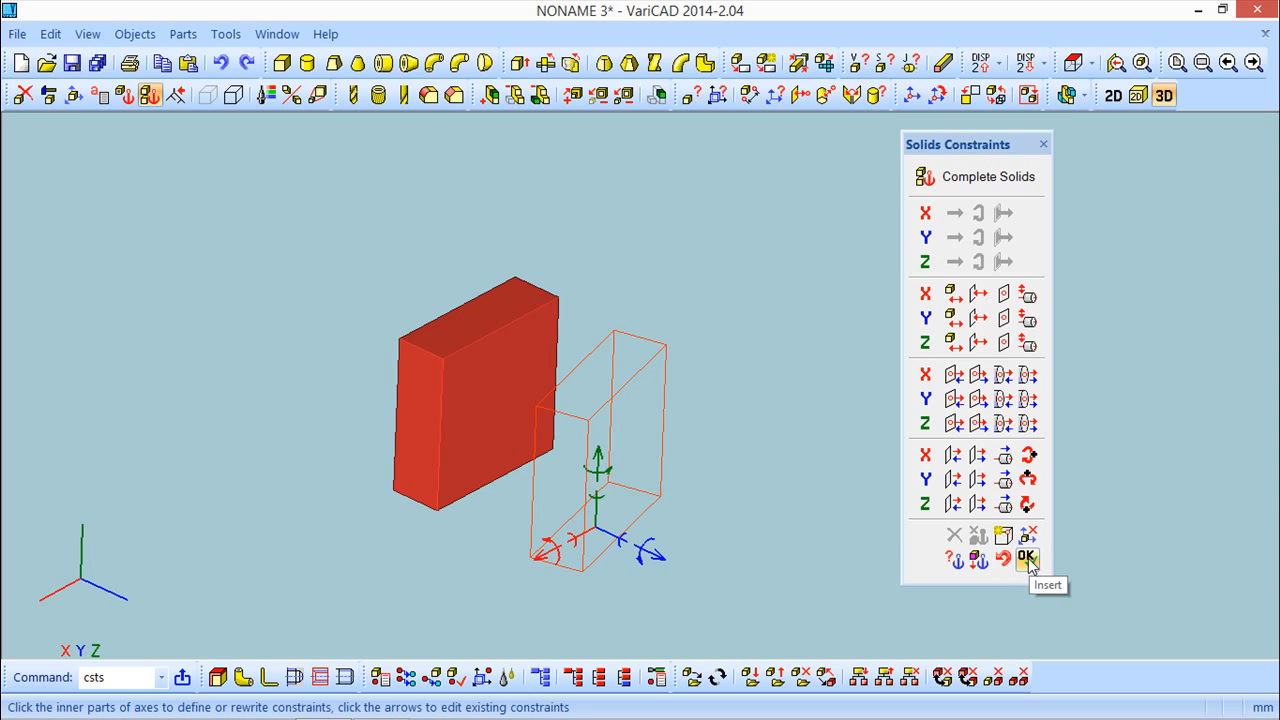
{"action": "left_click", "coordinate": [1030, 563]}
{"action": "mouse_move", "coordinate": [837, 517]}
{"action": "middle_mouse_down"}
{"action": "mouse_move", "coordinate": [766, 511]}
{"action": "mouse_move", "coordinate": [851, 489]}
{"action": "mouse_move", "coordinate": [860, 502]}
{"action": "mouse_move", "coordinate": [828, 517]}
{"action": "mouse_move", "coordinate": [845, 523]}
{"action": "mouse_move", "coordinate": [825, 522]}
{"action": "middle_mouse_up"}
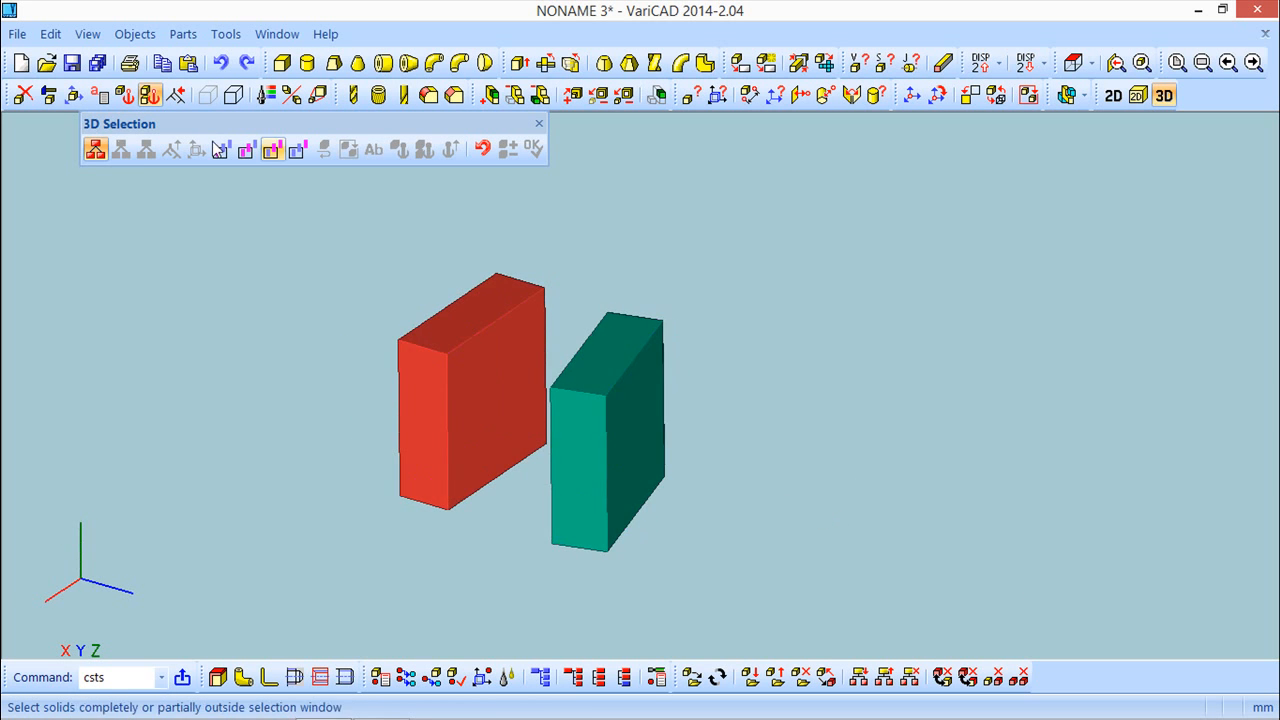
{"action": "left_click", "coordinate": [539, 124]}
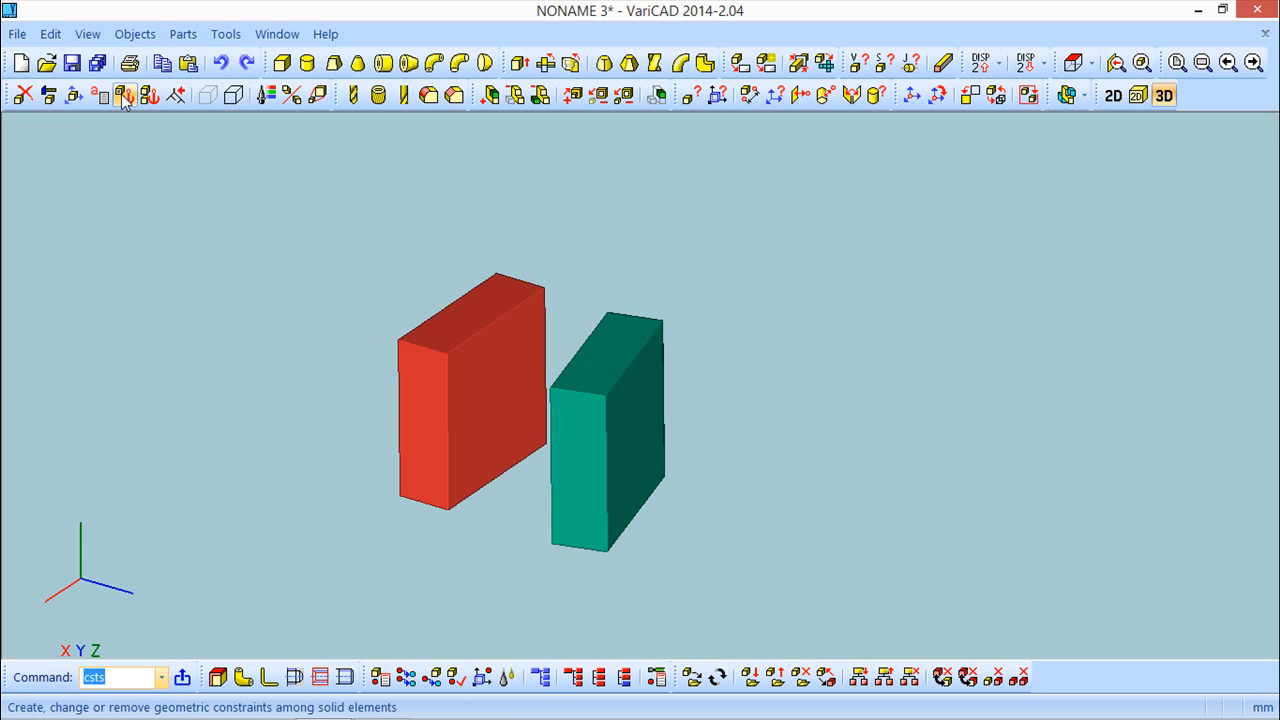
Select the red box for transformation, examine its local axes and leave the command
{"action": "left_click", "coordinate": [73, 94]}
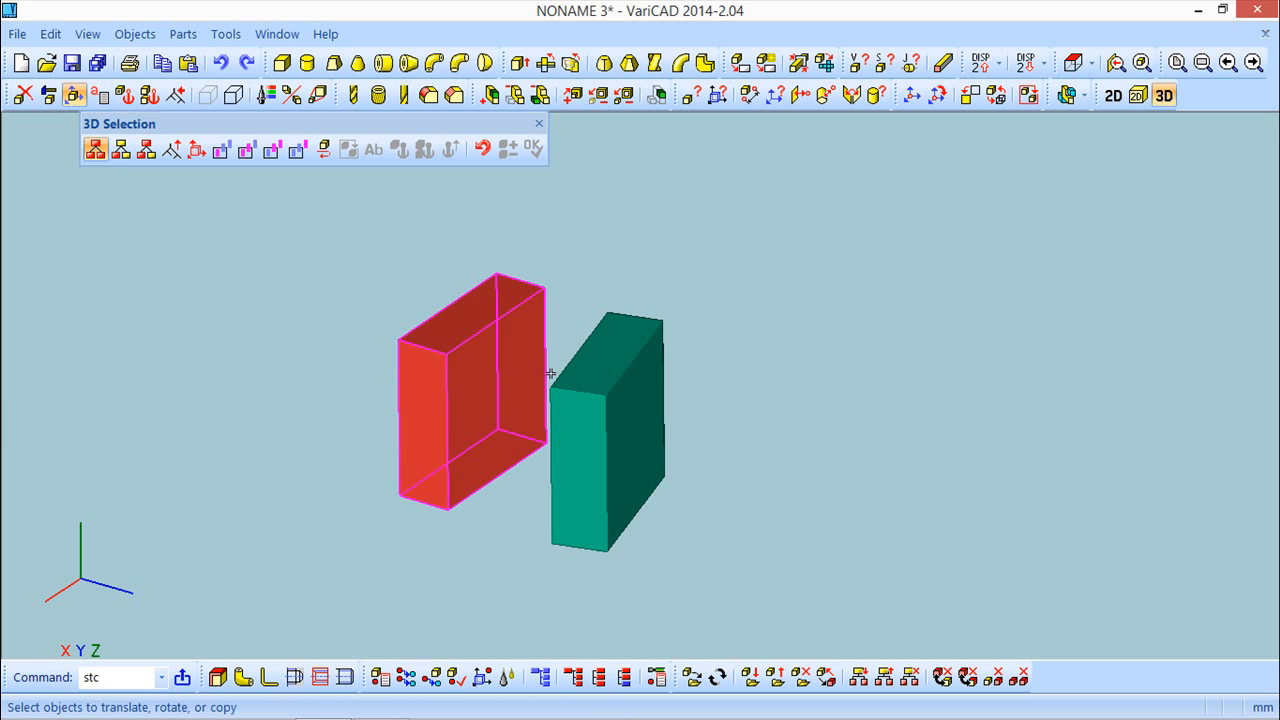
{"action": "left_click", "coordinate": [494, 365]}
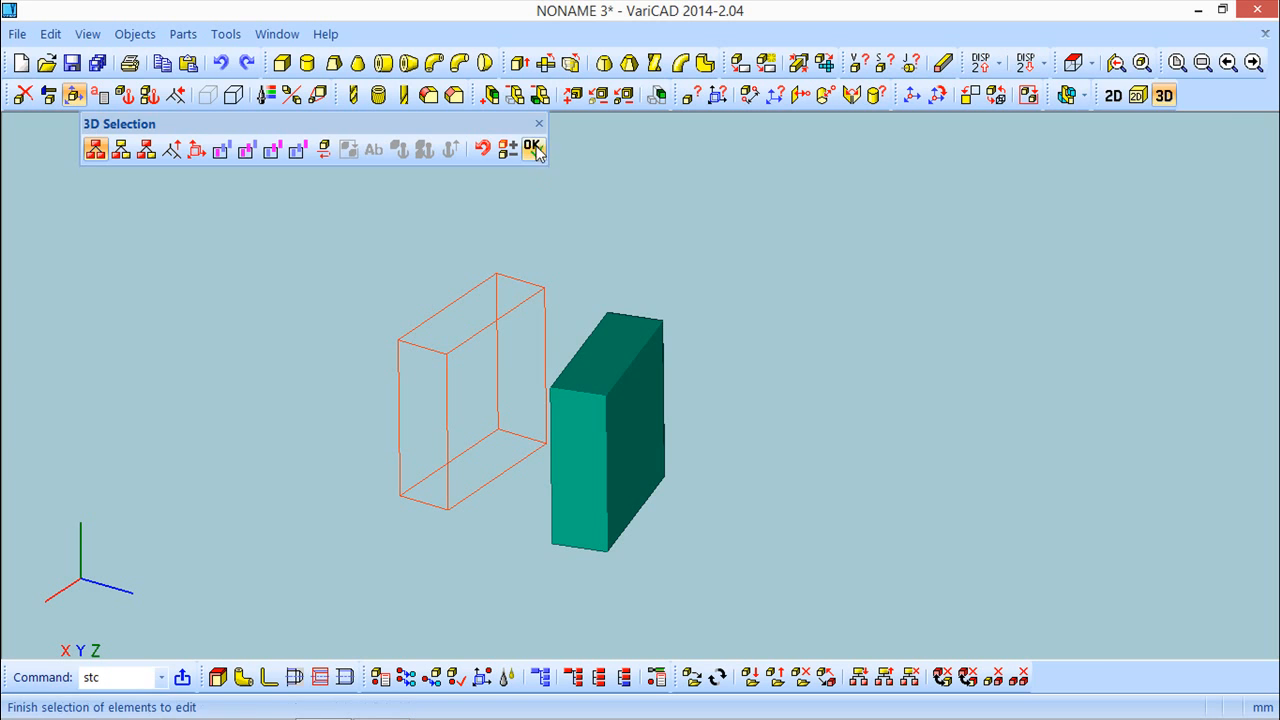
{"action": "left_click", "coordinate": [532, 147]}
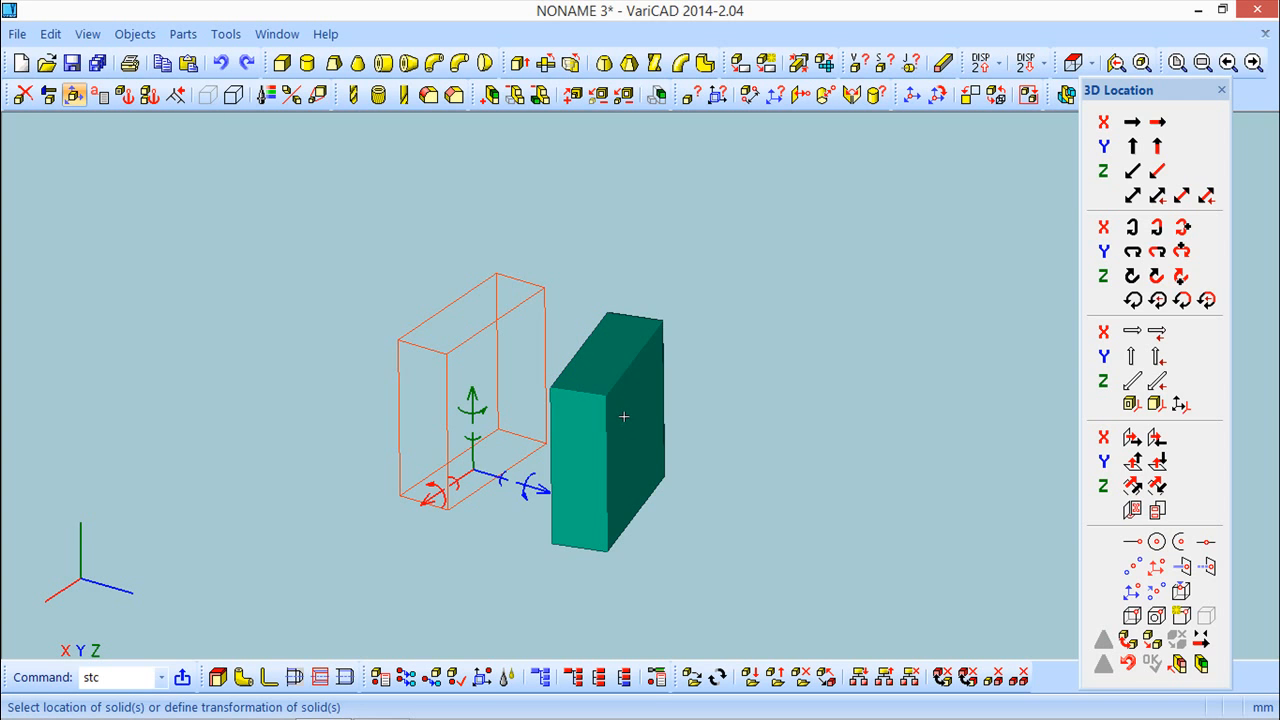
{"action": "key", "text": "Escape"}
Start a transformation for the green box
{"action": "left_click", "coordinate": [73, 95]}
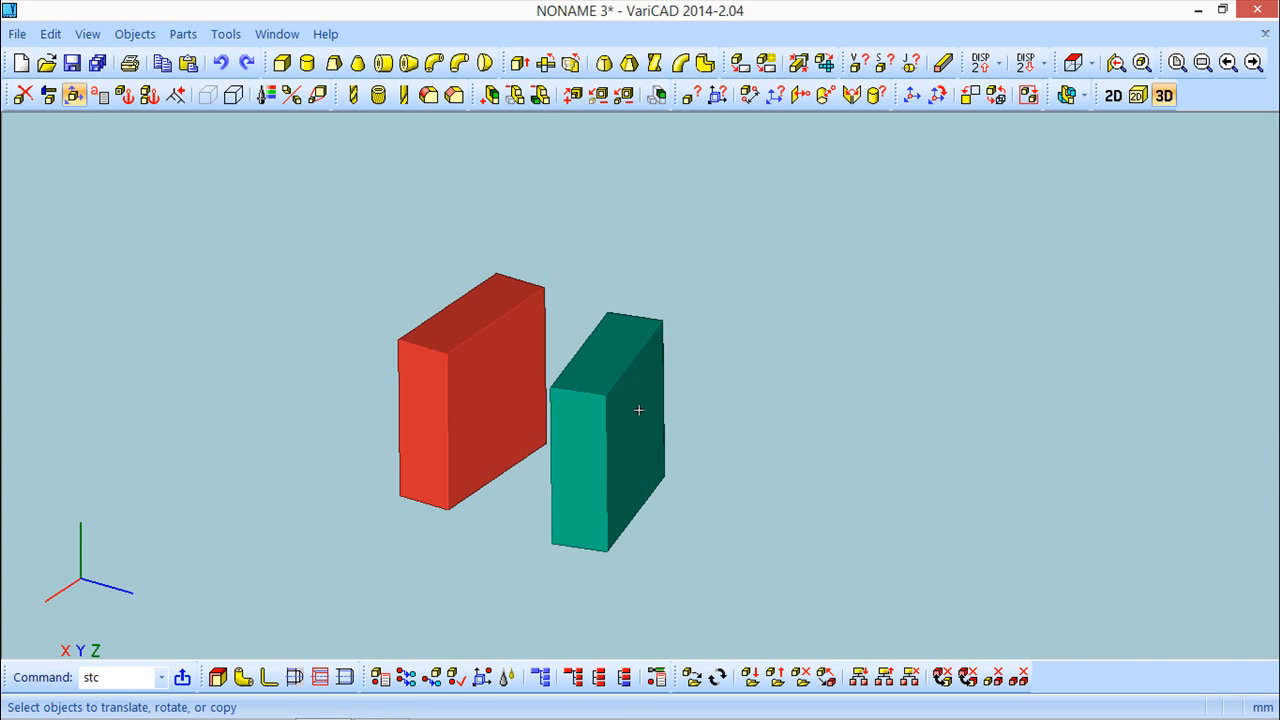
Try rotating the green box 15 degrees about its vertical Z axis, and undo the rotation
{"action": "left_click", "coordinate": [632, 368]}
{"action": "right_click", "coordinate": [745, 365]}
{"action": "middle_click_drag", "start_coordinate": [846, 462], "coordinate": [800, 457]}
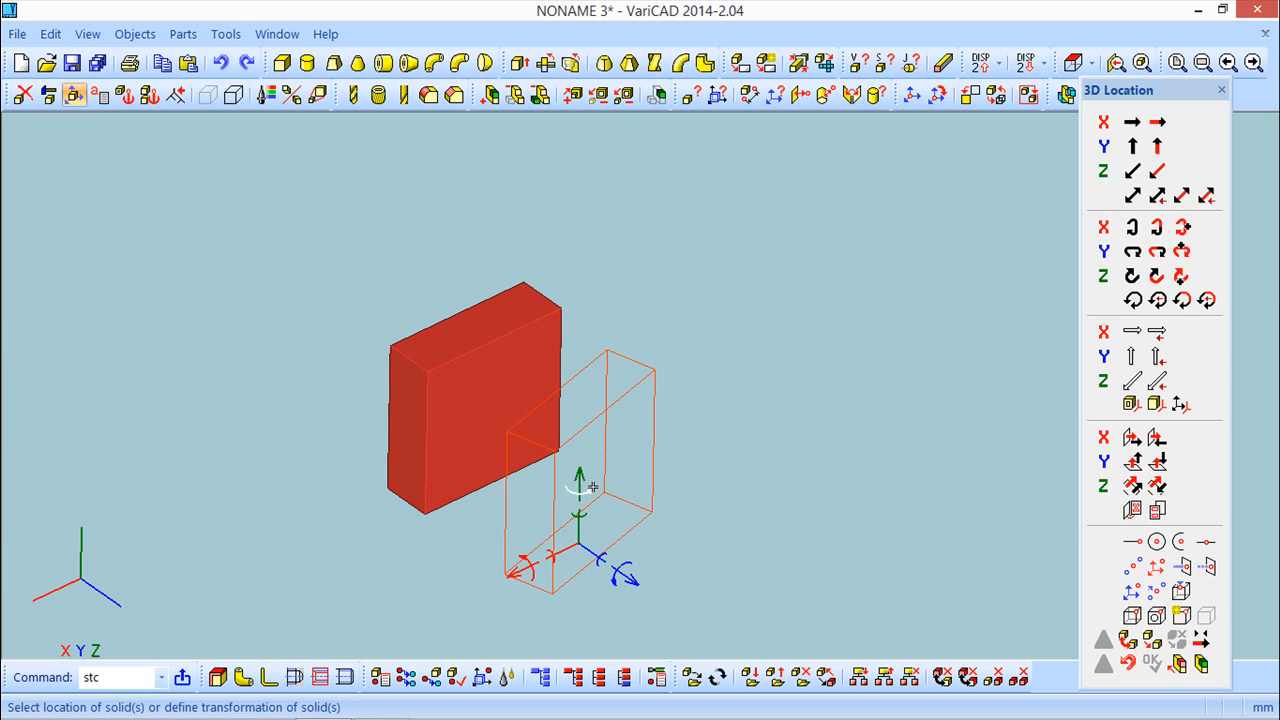
{"action": "left_click", "coordinate": [591, 486]}
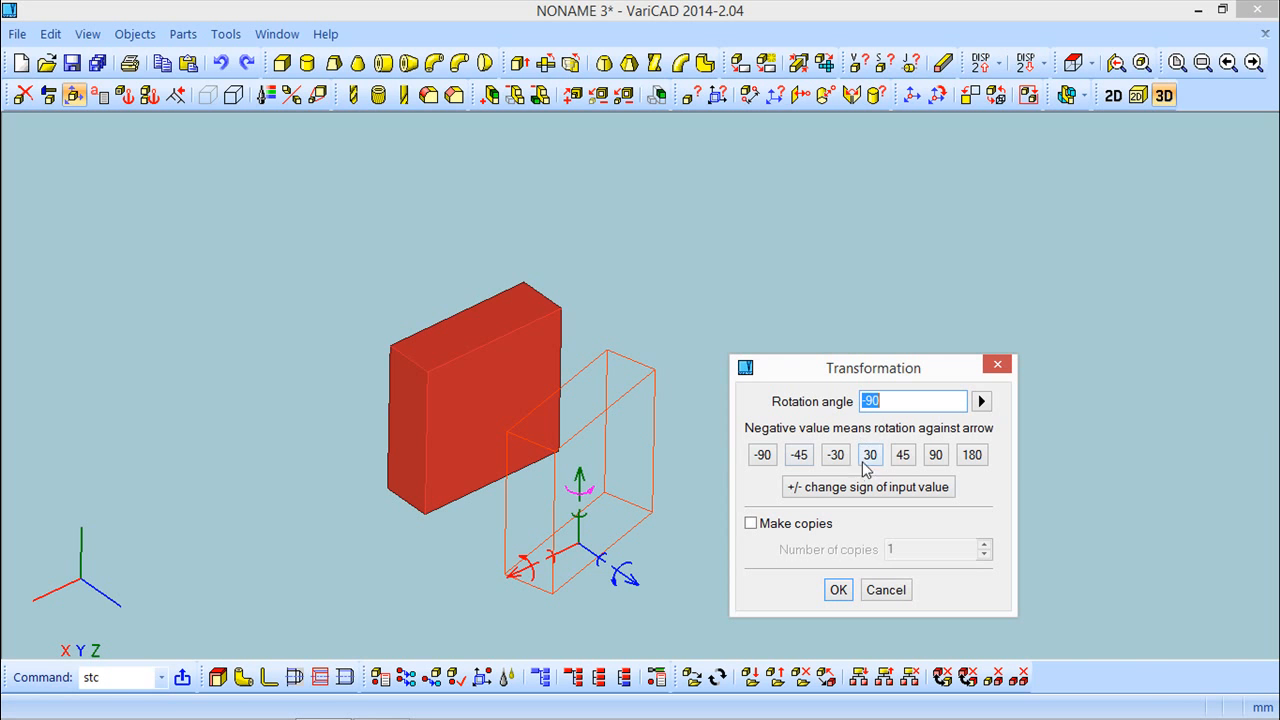
{"action": "type", "text": "1"}
{"action": "left_click", "coordinate": [838, 590]}
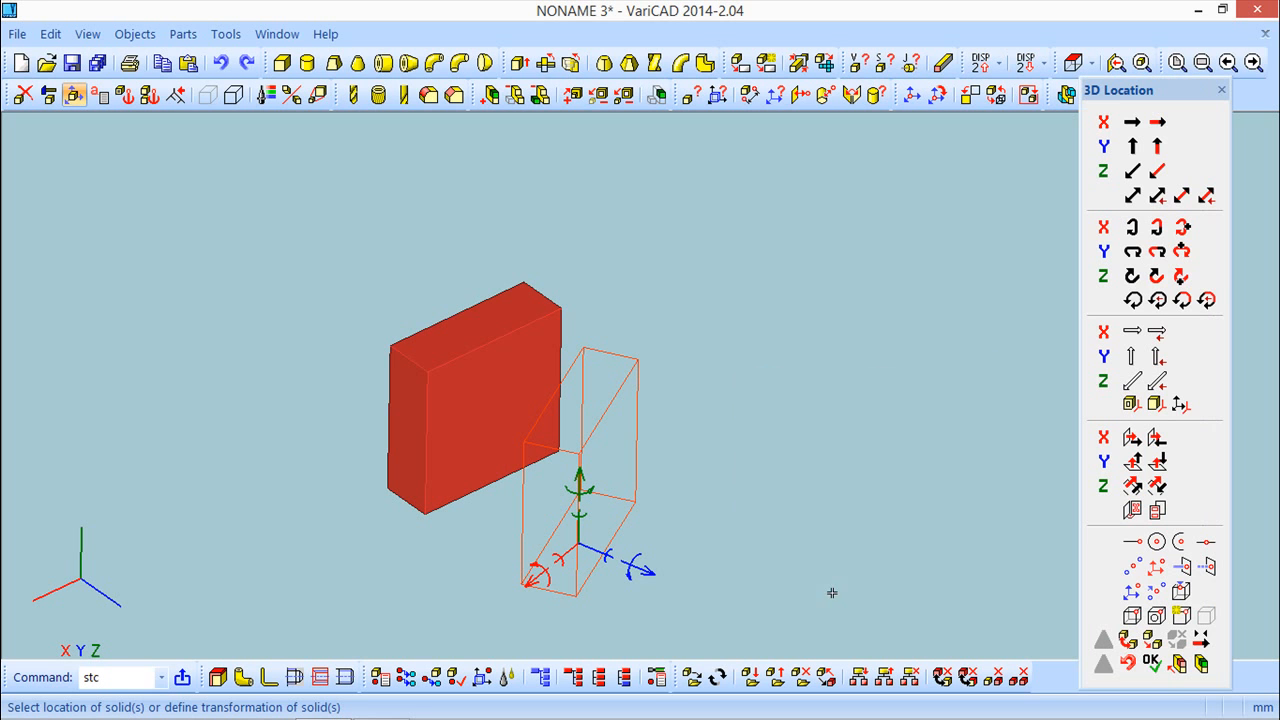
{"action": "left_click", "coordinate": [1153, 664]}
{"action": "mouse_move", "coordinate": [724, 394]}
{"action": "middle_mouse_down"}
{"action": "mouse_move", "coordinate": [703, 366]}
{"action": "mouse_move", "coordinate": [760, 371]}
{"action": "mouse_move", "coordinate": [716, 380]}
{"action": "middle_mouse_up"}
{"action": "key", "text": "Escape"}
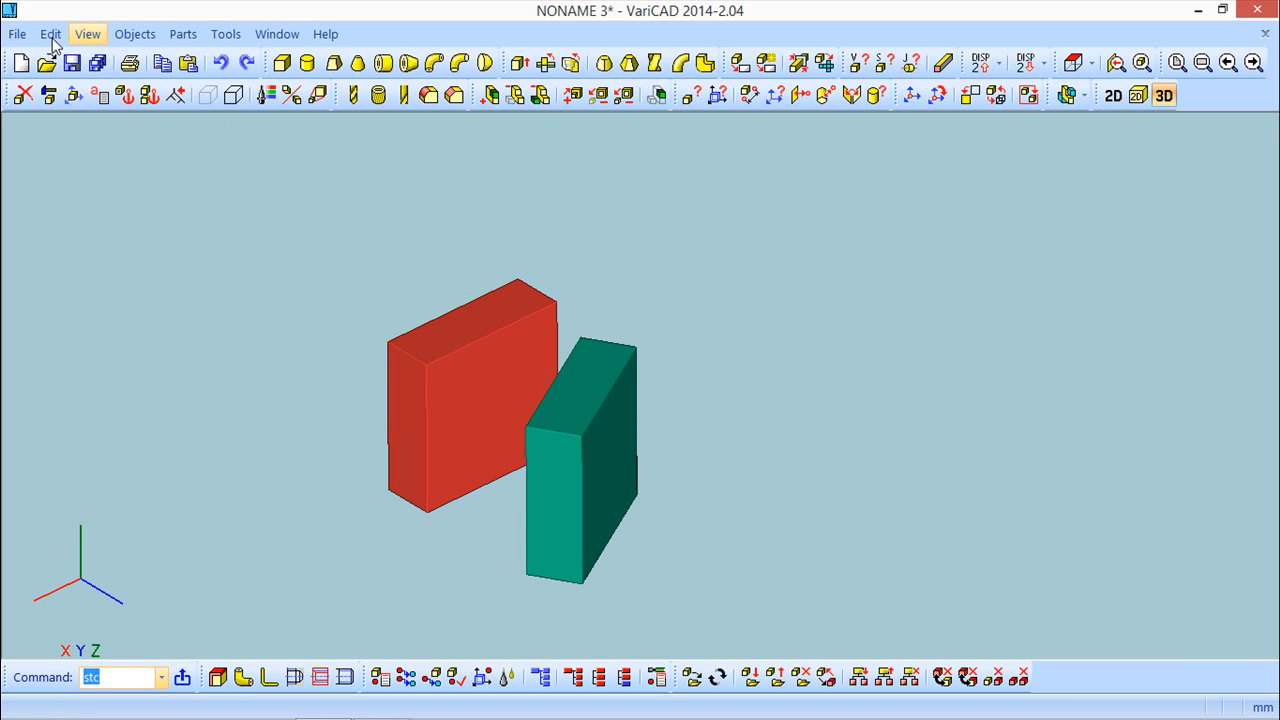
{"action": "left_click", "coordinate": [220, 63]}
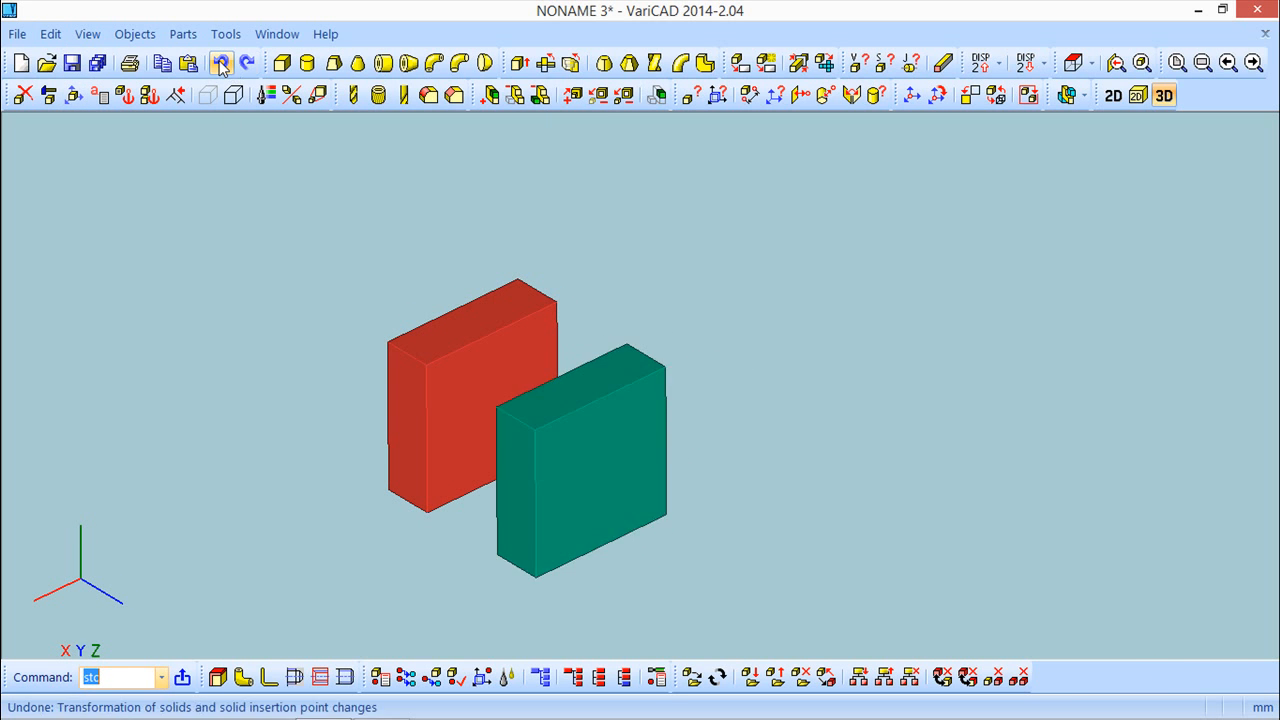
Start constraining the green box as a complete solid and give it an additional rotation of 15 degrees around its Z axis
{"action": "middle_click_drag", "start_coordinate": [636, 285], "coordinate": [723, 306]}
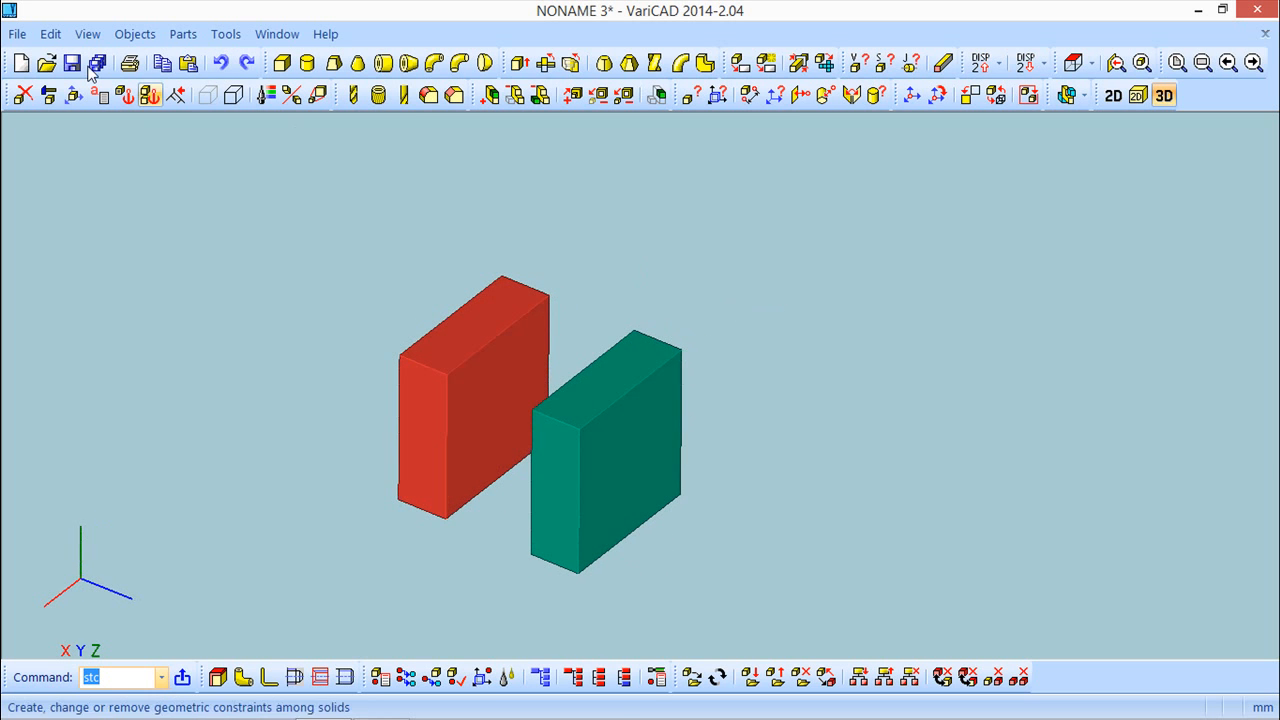
{"action": "left_click", "coordinate": [149, 95]}
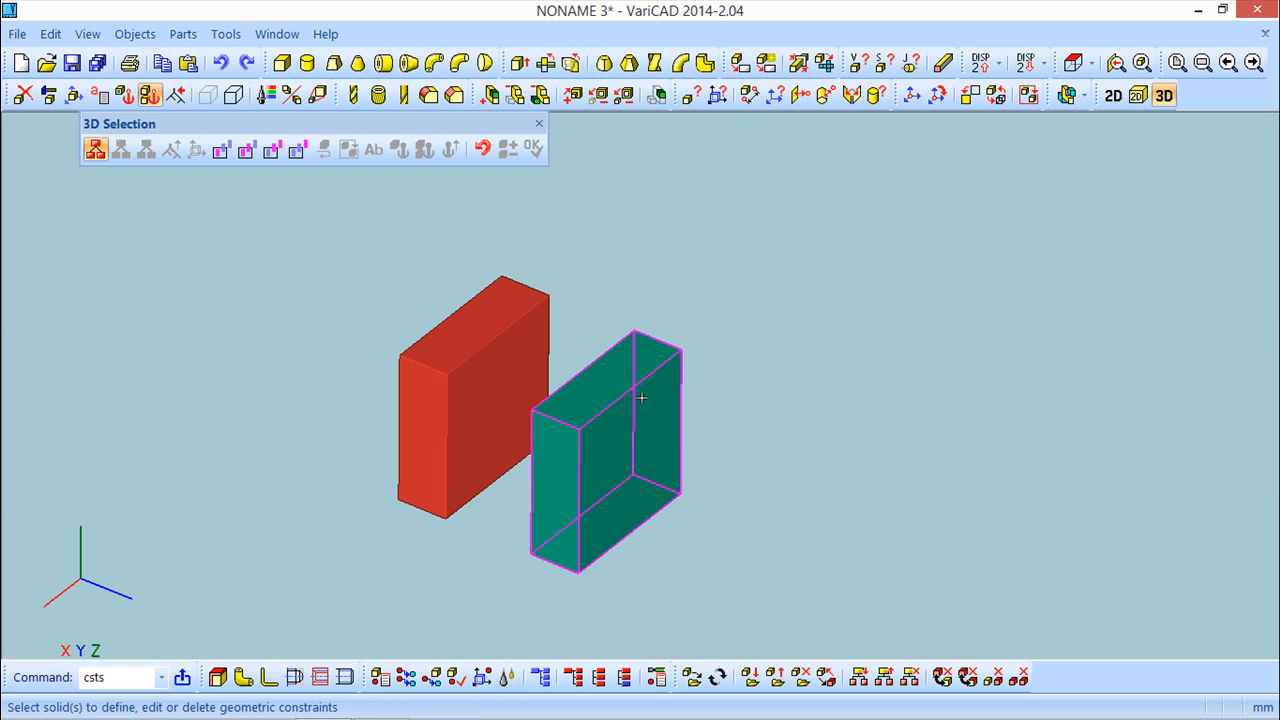
{"action": "left_click", "coordinate": [609, 357]}
{"action": "left_click", "coordinate": [531, 148]}
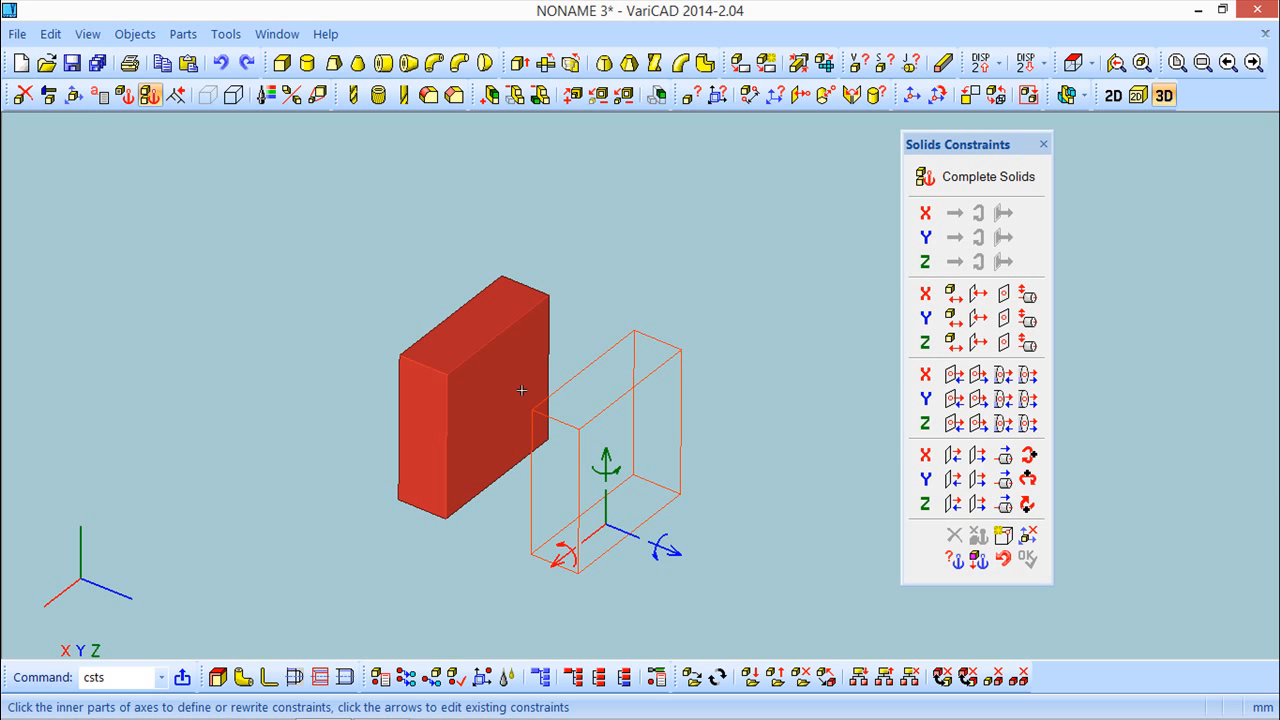
{"action": "left_click", "coordinate": [1027, 504]}
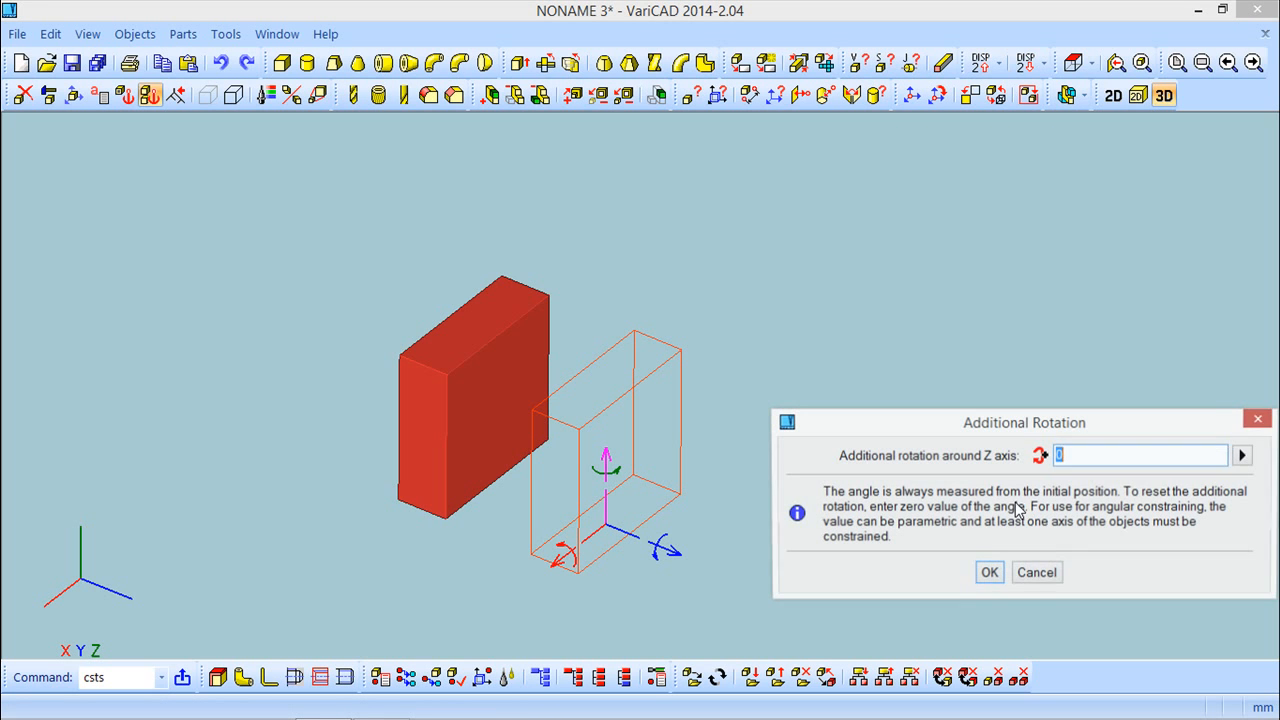
{"action": "type", "text": "15"}
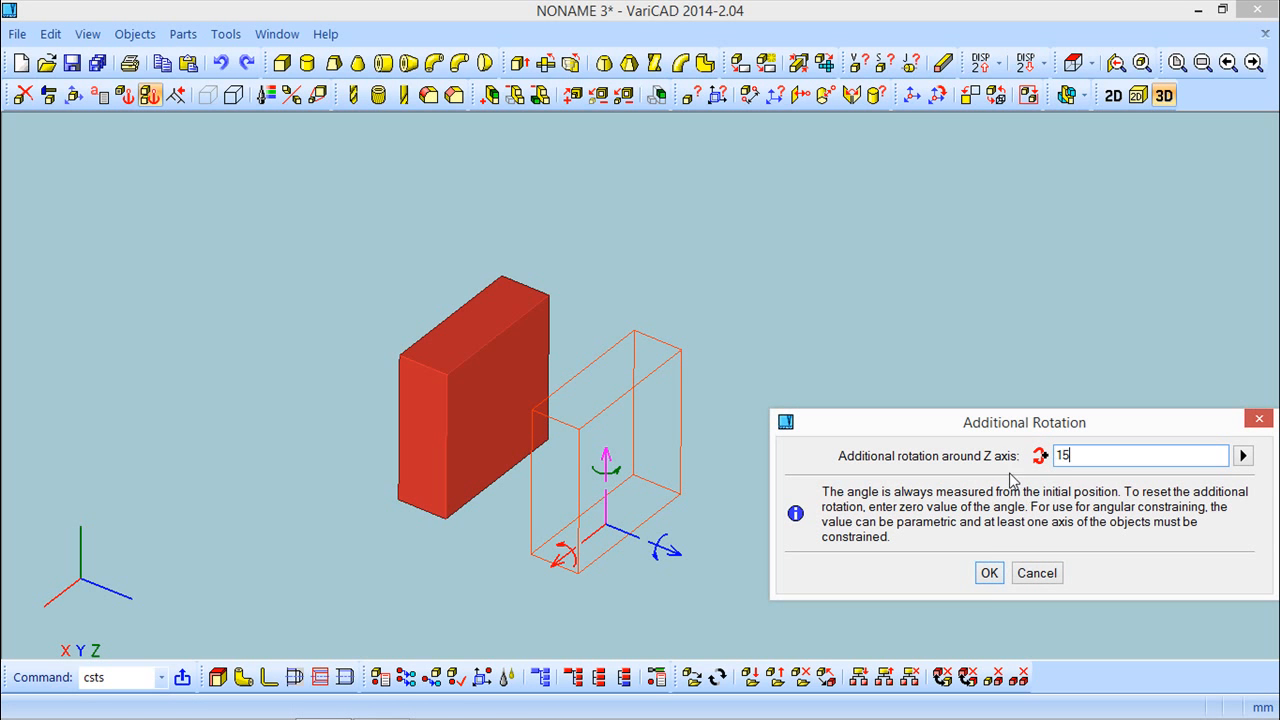
{"action": "left_click", "coordinate": [989, 574]}
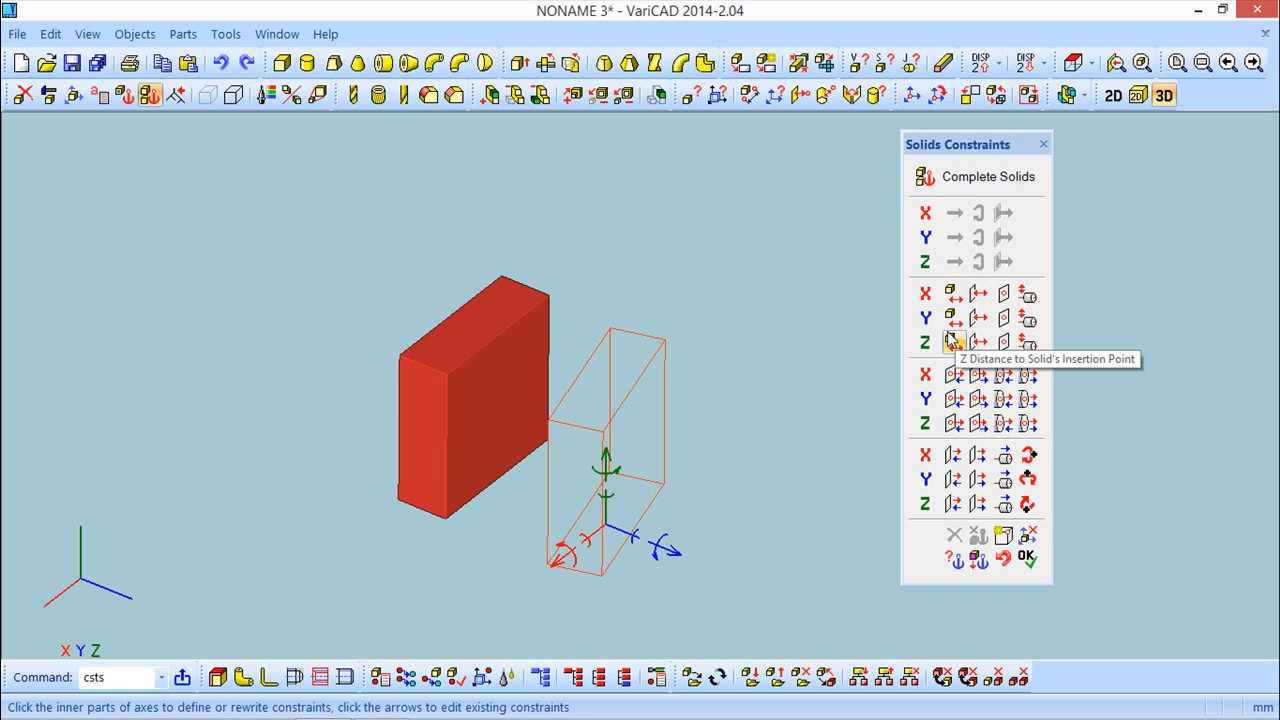
Constrain the green box's Y distance to the red box's facing patch at 23 mm, with the axis directed from the patch
{"action": "left_click", "coordinate": [977, 318]}
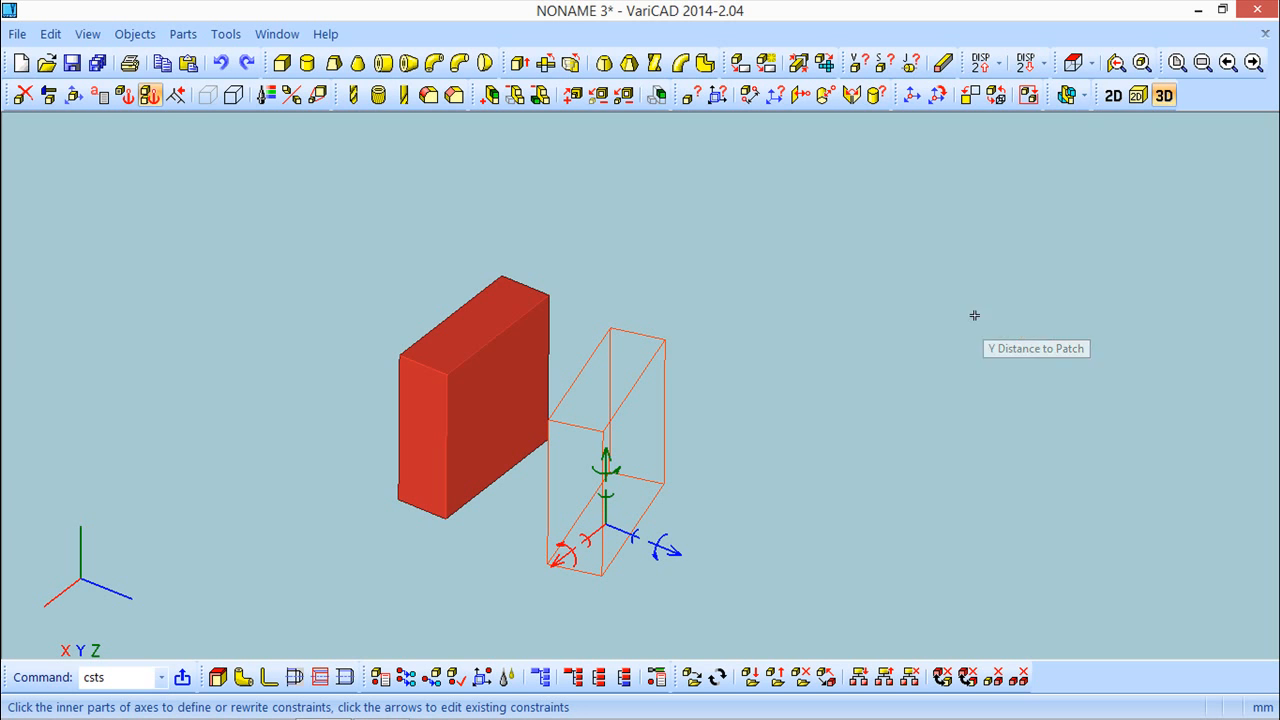
{"action": "left_click", "coordinate": [501, 390]}
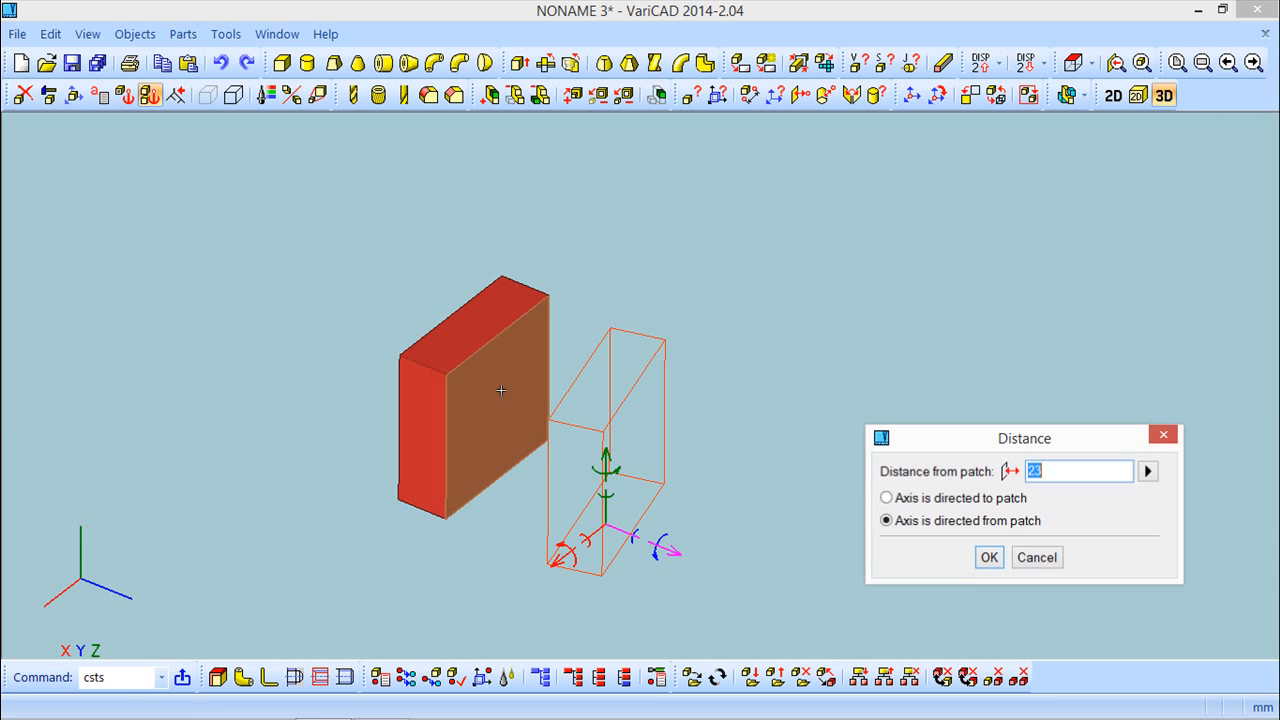
{"action": "left_click", "coordinate": [987, 558]}
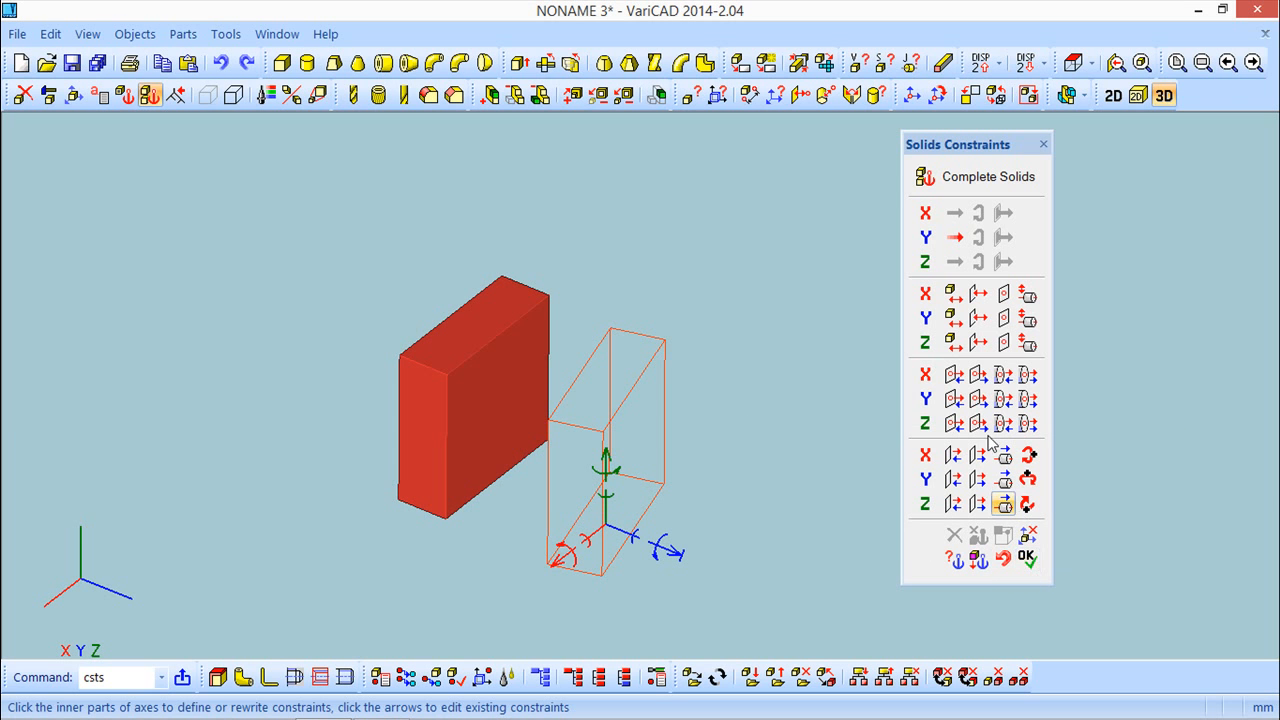
{"action": "left_click", "coordinate": [1027, 560]}
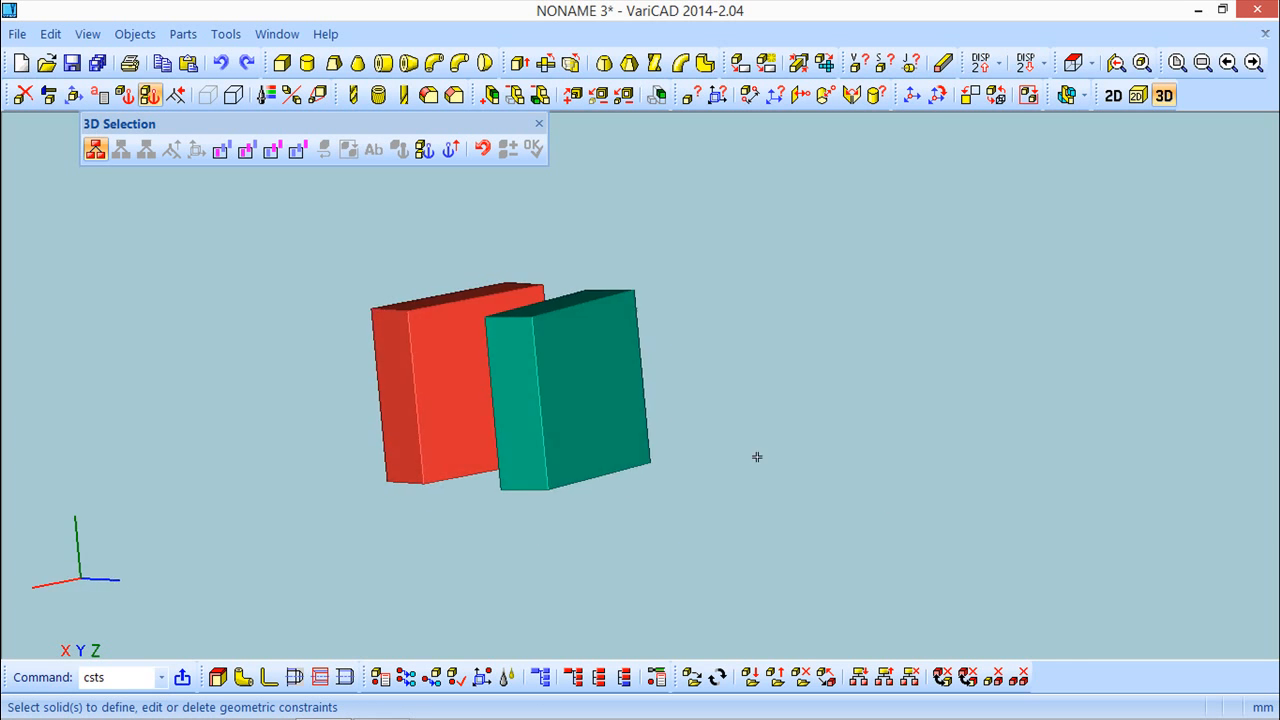
{"action": "middle_click_drag", "start_coordinate": [785, 481], "coordinate": [781, 486]}
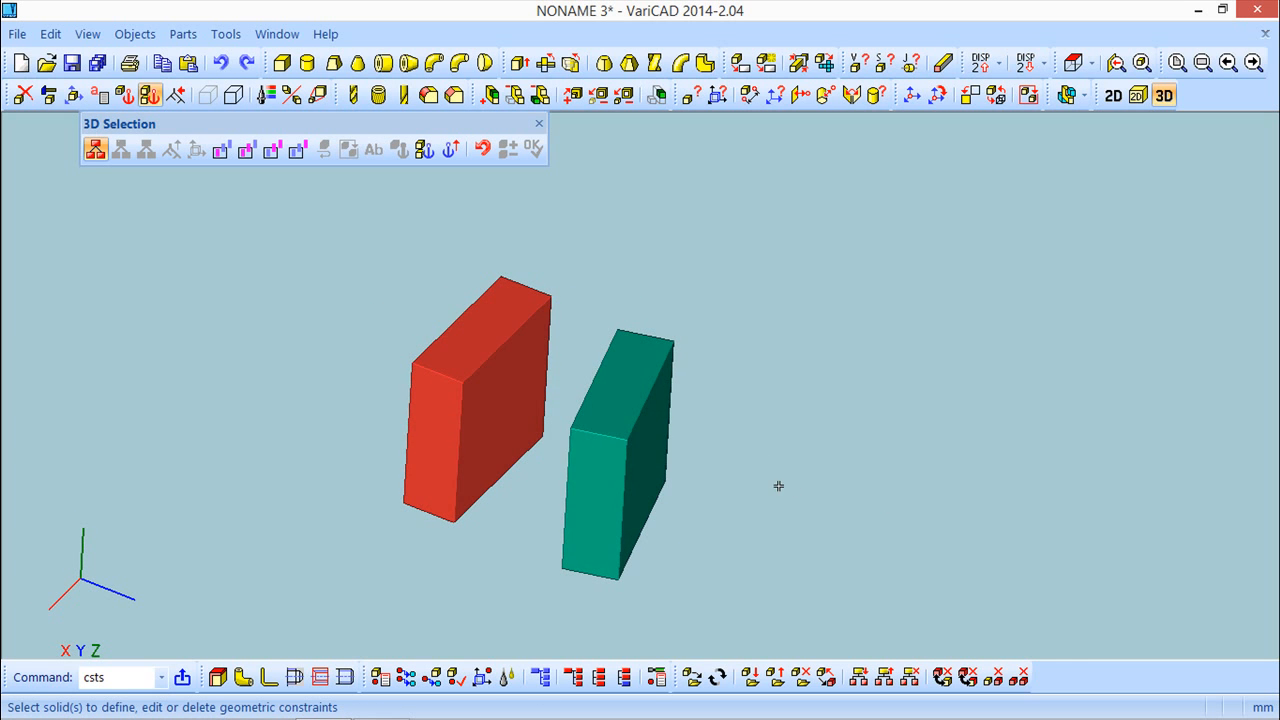
{"action": "left_click", "coordinate": [539, 123]}
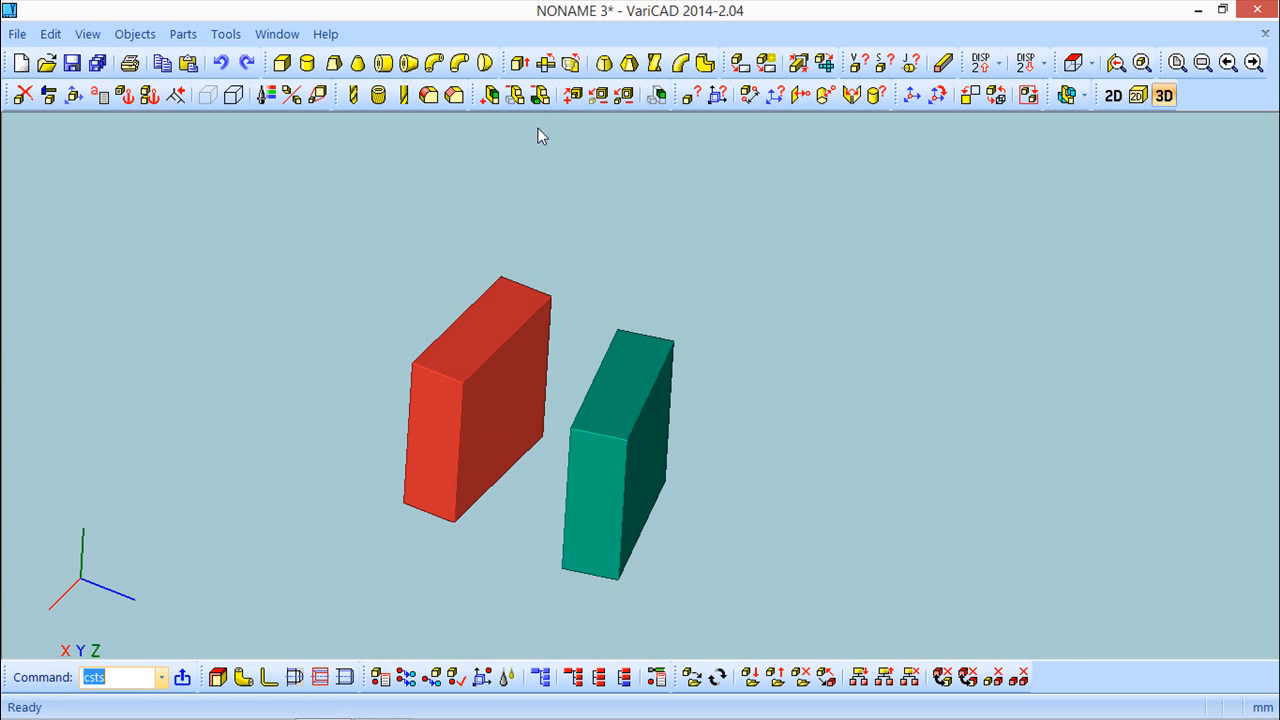
Move the red box freely away from its current place and confirm its new location
{"action": "left_click", "coordinate": [74, 95]}
{"action": "left_click", "coordinate": [463, 380]}
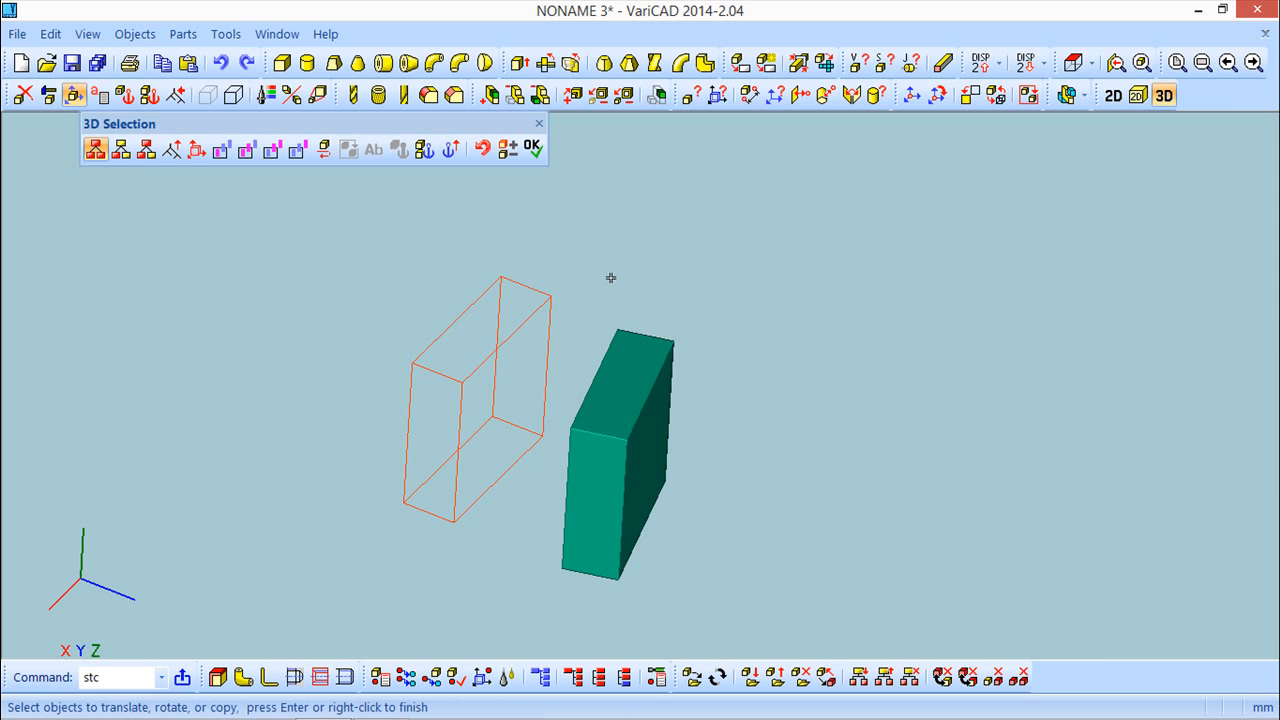
{"action": "right_click", "coordinate": [608, 279]}
{"action": "left_click_drag", "start_coordinate": [493, 477], "coordinate": [341, 393]}
{"action": "left_click", "coordinate": [1151, 662]}
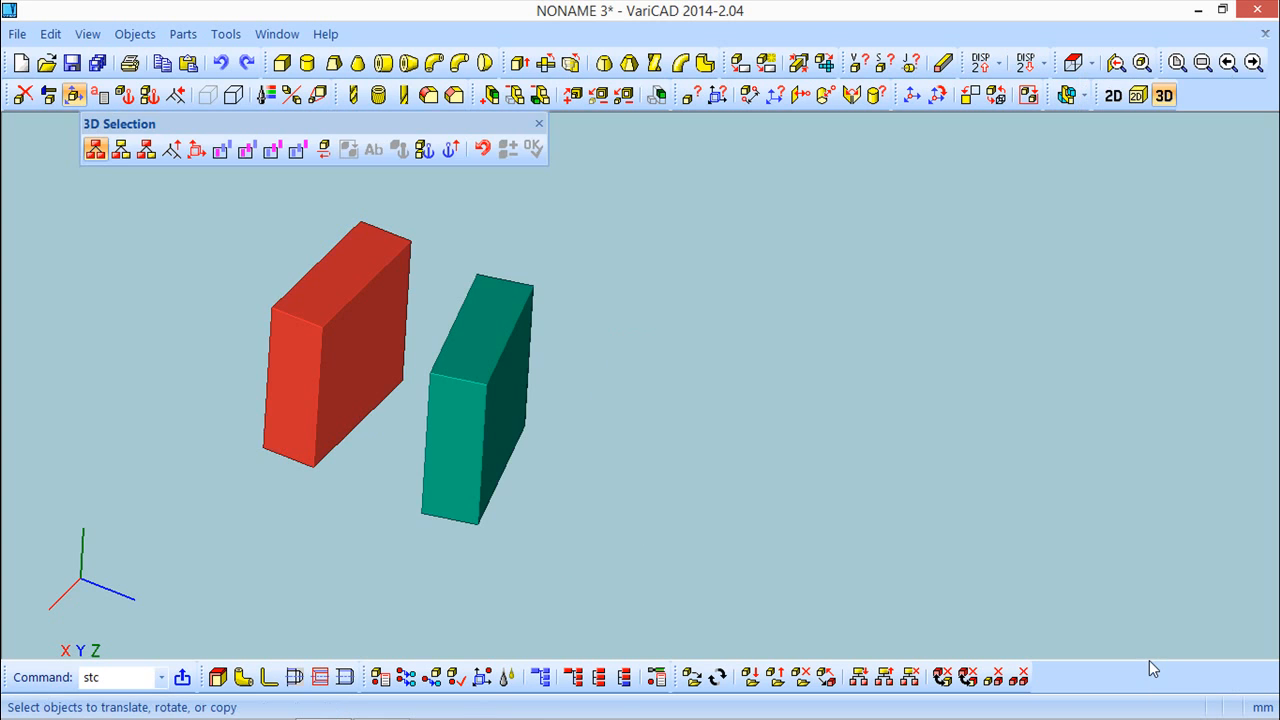
{"action": "left_click", "coordinate": [539, 124]}
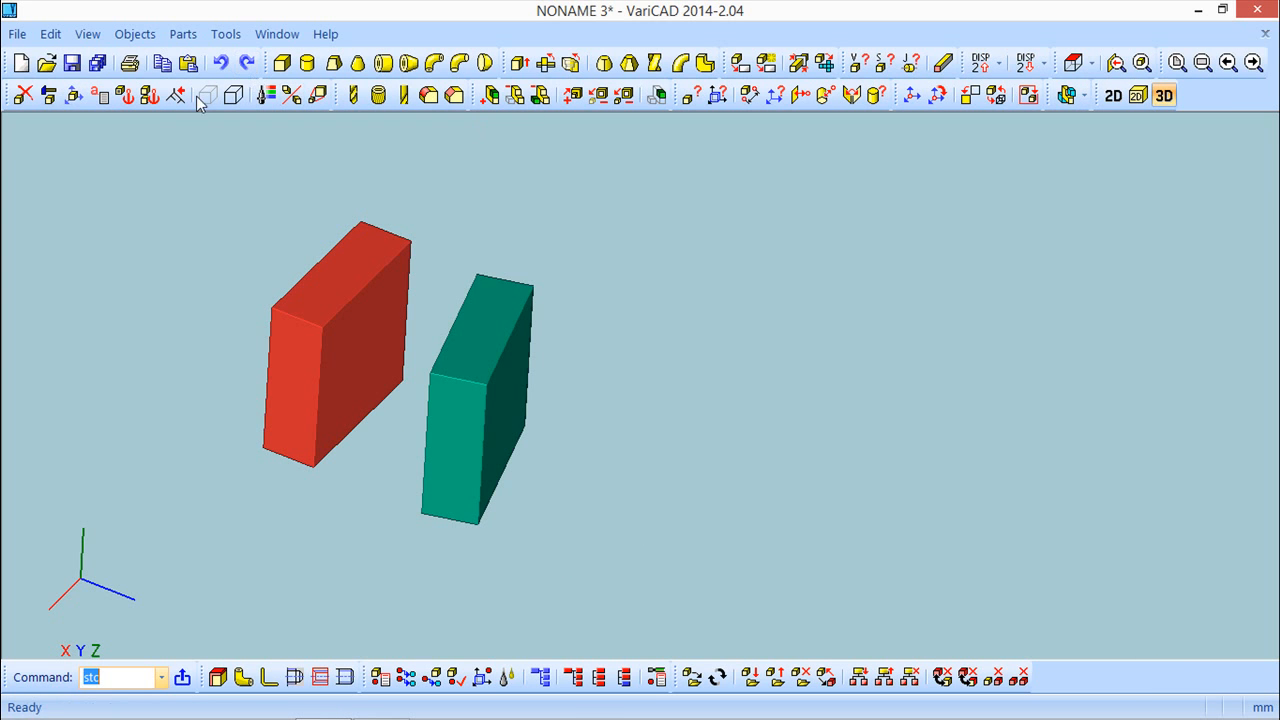
Rotate the red box by -10 degrees about its vertical Z axis
{"action": "left_click", "coordinate": [74, 96]}
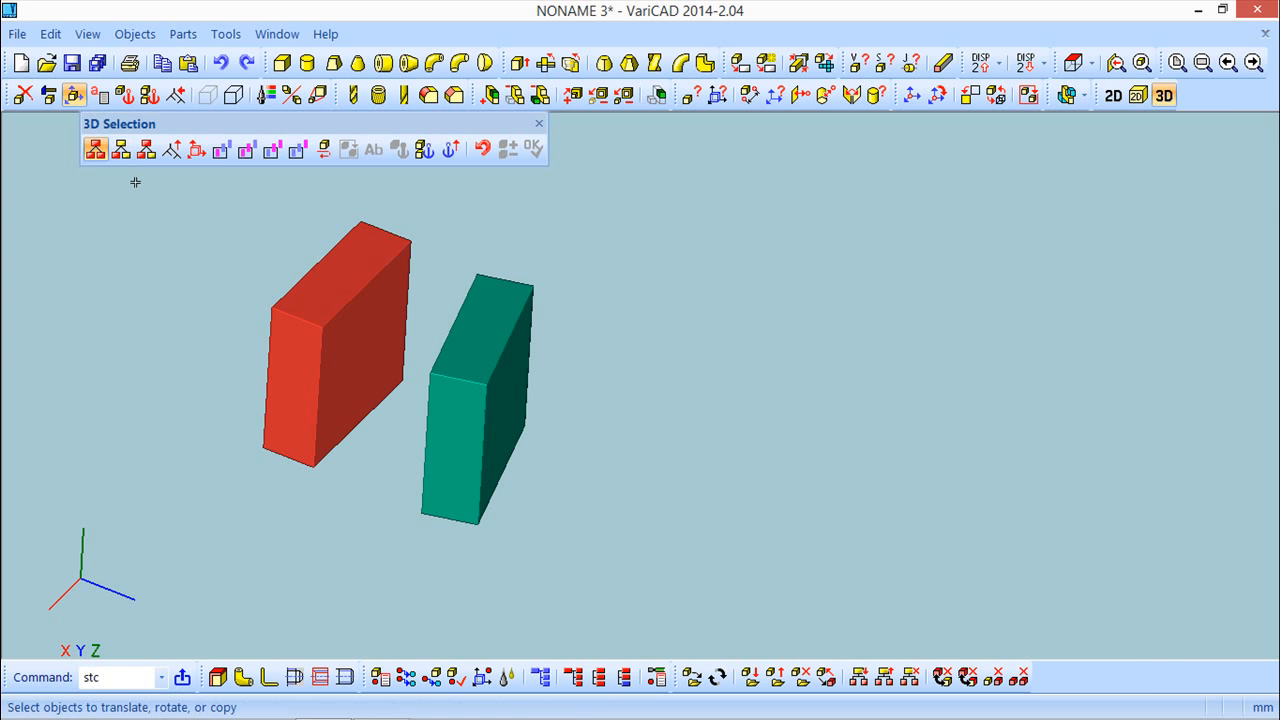
{"action": "left_click", "coordinate": [321, 285]}
{"action": "key", "text": "Return"}
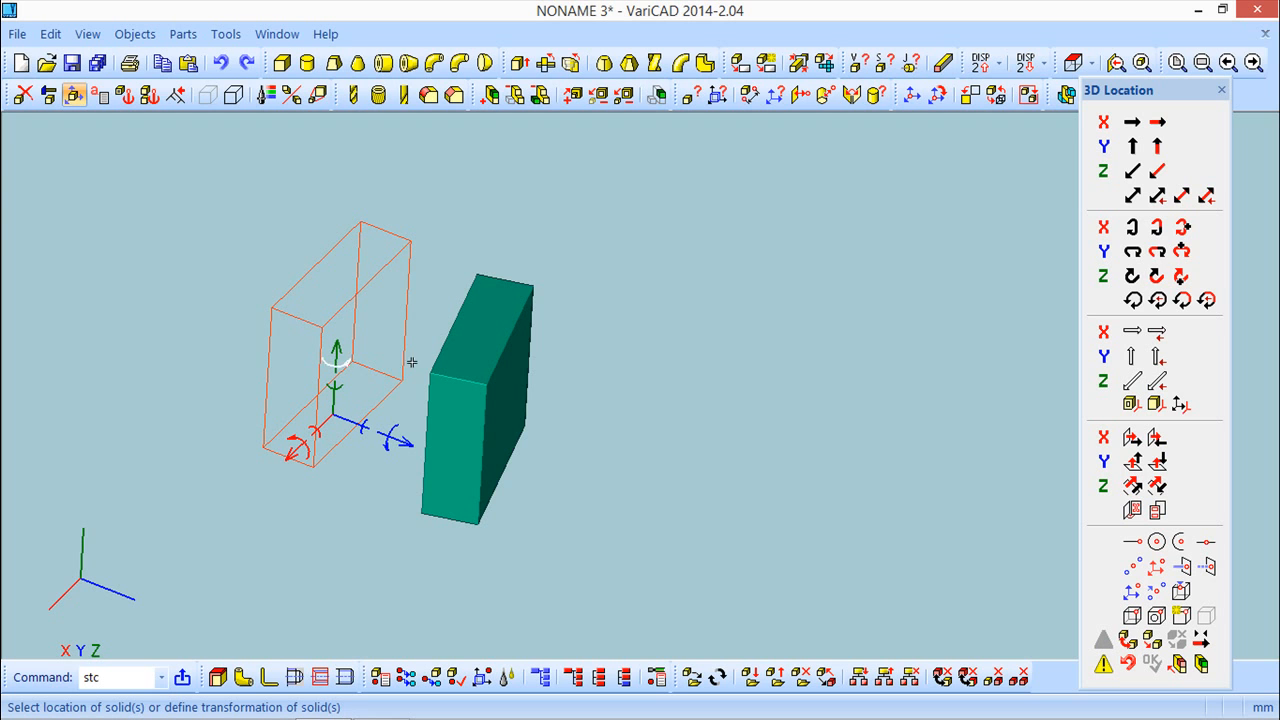
{"action": "left_click", "coordinate": [338, 360]}
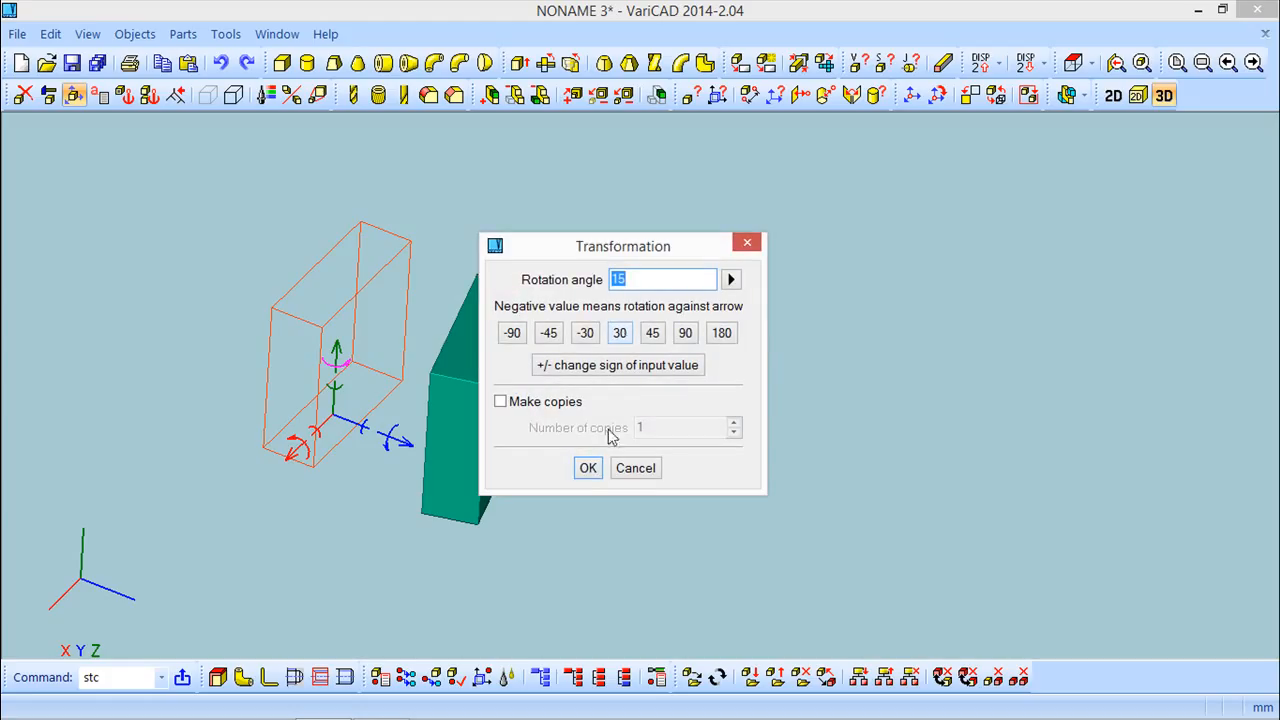
{"action": "type", "text": "10"}
{"action": "left_click", "coordinate": [583, 368]}
{"action": "left_click", "coordinate": [590, 475]}
{"action": "left_click", "coordinate": [1157, 672]}
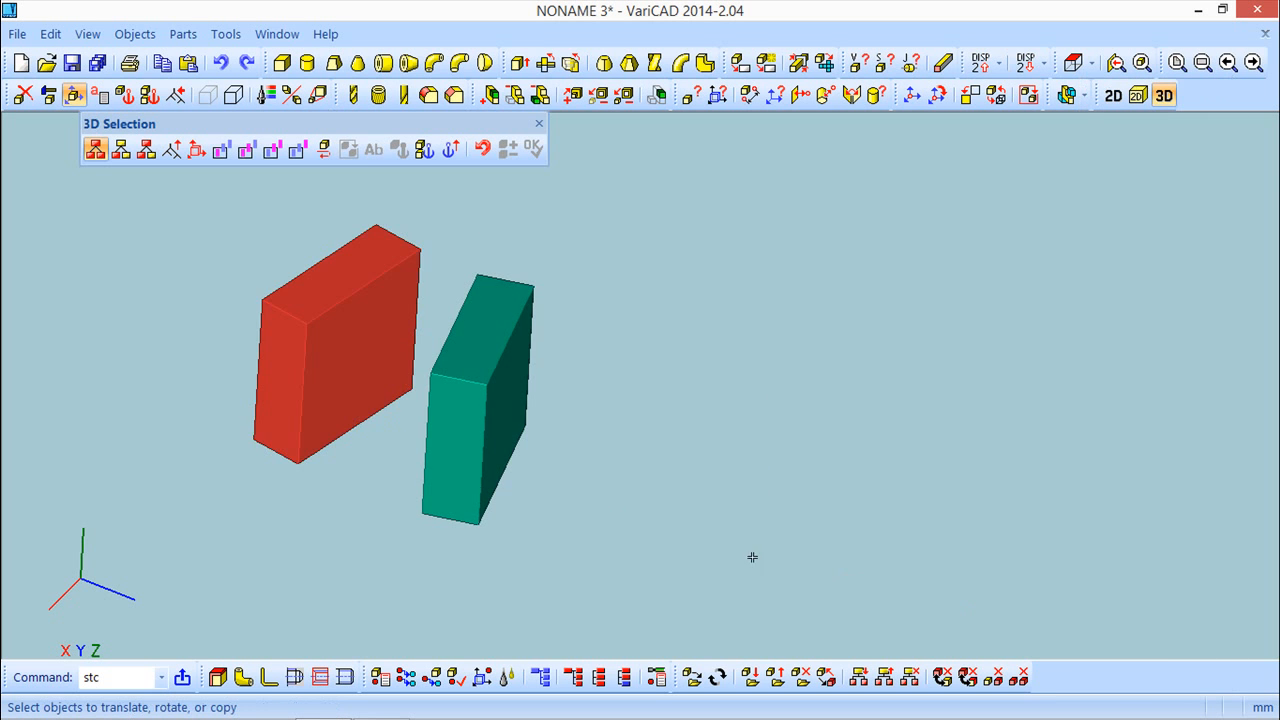
Examine the scheme of links among constrained groups and leave the transformation command
{"action": "mouse_move", "coordinate": [458, 420]}
{"action": "middle_mouse_down"}
{"action": "mouse_move", "coordinate": [497, 449]}
{"action": "mouse_move", "coordinate": [466, 520]}
{"action": "mouse_move", "coordinate": [474, 445]}
{"action": "mouse_move", "coordinate": [421, 420]}
{"action": "mouse_move", "coordinate": [457, 429]}
{"action": "mouse_move", "coordinate": [420, 423]}
{"action": "mouse_move", "coordinate": [474, 403]}
{"action": "mouse_move", "coordinate": [529, 416]}
{"action": "mouse_move", "coordinate": [467, 428]}
{"action": "middle_mouse_up"}
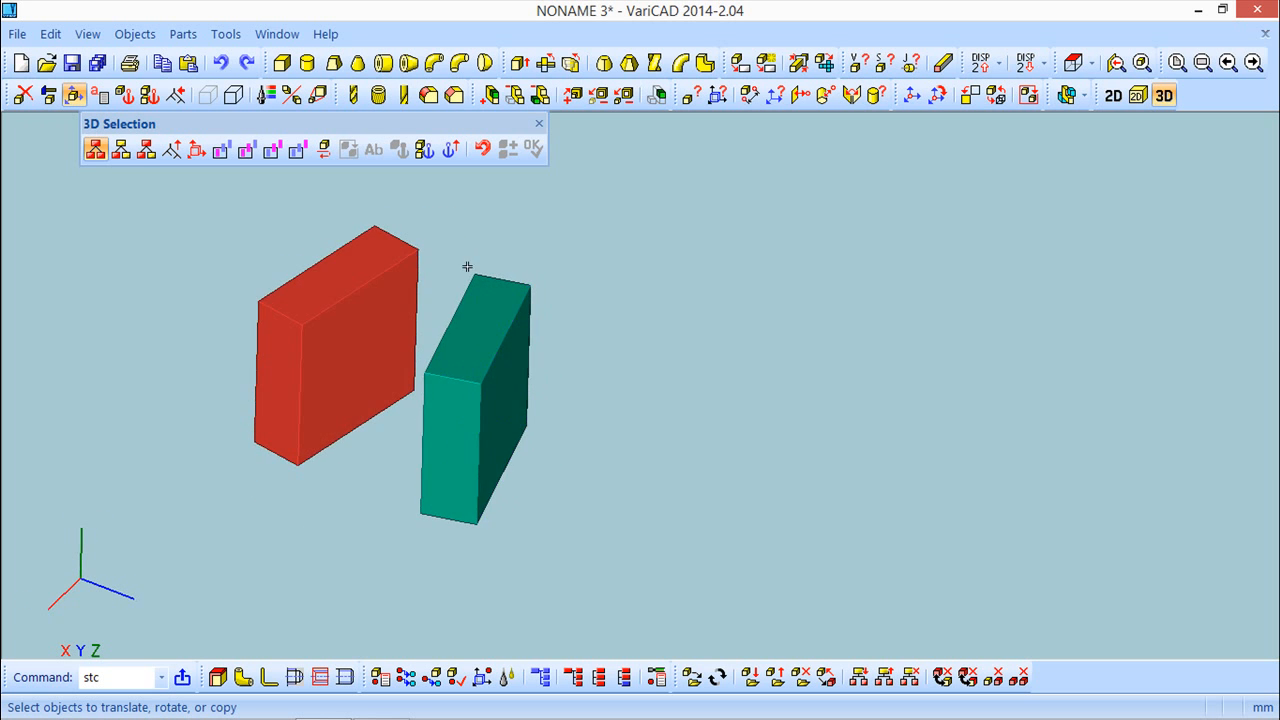
{"action": "left_click", "coordinate": [450, 148]}
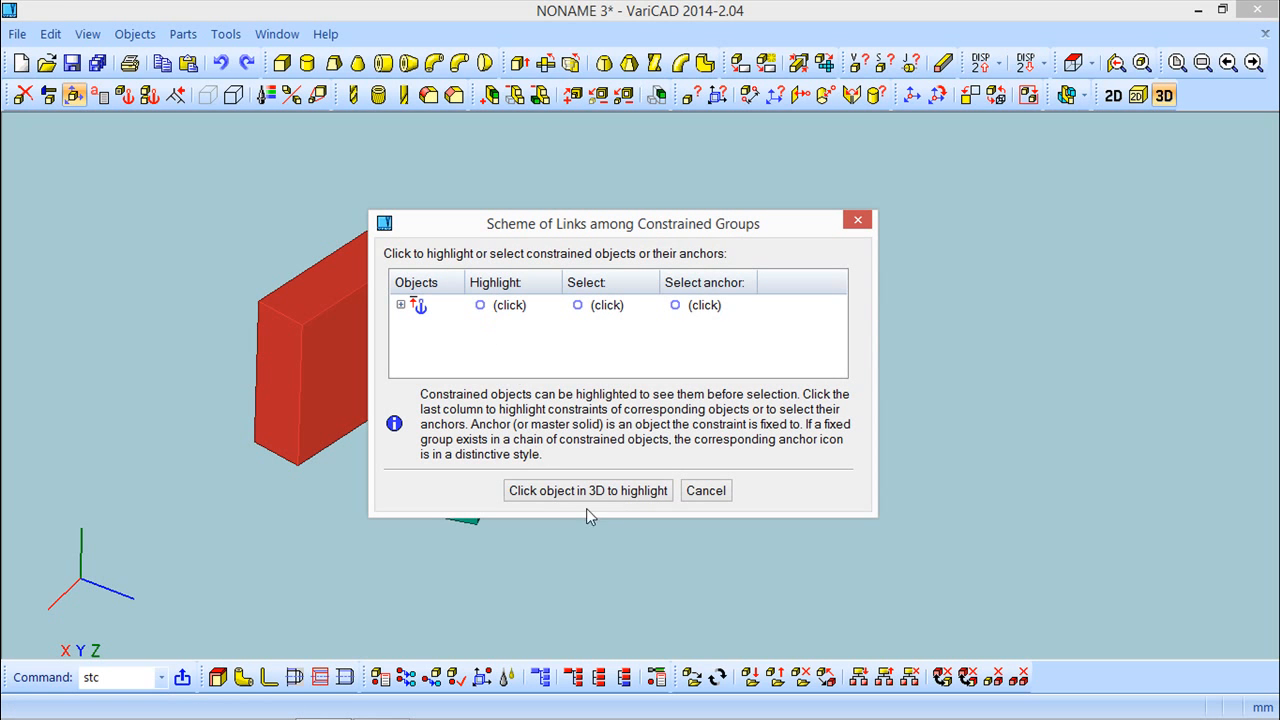
{"action": "left_click", "coordinate": [857, 220]}
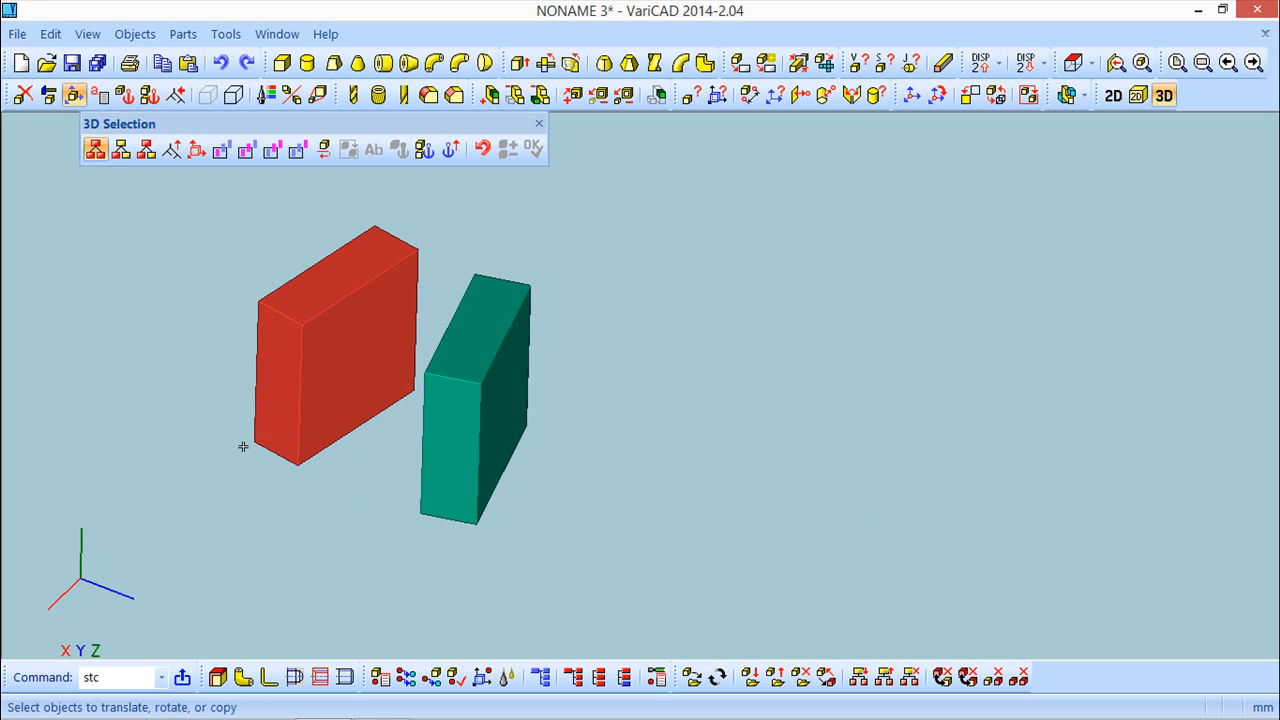
{"action": "key", "text": "Escape"}
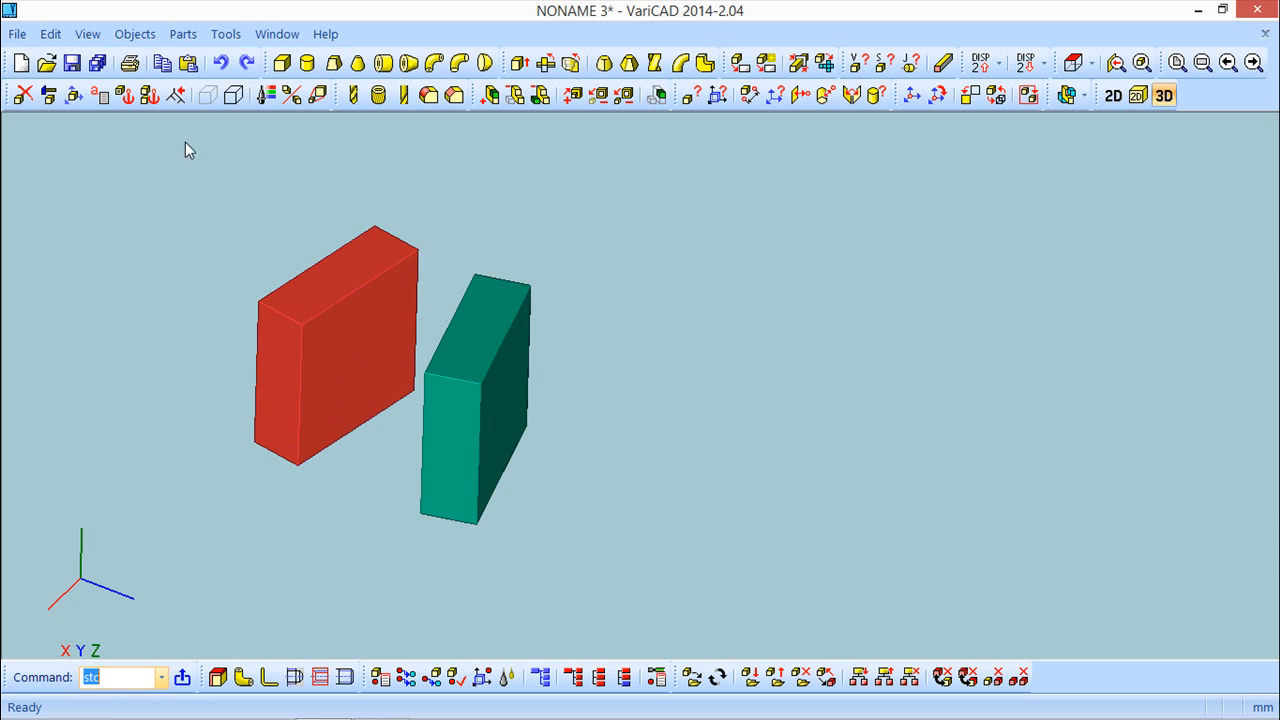
Create a box with height 30, width 30 and length 10 mm, and choose the red box as the solid to add it to
{"action": "left_click", "coordinate": [282, 62]}
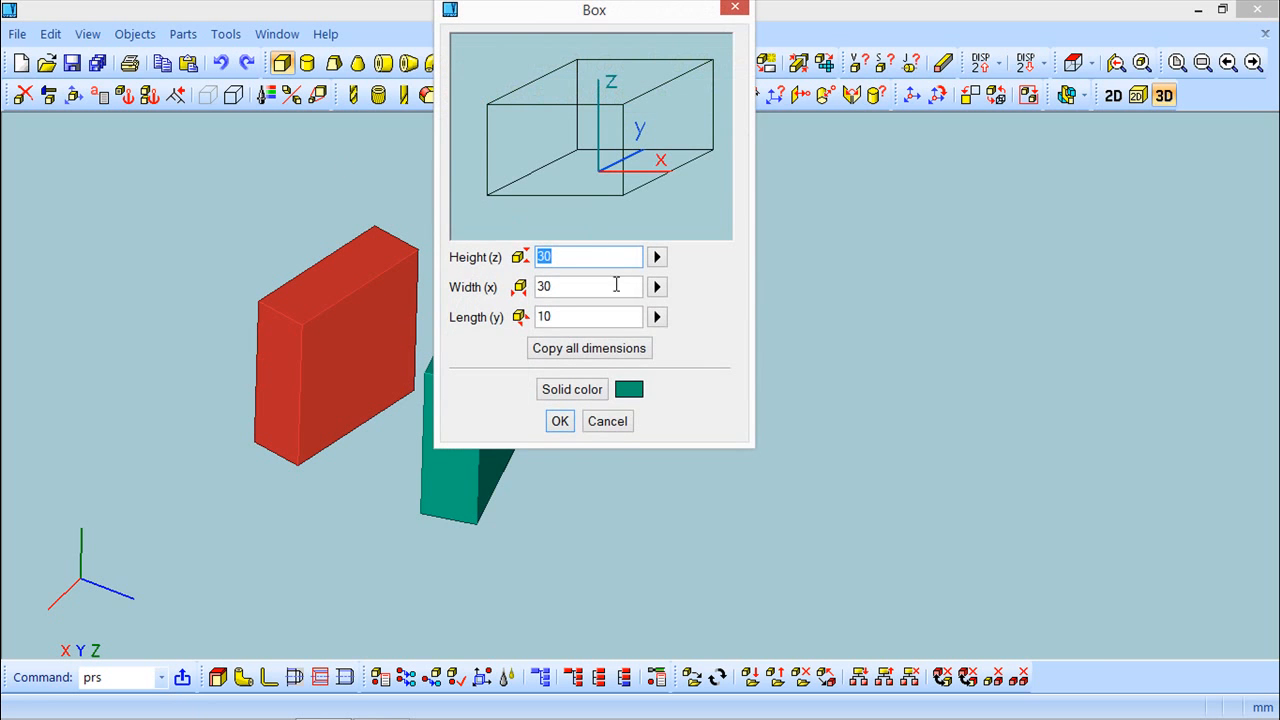
{"action": "left_click", "coordinate": [560, 421]}
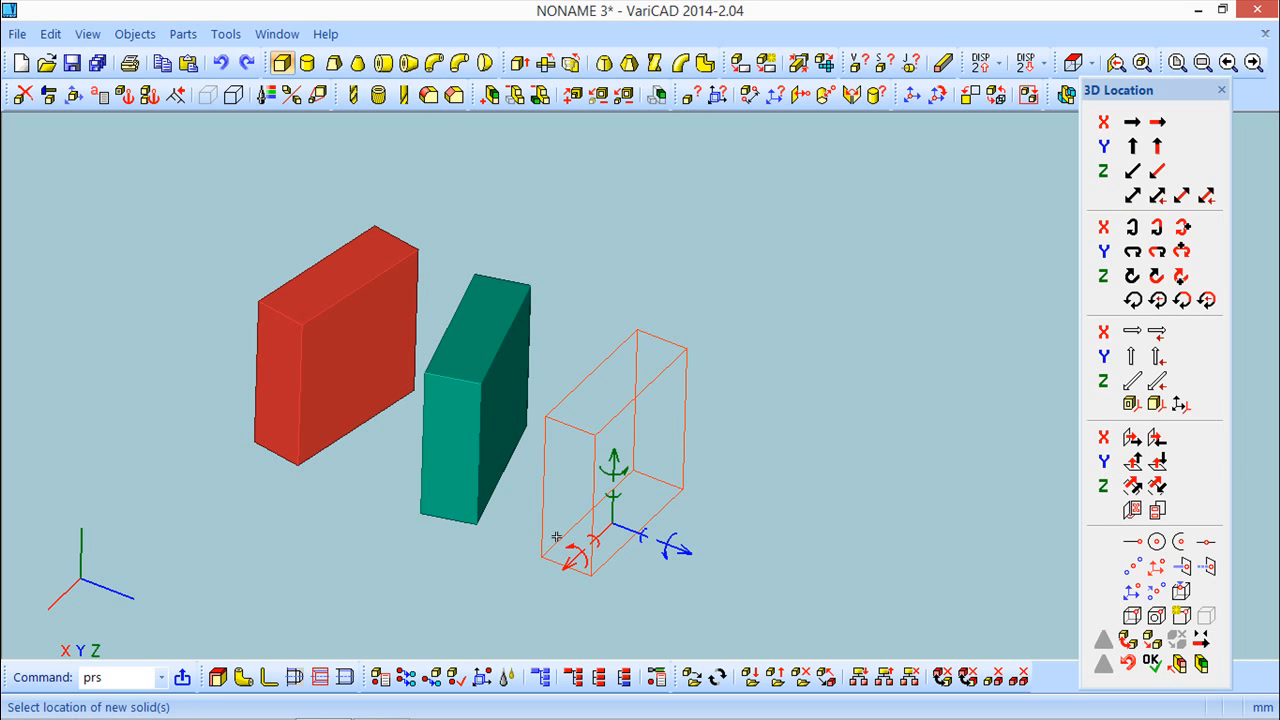
{"action": "left_click", "coordinate": [1177, 663]}
{"action": "left_click", "coordinate": [869, 634]}
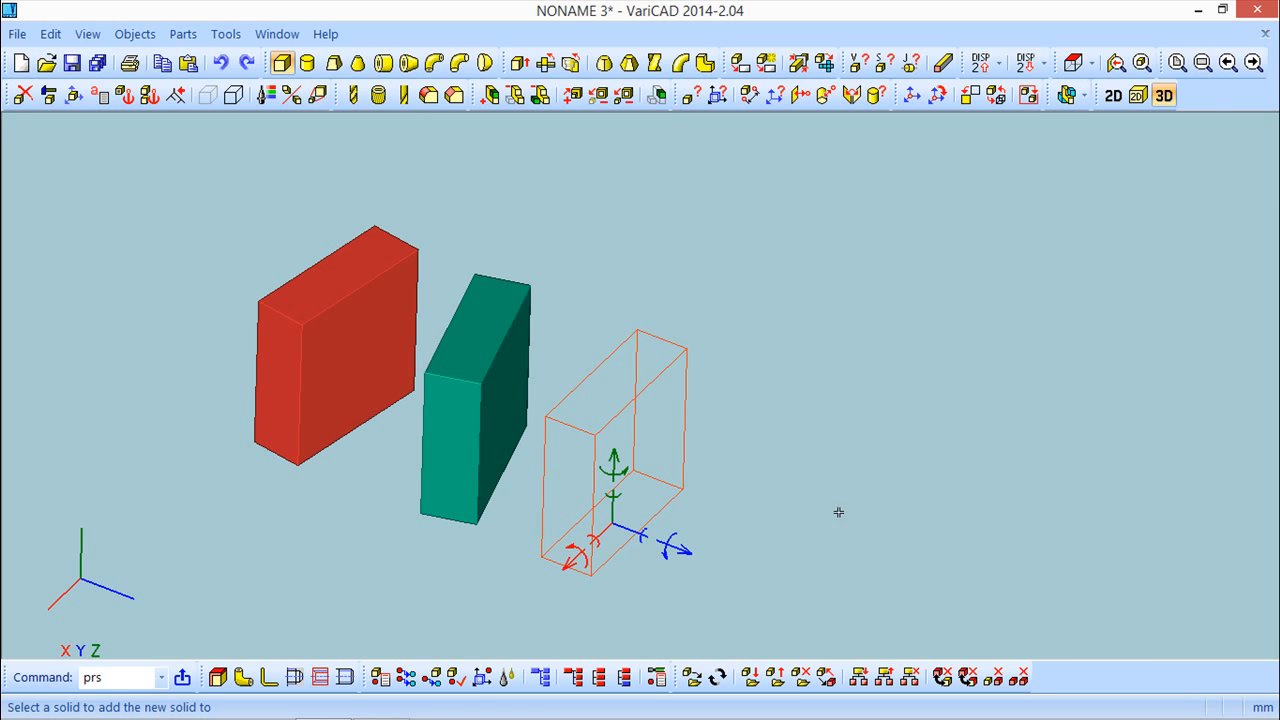
{"action": "left_click", "coordinate": [330, 308]}
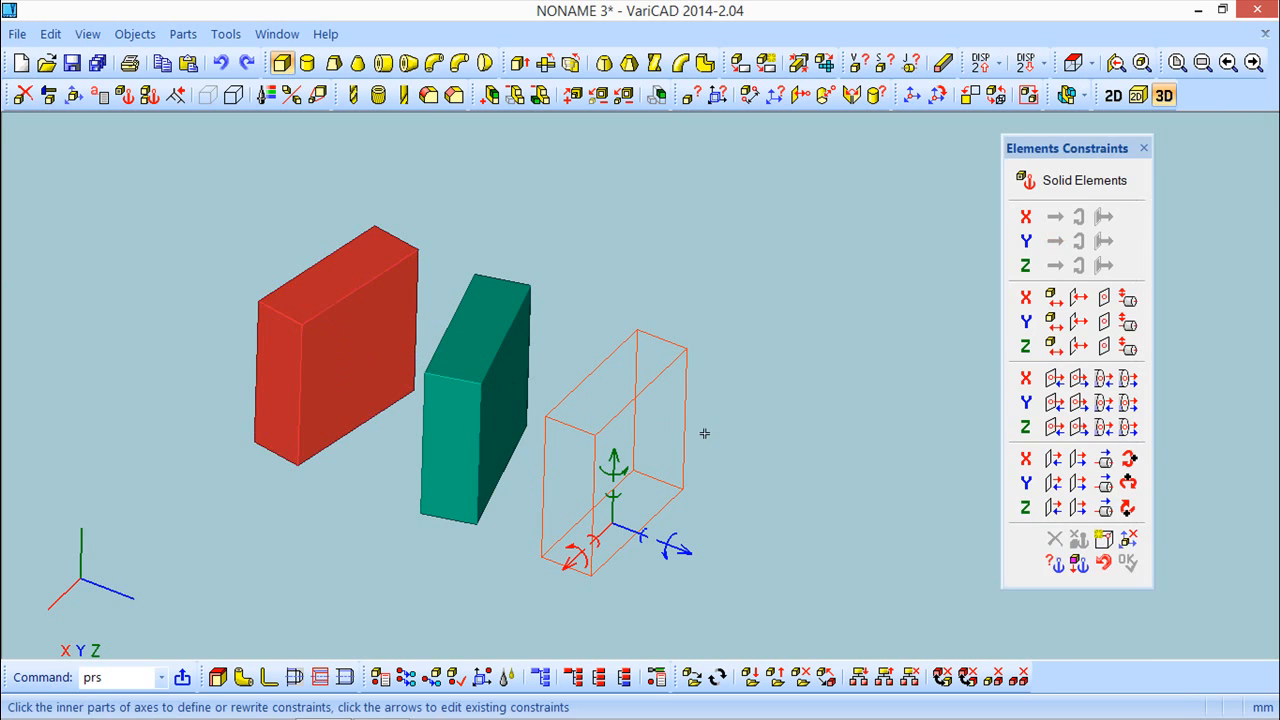
Constrain the new box at the red box's large patch facing the green box, with its X axis directed into the patch
{"action": "mouse_move", "coordinate": [731, 435]}
{"action": "middle_mouse_down"}
{"action": "mouse_move", "coordinate": [739, 427]}
{"action": "mouse_move", "coordinate": [729, 441]}
{"action": "middle_mouse_up"}
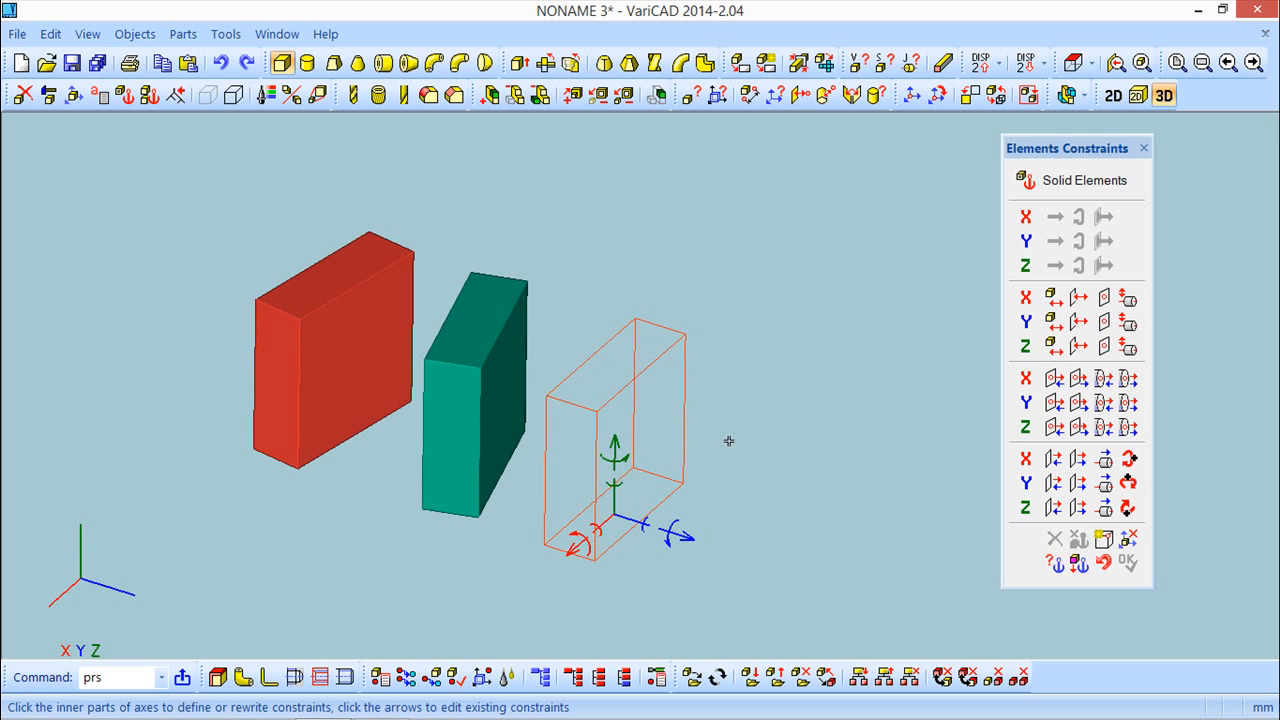
{"action": "left_click", "coordinate": [1053, 377]}
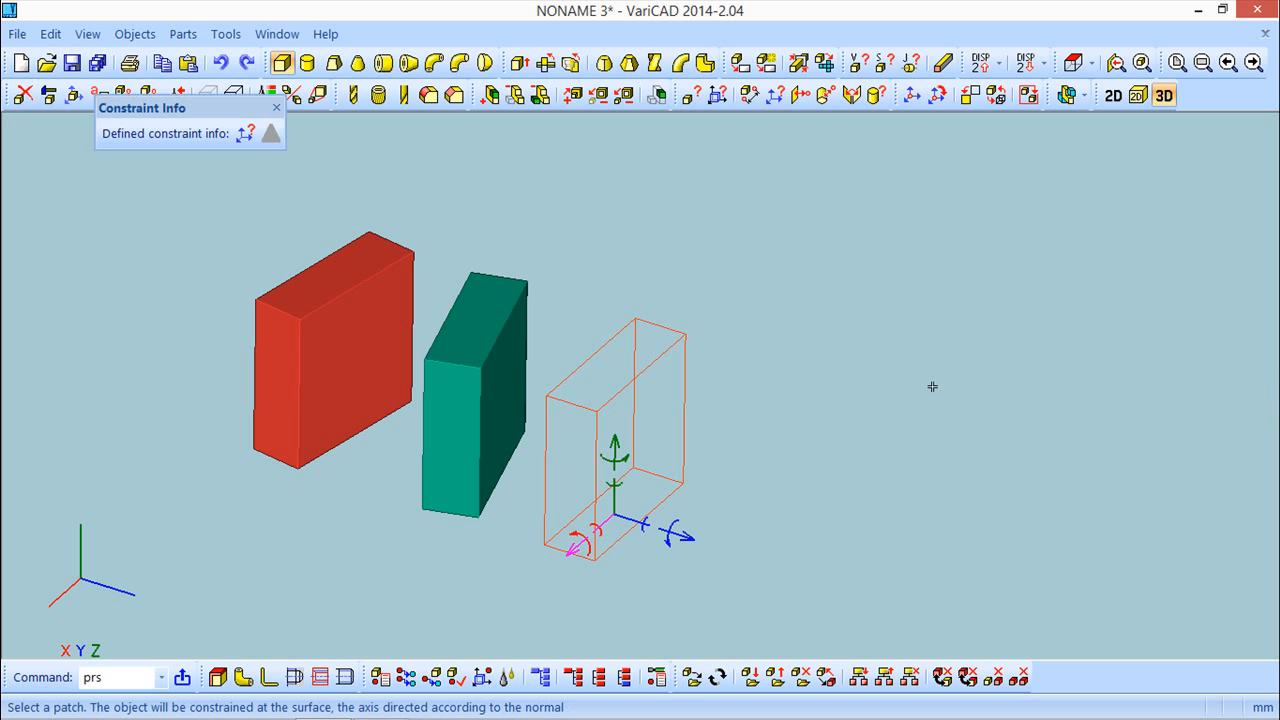
{"action": "left_click", "coordinate": [310, 357]}
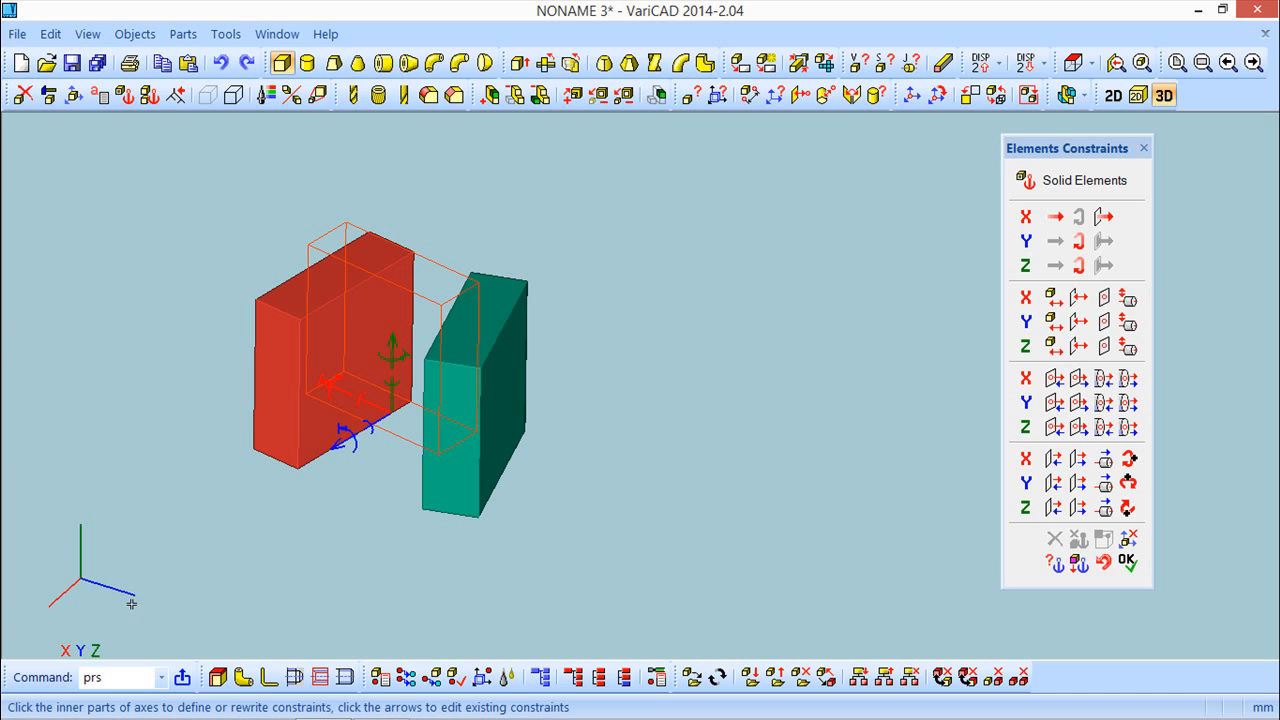
{"action": "middle_click_drag", "start_coordinate": [614, 429], "coordinate": [784, 418]}
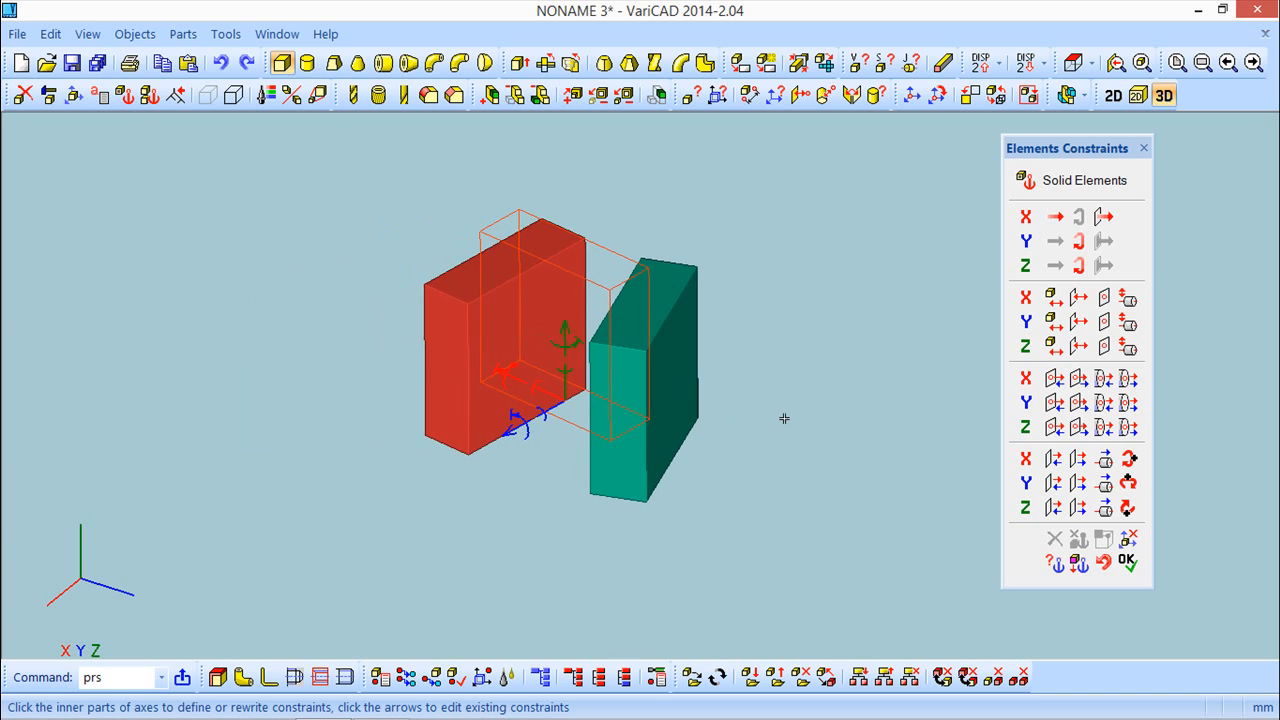
{"action": "left_click", "coordinate": [1077, 377]}
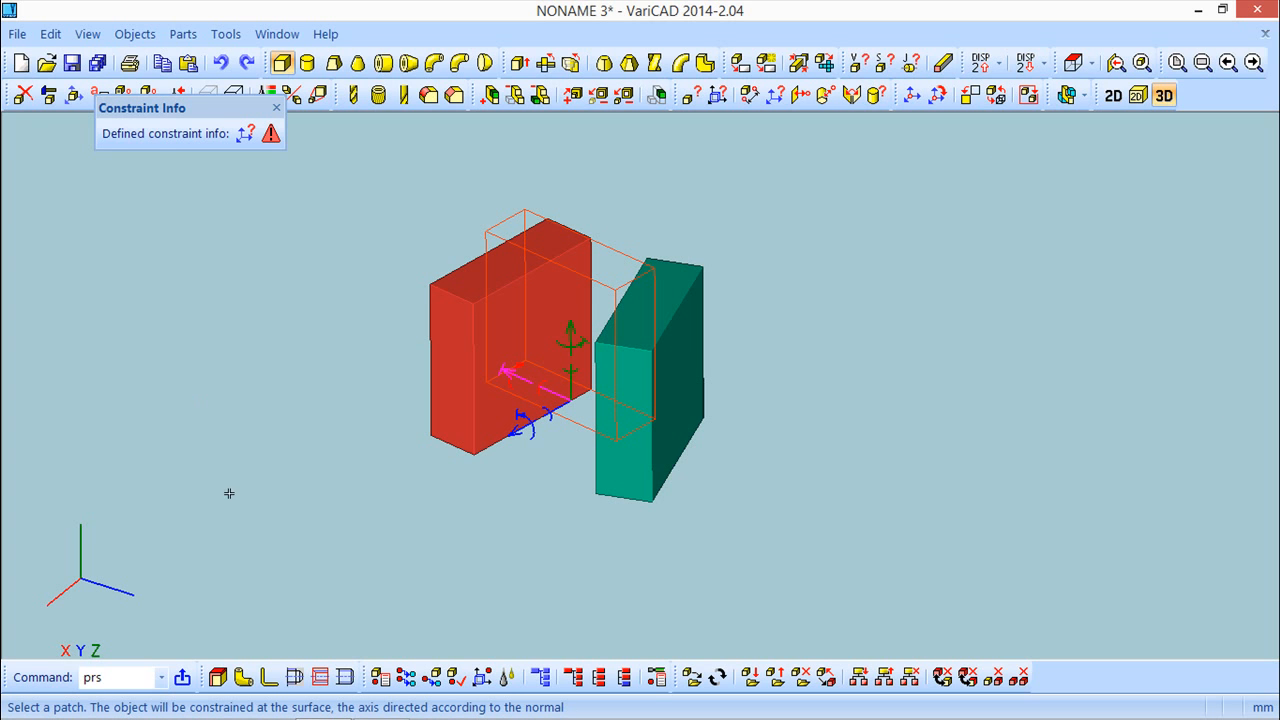
{"action": "key", "text": "Escape"}
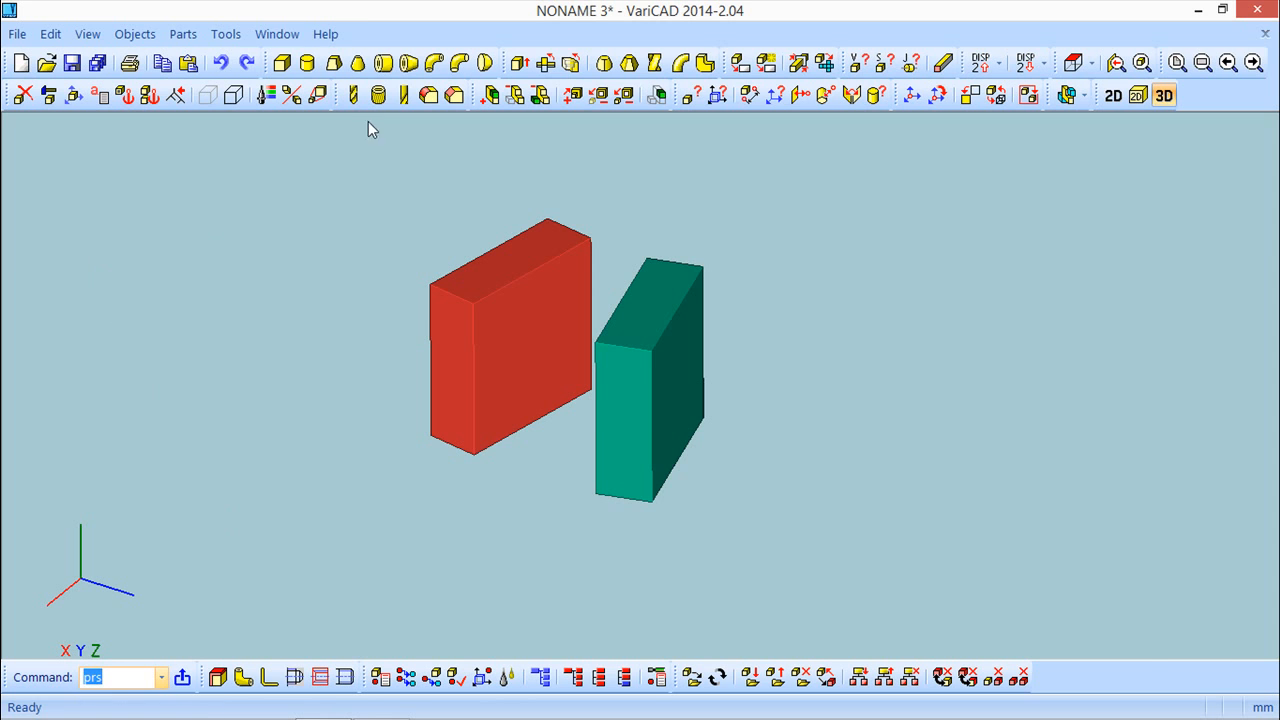
Create a box with height 30, width 30 and length 10 mm and choose the red box as its target solid, defining constraints
{"action": "left_click", "coordinate": [281, 63]}
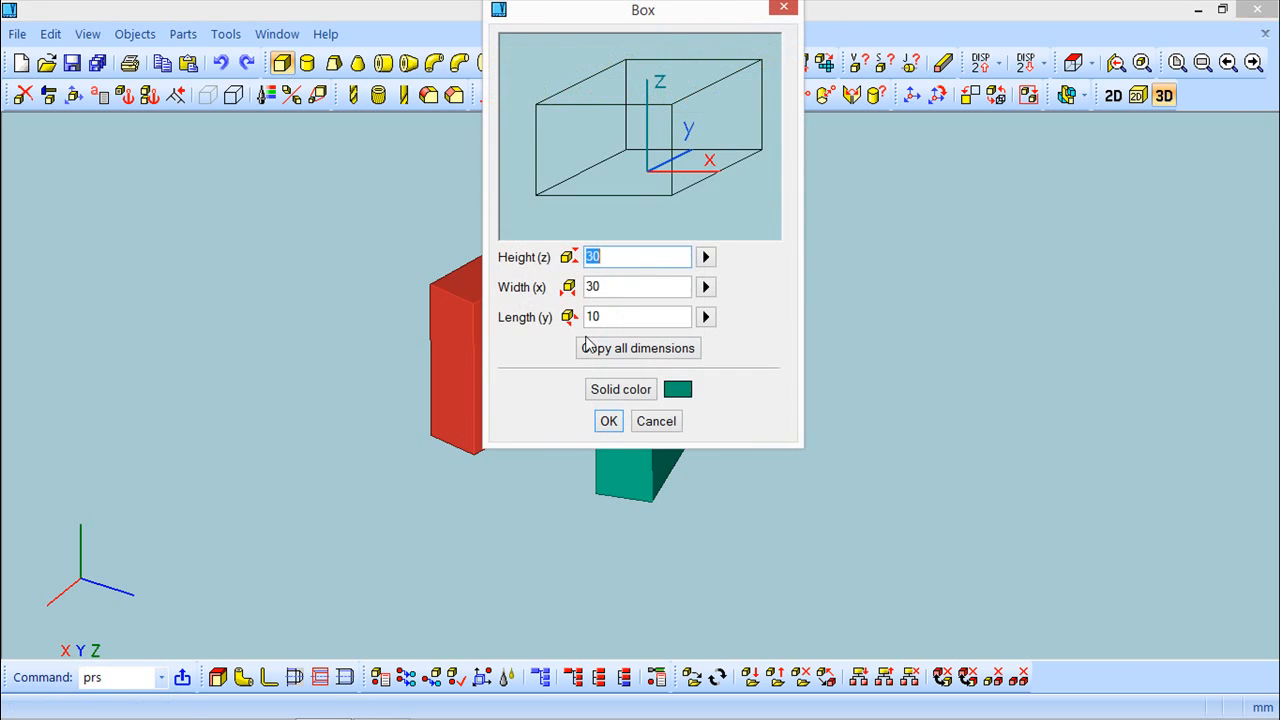
{"action": "left_click", "coordinate": [609, 421]}
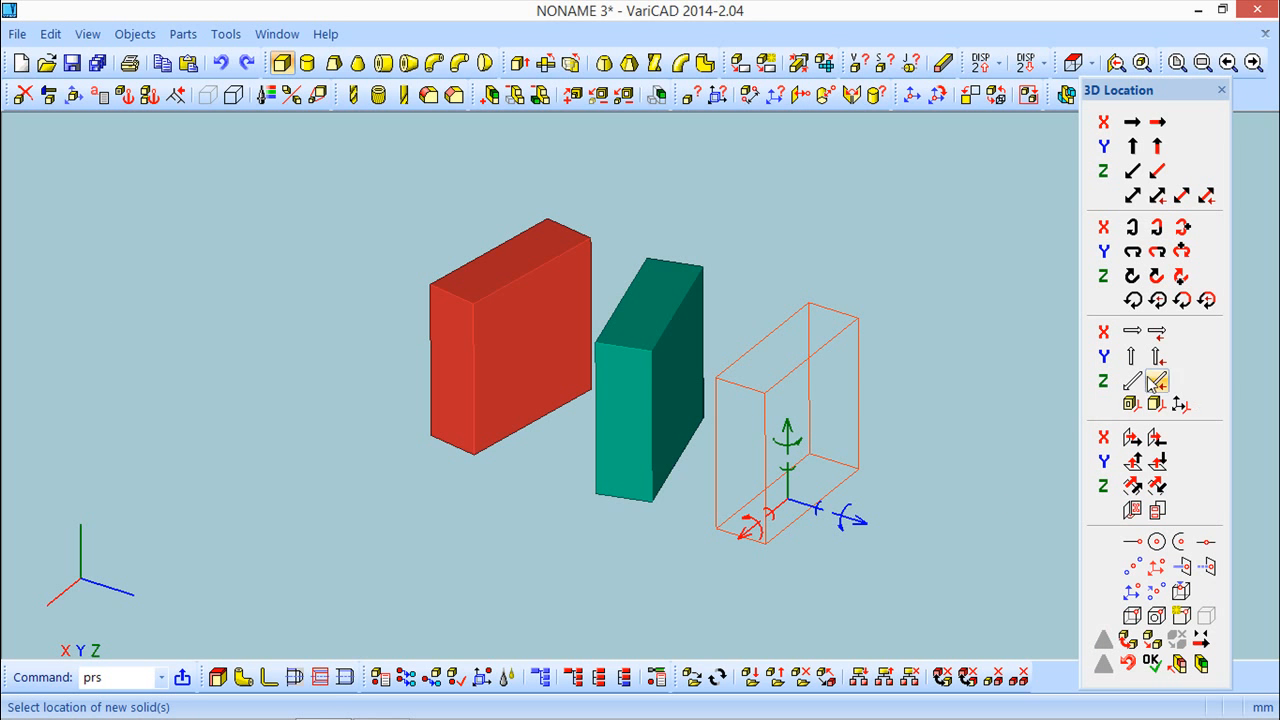
{"action": "left_click", "coordinate": [1178, 663]}
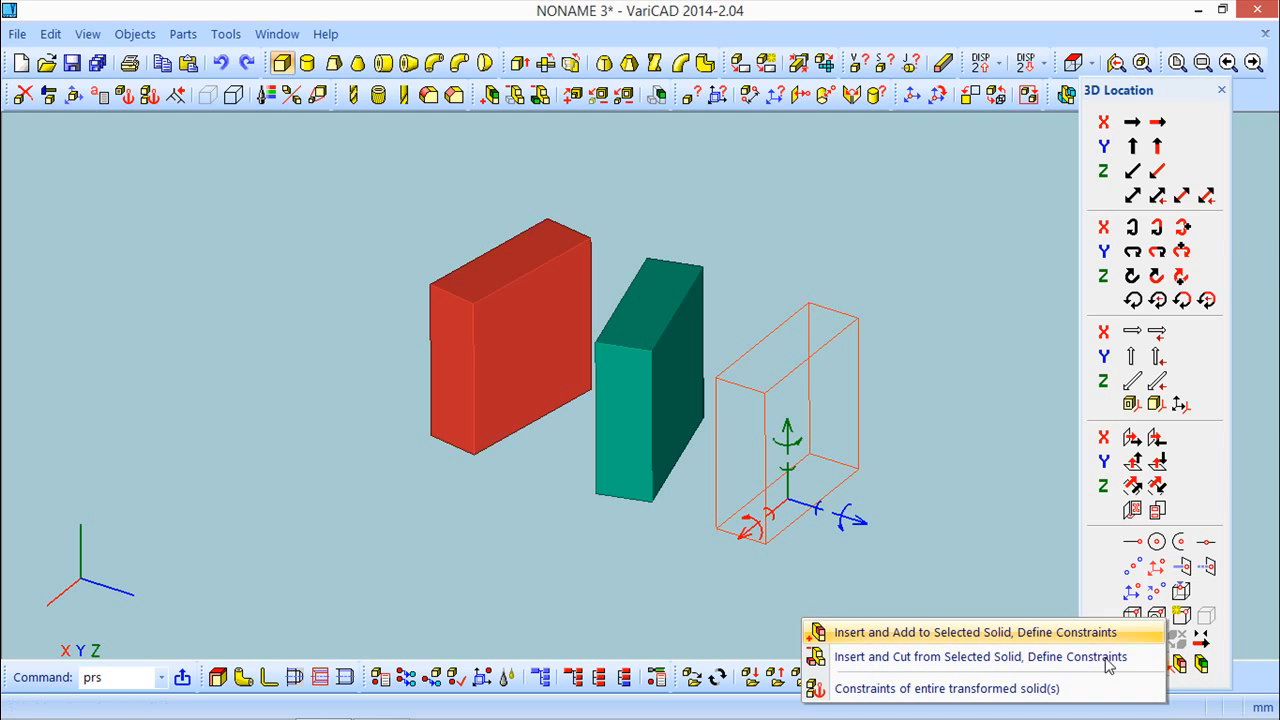
{"action": "left_click", "coordinate": [984, 632]}
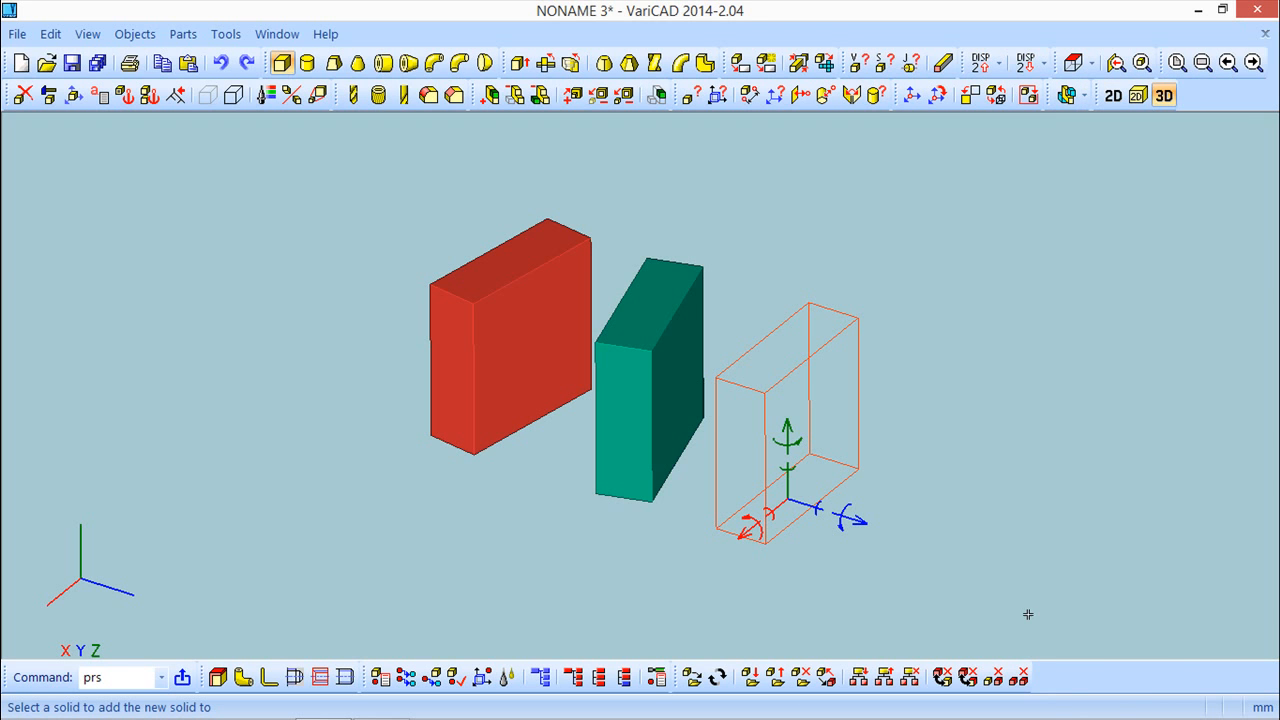
{"action": "left_click", "coordinate": [506, 333]}
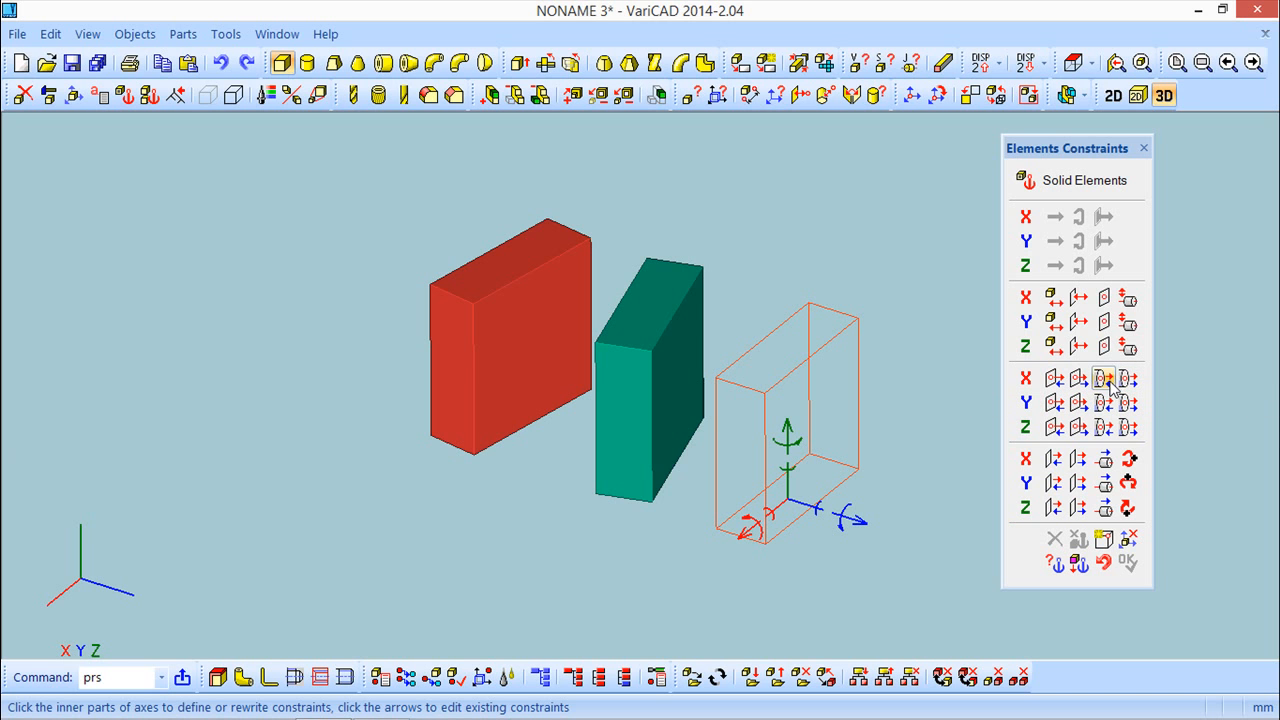
Make the new box's X axis parallel to the red box's large patch normal, and try a second X direction constraint at its narrow patch
{"action": "left_click", "coordinate": [1053, 460]}
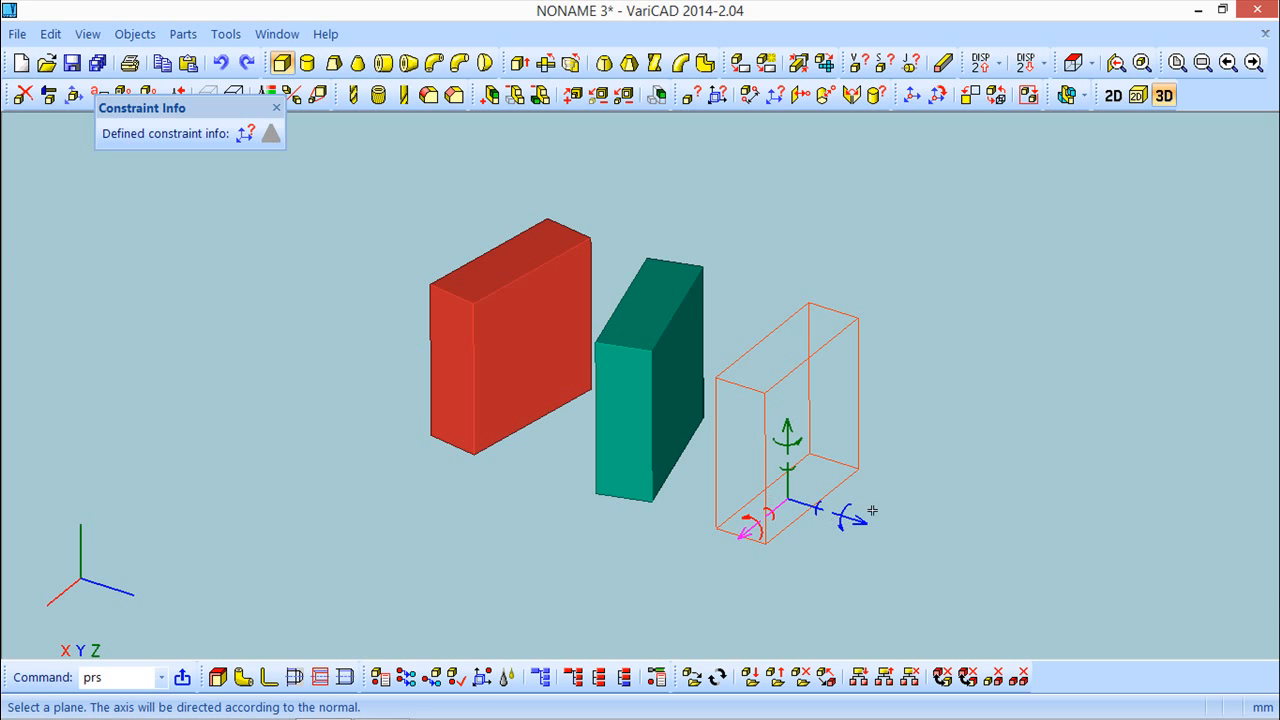
{"action": "left_click", "coordinate": [507, 356]}
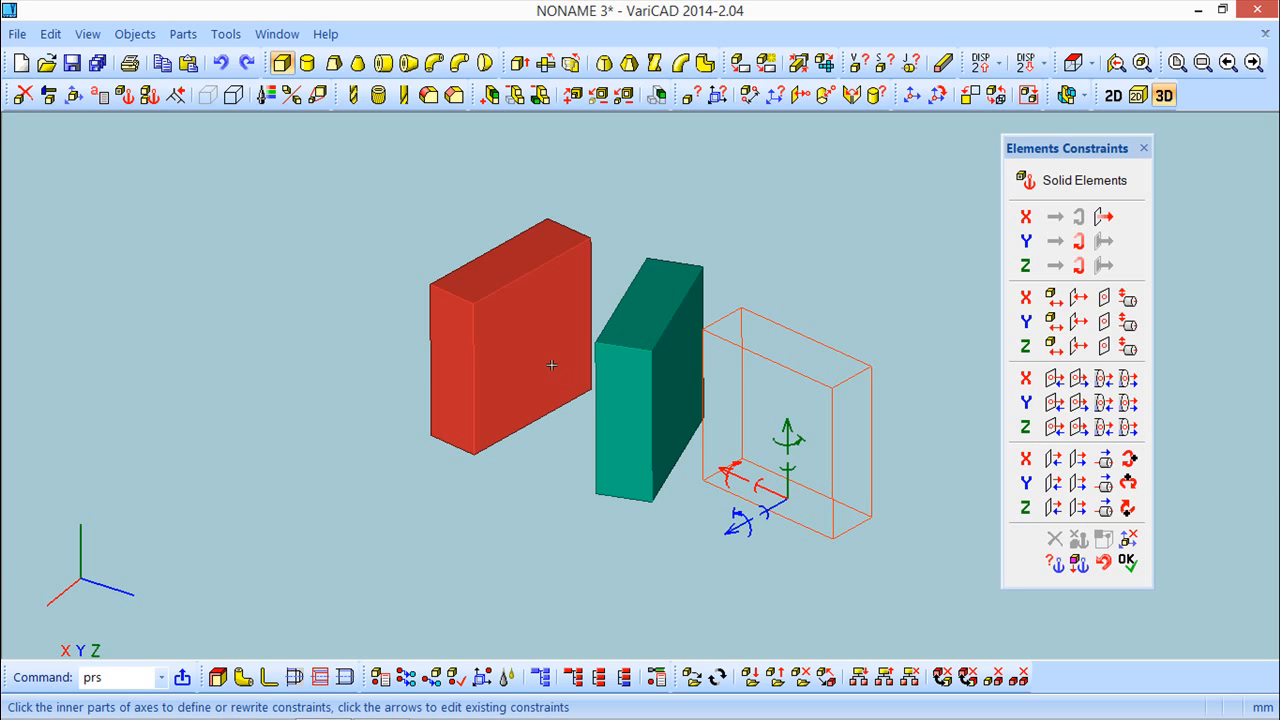
{"action": "left_click", "coordinate": [1078, 483]}
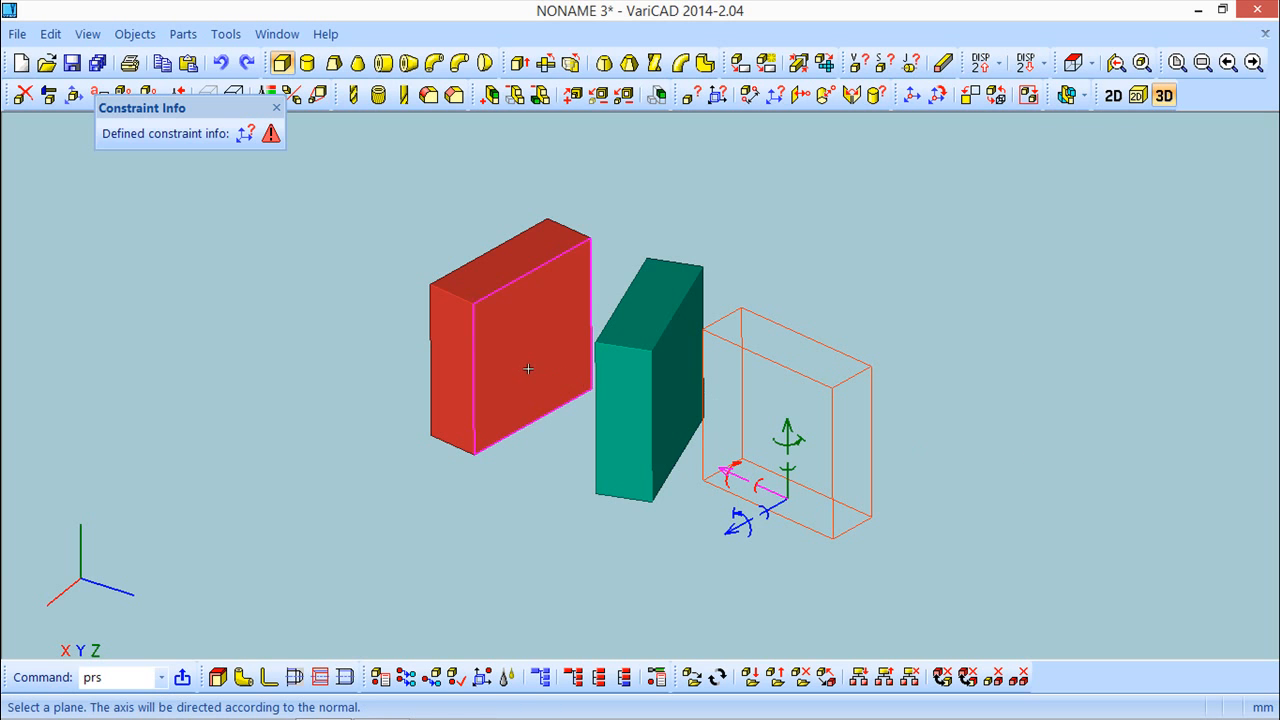
{"action": "left_click", "coordinate": [451, 369]}
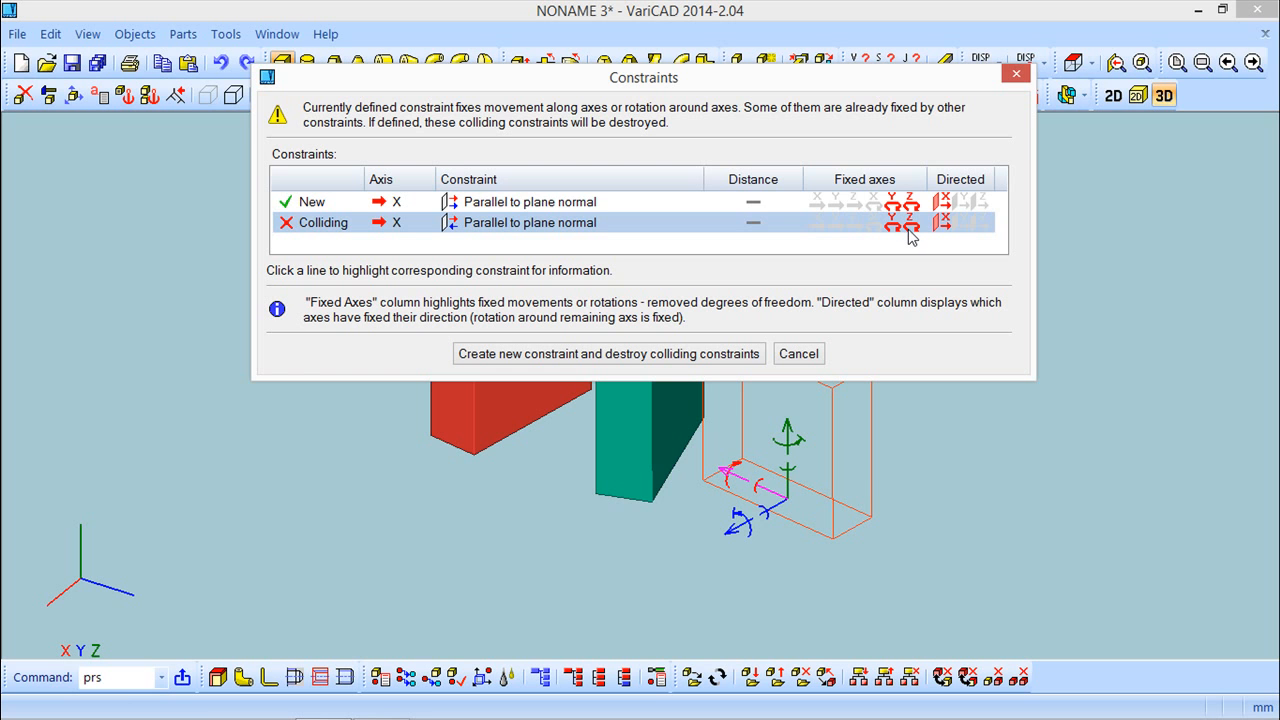
{"action": "left_click", "coordinate": [798, 354]}
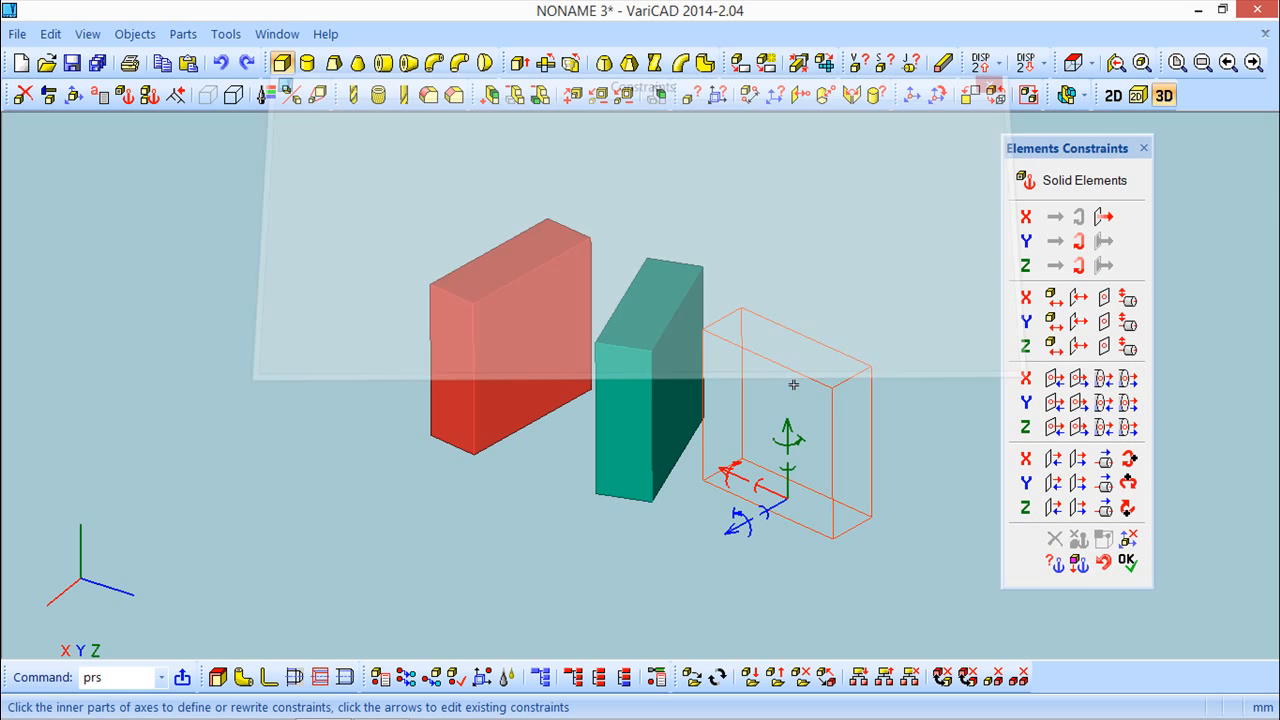
{"action": "key", "text": "Escape"}
{"action": "key", "text": "Escape"}
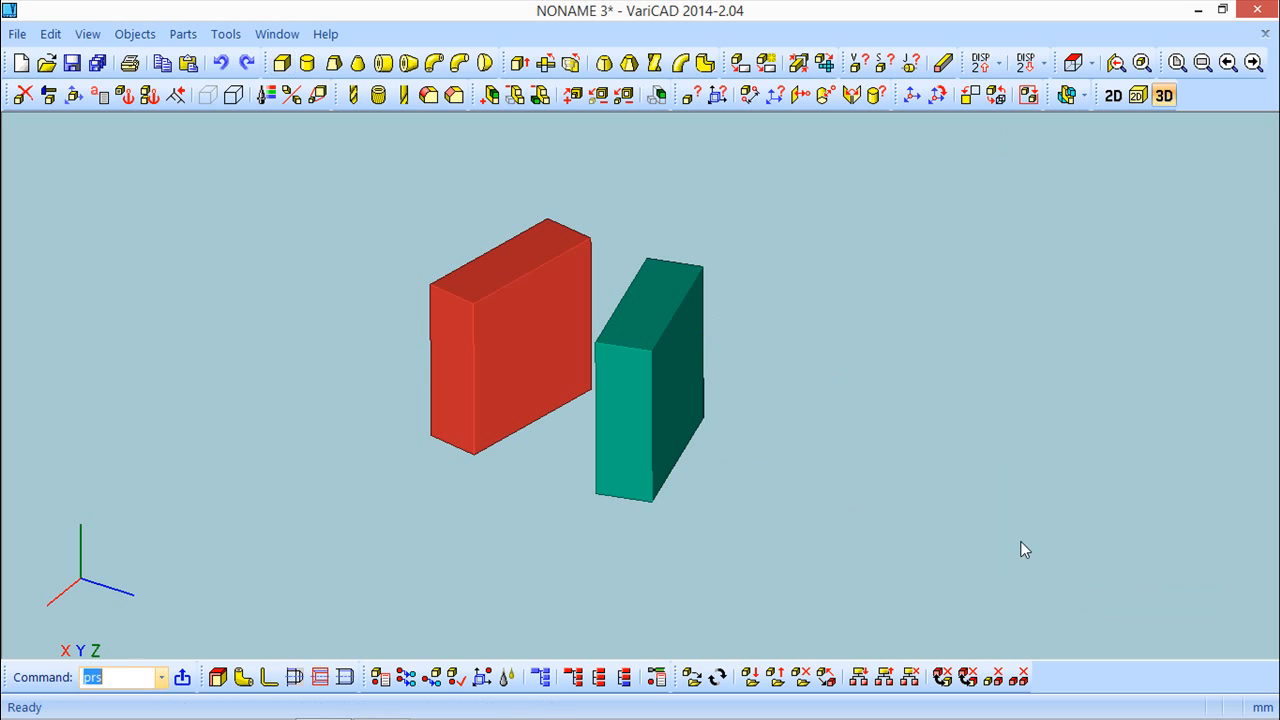
Start a new document and insert a green box at the default location
{"action": "middle_click_drag", "start_coordinate": [361, 501], "coordinate": [384, 480]}
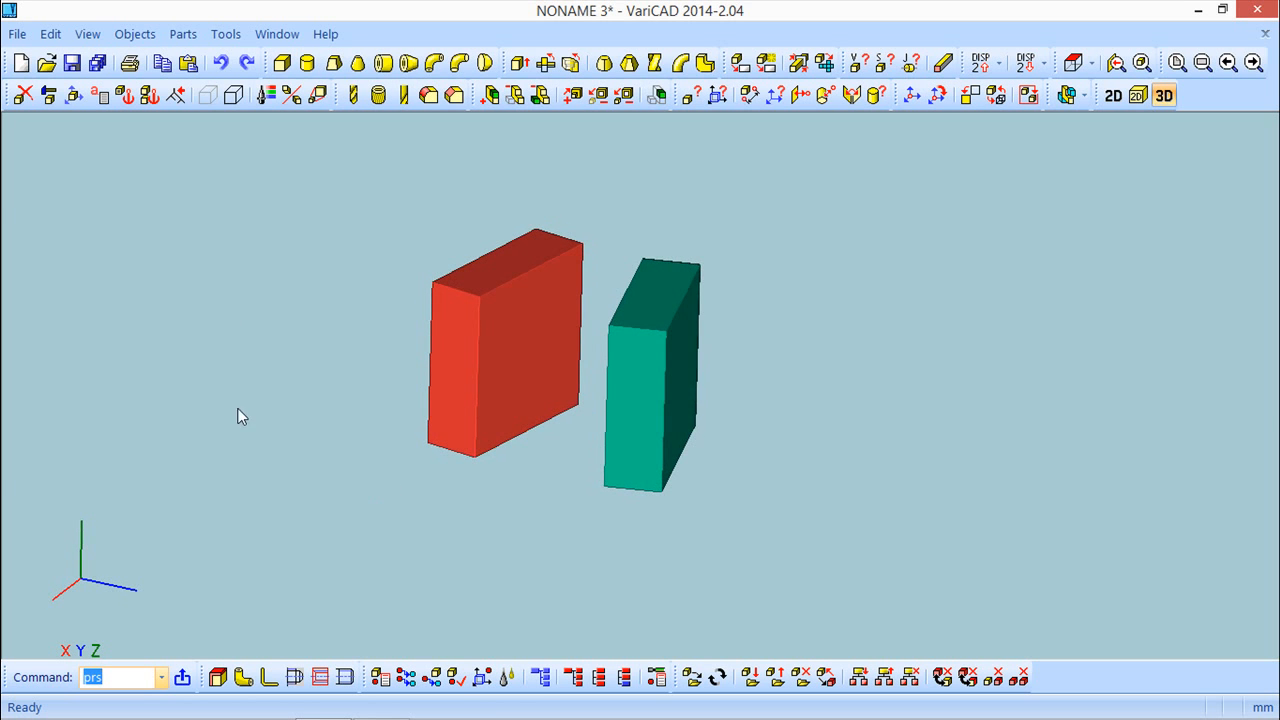
{"action": "left_click", "coordinate": [21, 62]}
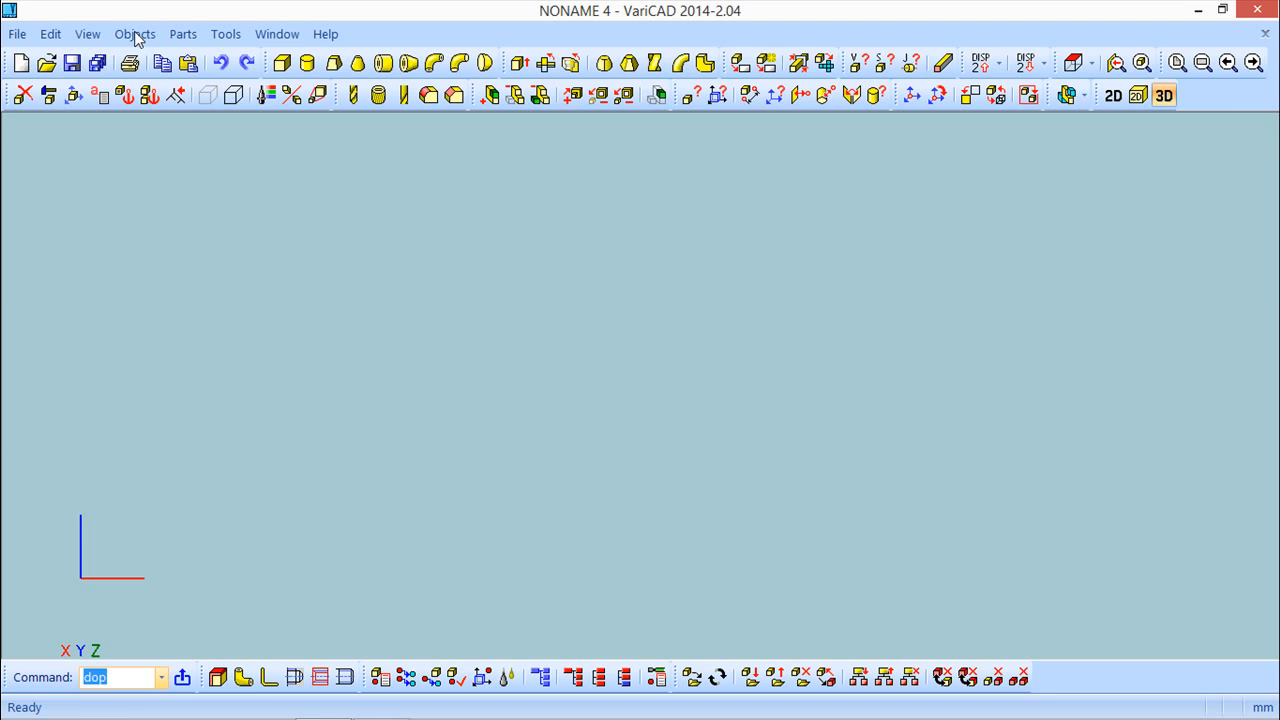
{"action": "left_click", "coordinate": [282, 62]}
{"action": "left_click", "coordinate": [685, 422]}
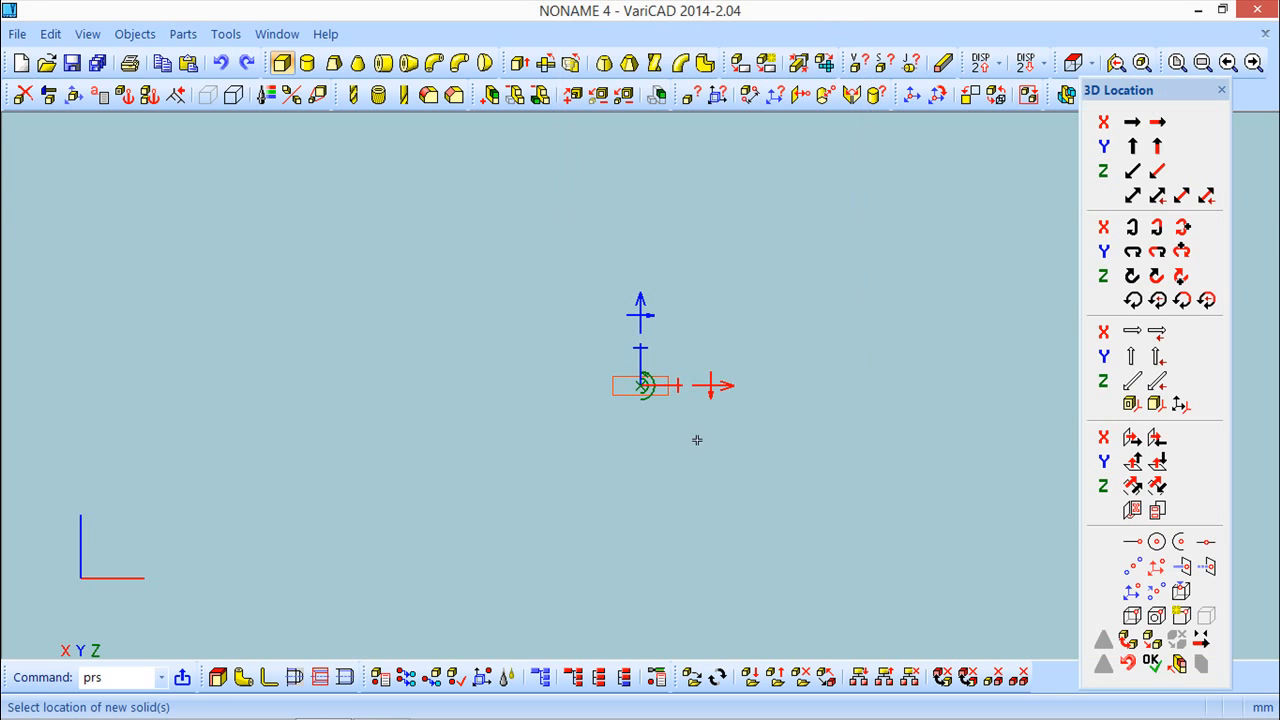
{"action": "left_click", "coordinate": [1152, 660]}
{"action": "mouse_move", "coordinate": [722, 474]}
{"action": "middle_mouse_down"}
{"action": "mouse_move", "coordinate": [683, 459]}
{"action": "mouse_move", "coordinate": [660, 497]}
{"action": "mouse_move", "coordinate": [680, 457]}
{"action": "mouse_move", "coordinate": [624, 461]}
{"action": "mouse_move", "coordinate": [634, 420]}
{"action": "mouse_move", "coordinate": [674, 449]}
{"action": "mouse_move", "coordinate": [678, 438]}
{"action": "middle_mouse_up"}
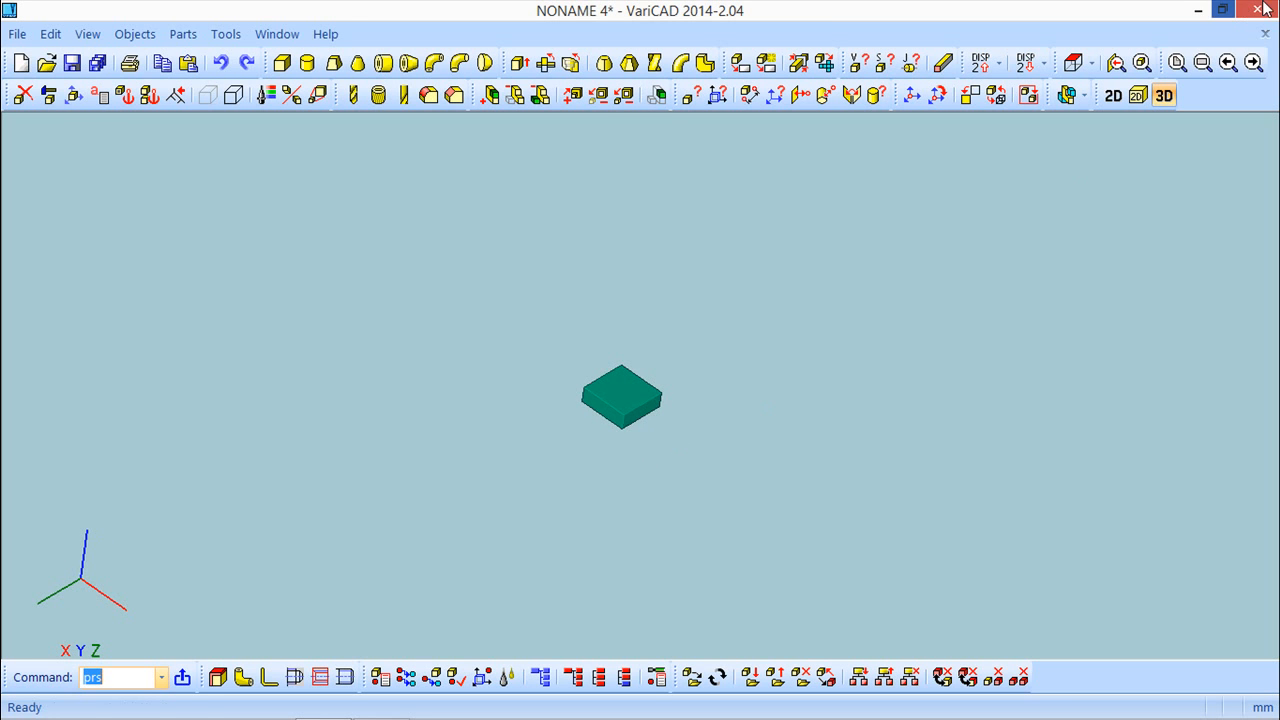
{"action": "left_click", "coordinate": [1178, 62]}
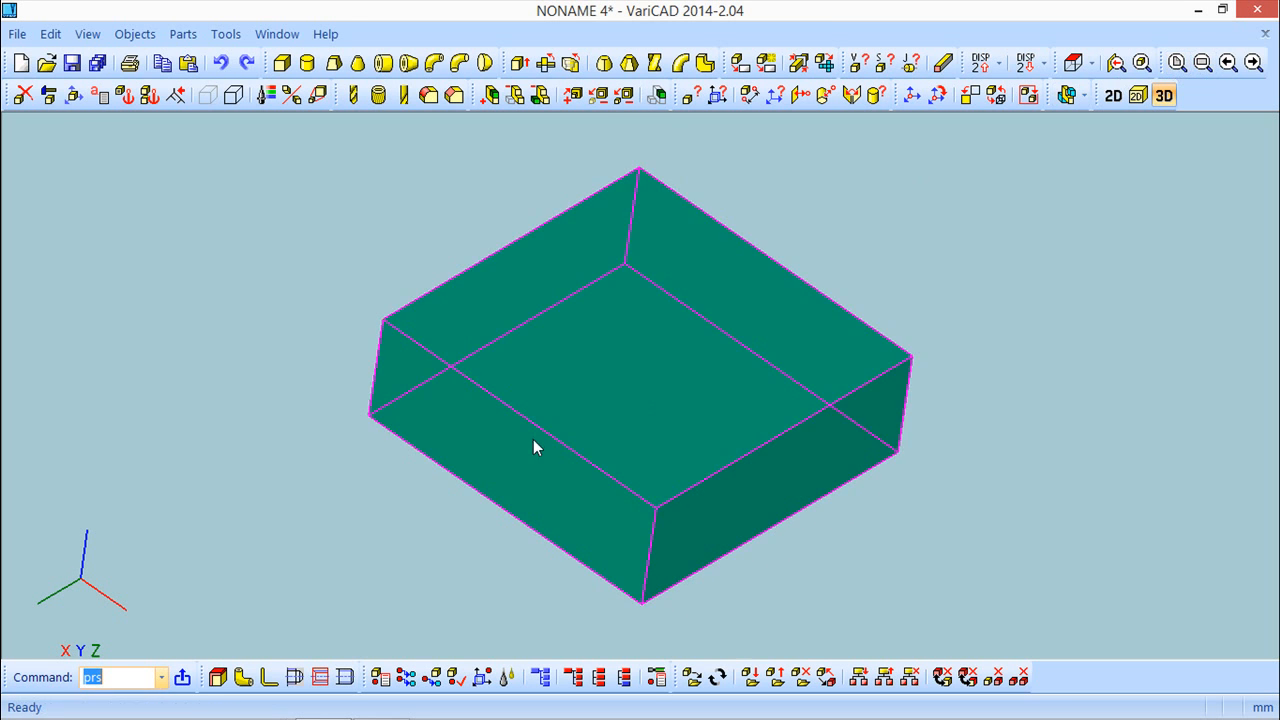
Create a cylinder with diameter 5 and length 30 mm, rotated 90 degrees about its Z axis
{"action": "left_click", "coordinate": [307, 62]}
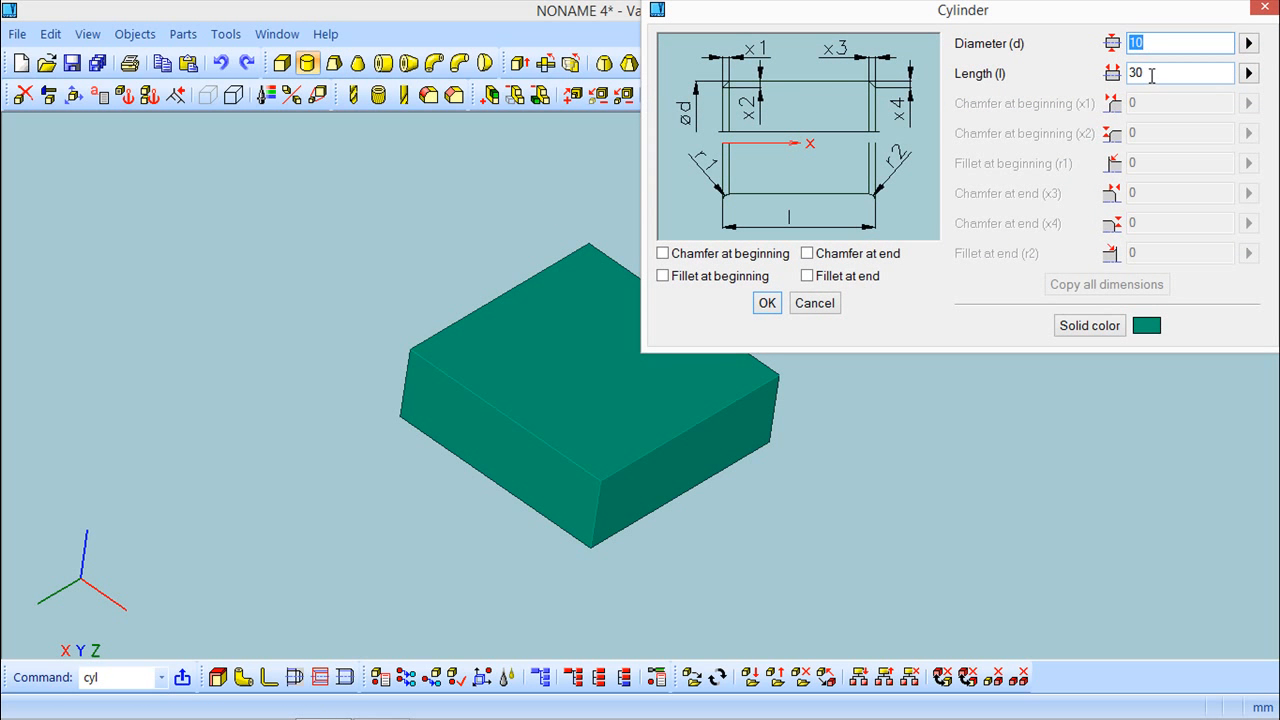
{"action": "type", "text": "5"}
{"action": "left_click", "coordinate": [772, 303]}
{"action": "middle_click_drag", "start_coordinate": [753, 419], "coordinate": [600, 318]}
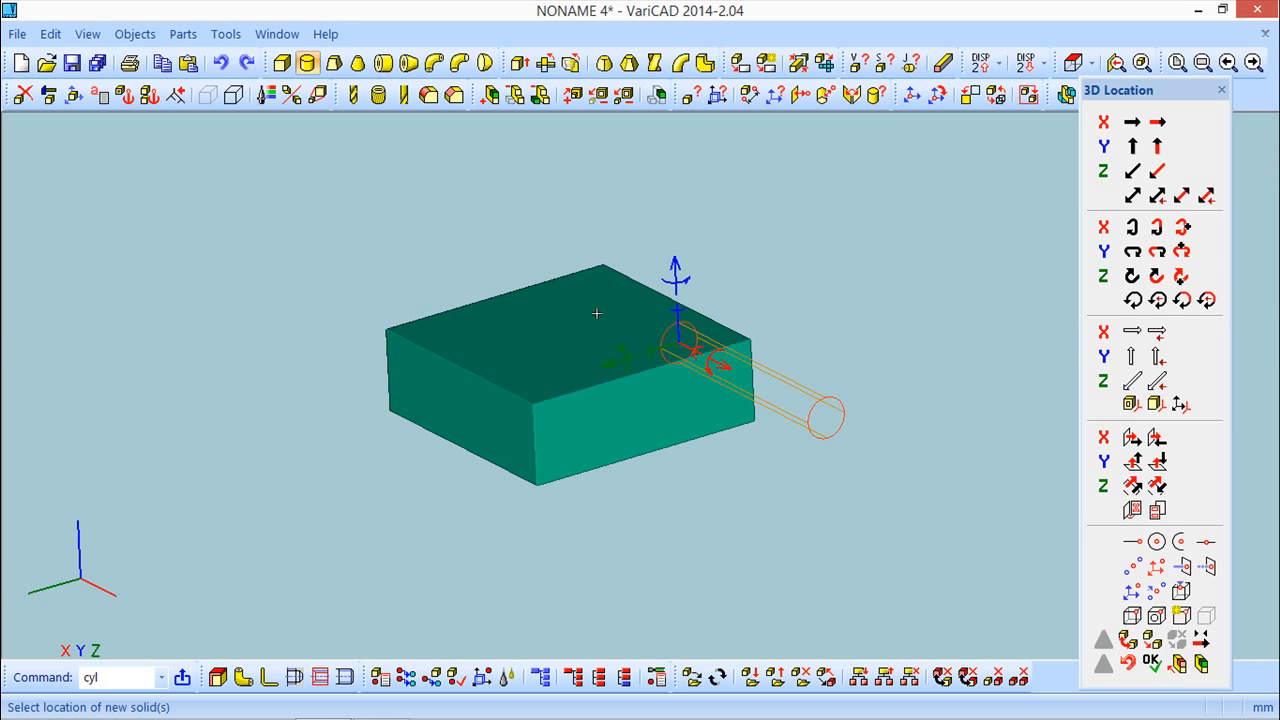
{"action": "left_click", "coordinate": [623, 350]}
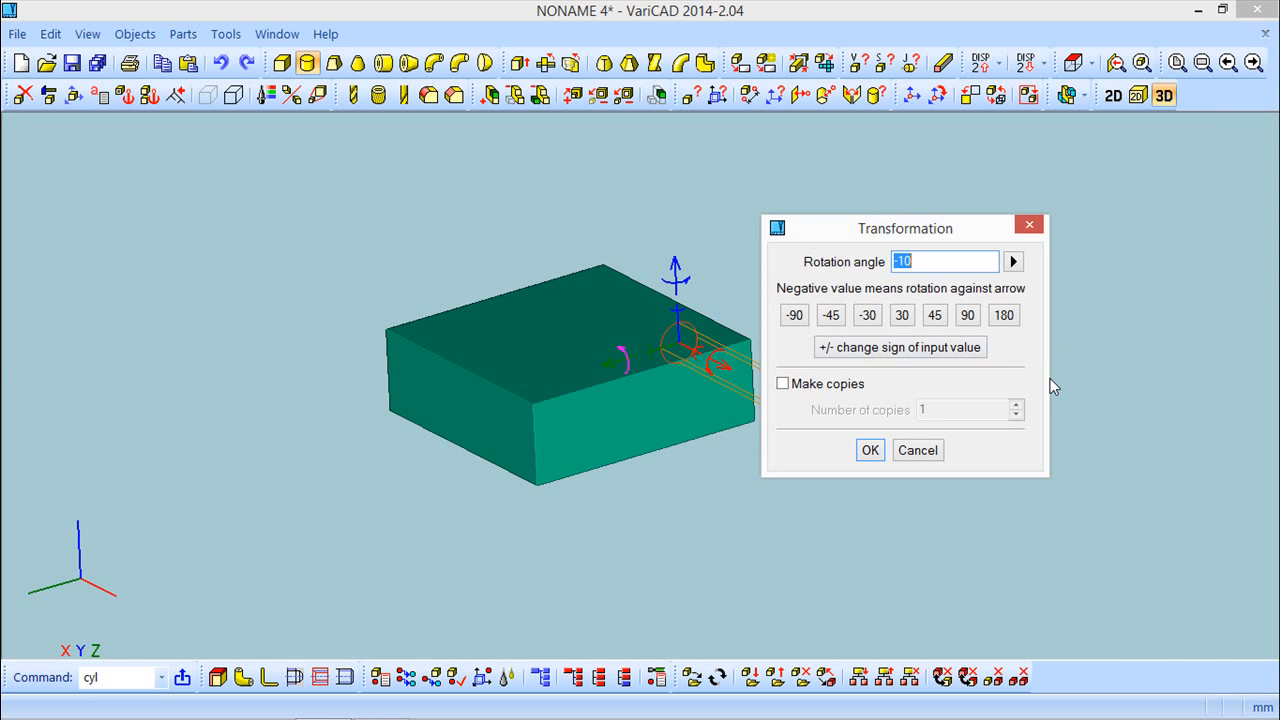
{"action": "left_click", "coordinate": [967, 315]}
{"action": "left_click", "coordinate": [869, 450]}
Move the cylinder along its Z axis over the box's upper face, to about 18 mm from the side patch that axis points to
{"action": "middle_click_drag", "start_coordinate": [769, 403], "coordinate": [645, 372]}
{"action": "left_click", "coordinate": [655, 349]}
{"action": "left_click", "coordinate": [562, 376]}
{"action": "mouse_move", "coordinate": [772, 398]}
{"action": "middle_mouse_down"}
{"action": "mouse_move", "coordinate": [794, 400]}
{"action": "mouse_move", "coordinate": [782, 419]}
{"action": "middle_mouse_up"}
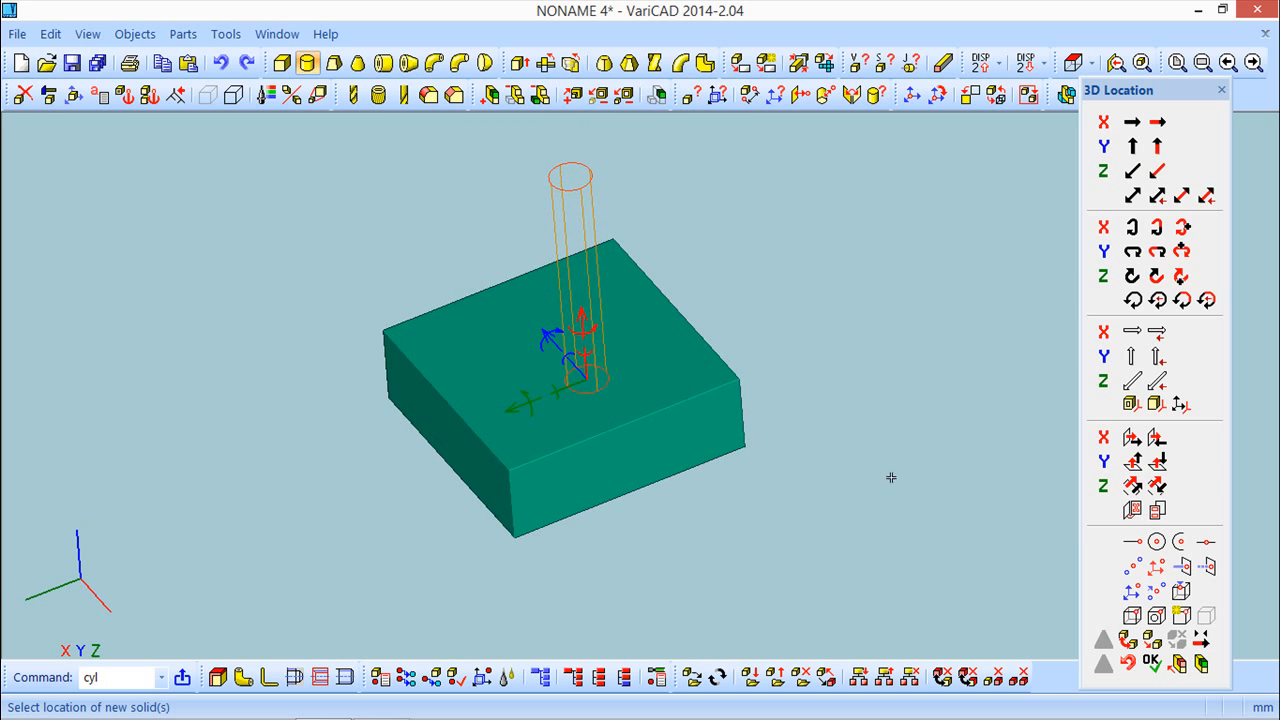
Add the cylinder to the box, constraining its Z distance to the side patch with the axis directed to the patch
{"action": "left_click", "coordinate": [1180, 665]}
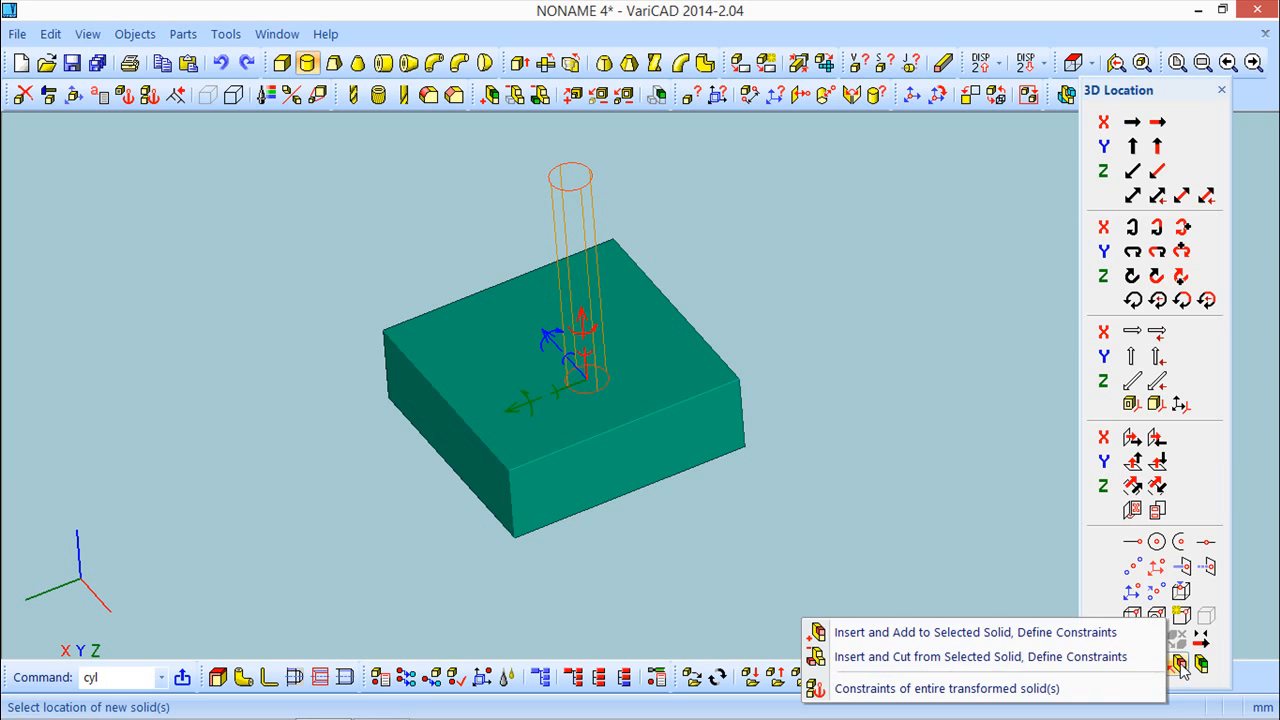
{"action": "left_click", "coordinate": [937, 633]}
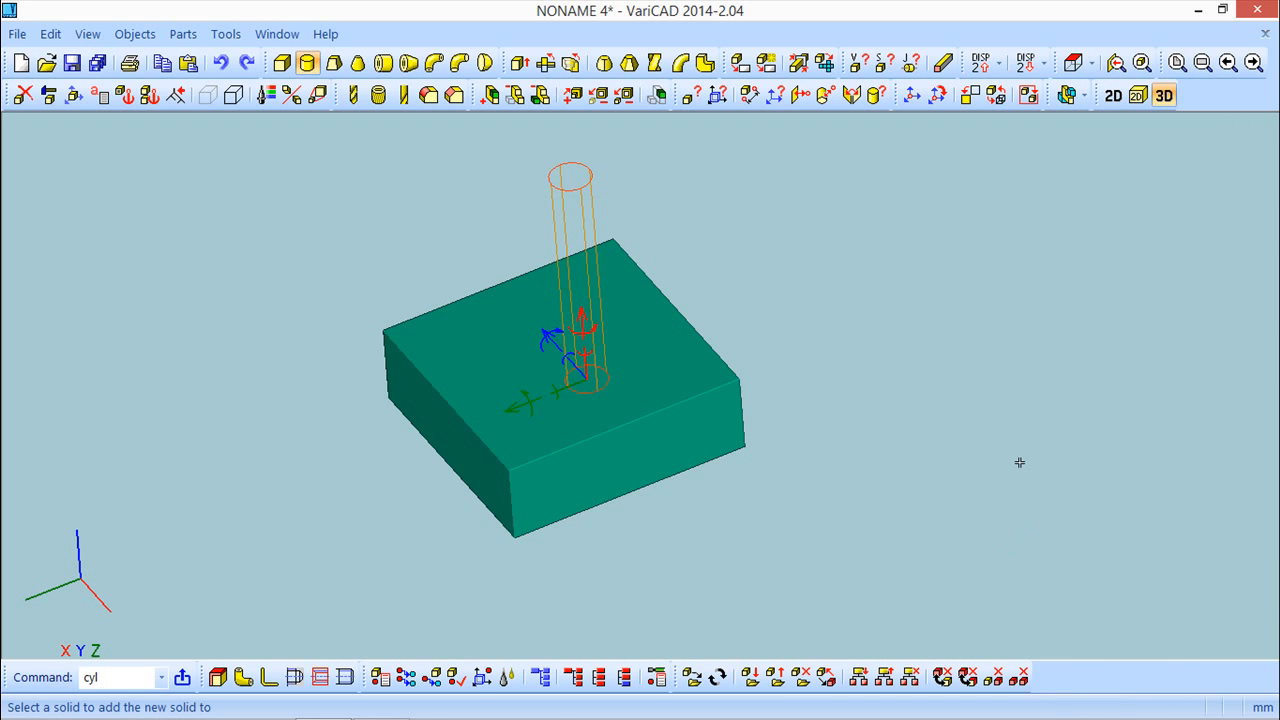
{"action": "left_click", "coordinate": [509, 450]}
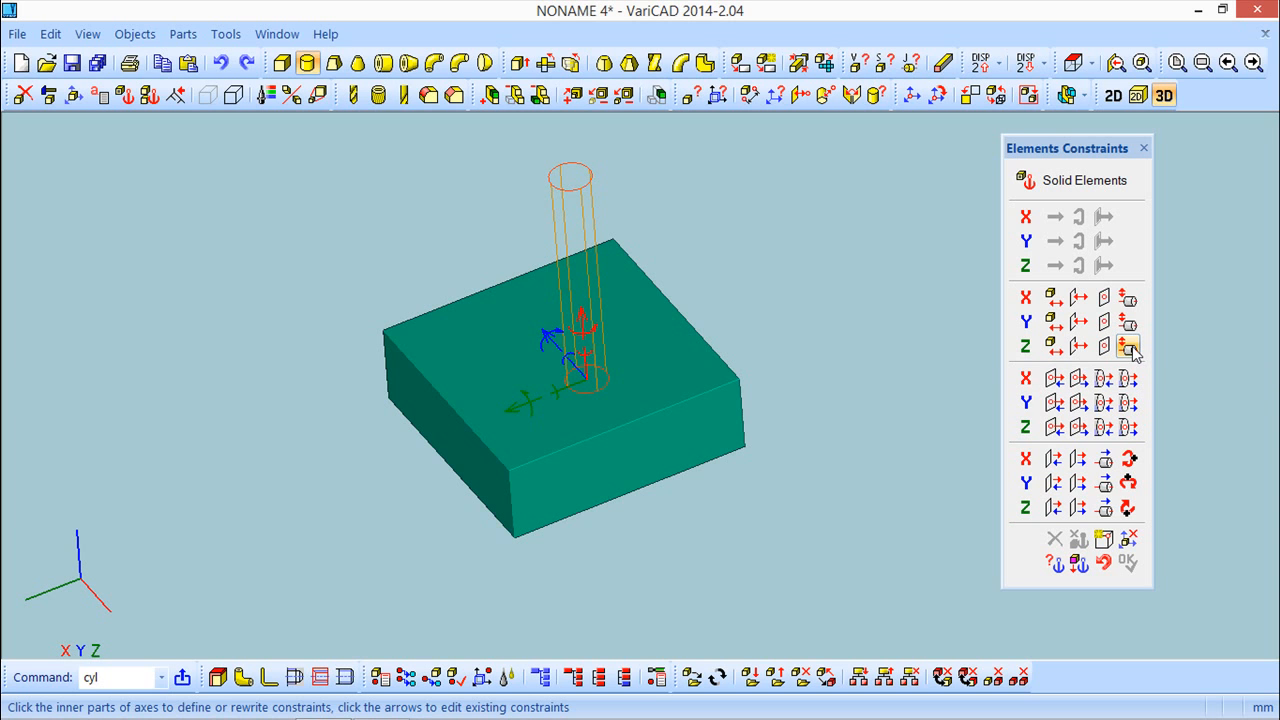
{"action": "left_click", "coordinate": [1077, 345]}
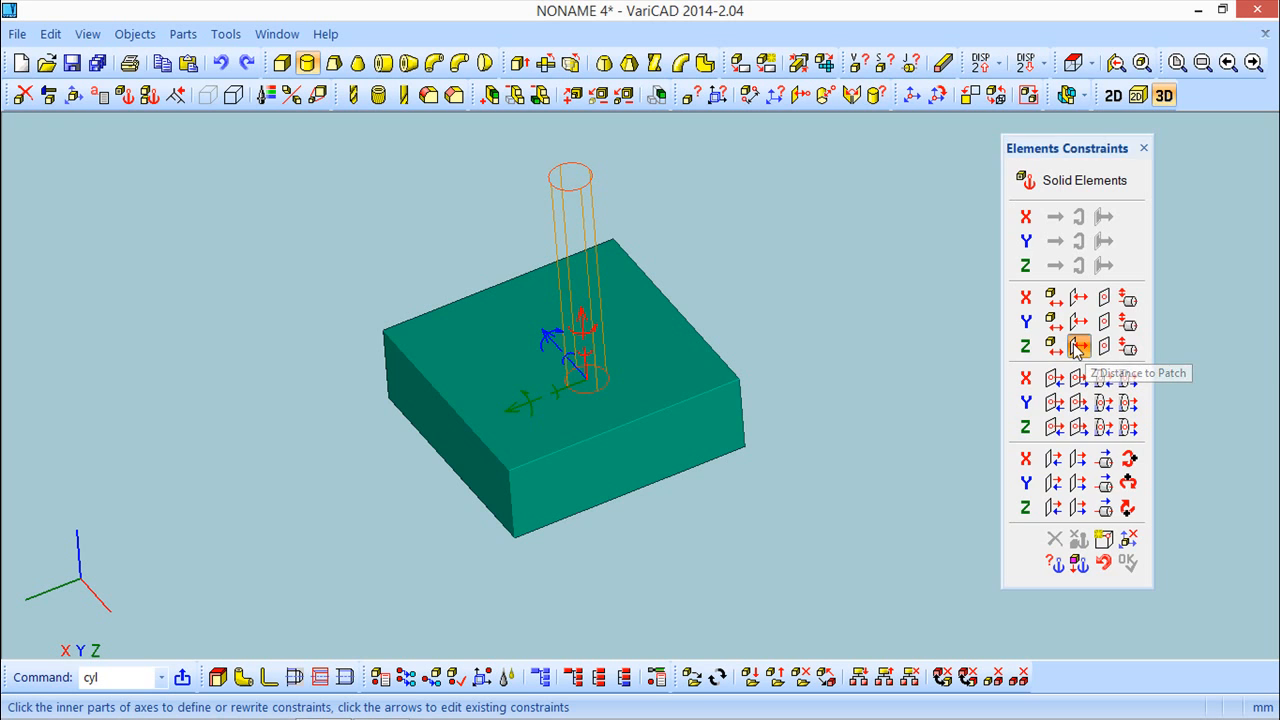
{"action": "left_click", "coordinate": [450, 443]}
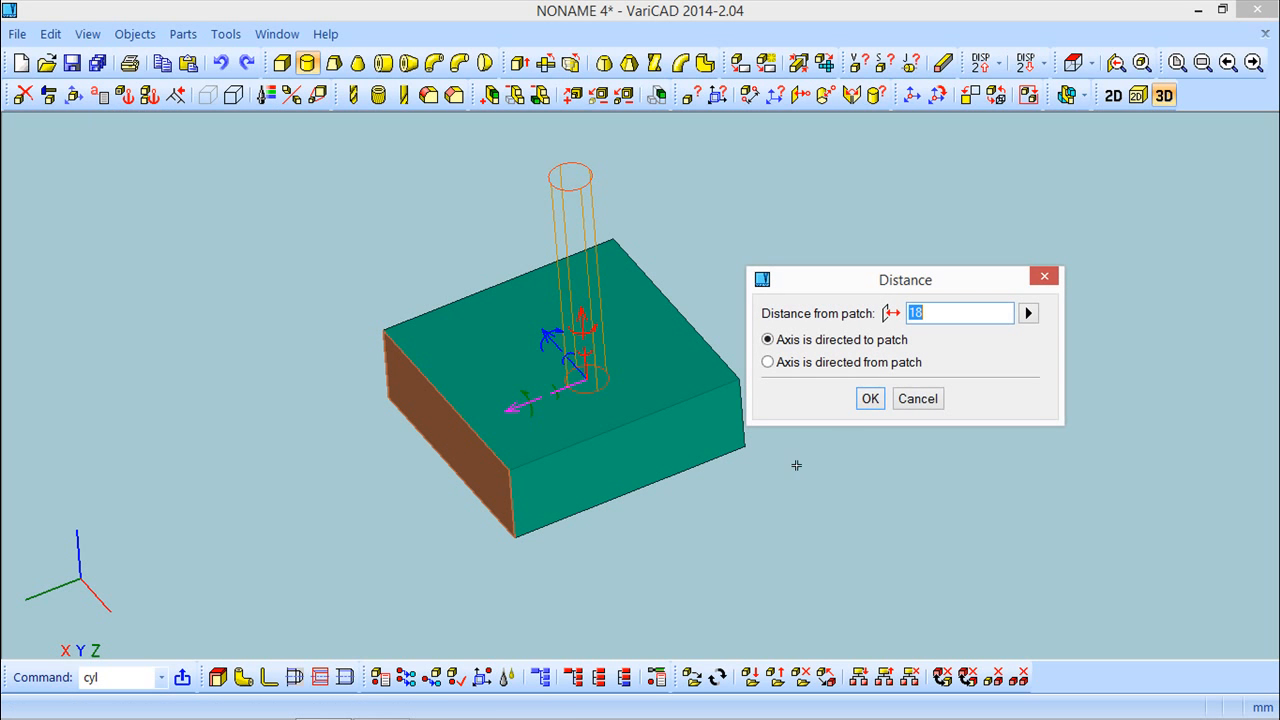
{"action": "type", "text": "30"}
{"action": "left_click", "coordinate": [866, 399]}
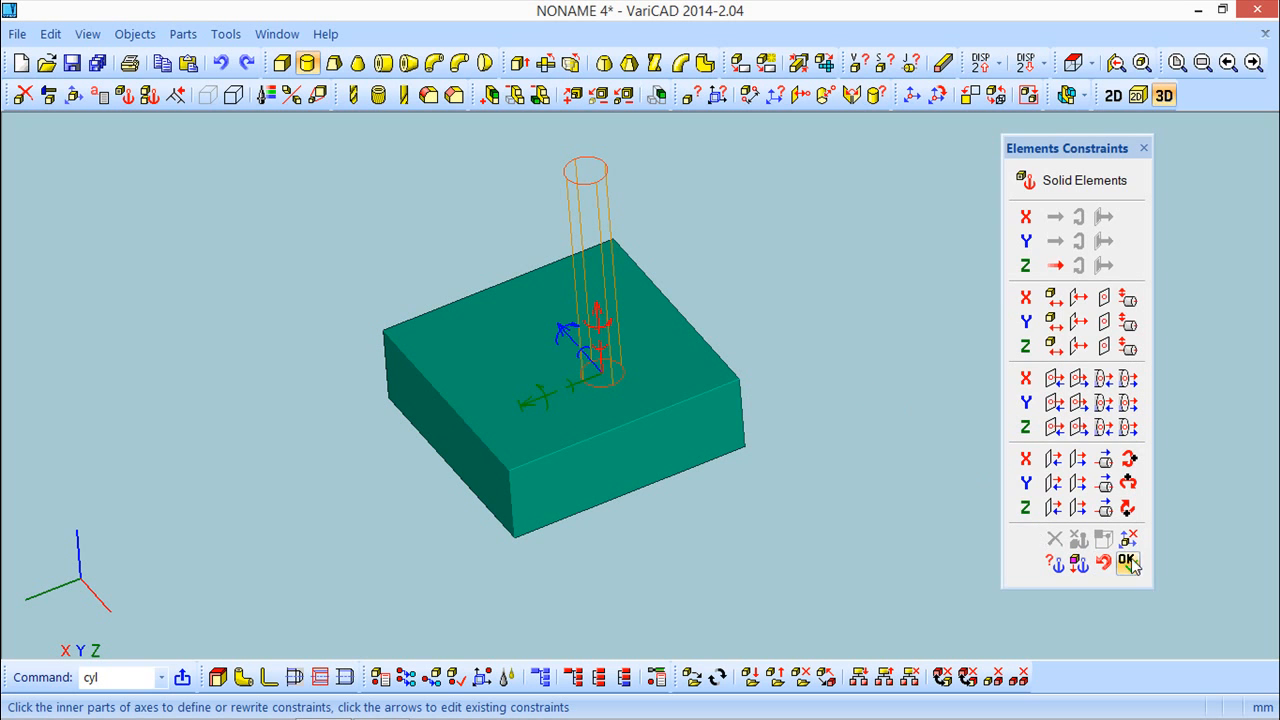
{"action": "left_click", "coordinate": [1128, 562]}
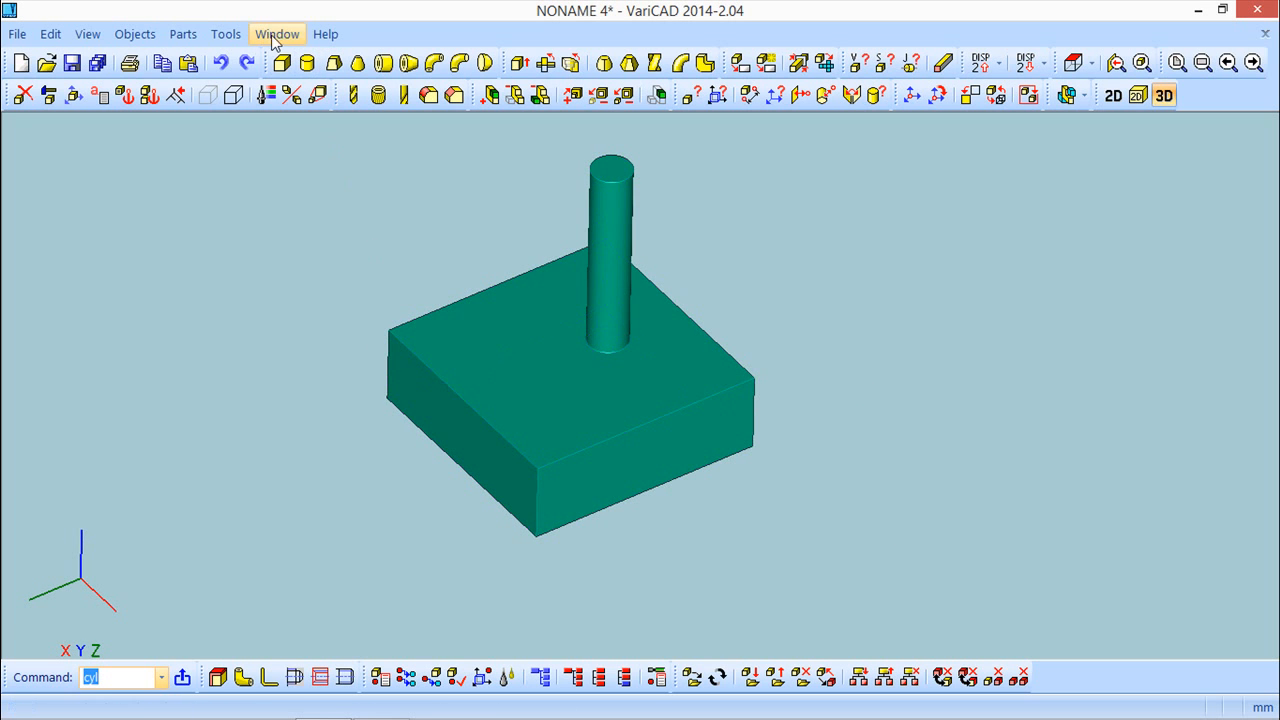
Create a second cylinder with diameter 5 and length 30 mm at the offered location, adding it to the box with constraints
{"action": "left_click", "coordinate": [308, 63]}
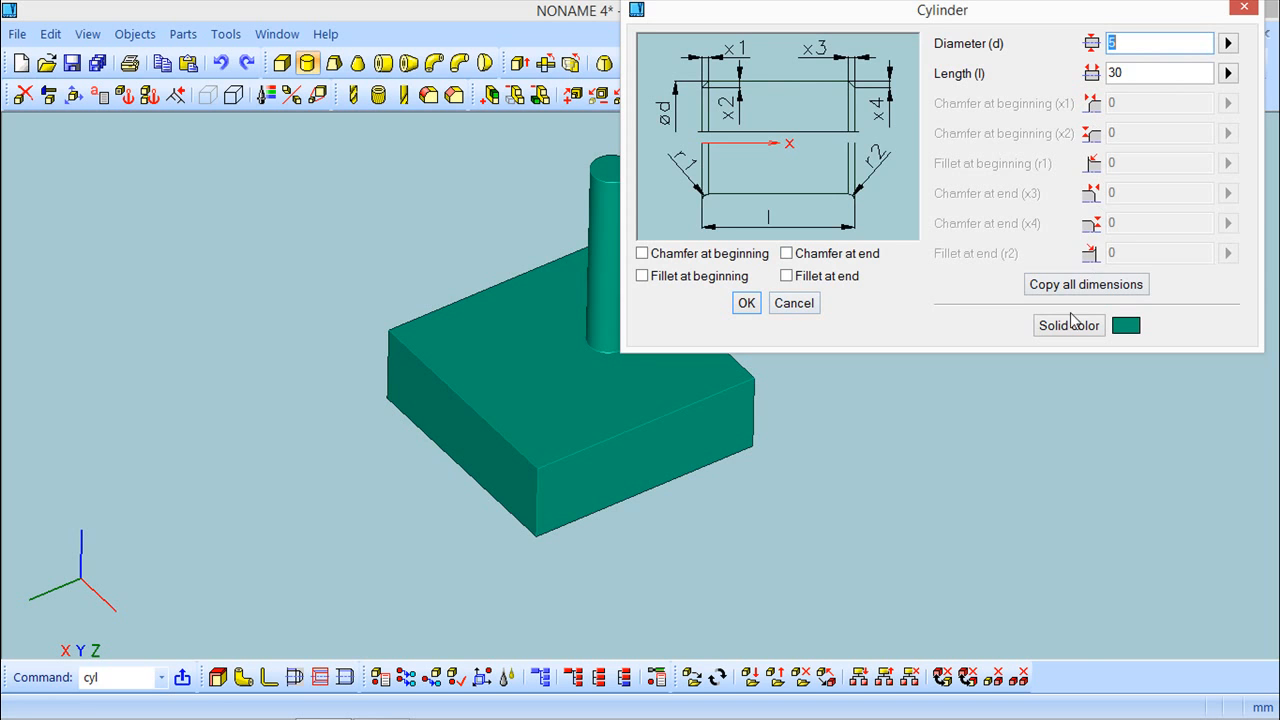
{"action": "left_click", "coordinate": [752, 308]}
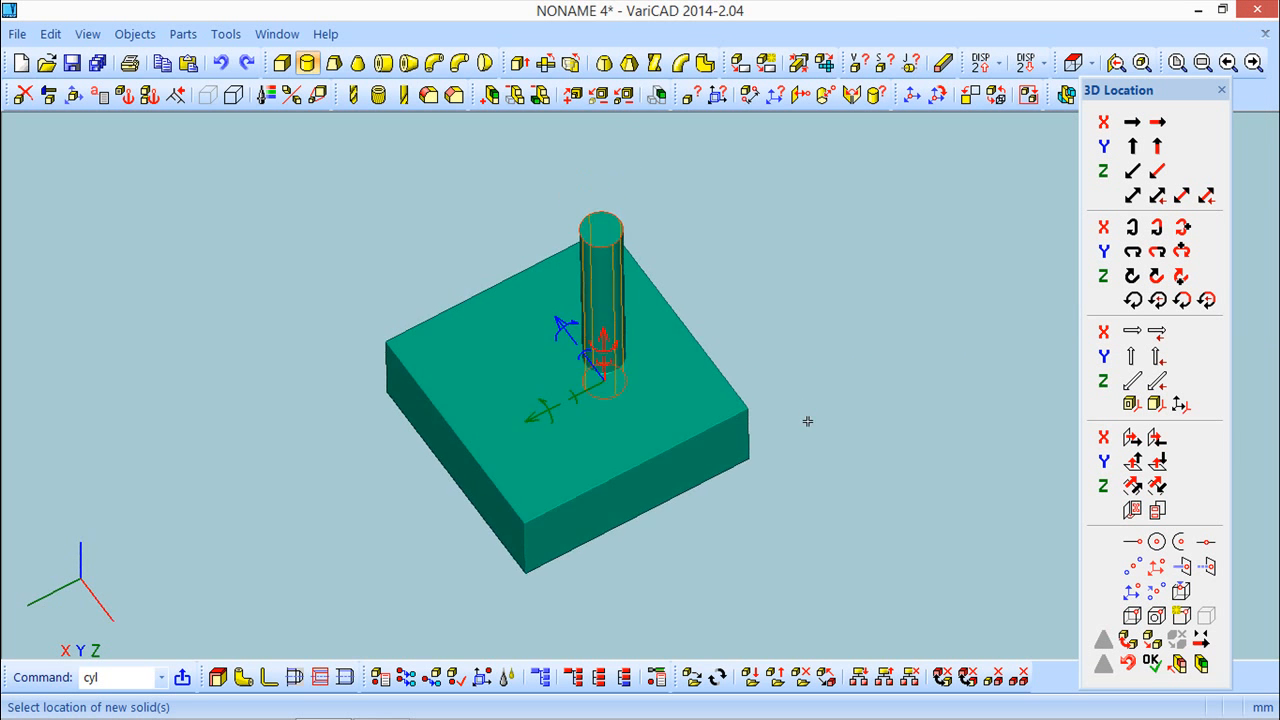
{"action": "middle_click_drag", "start_coordinate": [795, 381], "coordinate": [809, 371]}
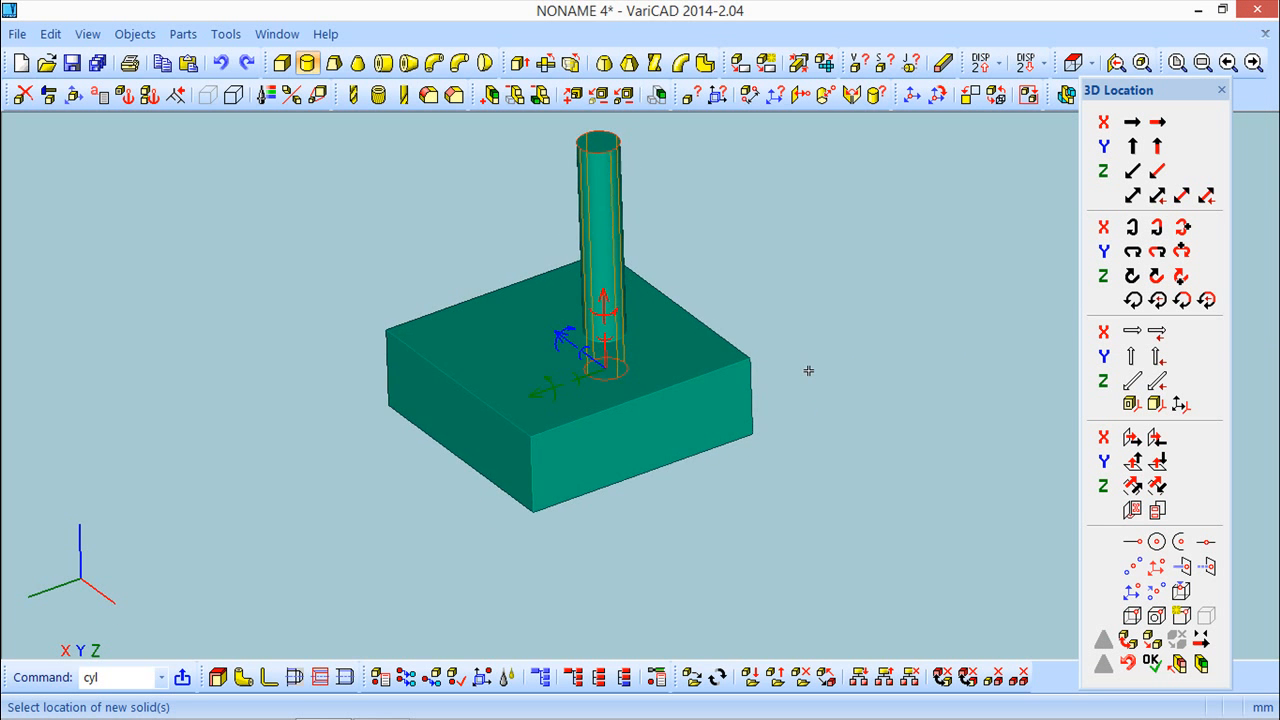
{"action": "left_click", "coordinate": [1180, 663]}
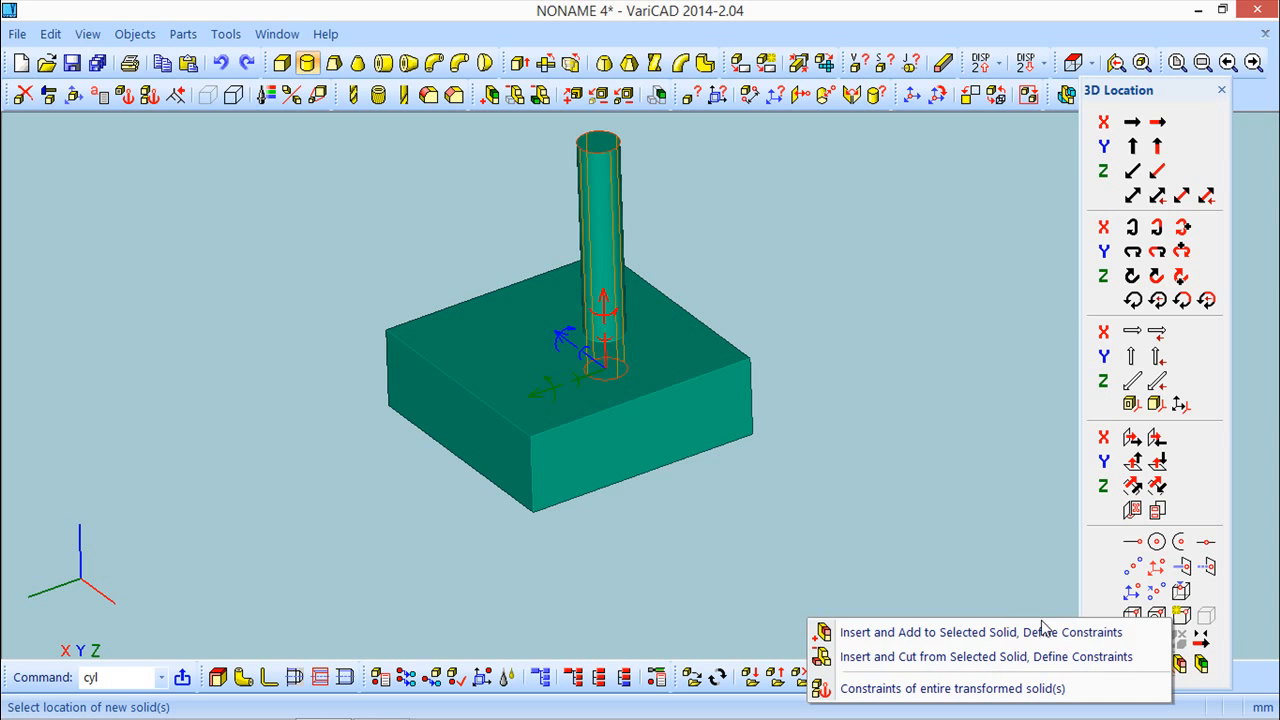
{"action": "left_click", "coordinate": [996, 634]}
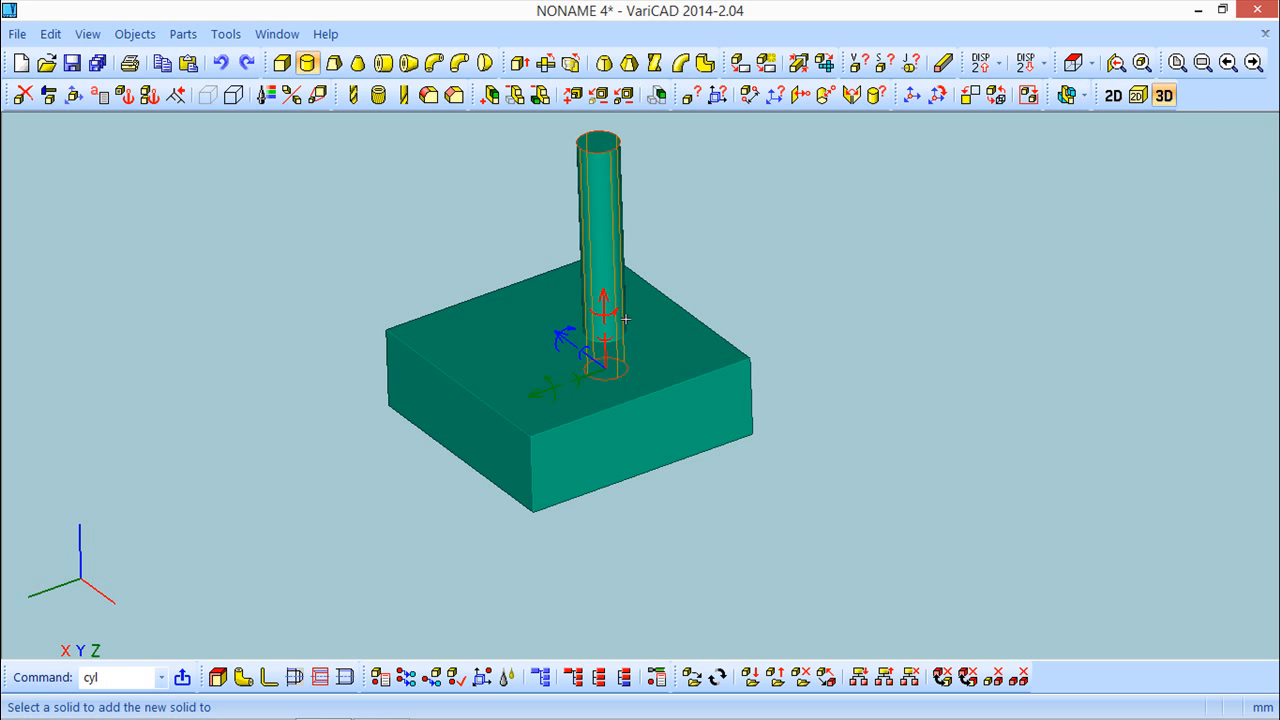
{"action": "left_click", "coordinate": [658, 348]}
{"action": "middle_click_drag", "start_coordinate": [826, 410], "coordinate": [832, 435]}
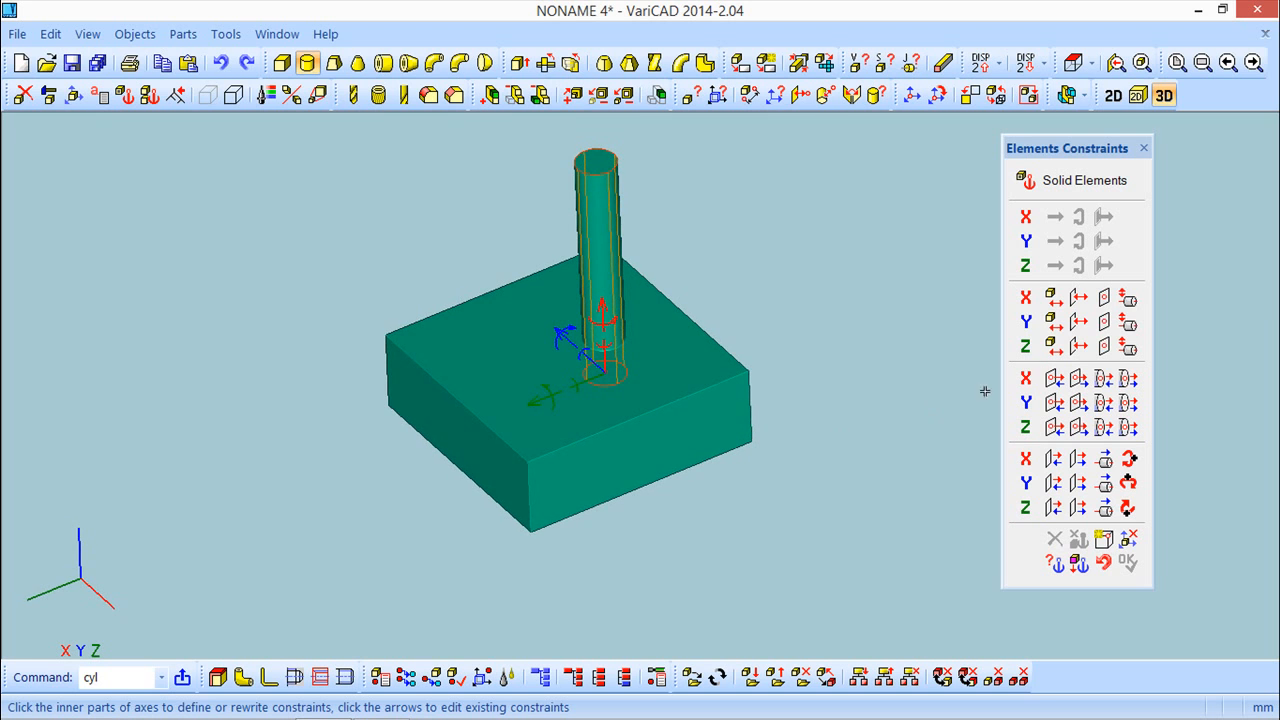
Try constraining the new cylinder 10 mm in Z from the upright cylinder's axis, with Y directed against it, and undo the attempt
{"action": "left_click", "coordinate": [1128, 347]}
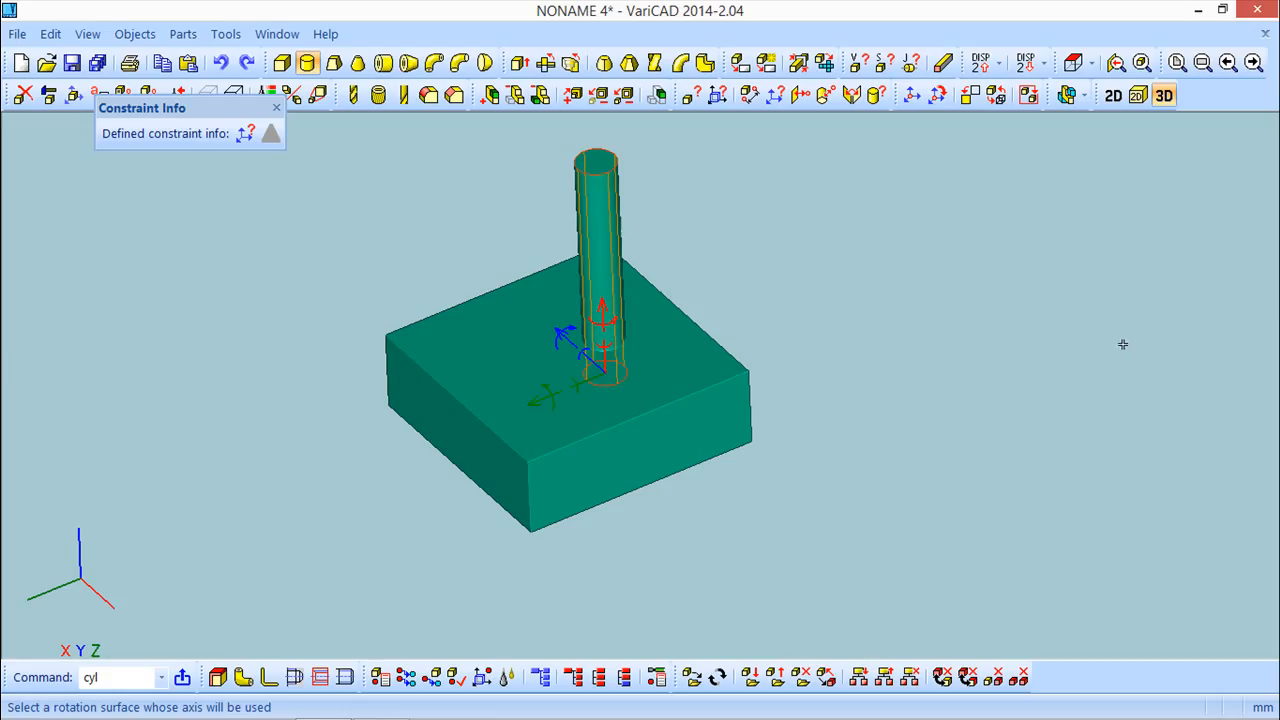
{"action": "left_click", "coordinate": [610, 205]}
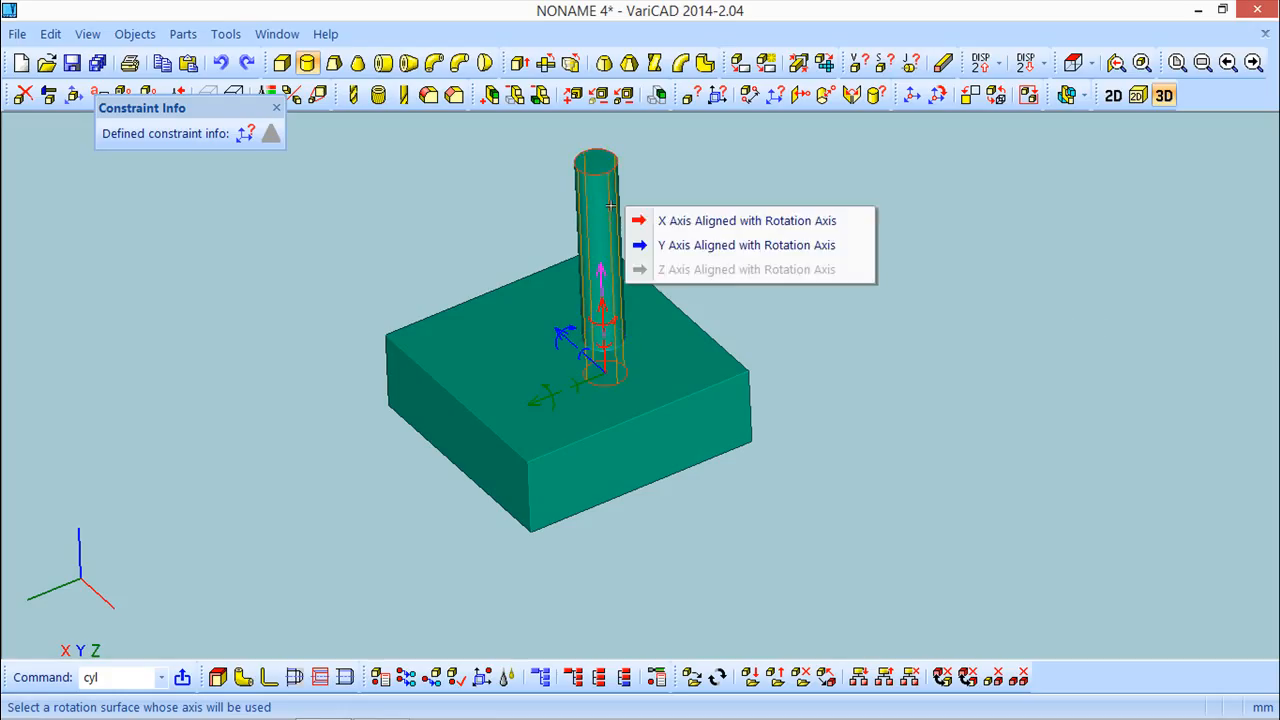
{"action": "left_click", "coordinate": [687, 250]}
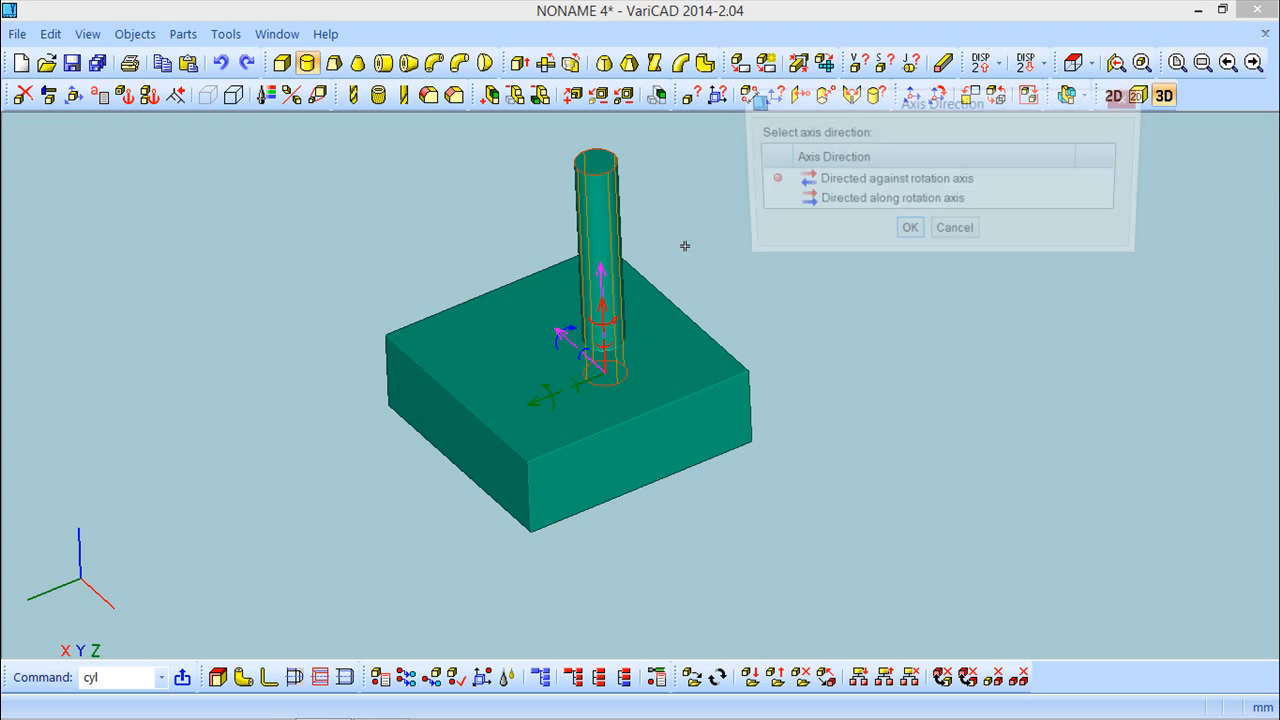
{"action": "left_click", "coordinate": [907, 233]}
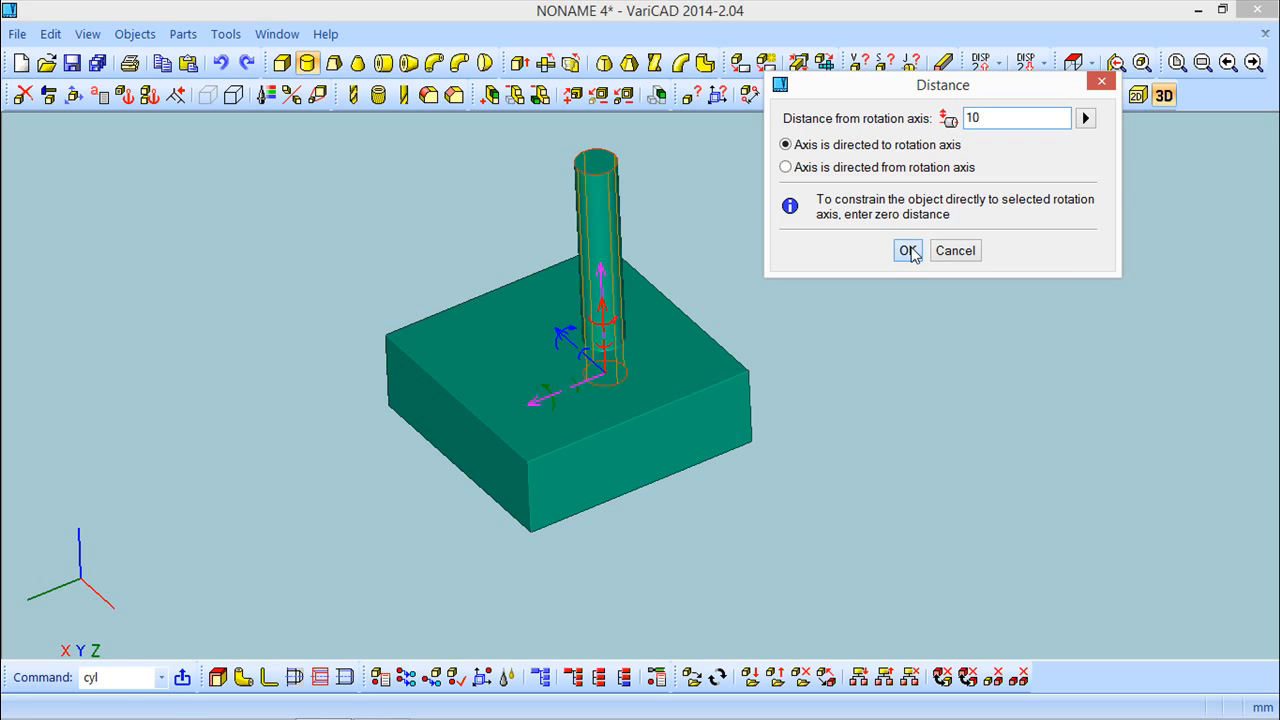
{"action": "left_click", "coordinate": [907, 251]}
{"action": "middle_click_drag", "start_coordinate": [570, 499], "coordinate": [714, 480]}
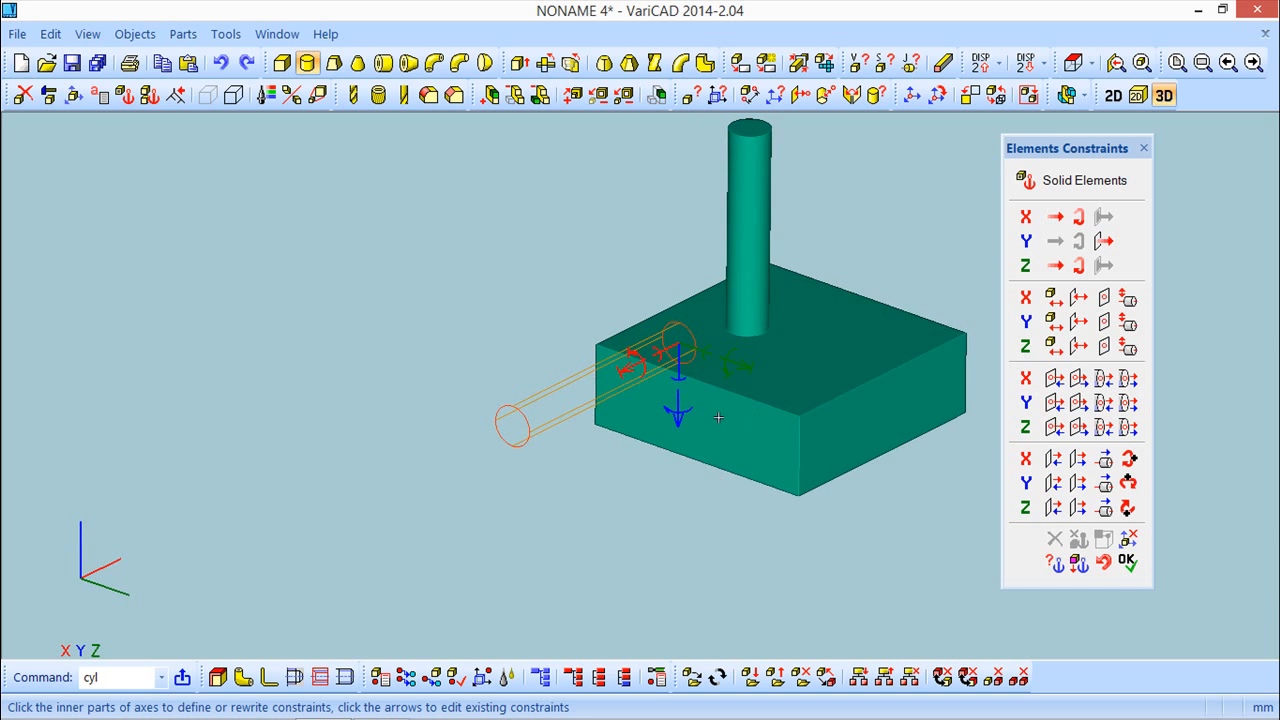
{"action": "middle_click_drag", "start_coordinate": [751, 418], "coordinate": [517, 486]}
{"action": "left_click", "coordinate": [1103, 562]}
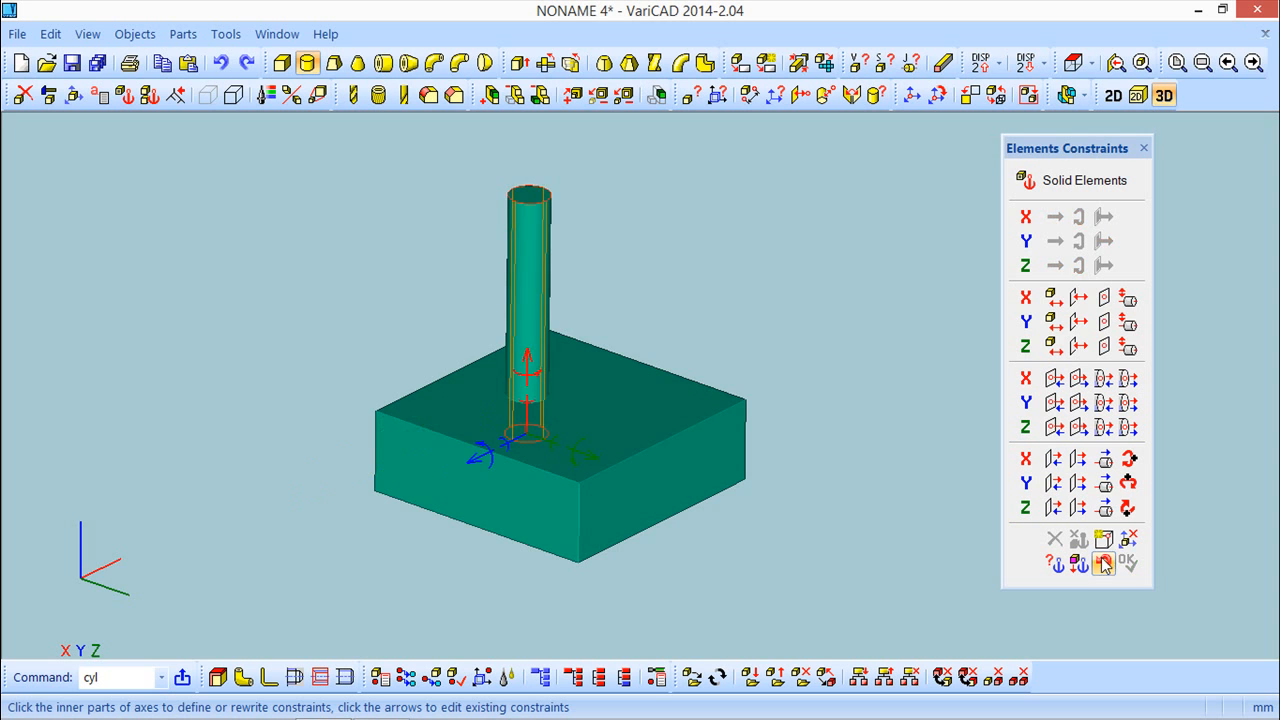
Constrain the new cylinder's Z distance from the upright cylinder's rotation axis, with its Y axis directed along it, and finish adding it
{"action": "middle_click_drag", "start_coordinate": [777, 477], "coordinate": [700, 500]}
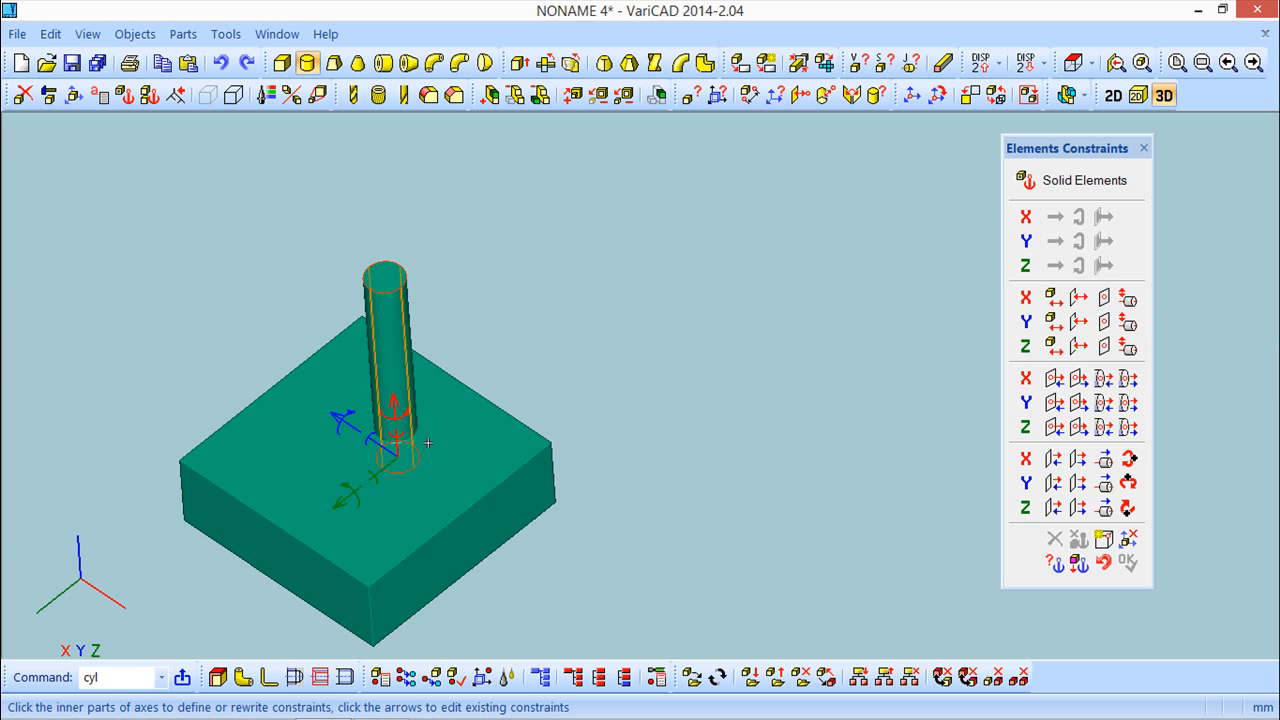
{"action": "left_click", "coordinate": [1129, 347]}
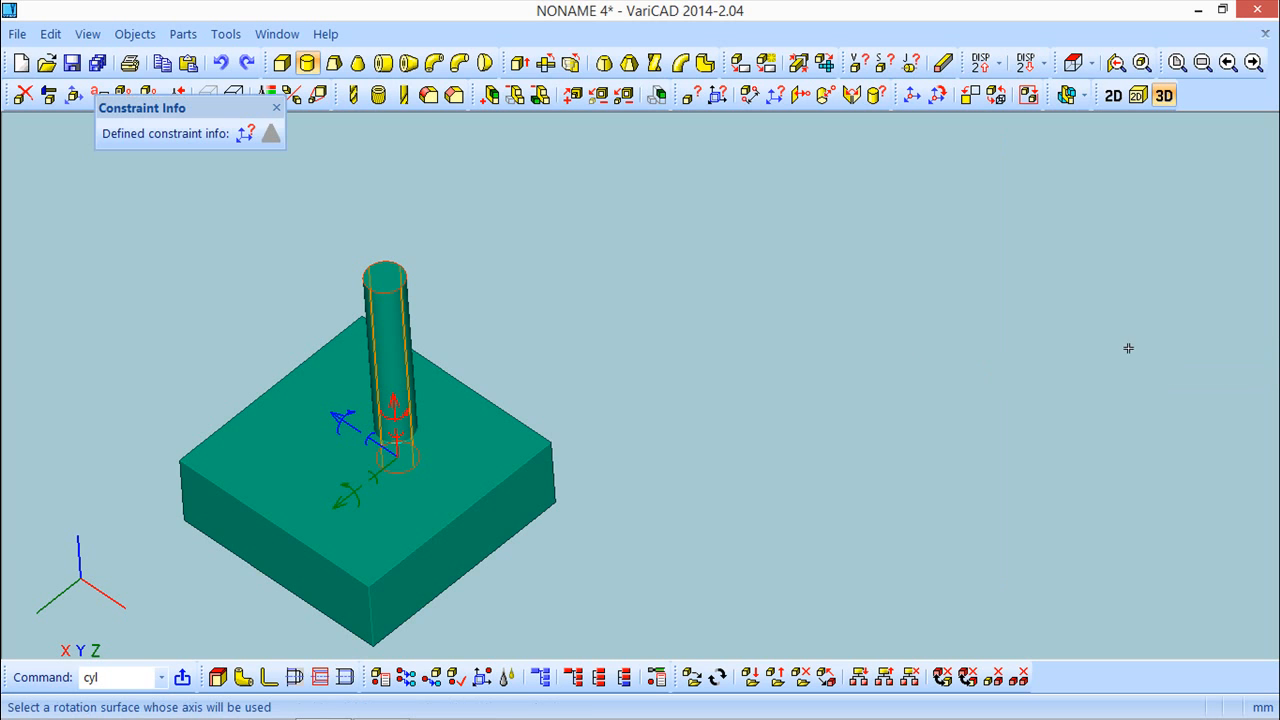
{"action": "left_click", "coordinate": [382, 292]}
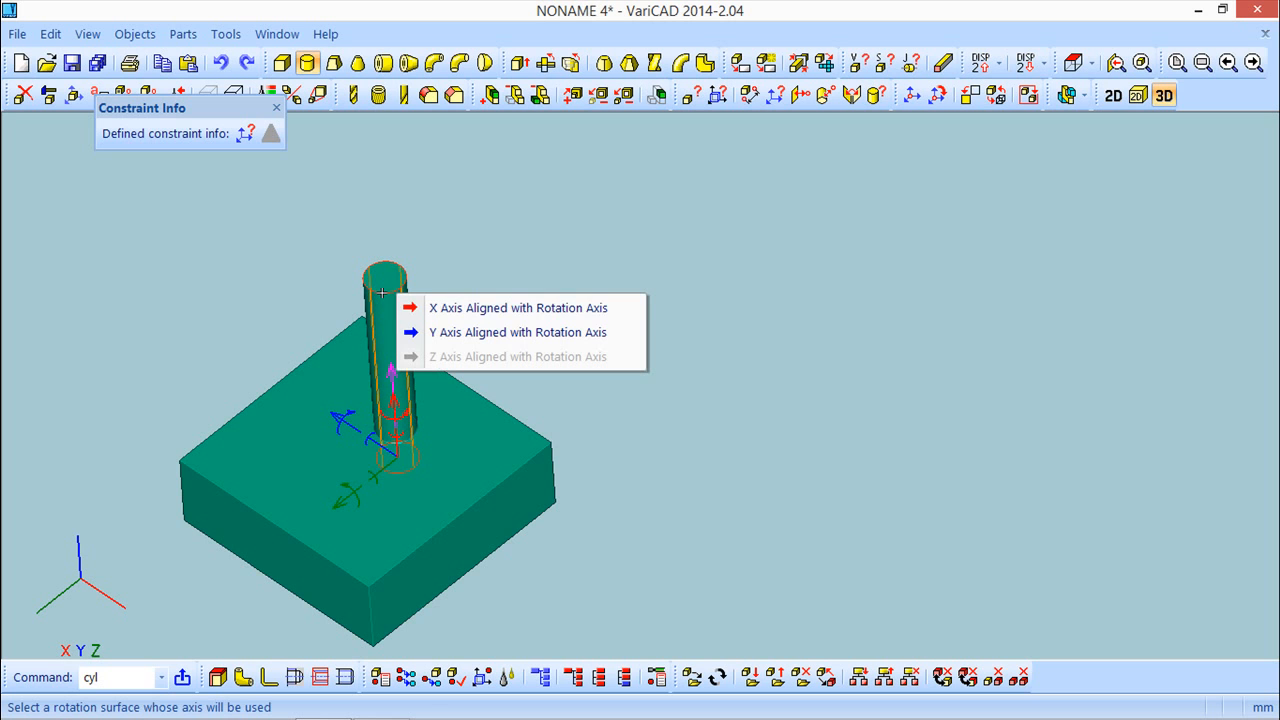
{"action": "left_click", "coordinate": [524, 334]}
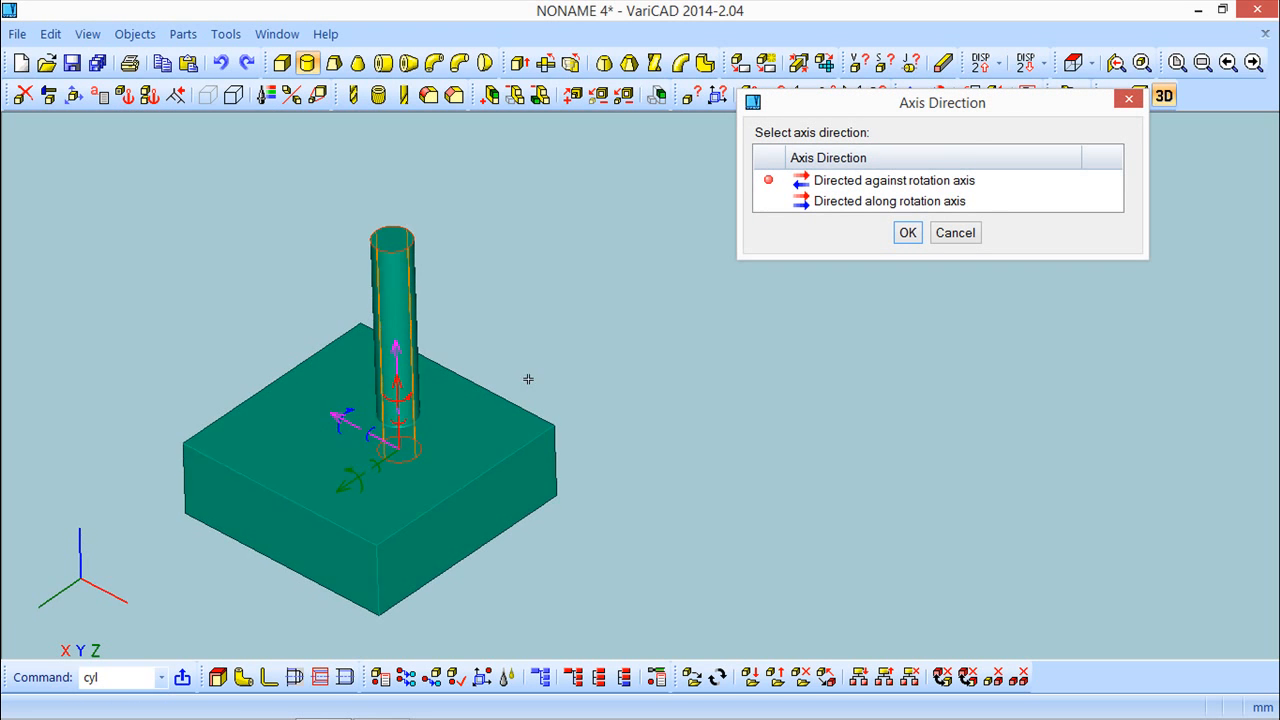
{"action": "left_click", "coordinate": [937, 204]}
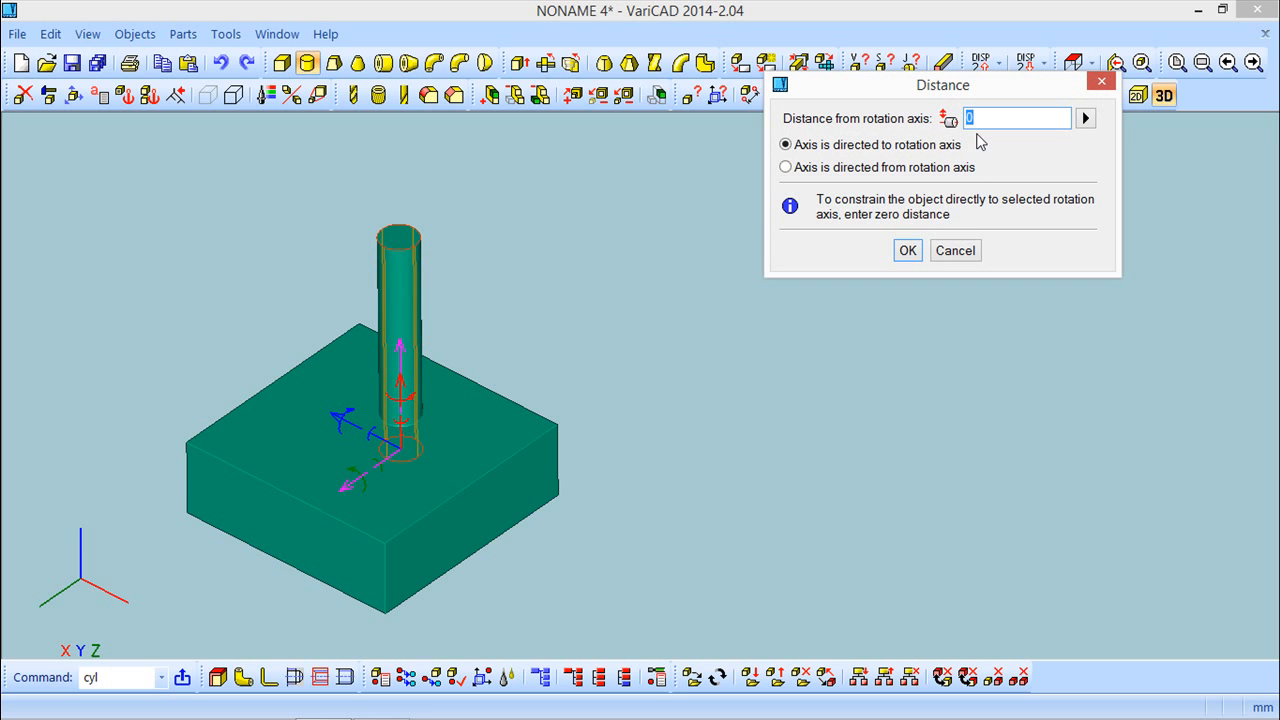
{"action": "left_click", "coordinate": [906, 250]}
{"action": "middle_click_drag", "start_coordinate": [748, 309], "coordinate": [714, 289]}
{"action": "left_click", "coordinate": [1127, 562]}
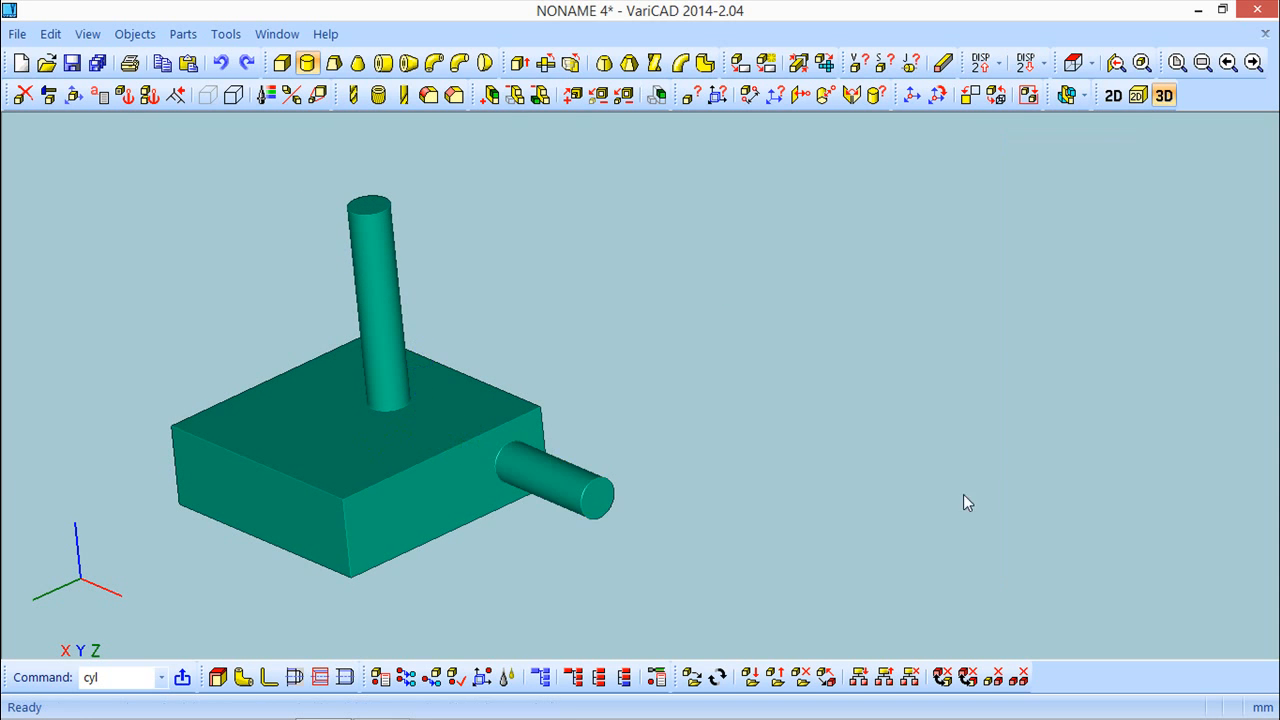
Set the box's horizontal dimension along the Z axis to 40 mm, inspect both cylinders' positions, and finish shape editing
{"action": "mouse_move", "coordinate": [512, 291]}
{"action": "middle_mouse_down"}
{"action": "mouse_move", "coordinate": [532, 290]}
{"action": "mouse_move", "coordinate": [490, 302]}
{"action": "mouse_move", "coordinate": [518, 294]}
{"action": "middle_mouse_up"}
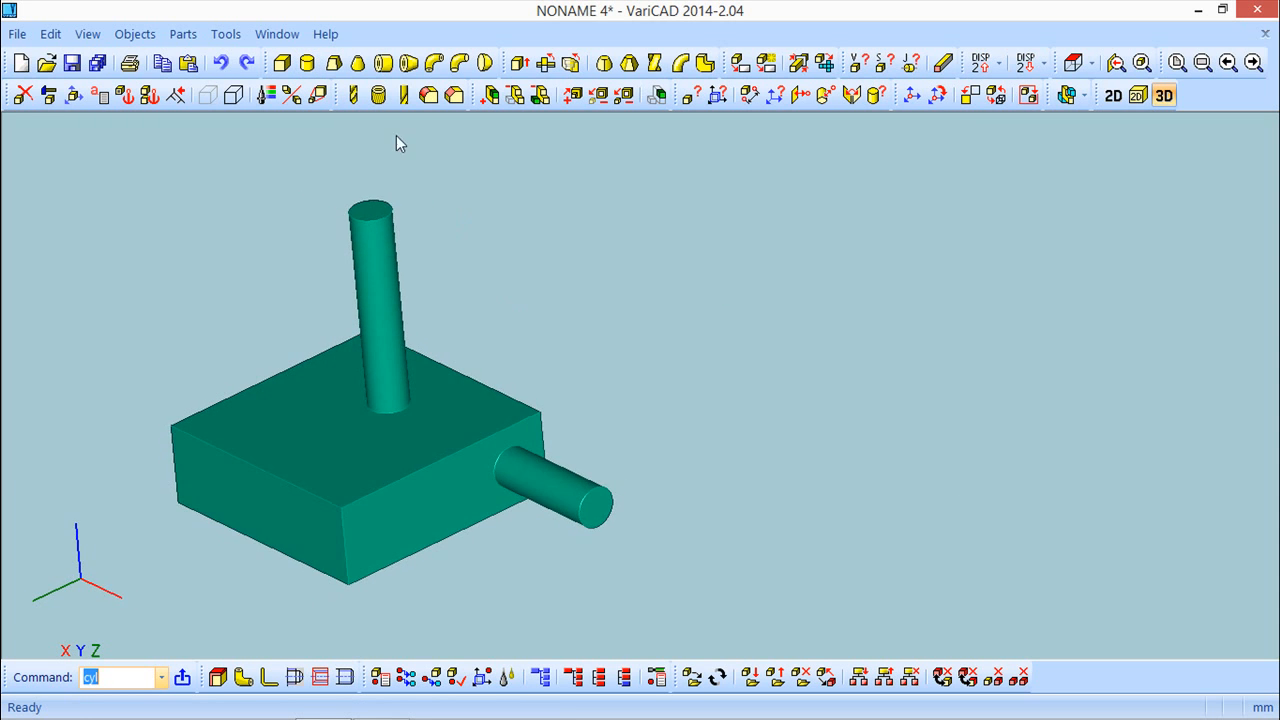
{"action": "left_click", "coordinate": [48, 96]}
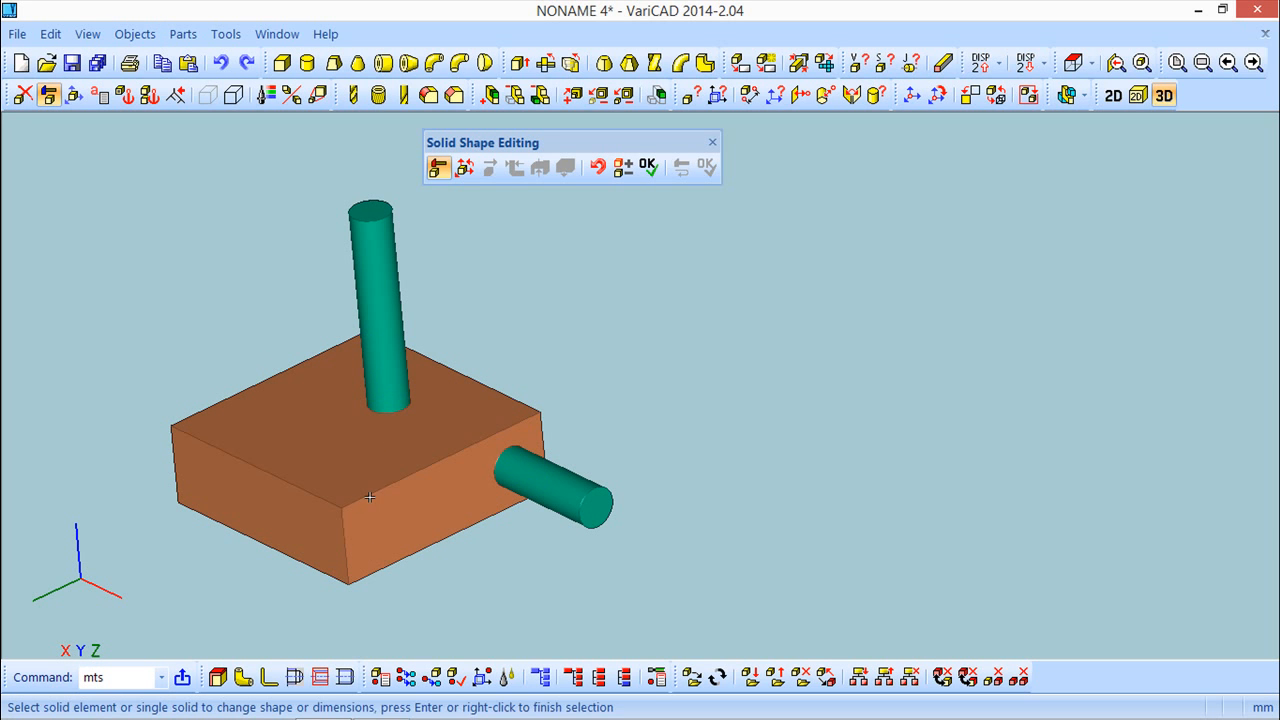
{"action": "left_click", "coordinate": [650, 168]}
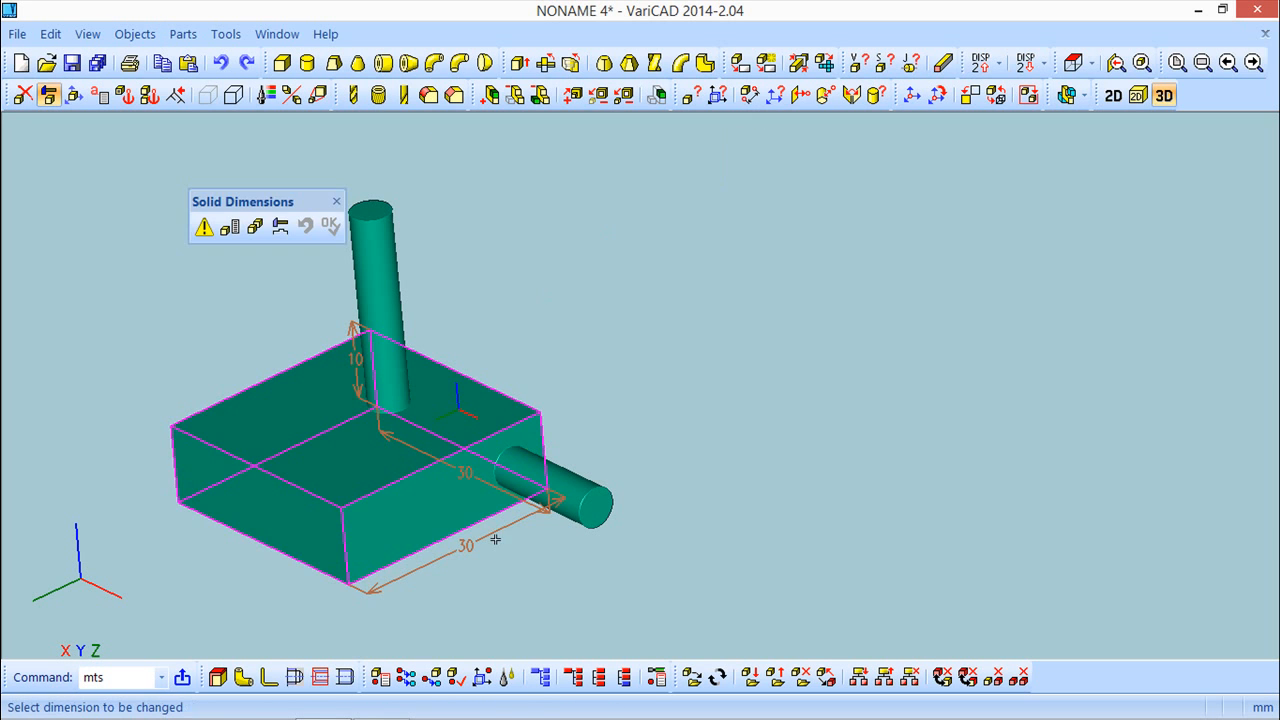
{"action": "left_click", "coordinate": [466, 548]}
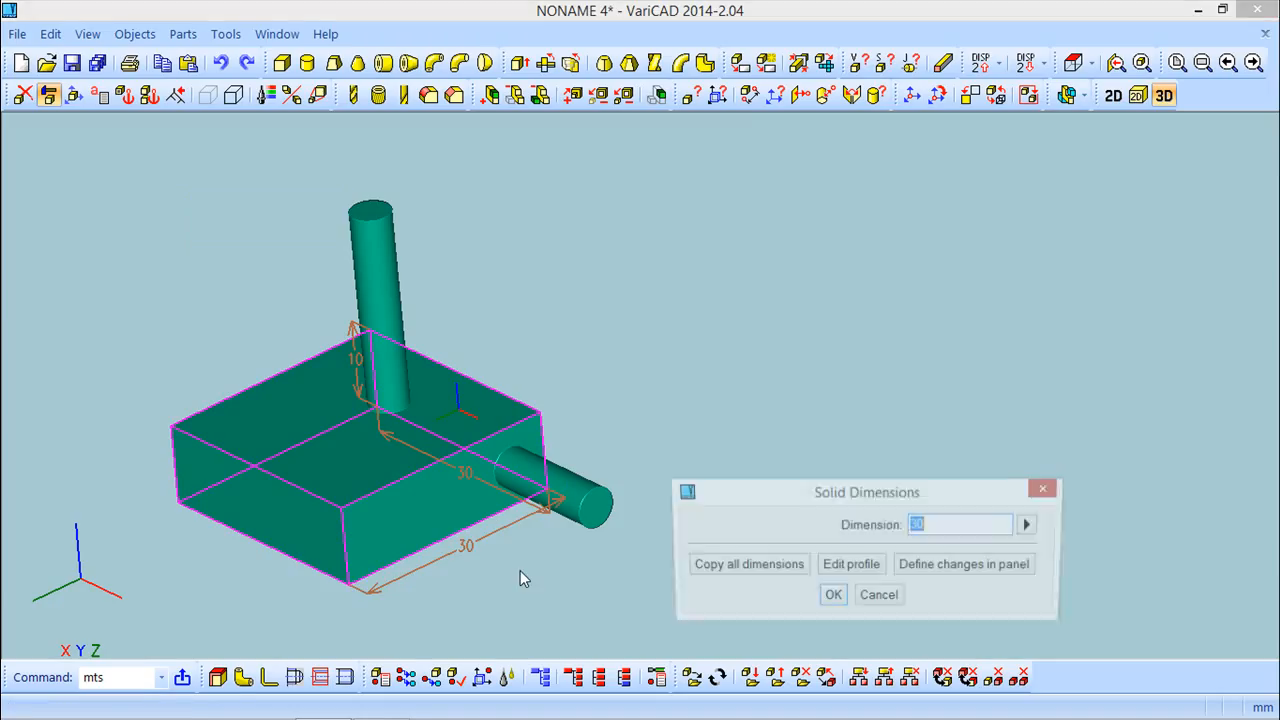
{"action": "type", "text": "40"}
{"action": "key", "text": "Return"}
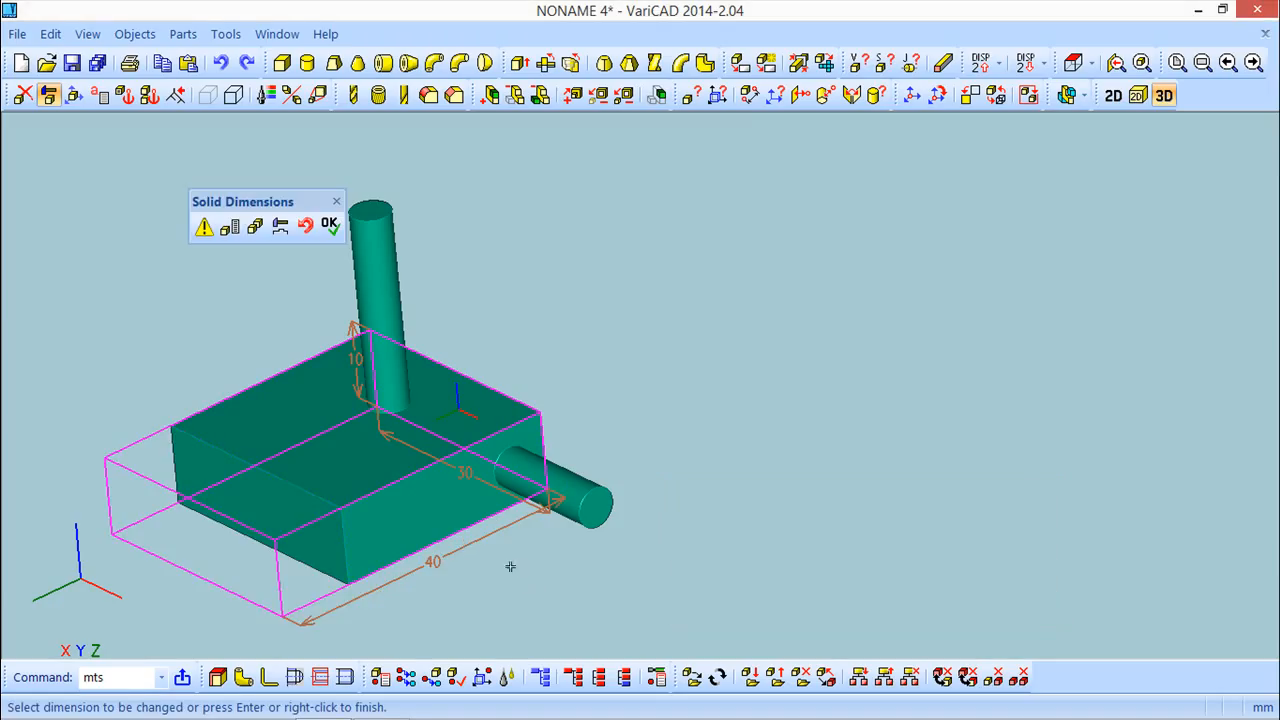
{"action": "left_click", "coordinate": [331, 227]}
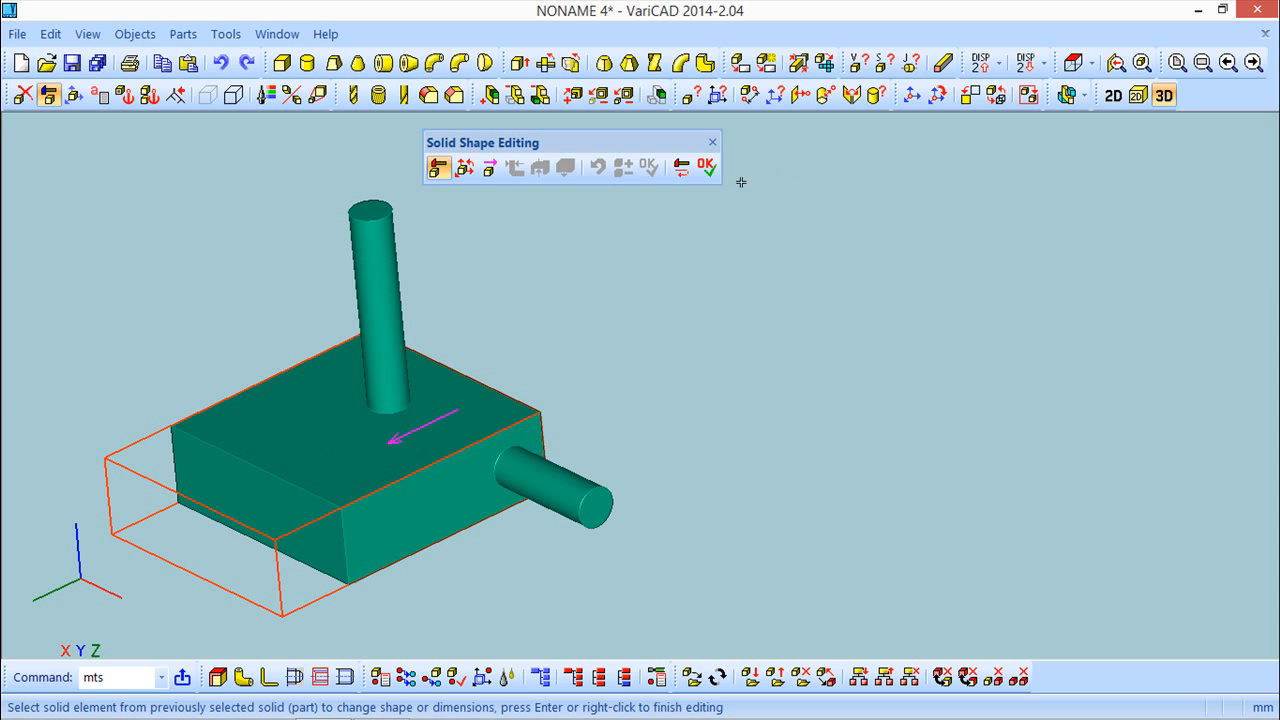
{"action": "left_click", "coordinate": [707, 168]}
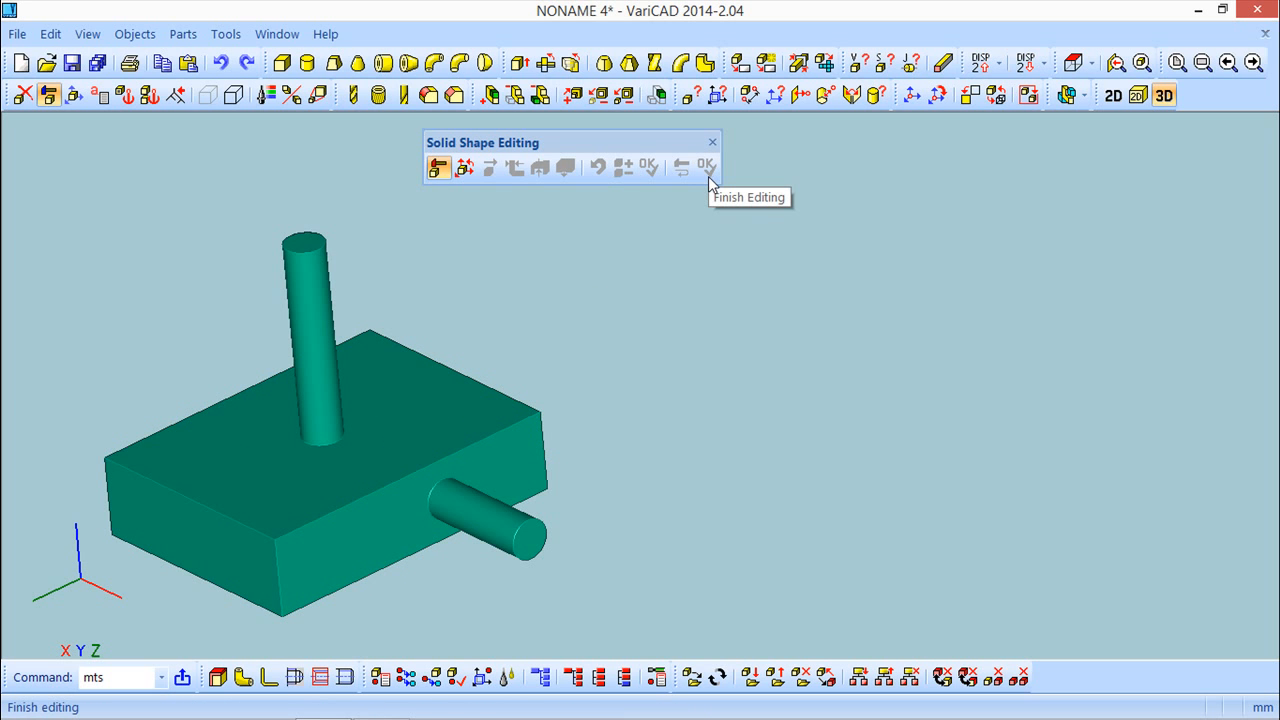
{"action": "scroll", "coordinate": [637, 354], "scroll_direction": "down", "scroll_amount": 1}
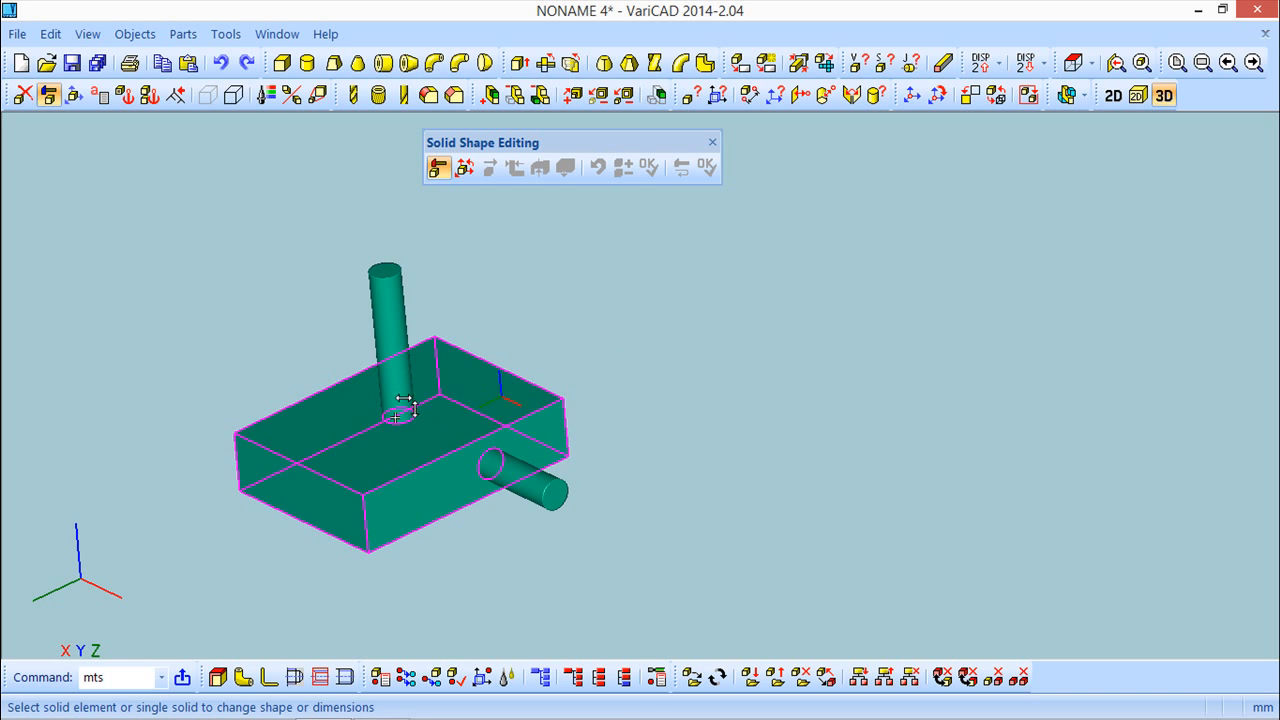
{"action": "middle_click_drag", "start_coordinate": [698, 398], "coordinate": [766, 416]}
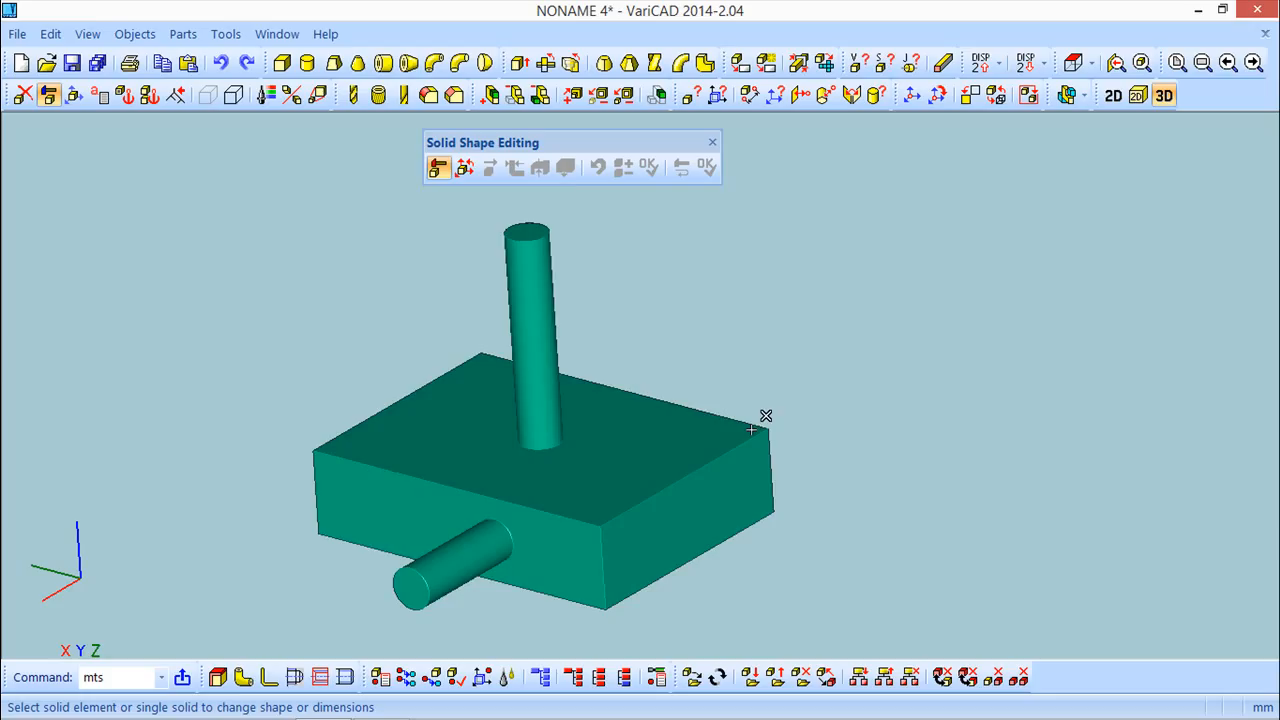
{"action": "middle_click_drag", "start_coordinate": [641, 381], "coordinate": [686, 335], "text": "shift"}
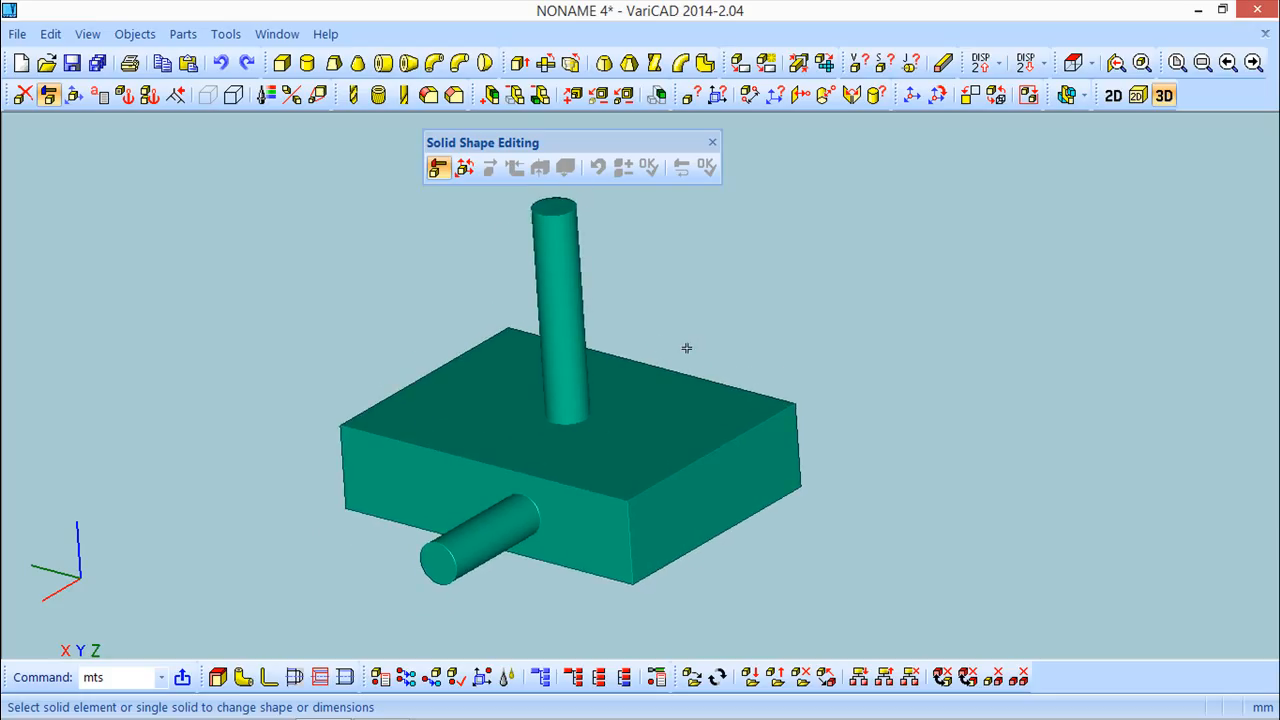
{"action": "left_click", "coordinate": [713, 143]}
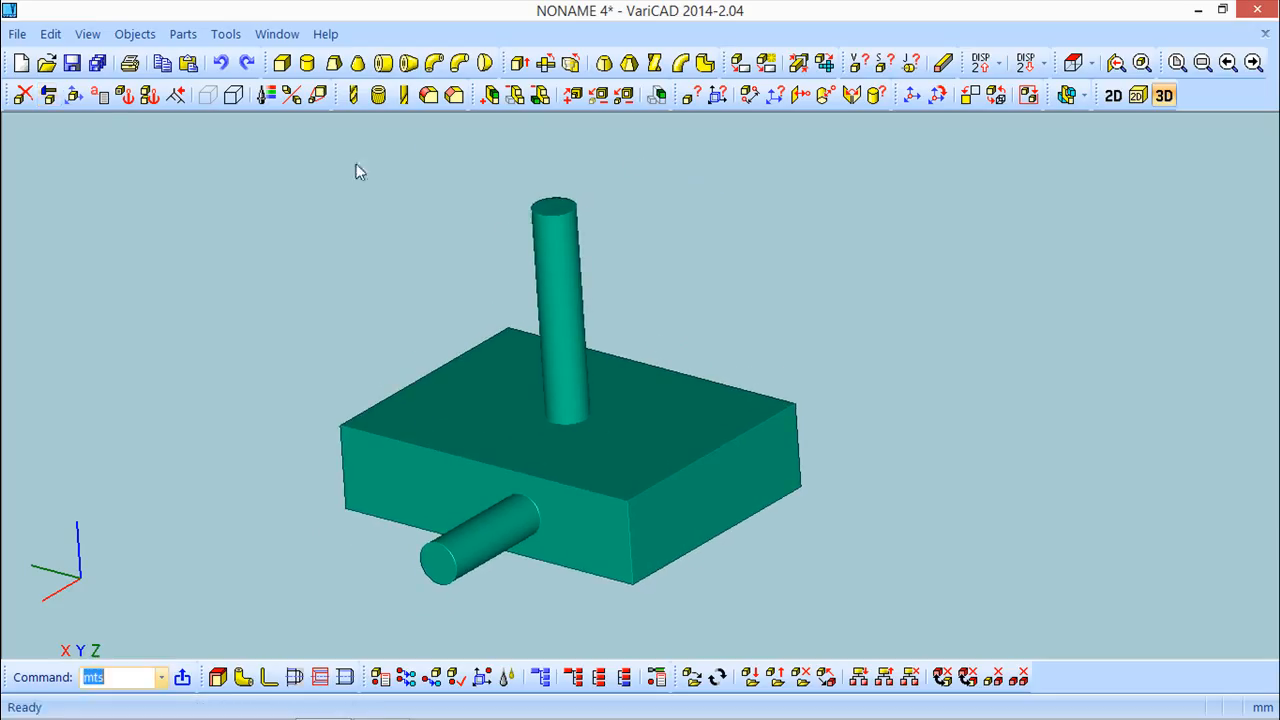
Create a box with height 30, width 30 and length 10 mm, and move it to overlap the far end of the existing solid
{"action": "left_click", "coordinate": [281, 62]}
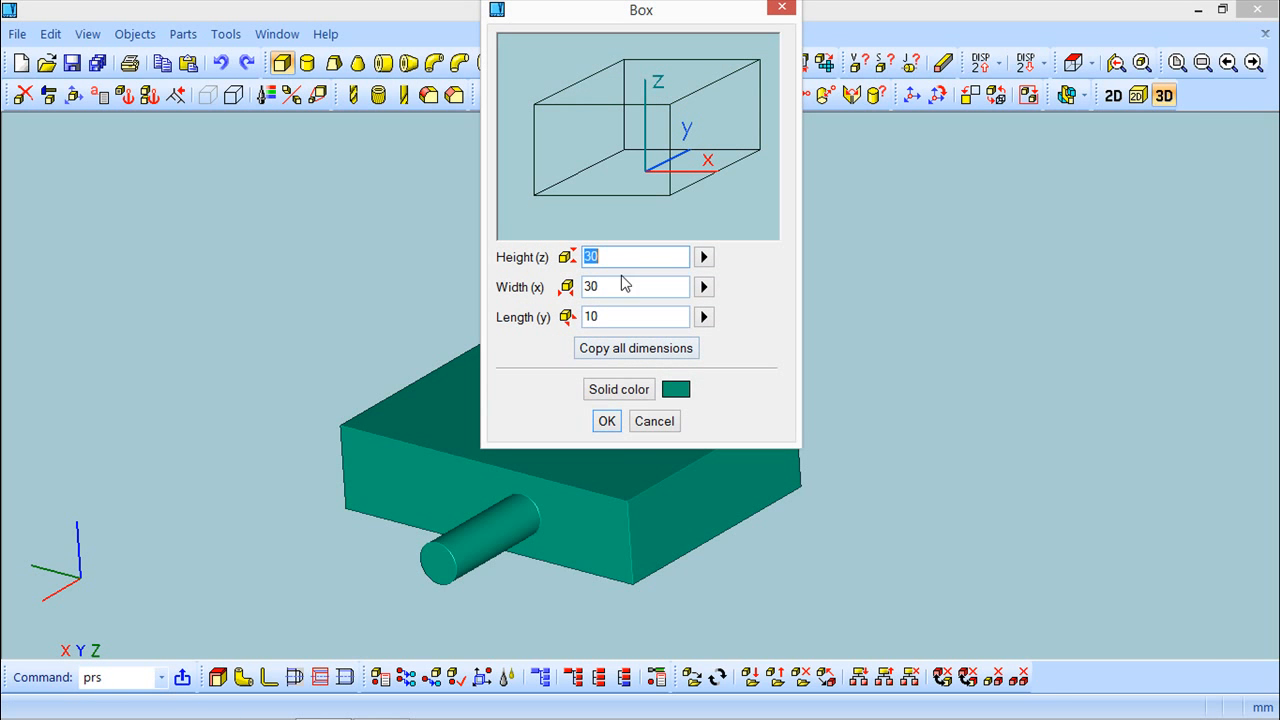
{"action": "left_click", "coordinate": [607, 421]}
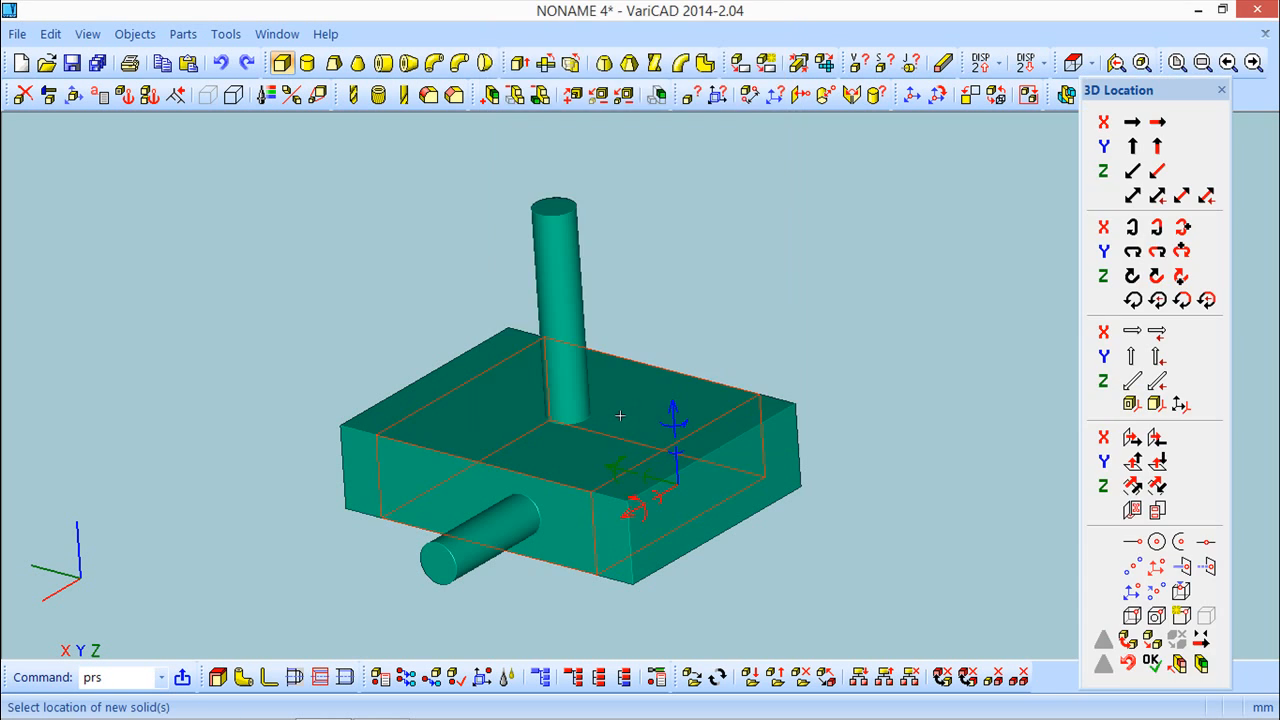
{"action": "left_click", "coordinate": [675, 483]}
{"action": "left_click", "coordinate": [808, 366]}
{"action": "middle_click_drag", "start_coordinate": [874, 523], "coordinate": [867, 559]}
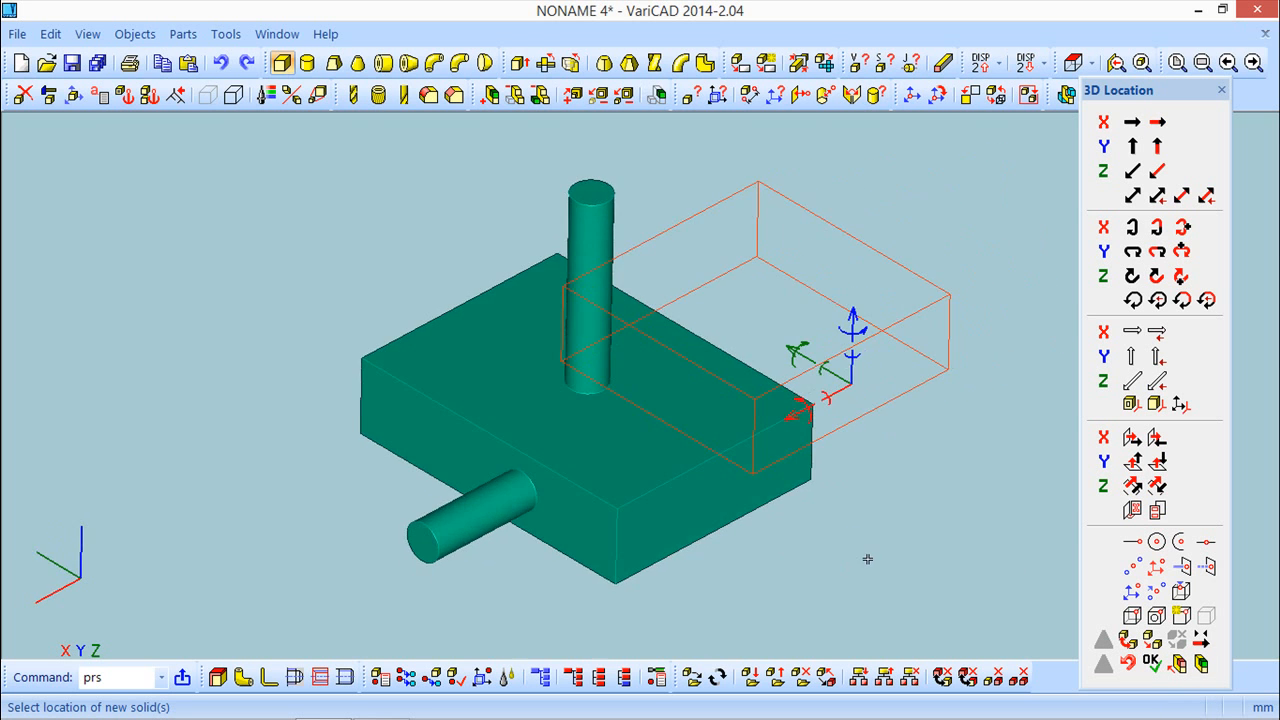
Insert the new box by adding it to the existing solid, with its constraints defined
{"action": "left_click", "coordinate": [1178, 664]}
{"action": "left_click", "coordinate": [1030, 634]}
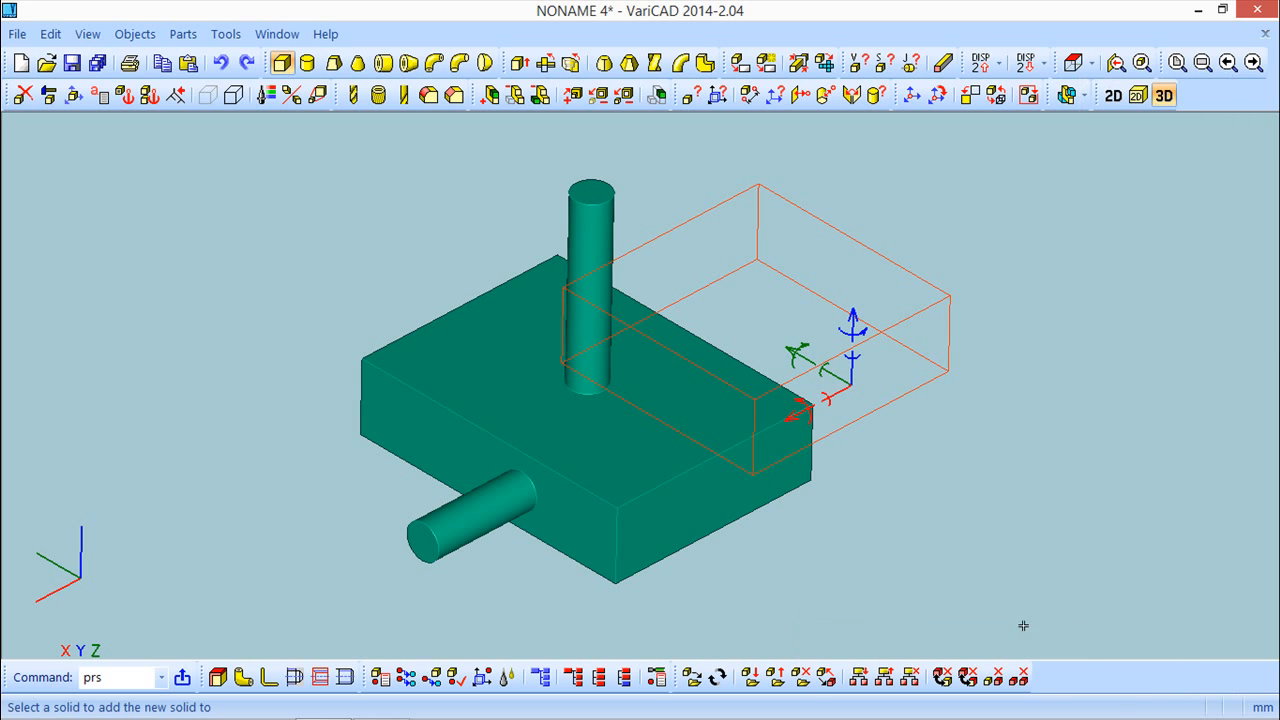
{"action": "left_click", "coordinate": [617, 500]}
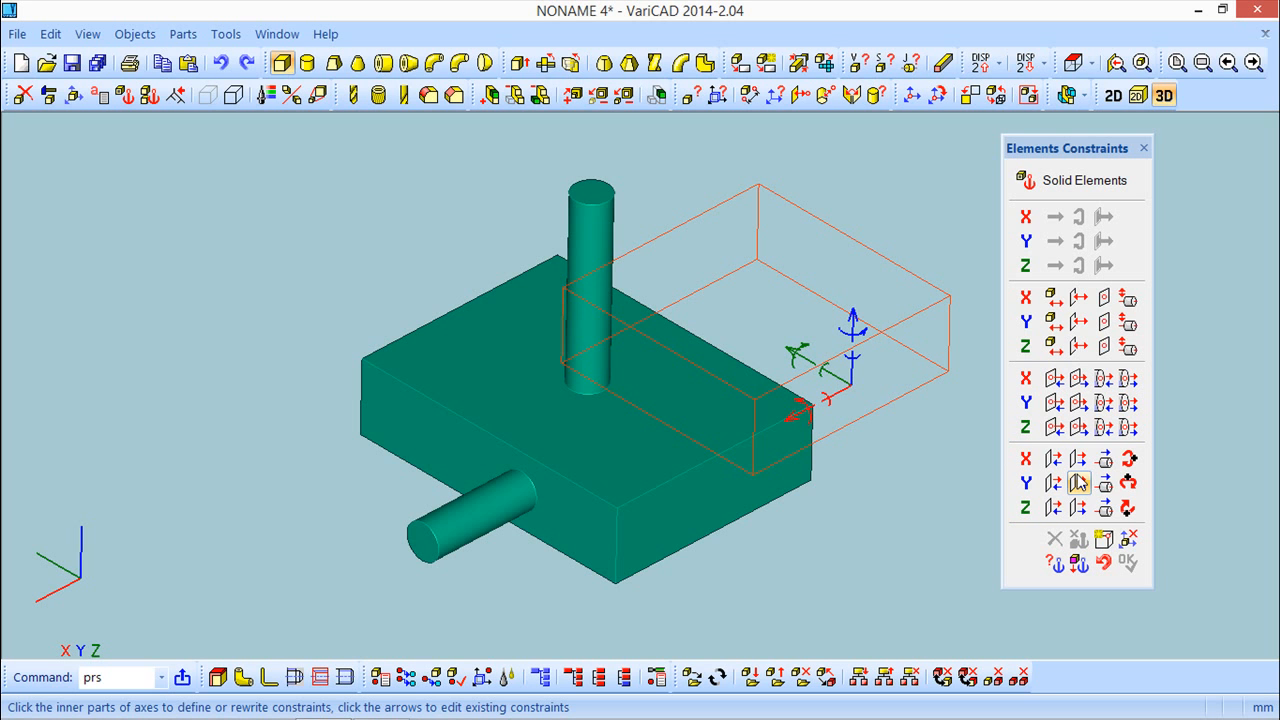
{"action": "mouse_move", "coordinate": [908, 476]}
{"action": "middle_mouse_down"}
{"action": "mouse_move", "coordinate": [900, 446]}
{"action": "mouse_move", "coordinate": [896, 457]}
{"action": "middle_mouse_up"}
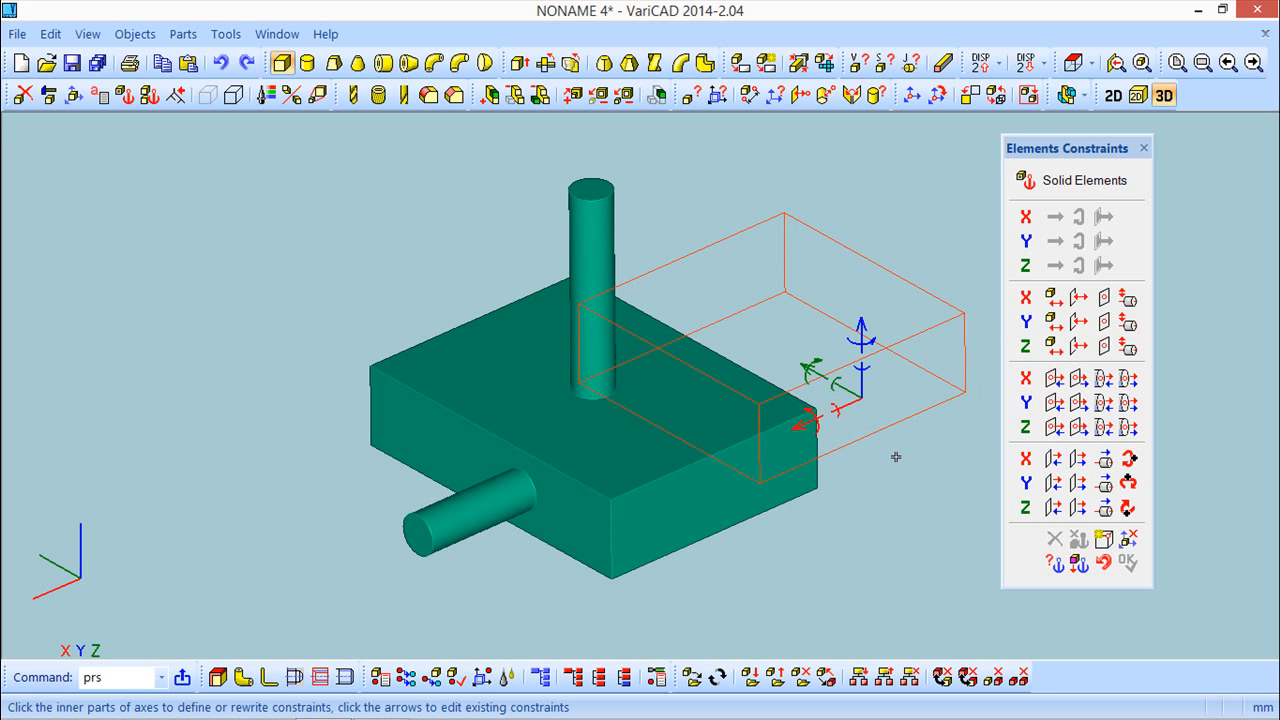
Constrain the box's X position 41 mm from the patch carrying the horizontal cylinder, with the axis directed to the patch, and finish adding it
{"action": "left_click", "coordinate": [1078, 297]}
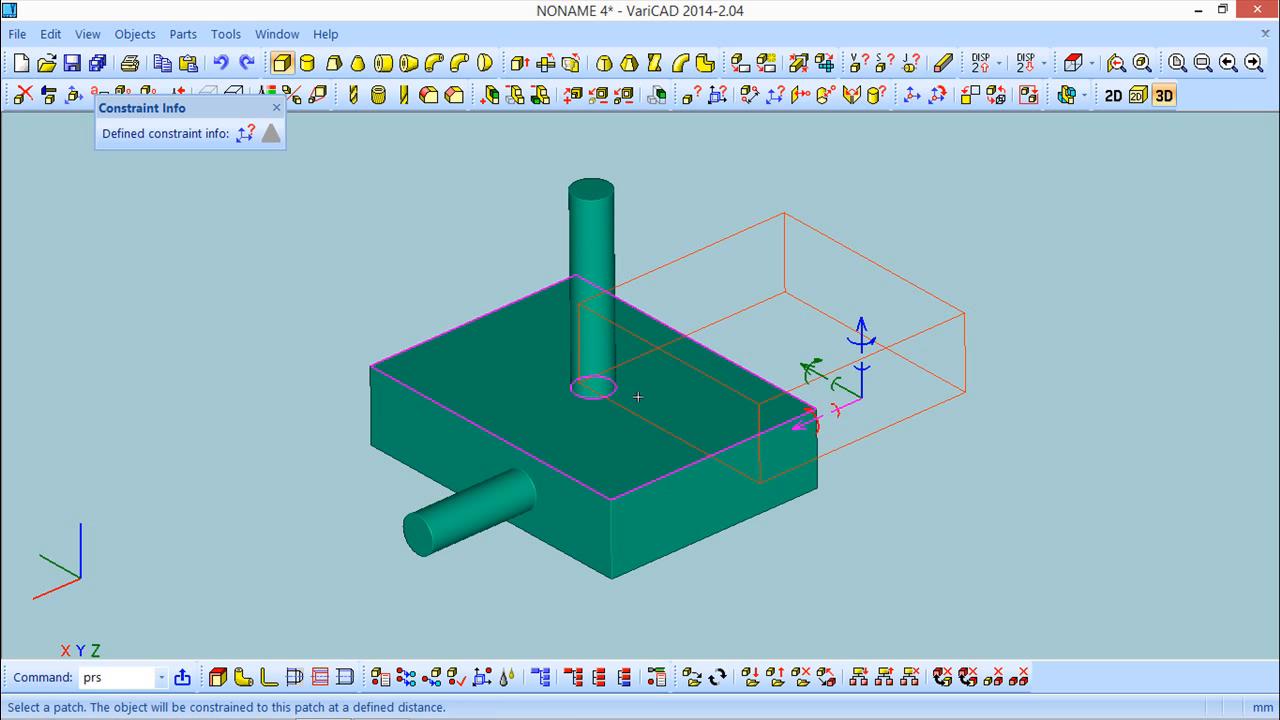
{"action": "left_click", "coordinate": [561, 518]}
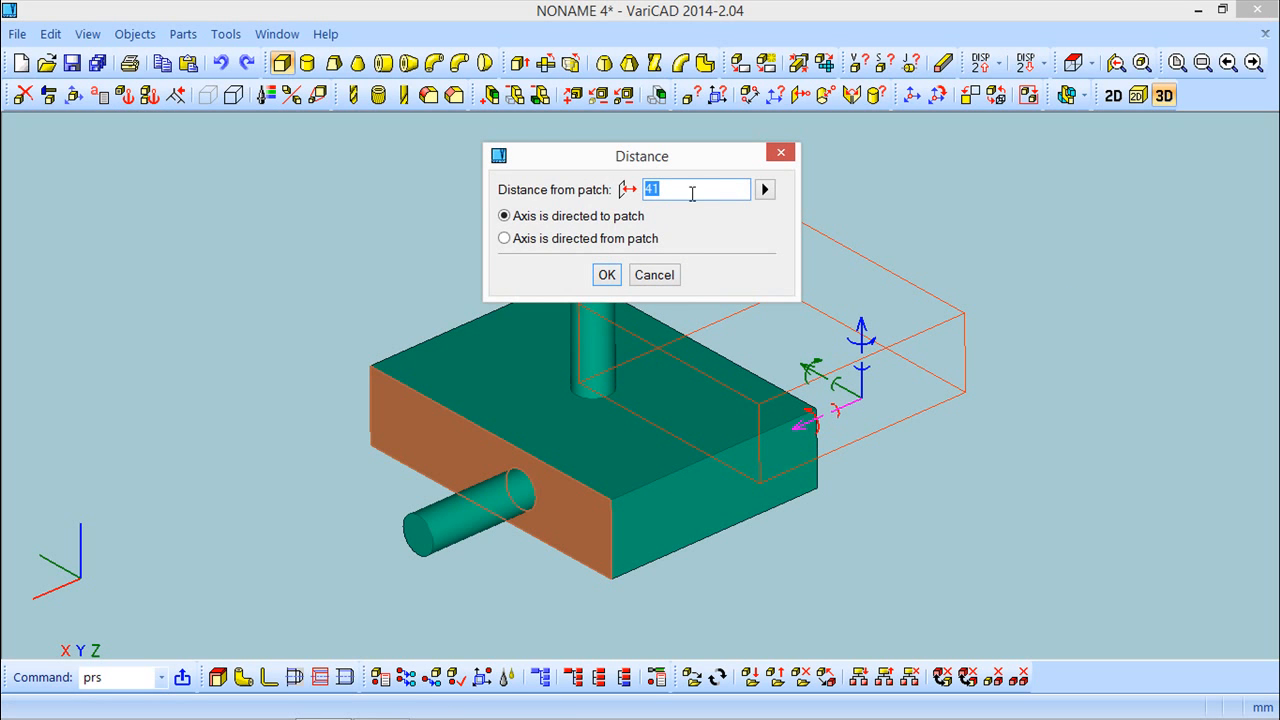
{"action": "left_click", "coordinate": [766, 191]}
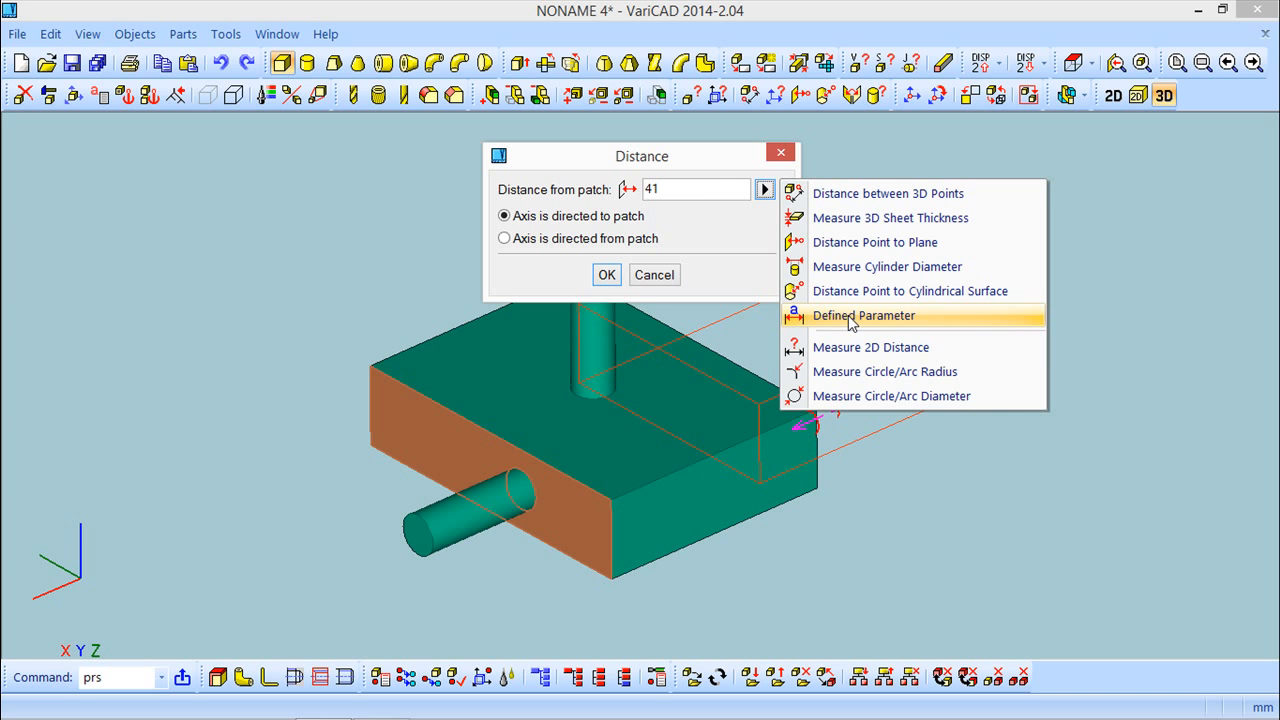
{"action": "left_click", "coordinate": [720, 191]}
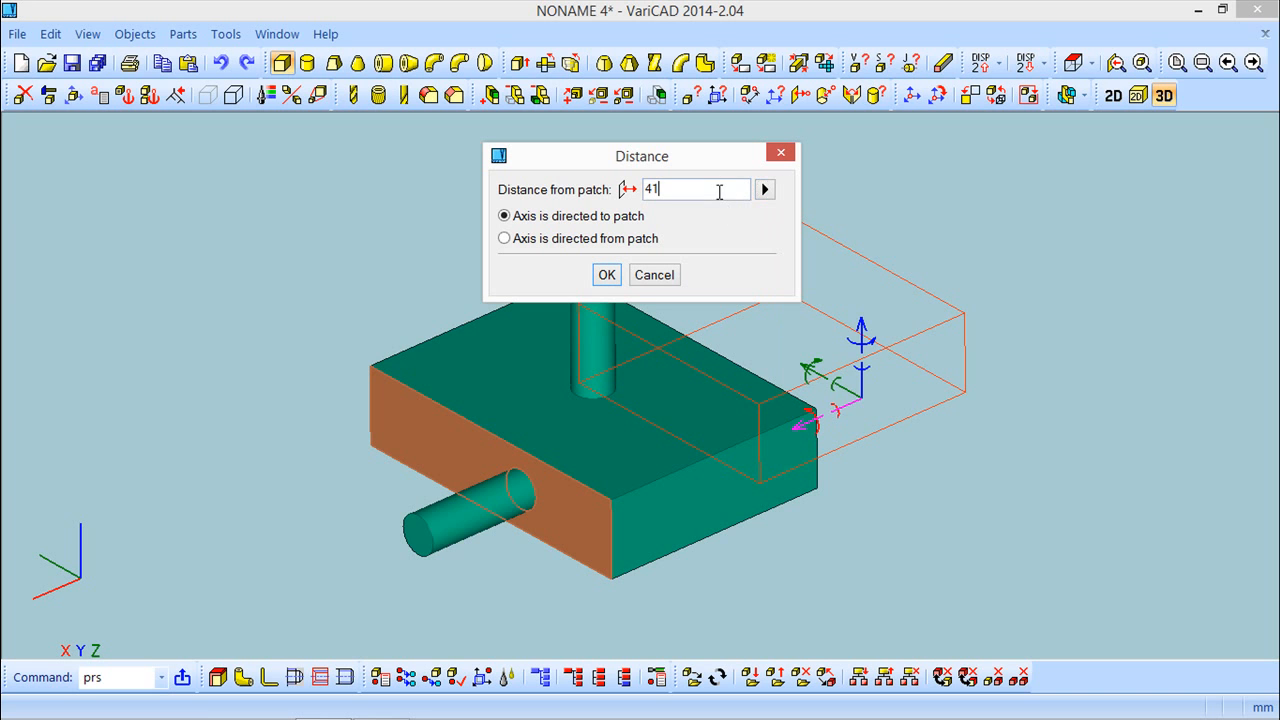
{"action": "left_click", "coordinate": [607, 275]}
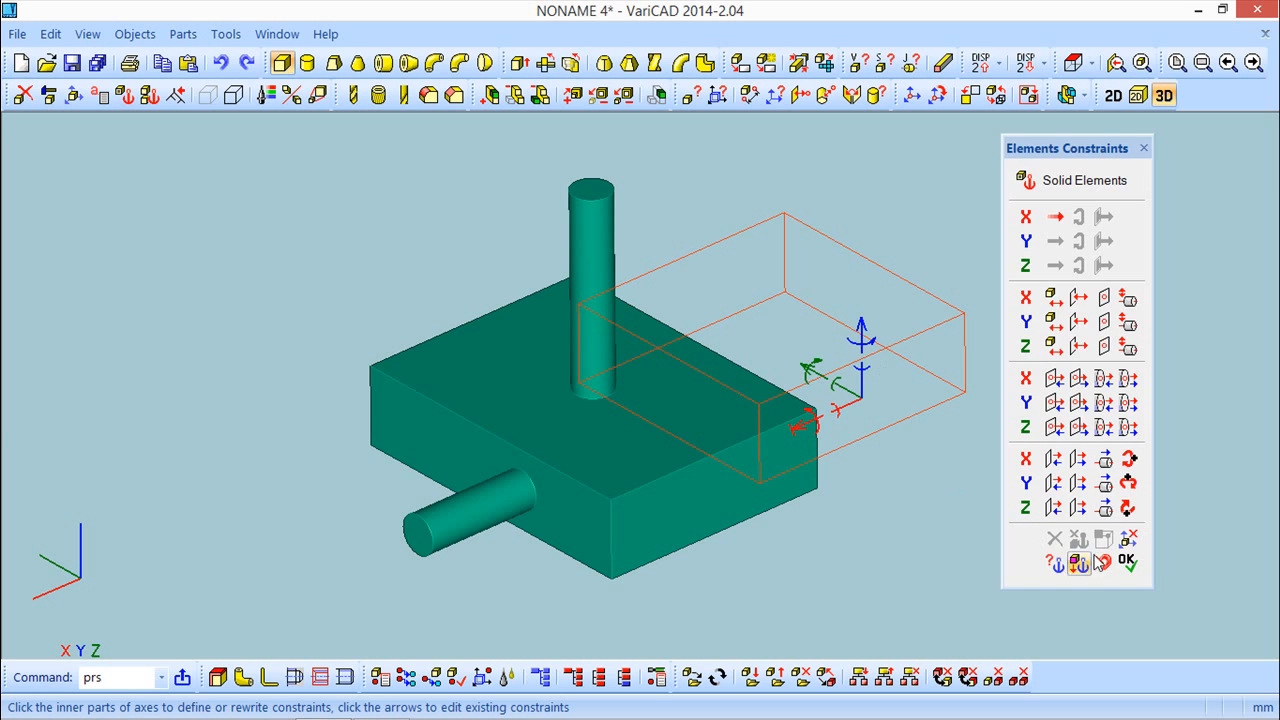
{"action": "left_click", "coordinate": [1129, 563]}
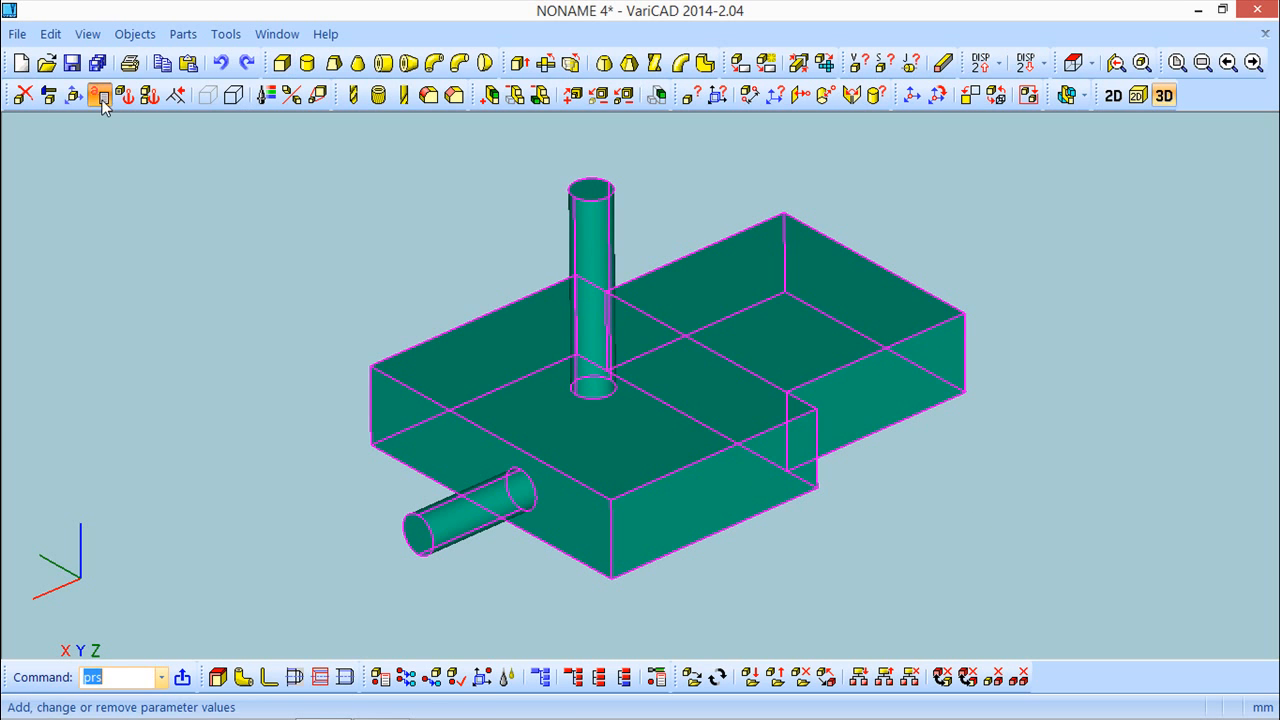
Create a linear parameter named a with value 30 and insert it permanently
{"action": "left_click", "coordinate": [100, 95]}
{"action": "left_click", "coordinate": [78, 50]}
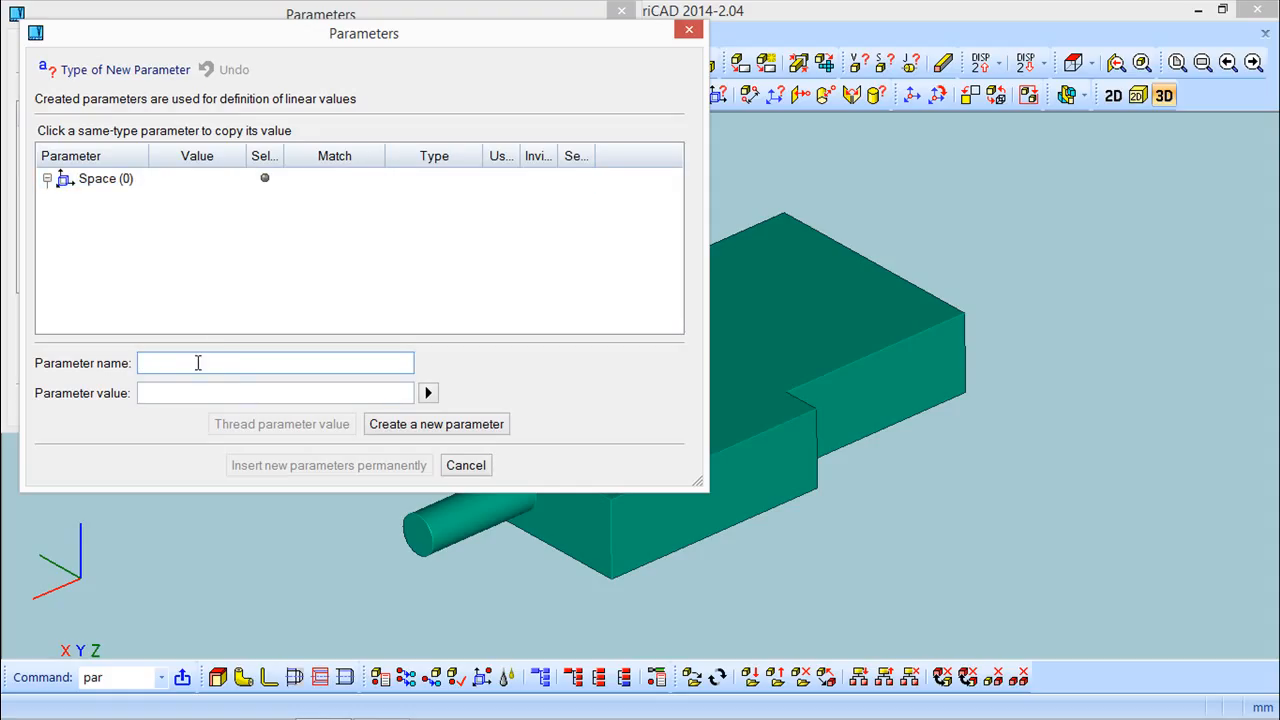
{"action": "type", "text": "a"}
{"action": "left_click", "coordinate": [201, 395]}
{"action": "type", "text": "30"}
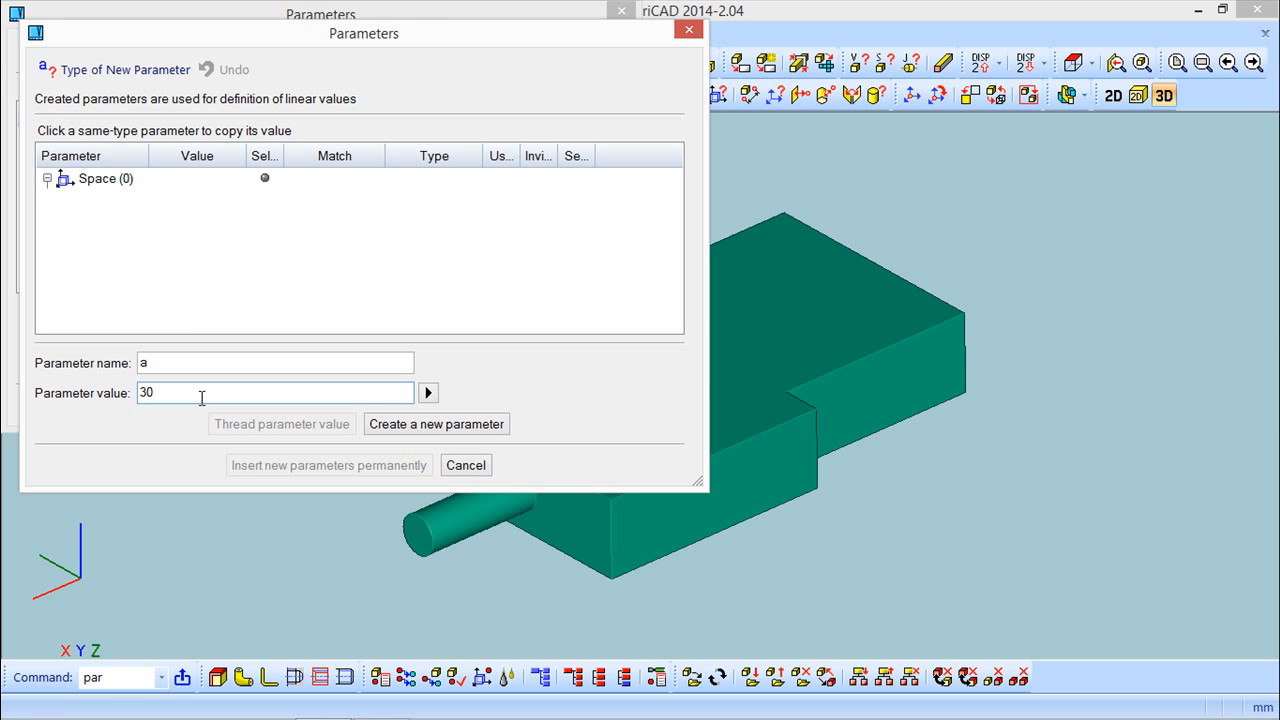
{"action": "left_click", "coordinate": [405, 425]}
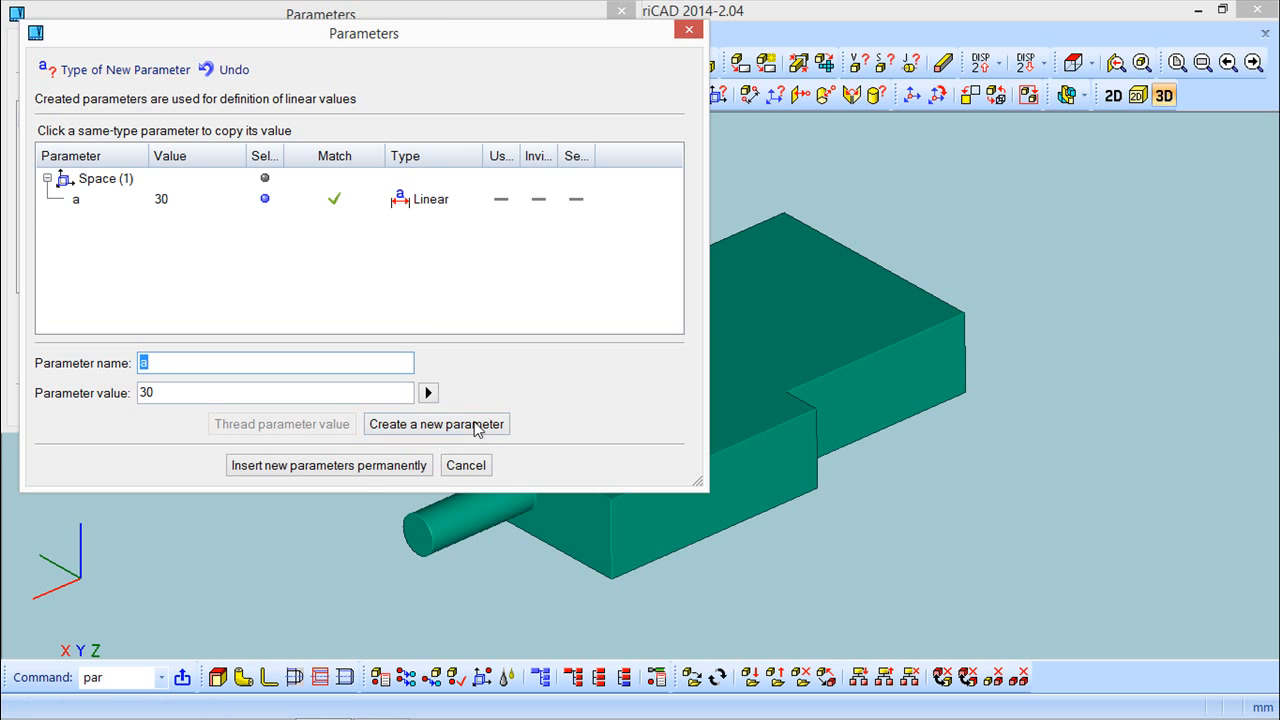
{"action": "left_click", "coordinate": [355, 465]}
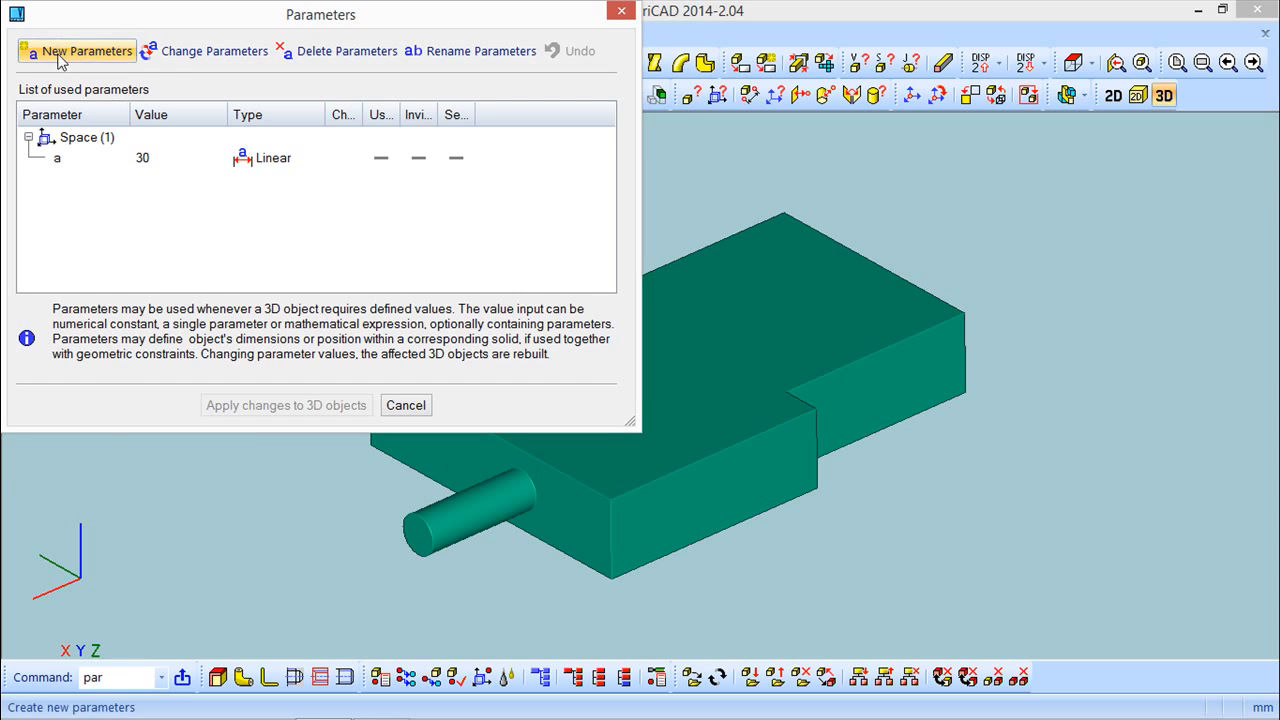
Create a linear parameter b with value 25, insert it permanently, and leave the parameter list
{"action": "left_click", "coordinate": [68, 50]}
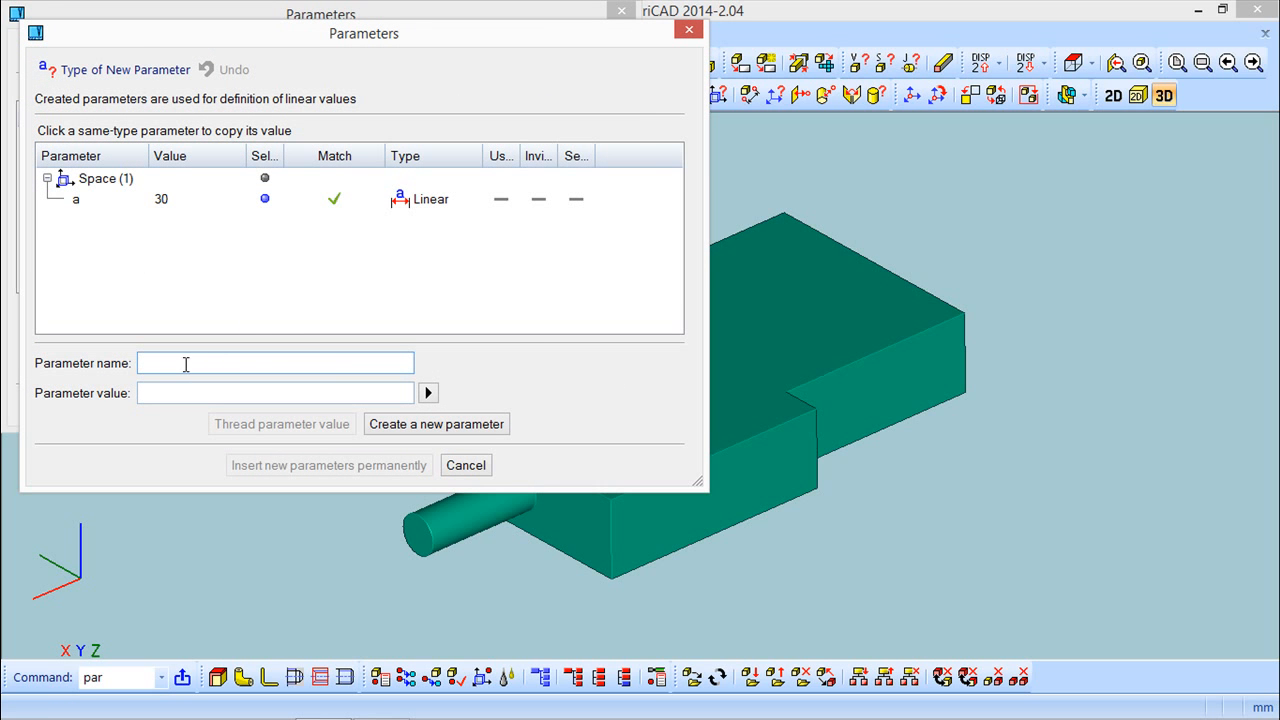
{"action": "type", "text": "b"}
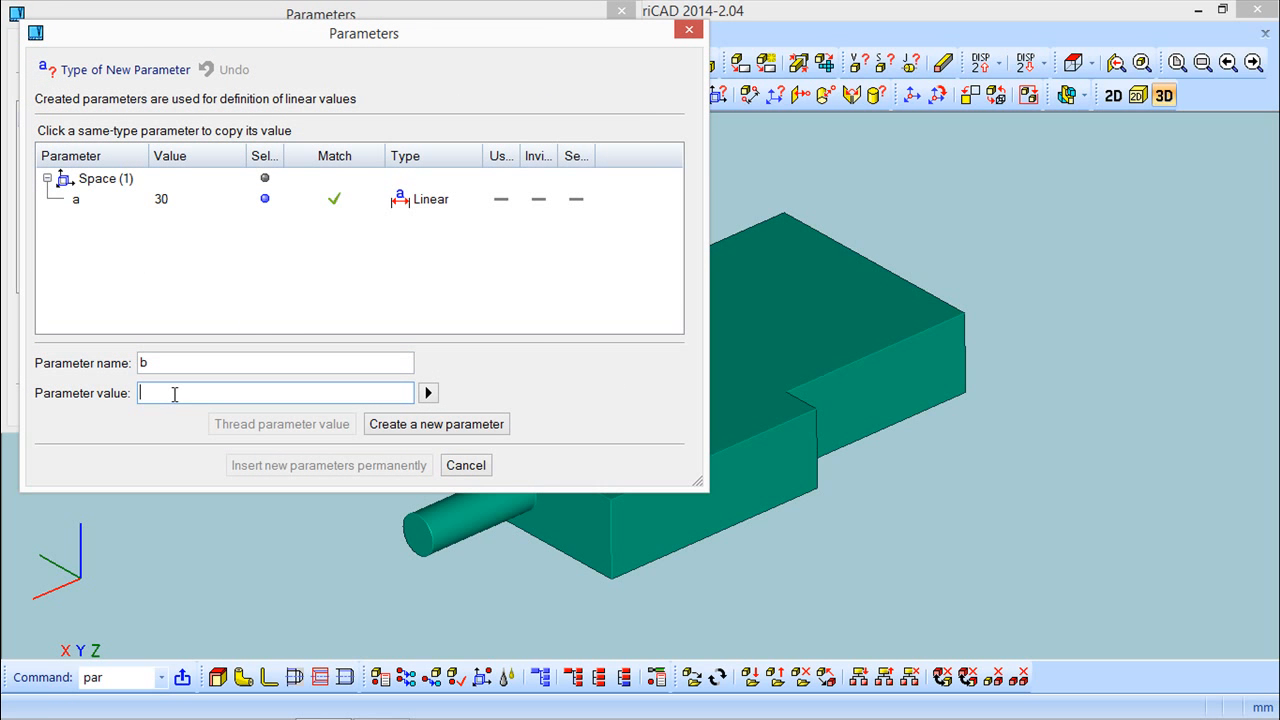
{"action": "left_click", "coordinate": [174, 394]}
{"action": "type", "text": "25"}
{"action": "left_click", "coordinate": [500, 424]}
{"action": "left_click", "coordinate": [365, 469]}
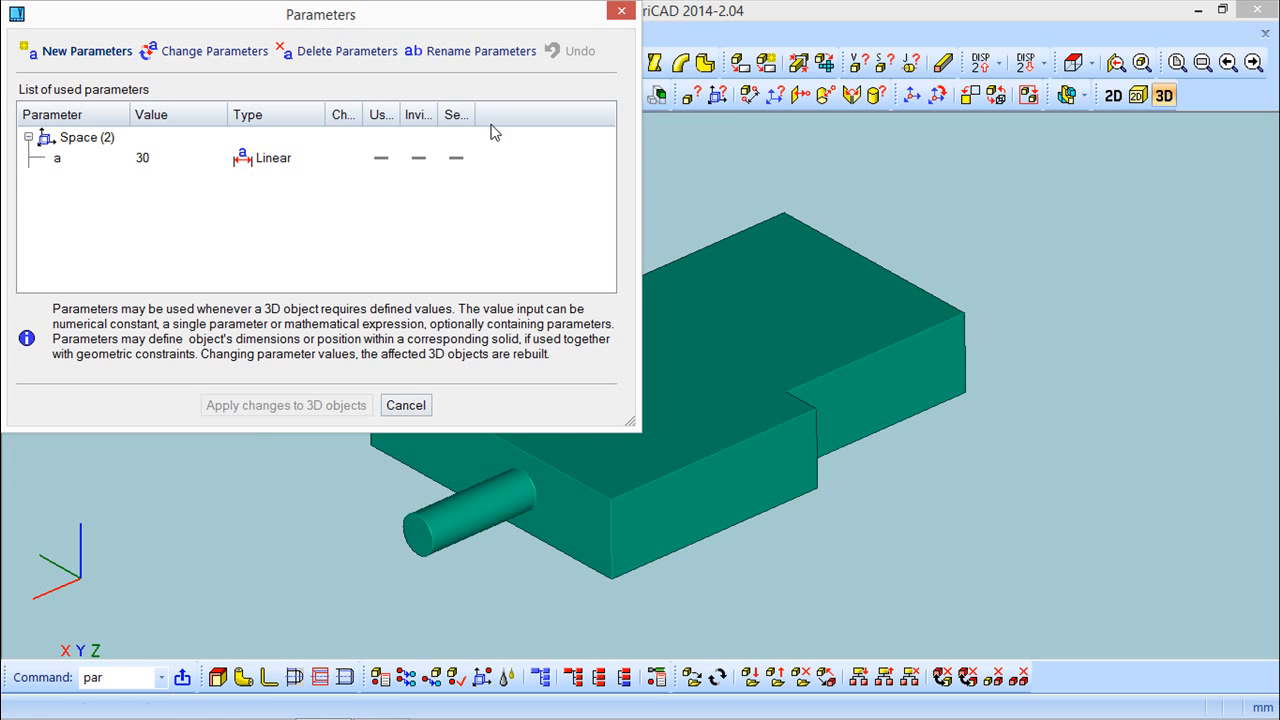
{"action": "left_click", "coordinate": [621, 12]}
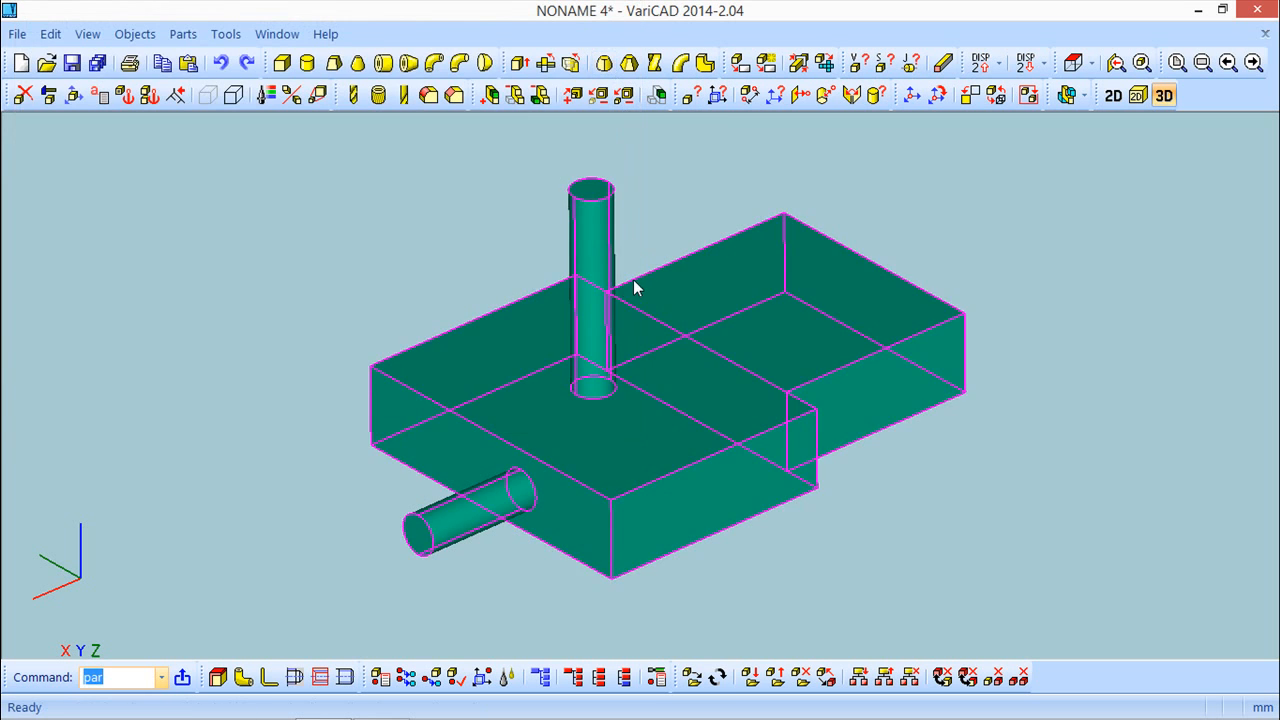
Place another box with height 30, width 30 and length 10 mm over the stepped side, cutting it from the solid with constraints defined
{"action": "middle_click_drag", "start_coordinate": [902, 545], "coordinate": [912, 543]}
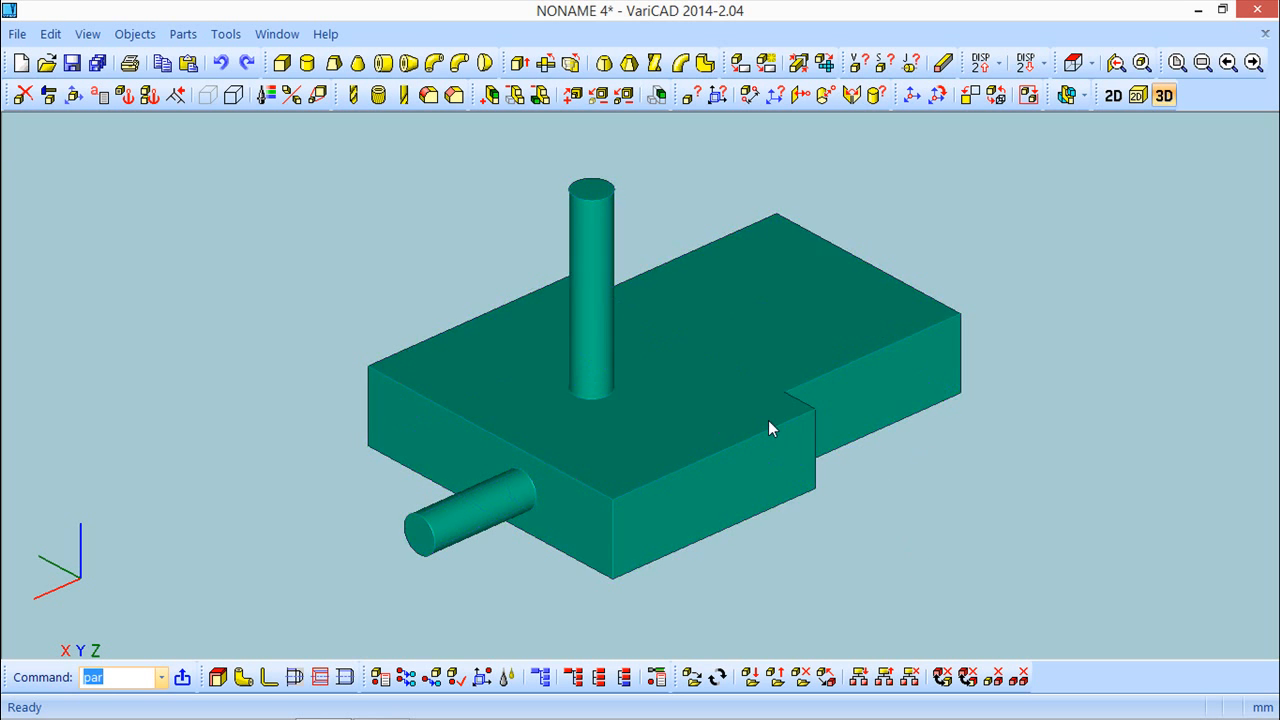
{"action": "left_click", "coordinate": [281, 62]}
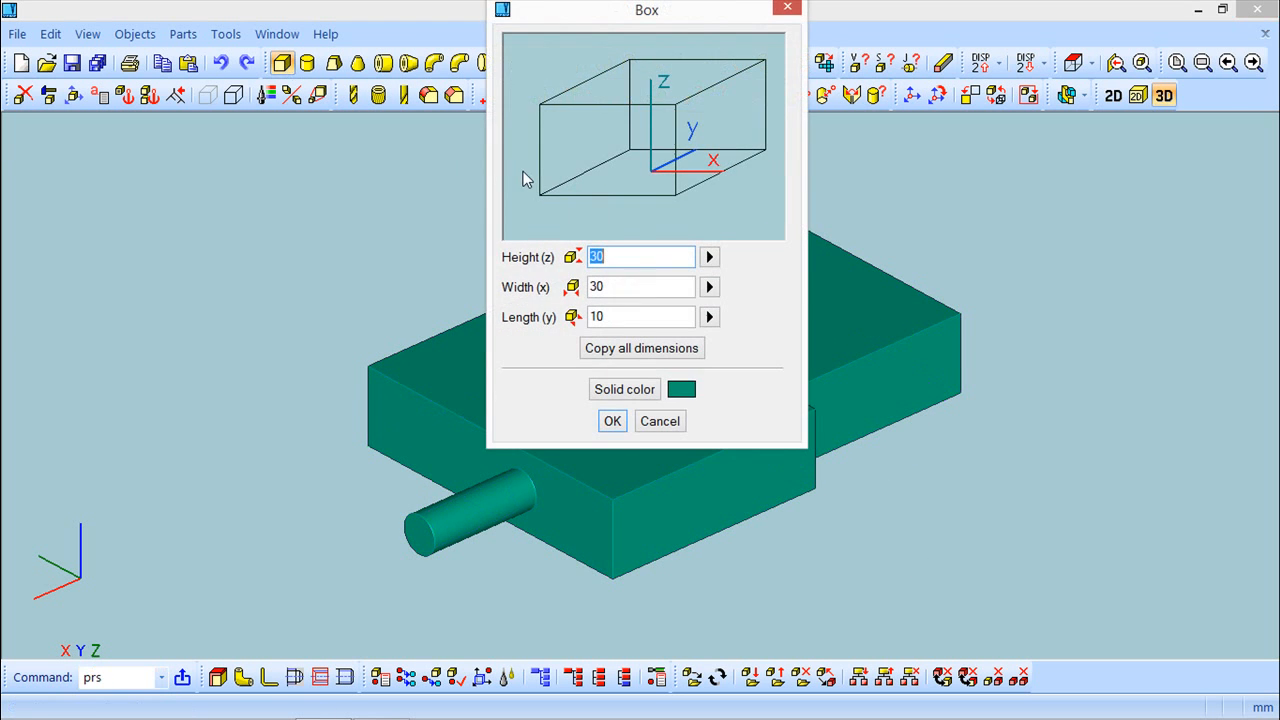
{"action": "left_click", "coordinate": [612, 421]}
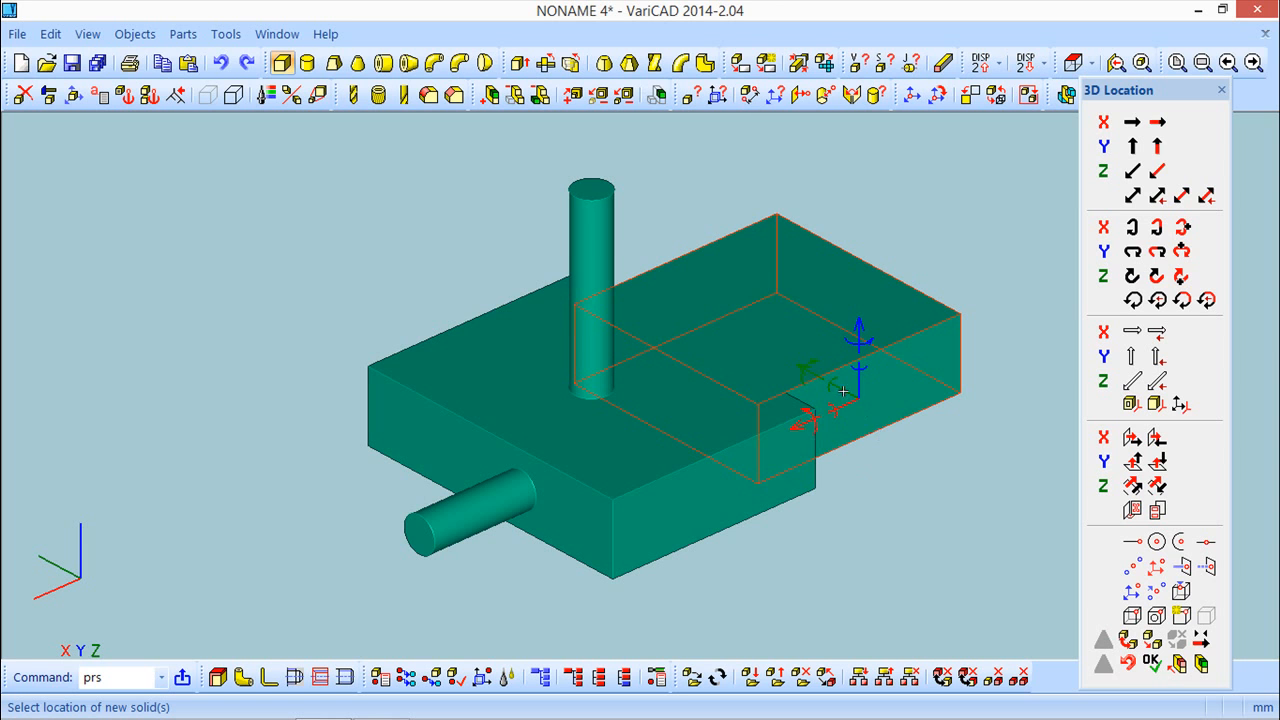
{"action": "left_click", "coordinate": [960, 490]}
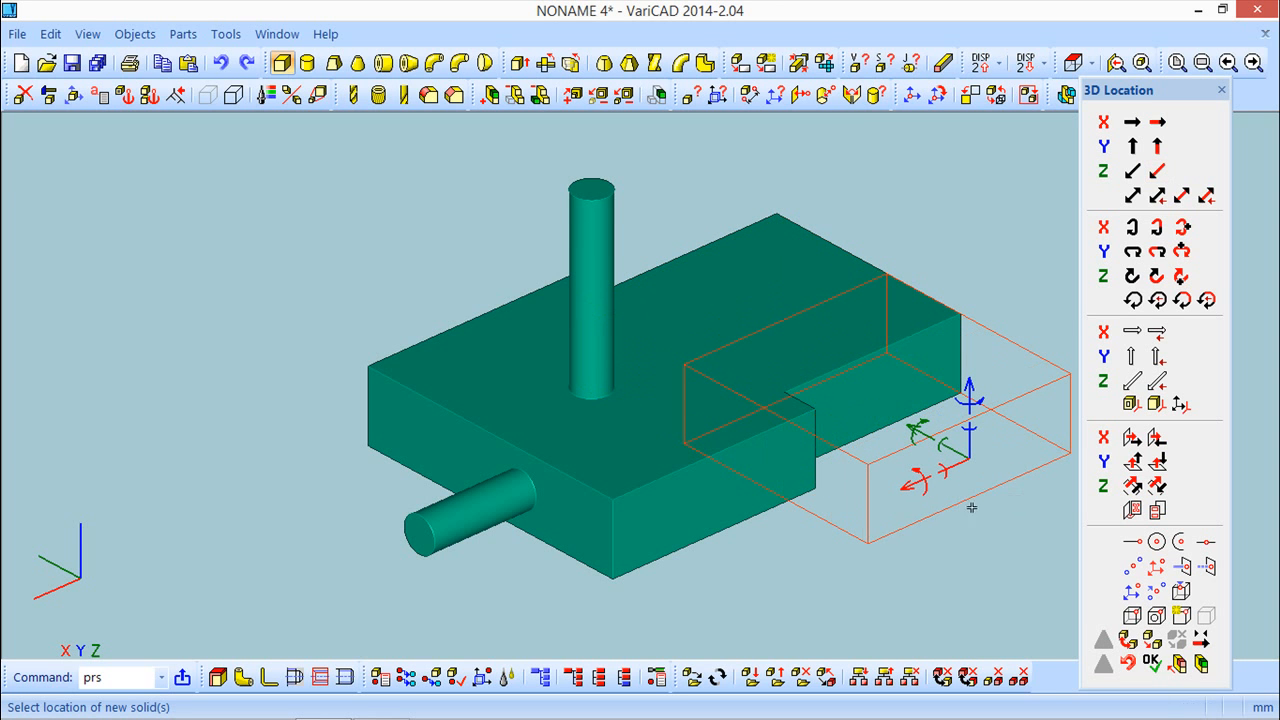
{"action": "left_click", "coordinate": [1180, 663]}
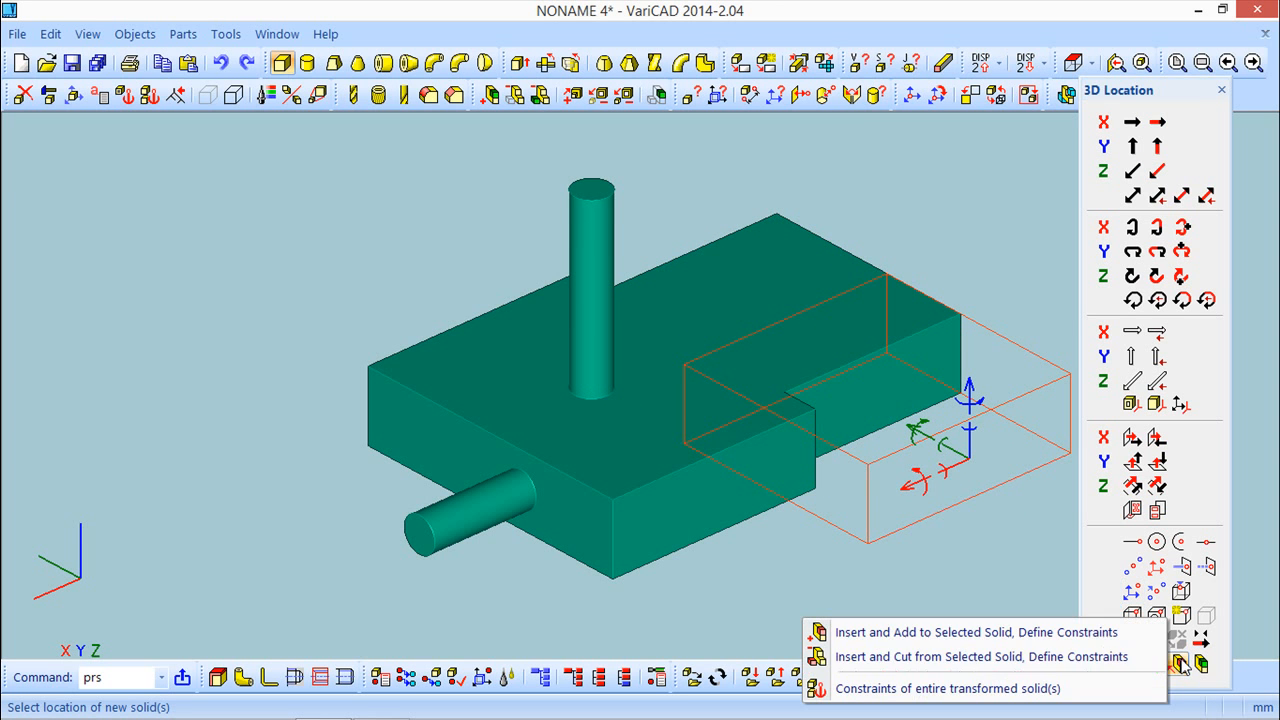
{"action": "left_click", "coordinate": [945, 656]}
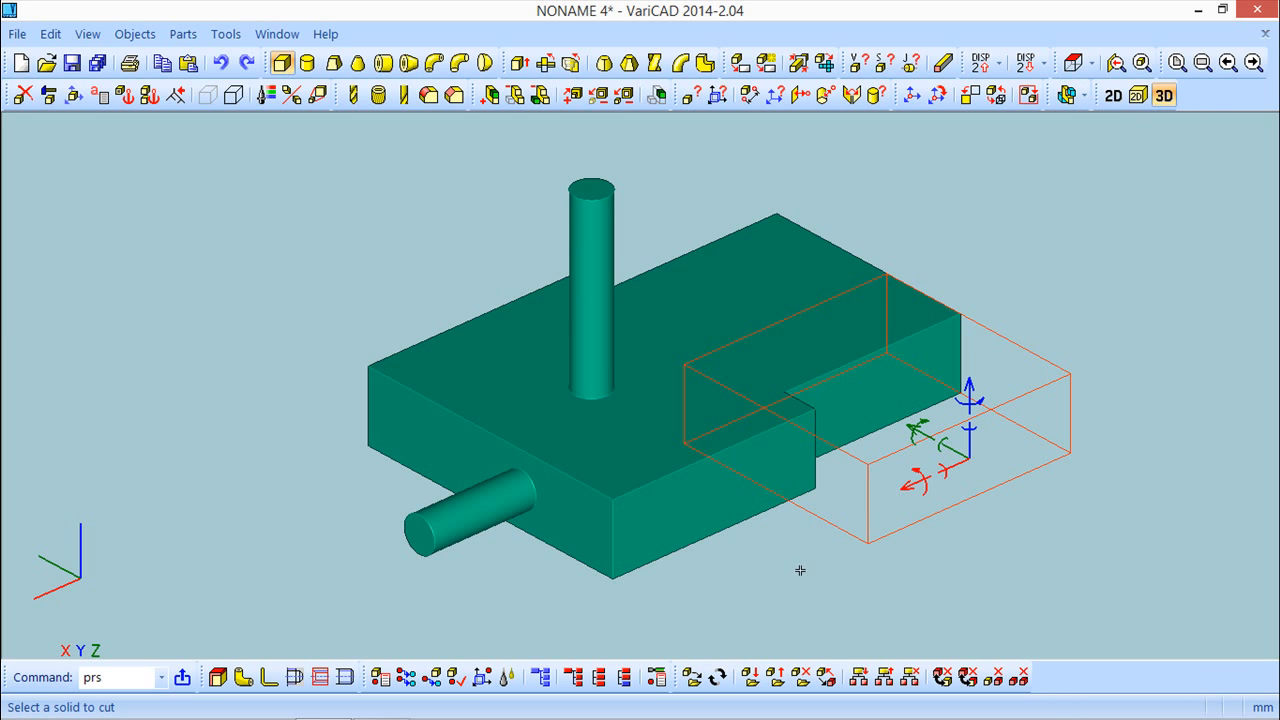
{"action": "left_click", "coordinate": [595, 437]}
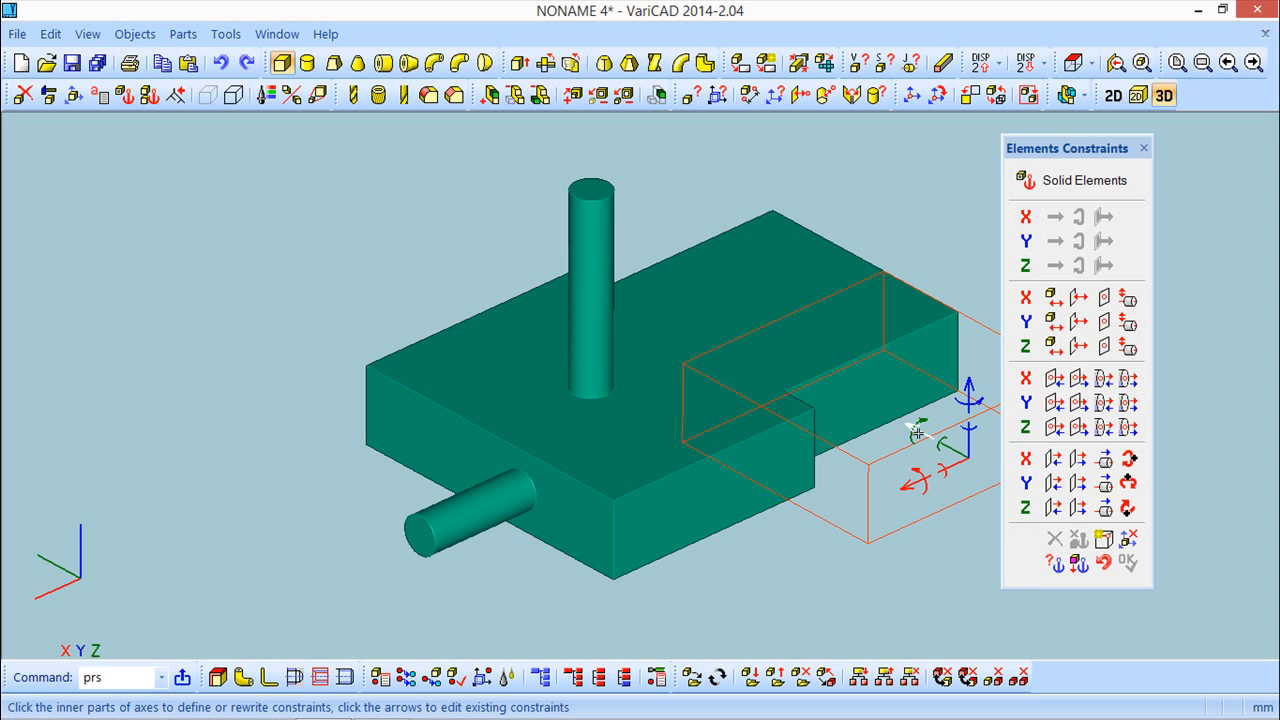
Constrain the cutting box's Z distance from the added box's side patch with parameter a, with the axis directed to the patch, and finish the cut
{"action": "left_click", "coordinate": [1078, 346]}
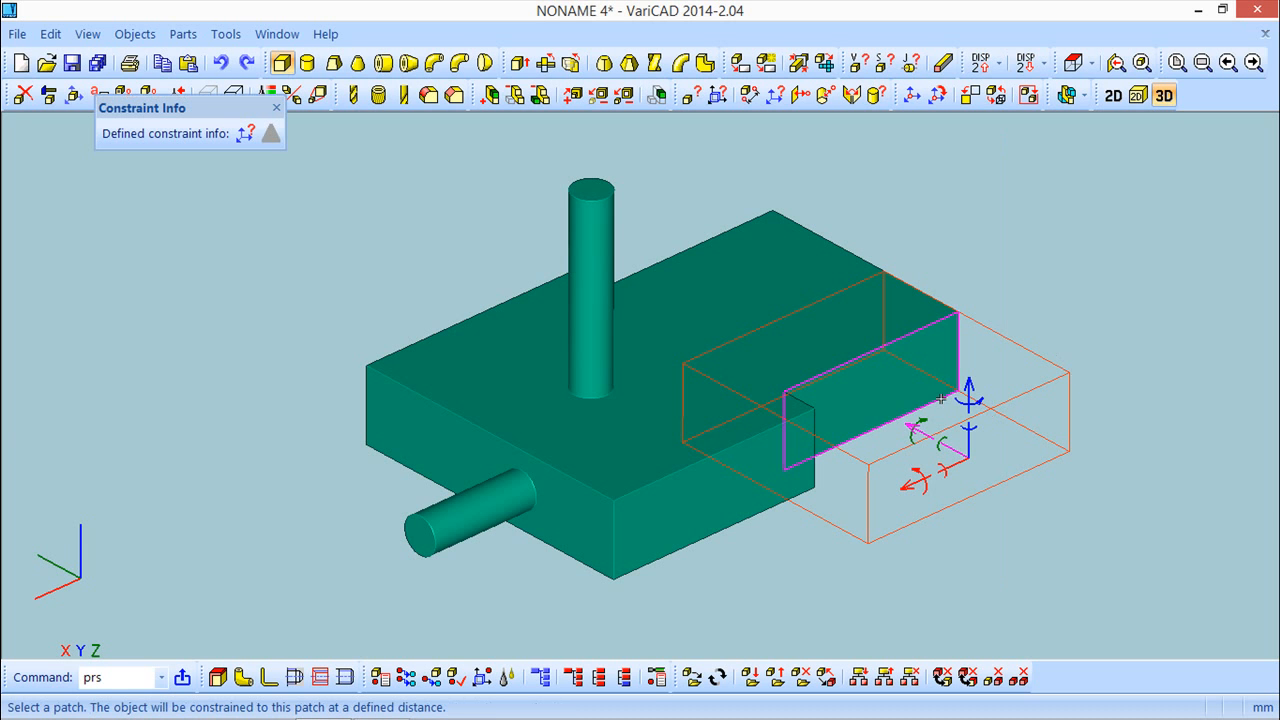
{"action": "left_click", "coordinate": [889, 392]}
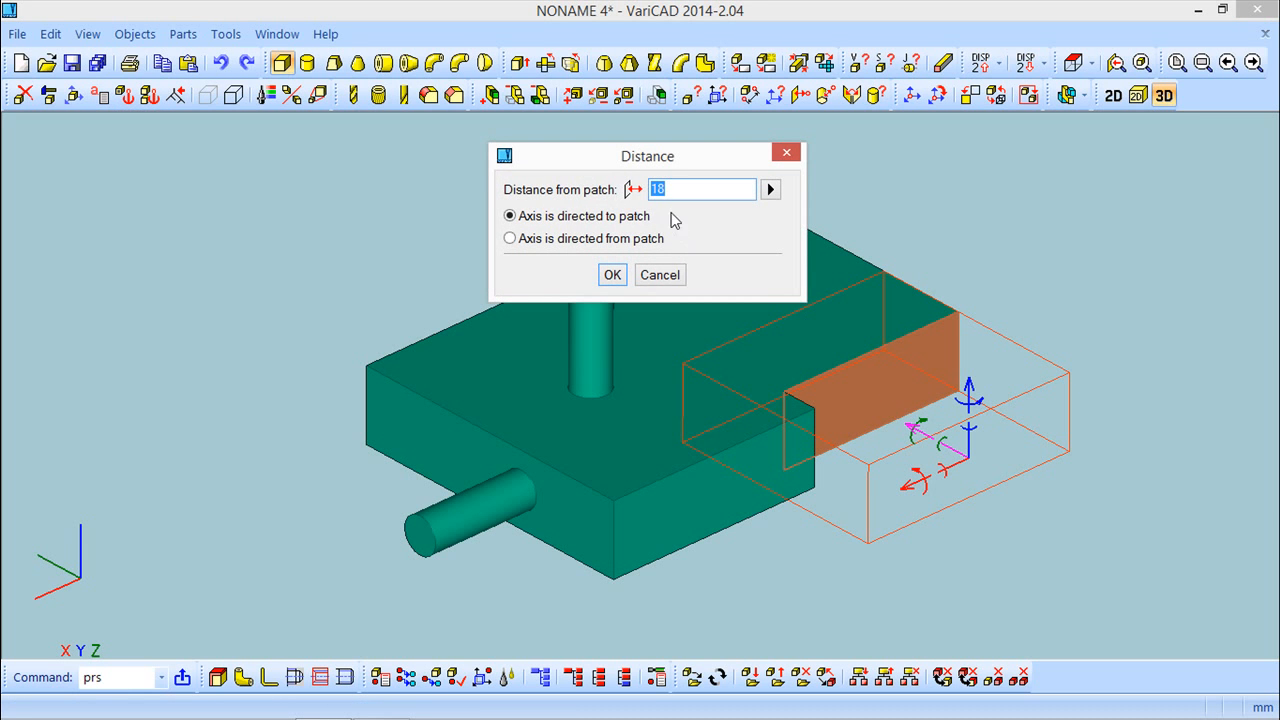
{"action": "left_click", "coordinate": [770, 189]}
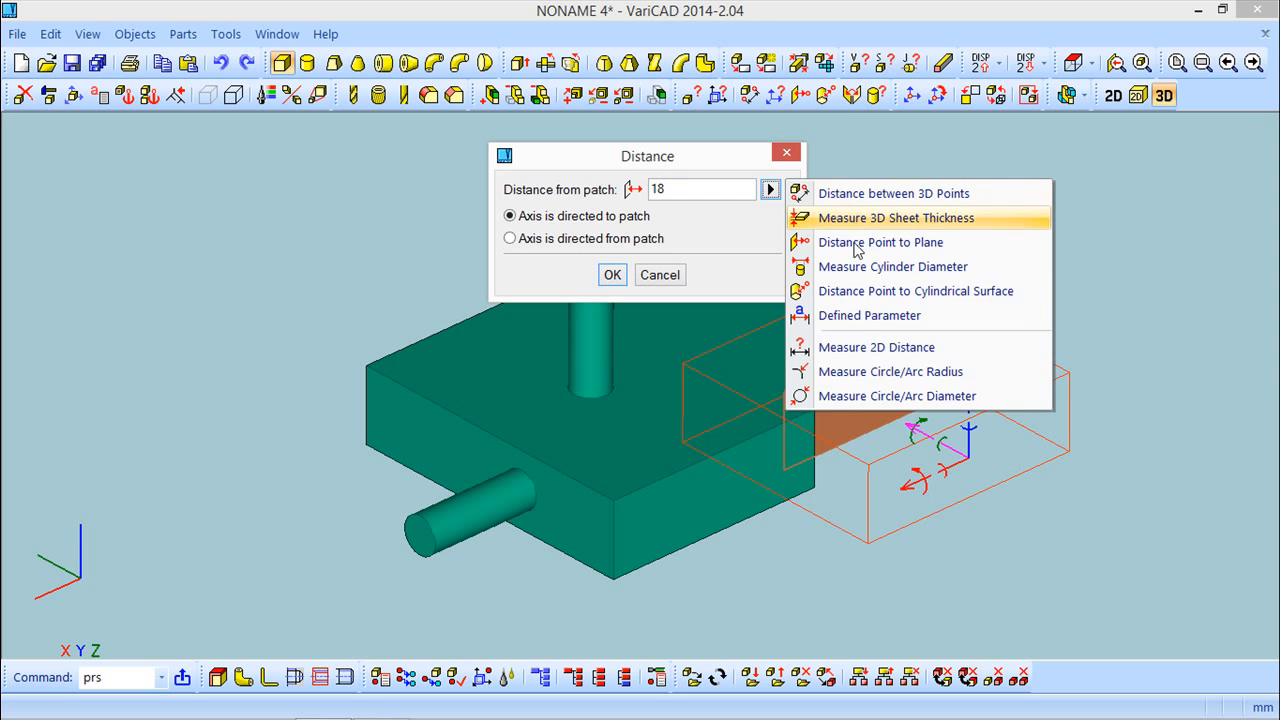
{"action": "left_click", "coordinate": [860, 316]}
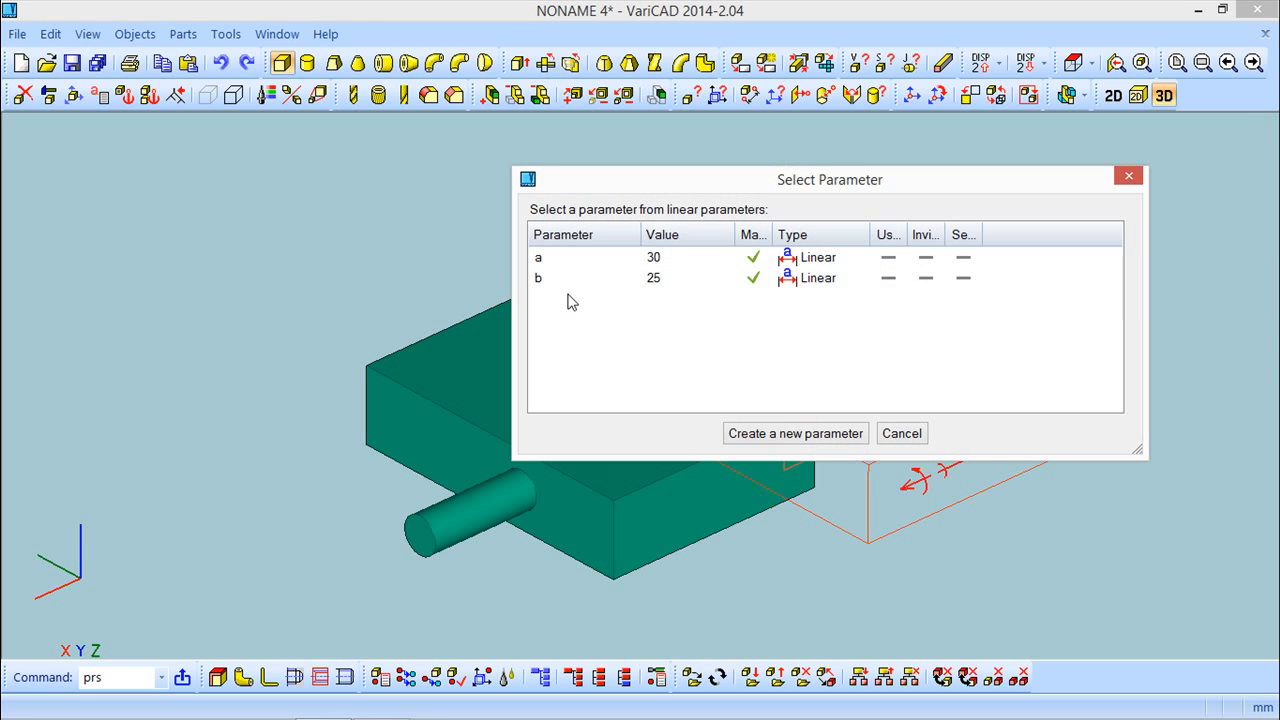
{"action": "double_click", "coordinate": [645, 258]}
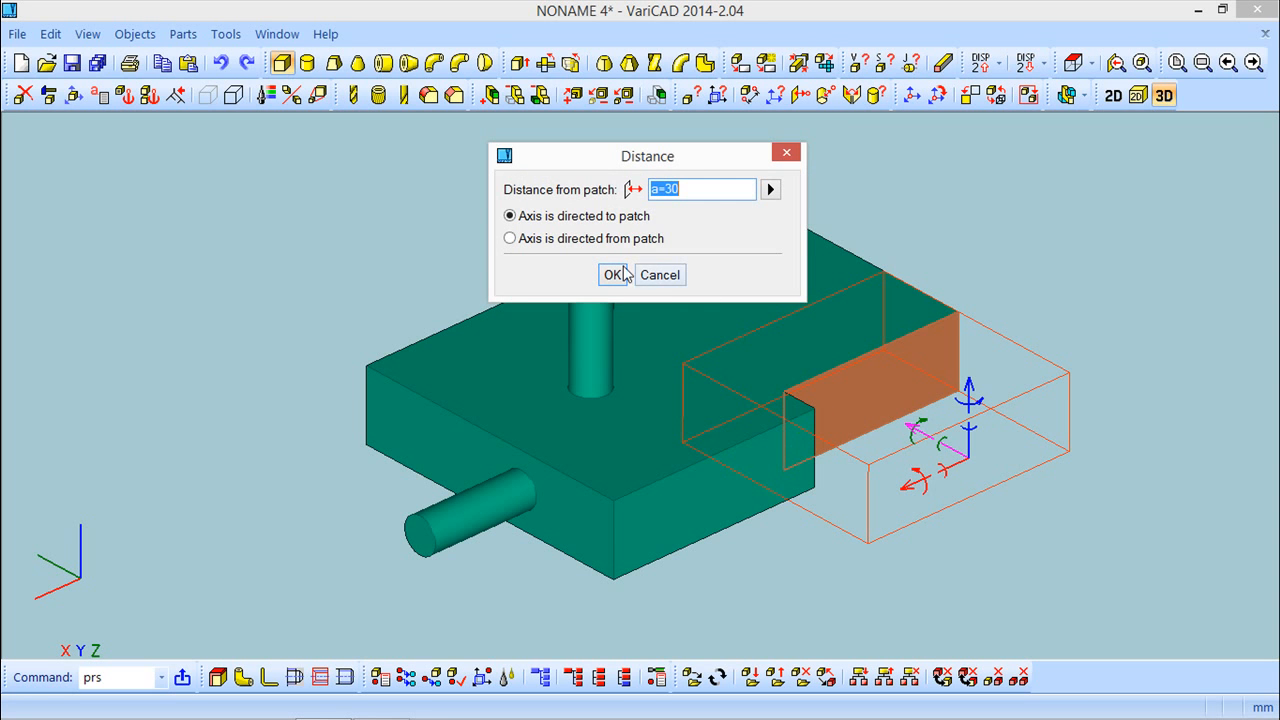
{"action": "left_click", "coordinate": [612, 274]}
{"action": "mouse_move", "coordinate": [677, 429]}
{"action": "middle_mouse_down"}
{"action": "mouse_move", "coordinate": [712, 458]}
{"action": "mouse_move", "coordinate": [690, 446]}
{"action": "middle_mouse_up"}
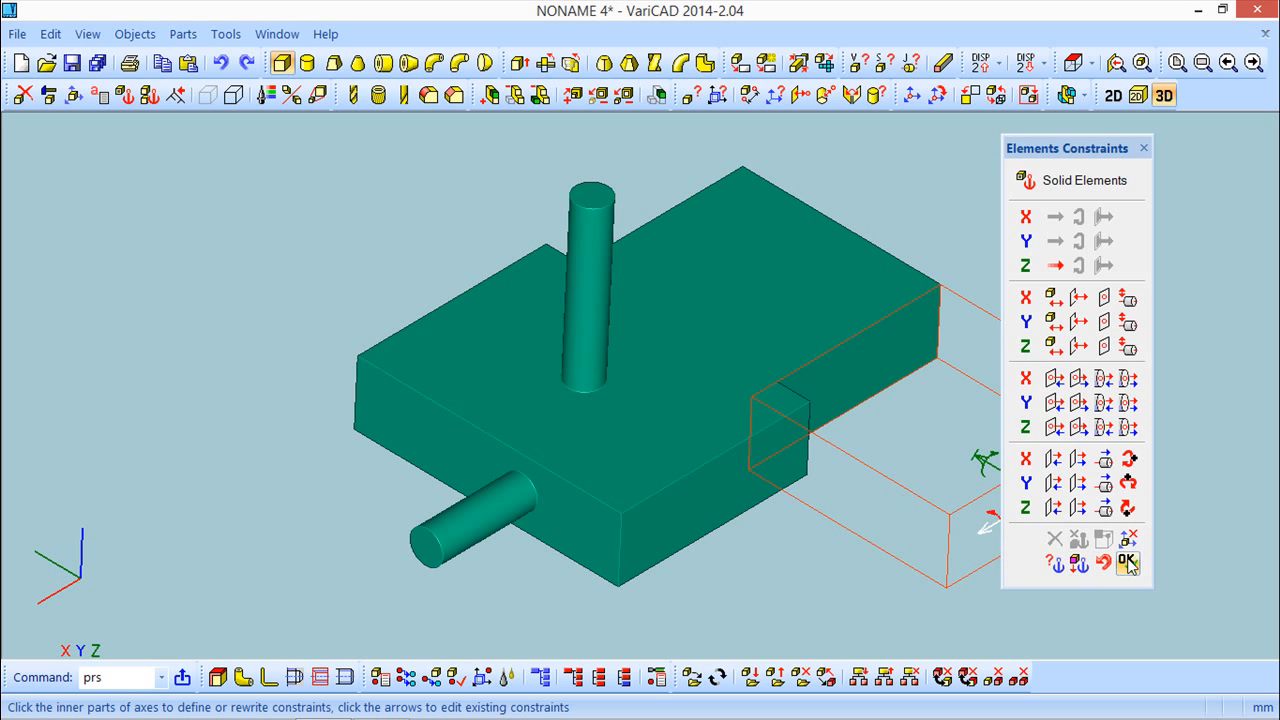
{"action": "left_click", "coordinate": [1128, 563]}
{"action": "middle_click_drag", "start_coordinate": [964, 511], "coordinate": [928, 488]}
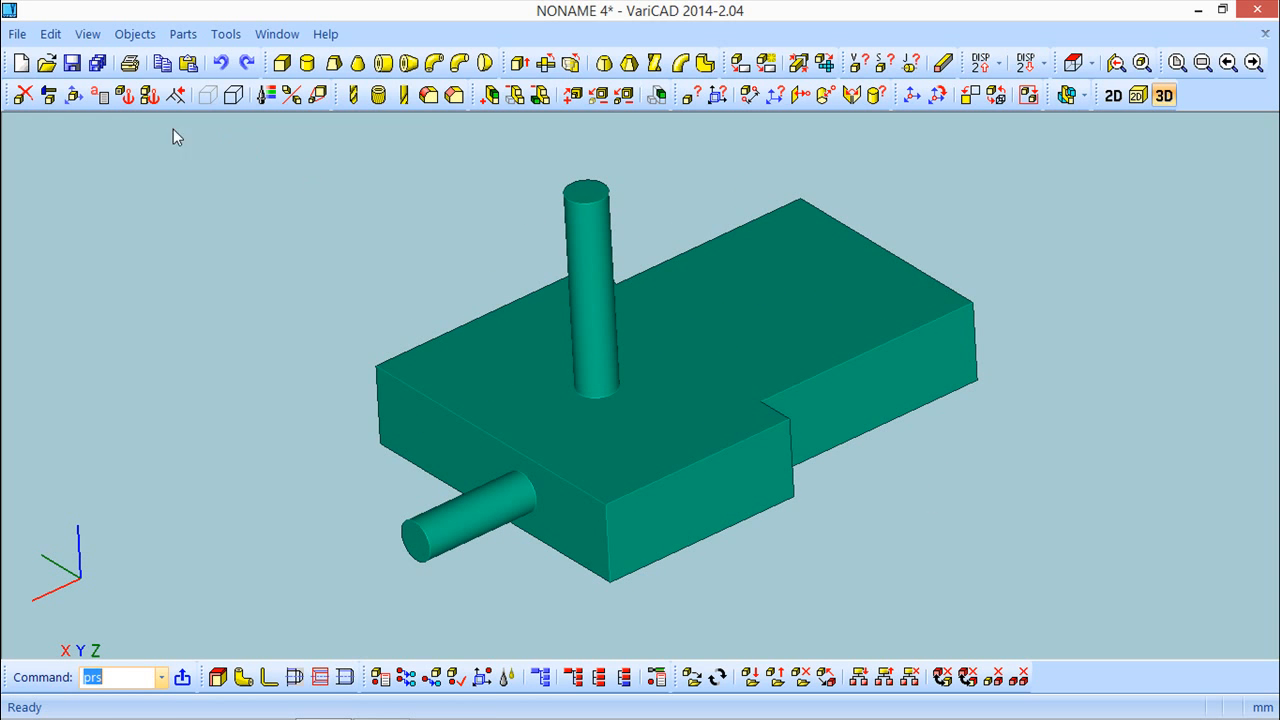
{"action": "left_click", "coordinate": [124, 95]}
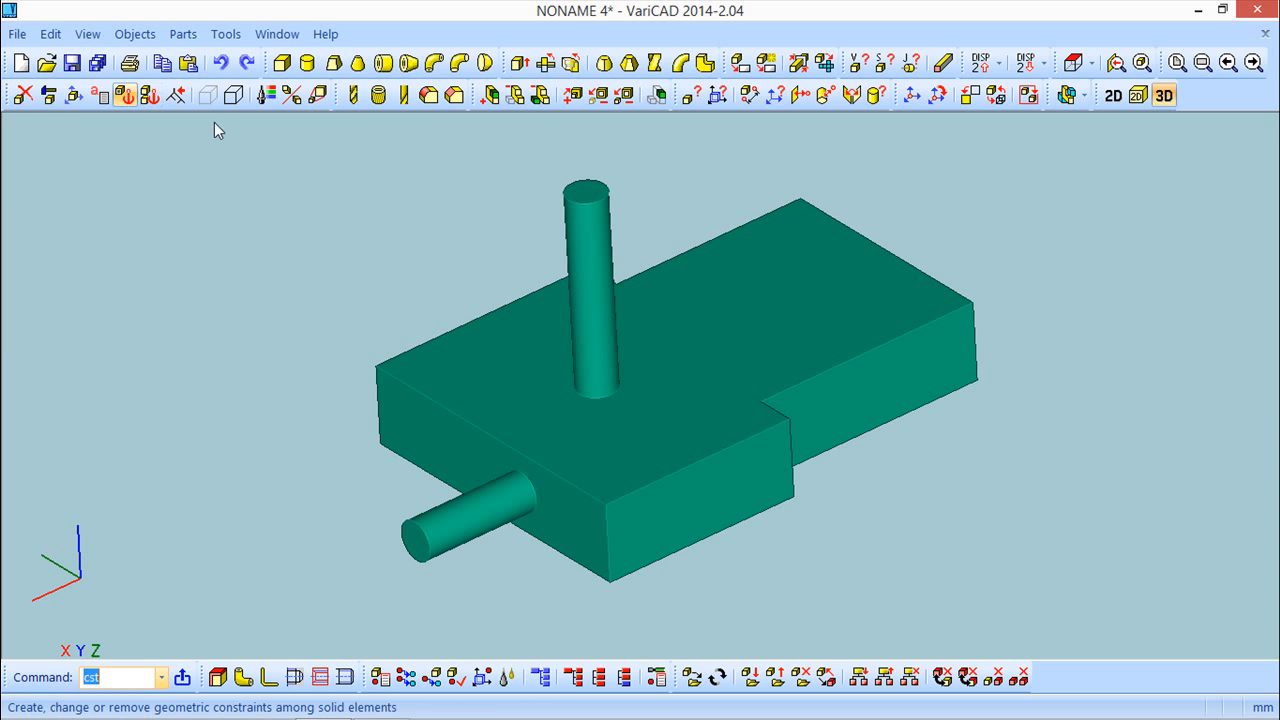
{"action": "left_click", "coordinate": [904, 397]}
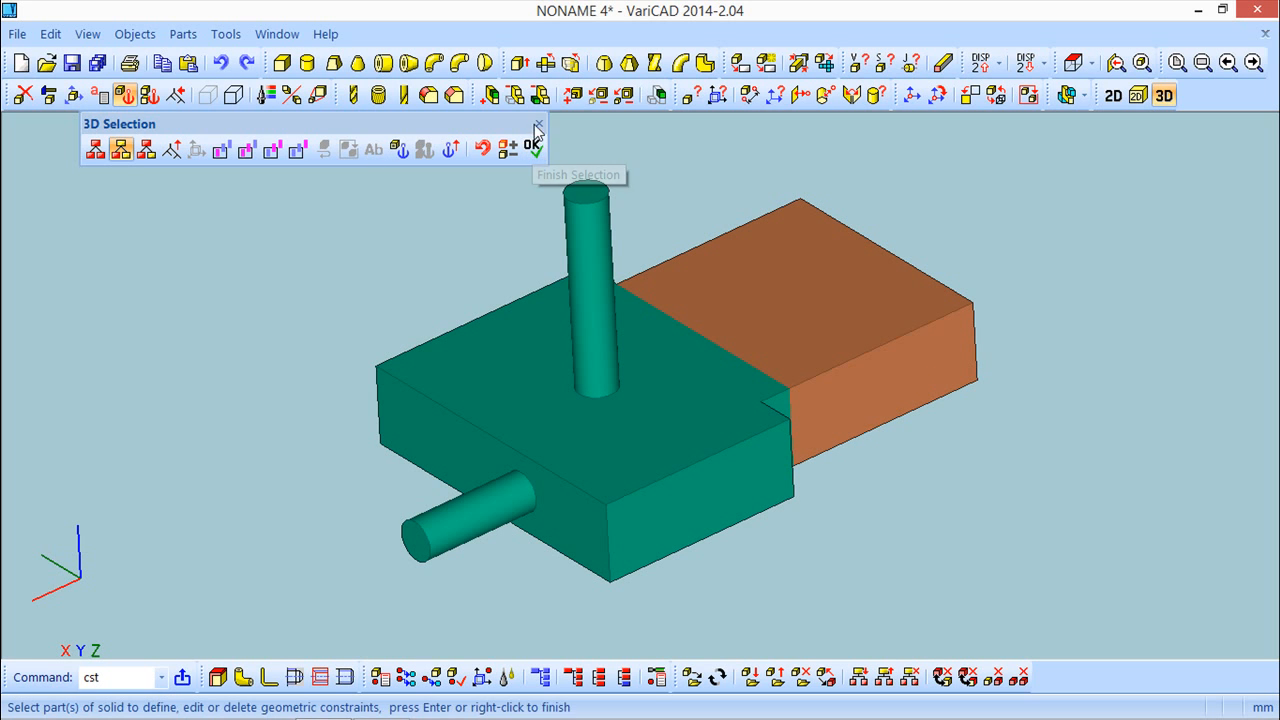
{"action": "left_click", "coordinate": [532, 140]}
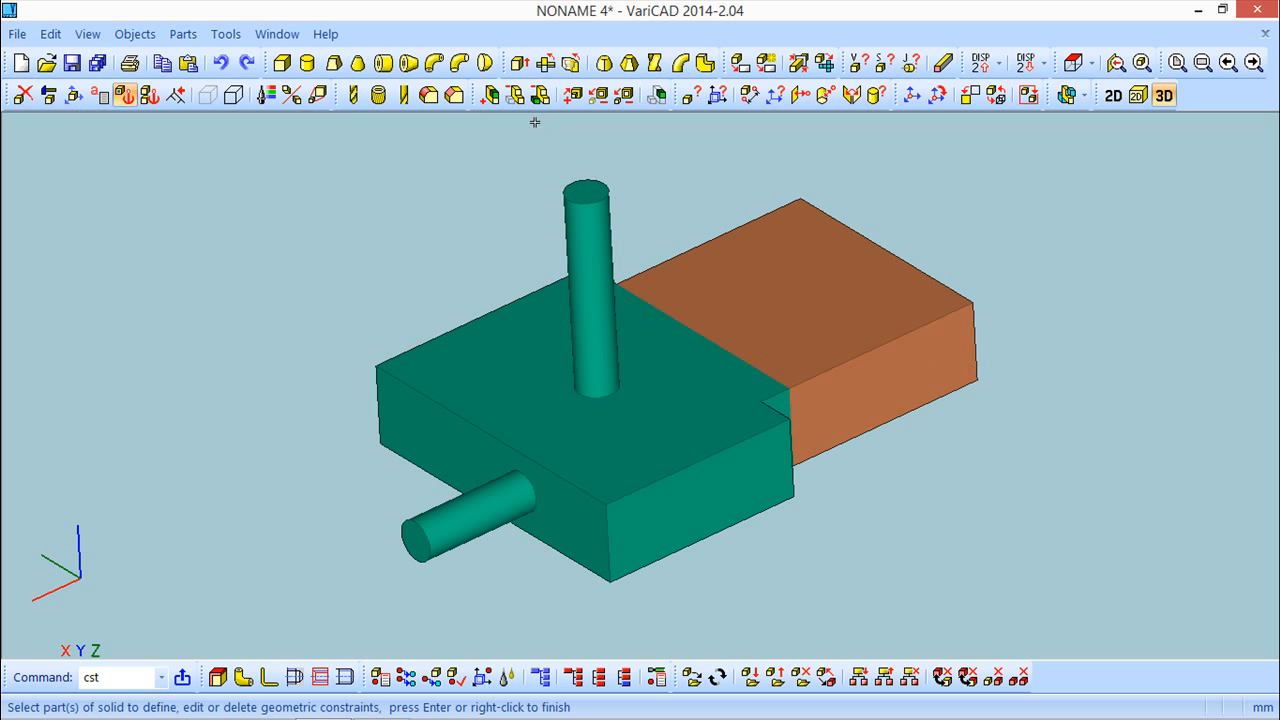
Display the base box's dimensions for shape editing and close them
{"action": "left_click", "coordinate": [49, 95]}
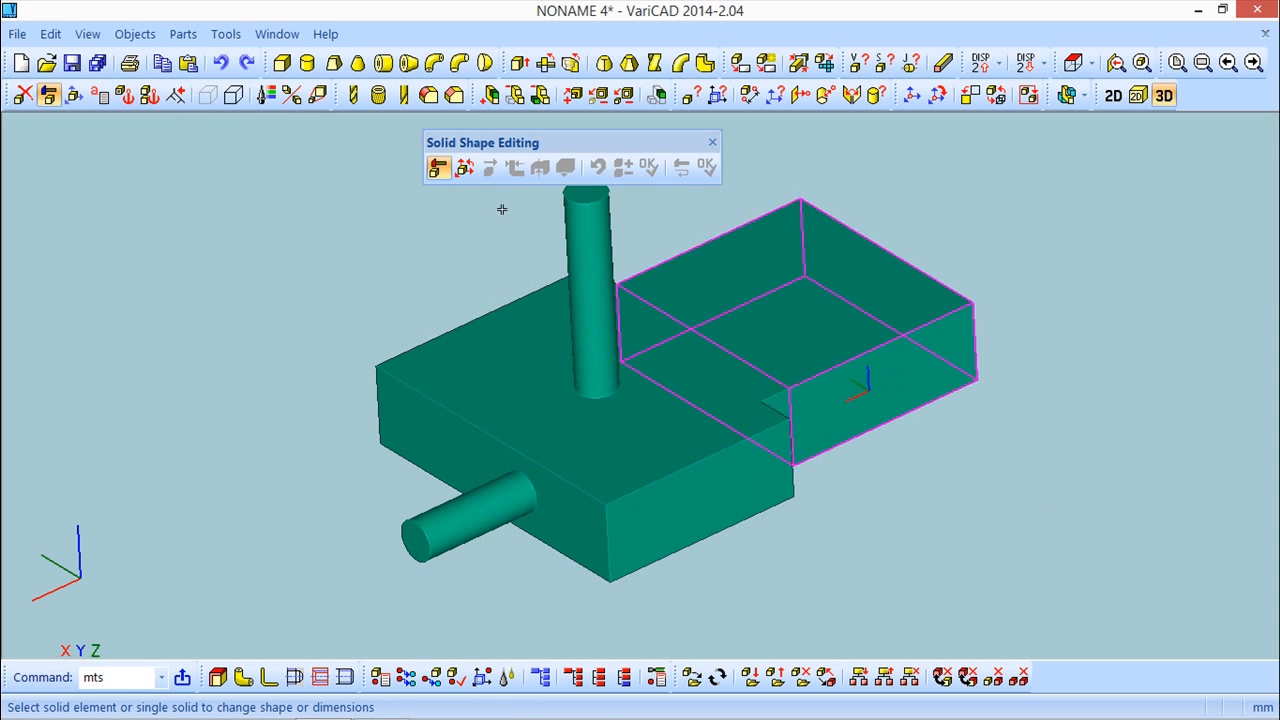
{"action": "left_click", "coordinate": [790, 468]}
{"action": "left_click", "coordinate": [648, 167]}
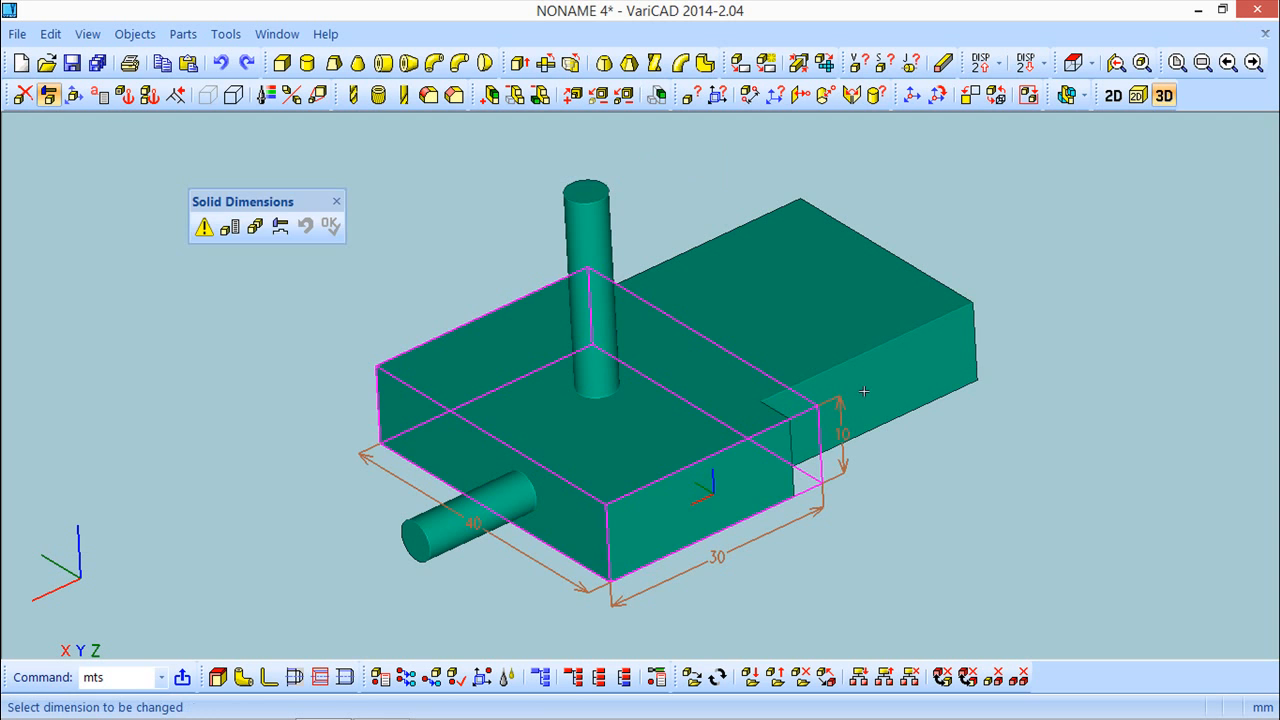
{"action": "left_click", "coordinate": [338, 203]}
Review the parameter list to see which parameters are used, and close it
{"action": "middle_click_drag", "start_coordinate": [794, 346], "coordinate": [600, 314]}
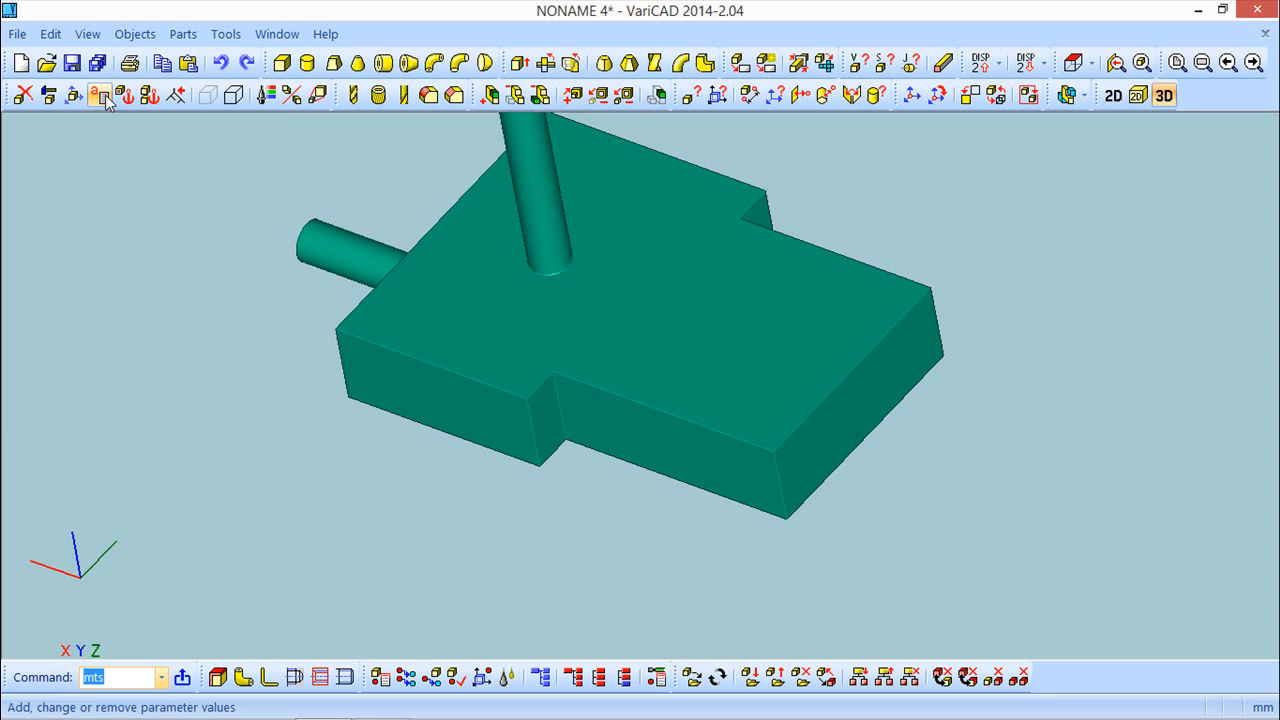
{"action": "type", "text": "par"}
{"action": "key", "text": "Return"}
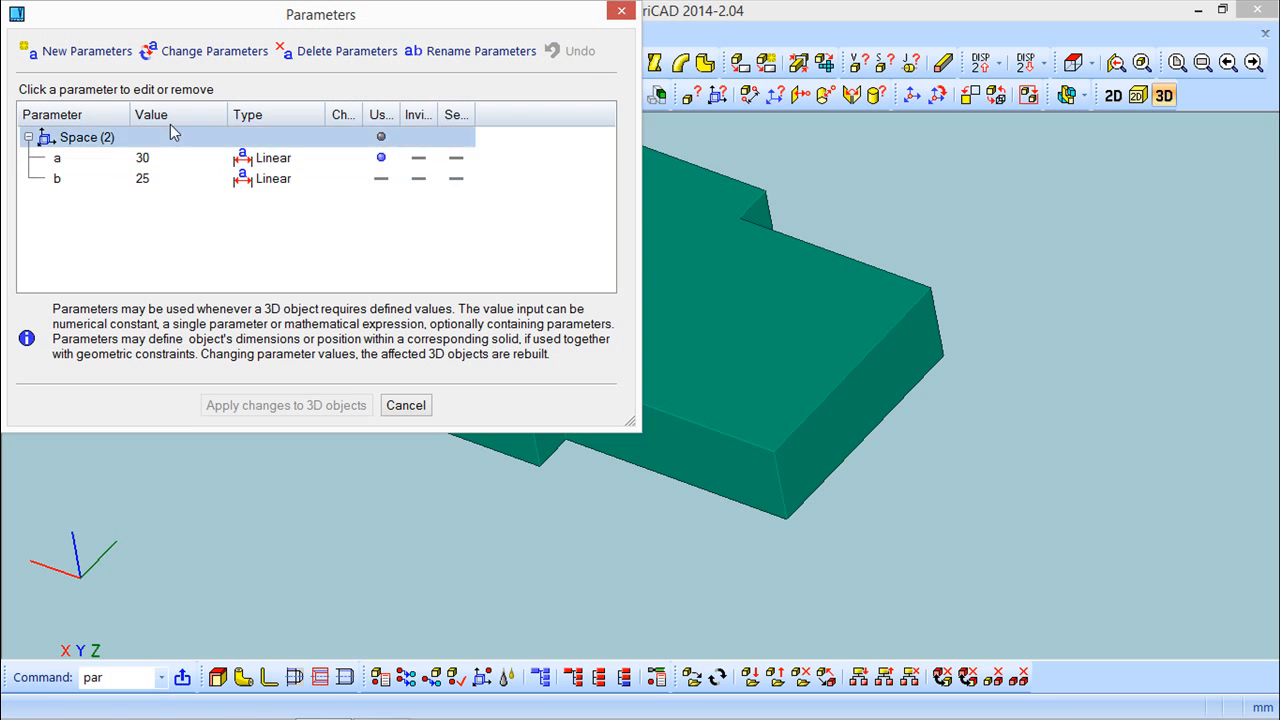
{"action": "left_click", "coordinate": [621, 11]}
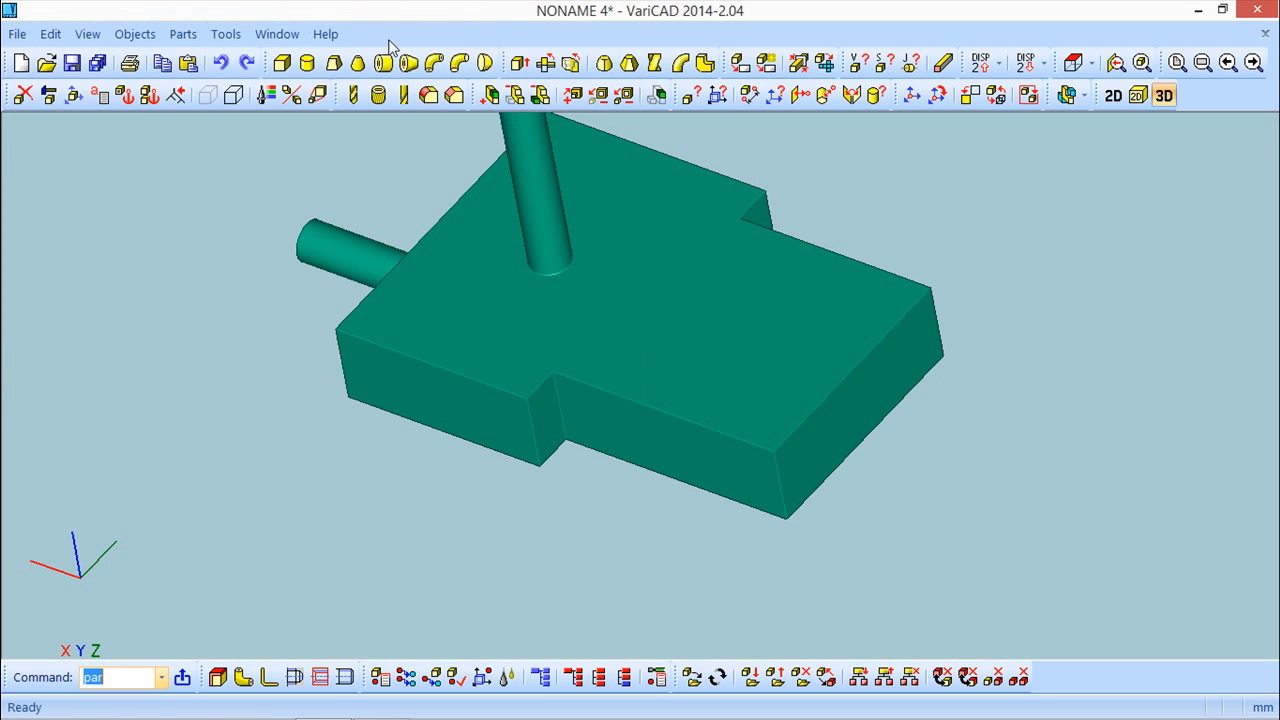
Inspect the constraints among solids for the complete solid and leave the constraint definition
{"action": "left_click", "coordinate": [149, 95]}
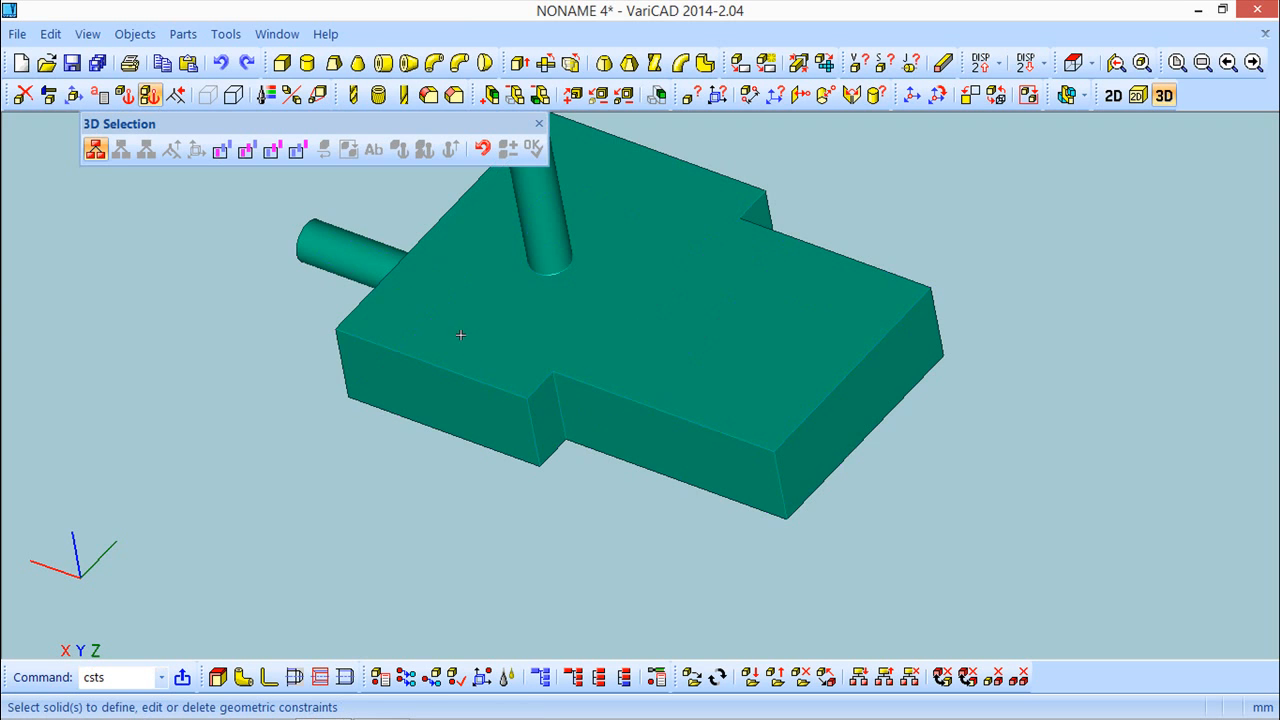
{"action": "left_click", "coordinate": [655, 470]}
{"action": "right_click", "coordinate": [660, 484]}
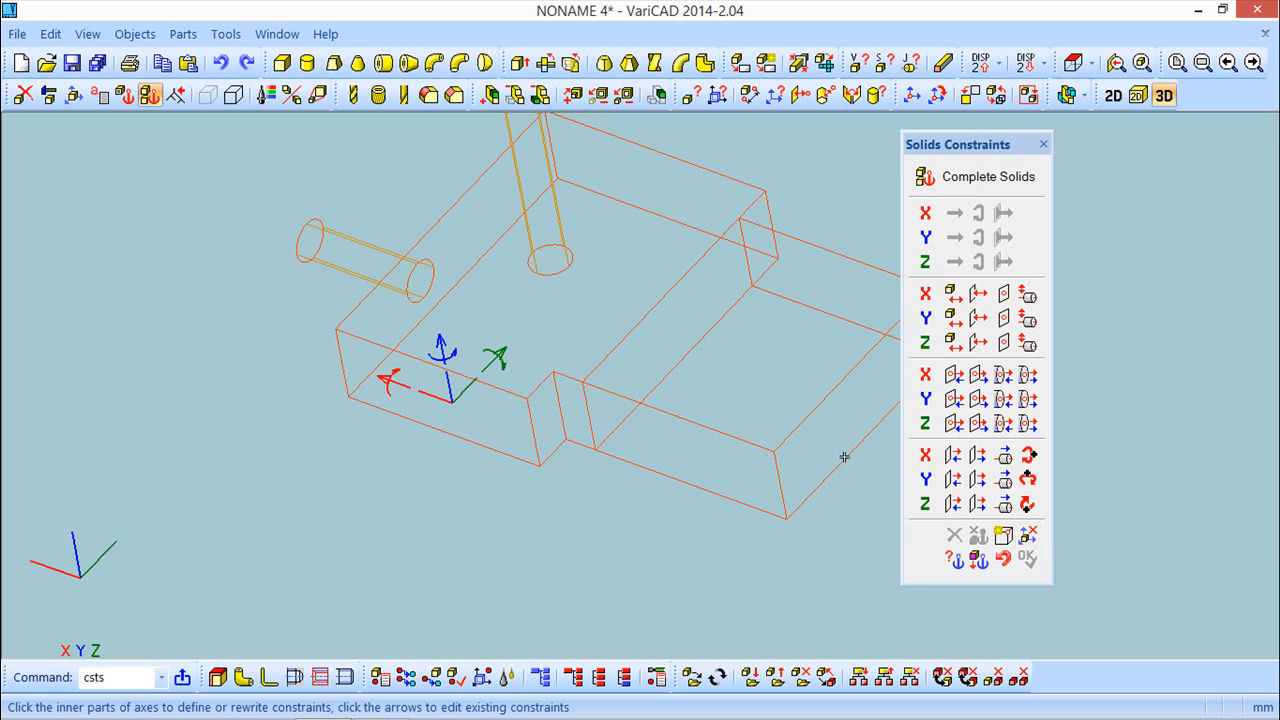
{"action": "left_click", "coordinate": [1043, 144]}
Open the geometric constraints among solid elements for the box cut out at the side notch
{"action": "left_click", "coordinate": [87, 34]}
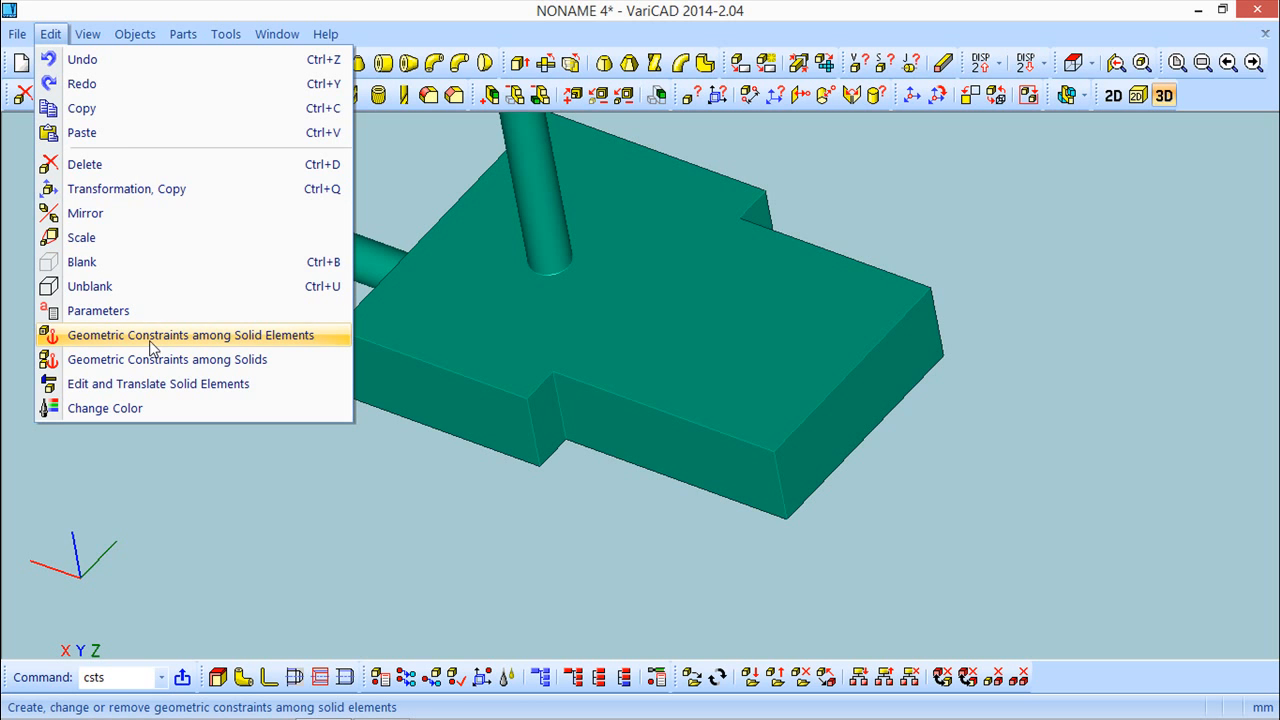
{"action": "left_click", "coordinate": [152, 343]}
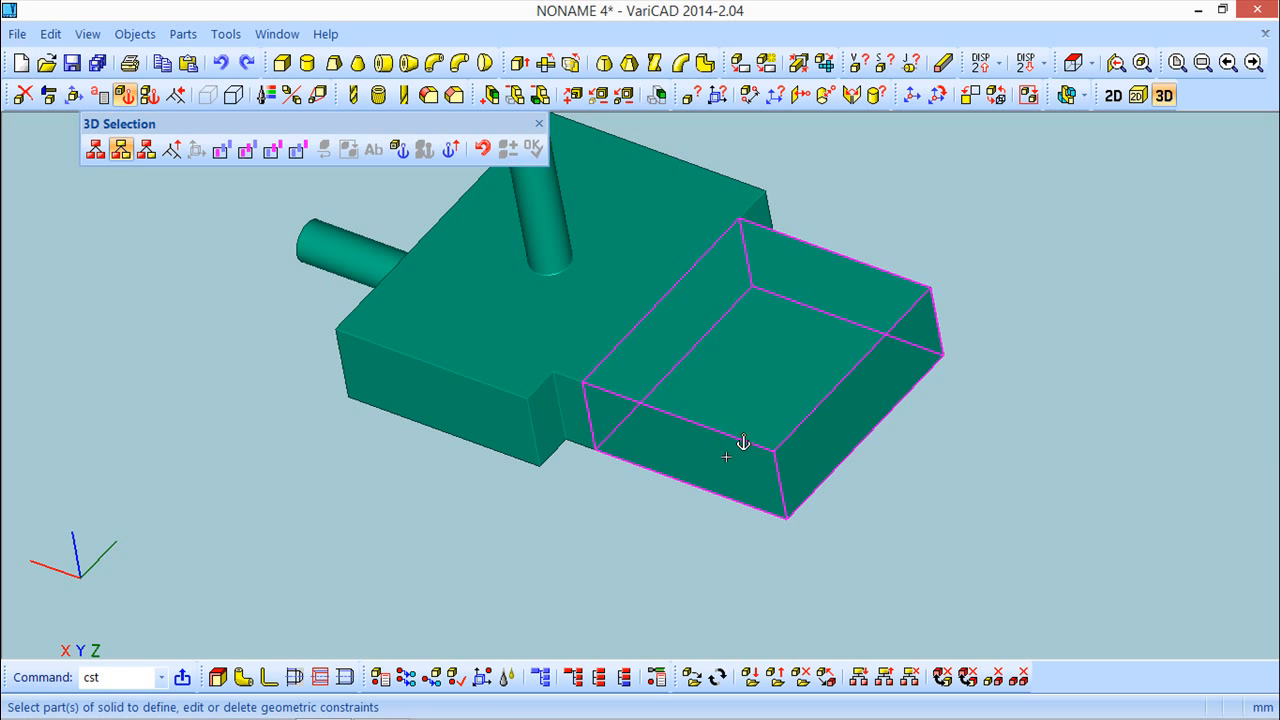
{"action": "left_click", "coordinate": [589, 417]}
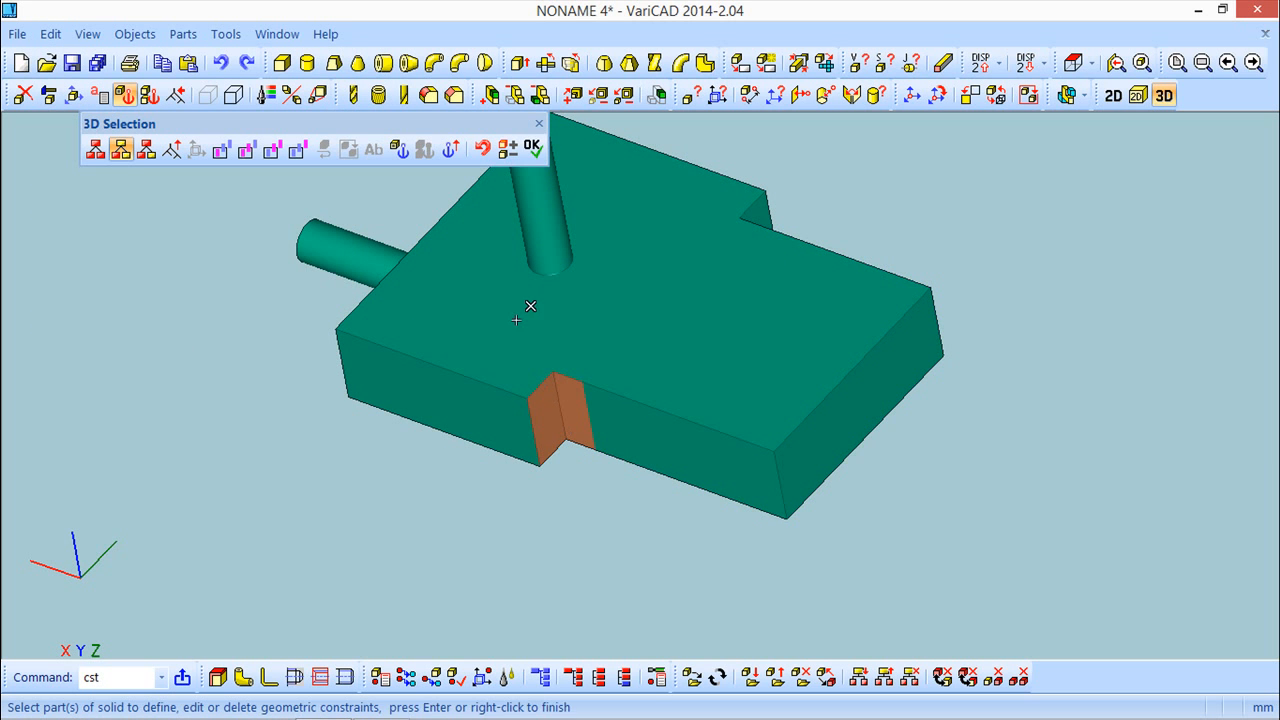
{"action": "left_click", "coordinate": [532, 148]}
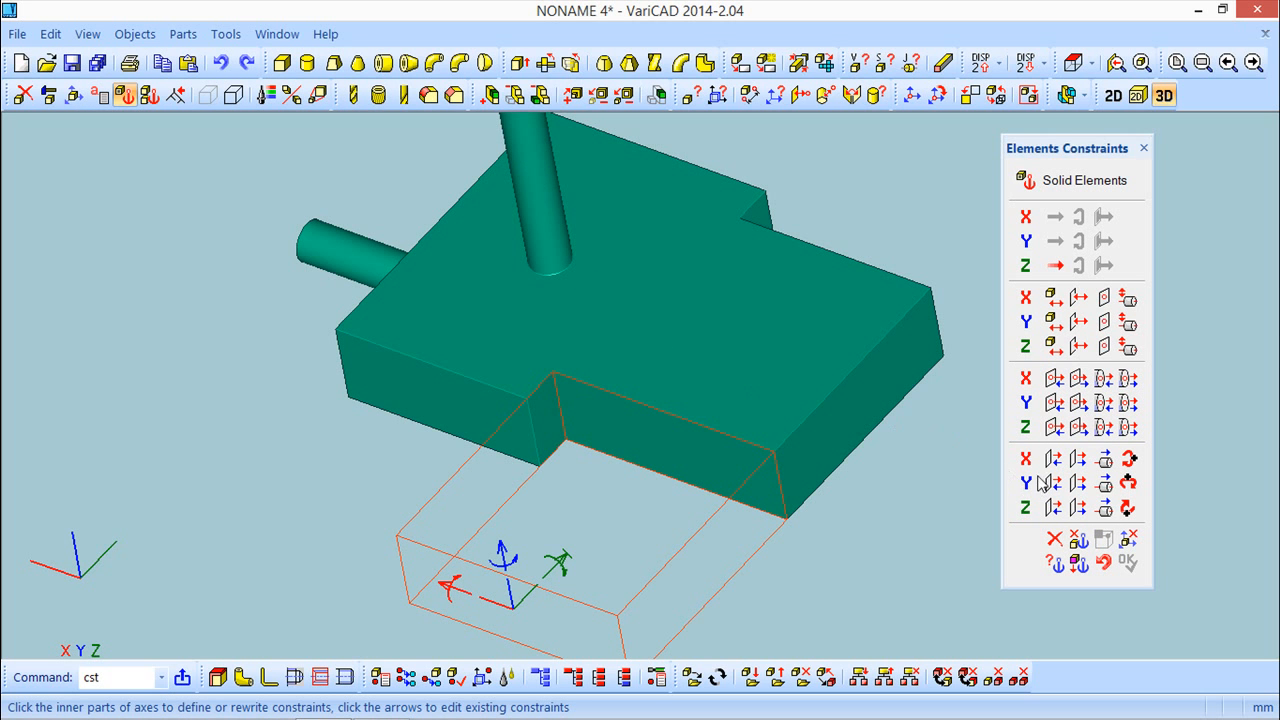
{"action": "mouse_move", "coordinate": [859, 519]}
{"action": "middle_mouse_down"}
{"action": "mouse_move", "coordinate": [906, 480]}
{"action": "mouse_move", "coordinate": [846, 457]}
{"action": "mouse_move", "coordinate": [856, 495]}
{"action": "middle_mouse_up"}
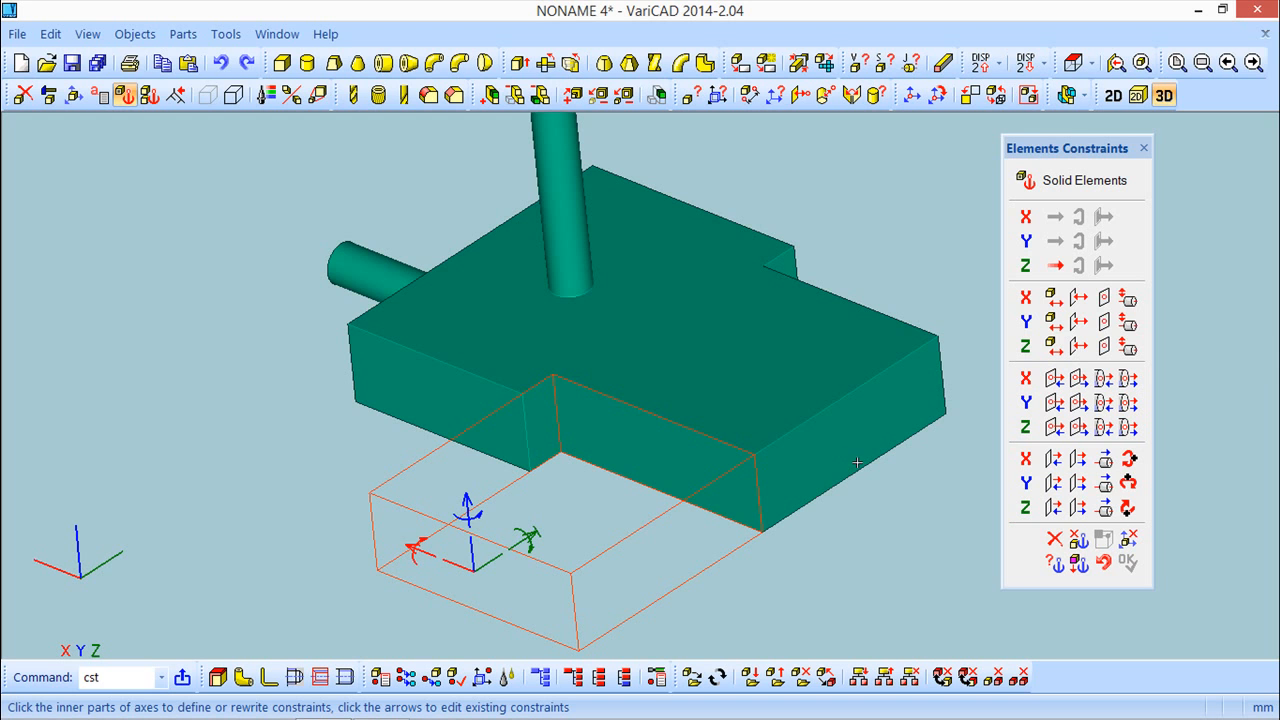
Inspect the cutting box's Z-axis constraint, highlight it in the model, and leave the constraint list
{"action": "left_click", "coordinate": [1055, 265]}
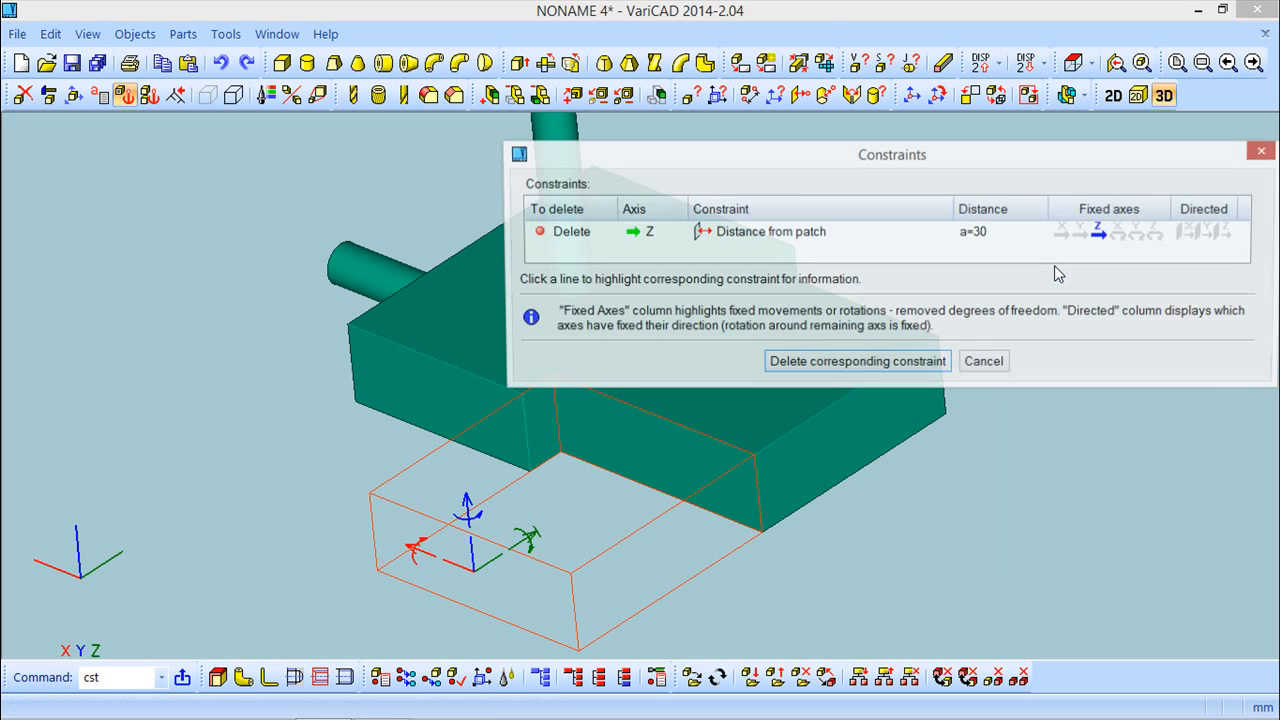
{"action": "left_click", "coordinate": [988, 240]}
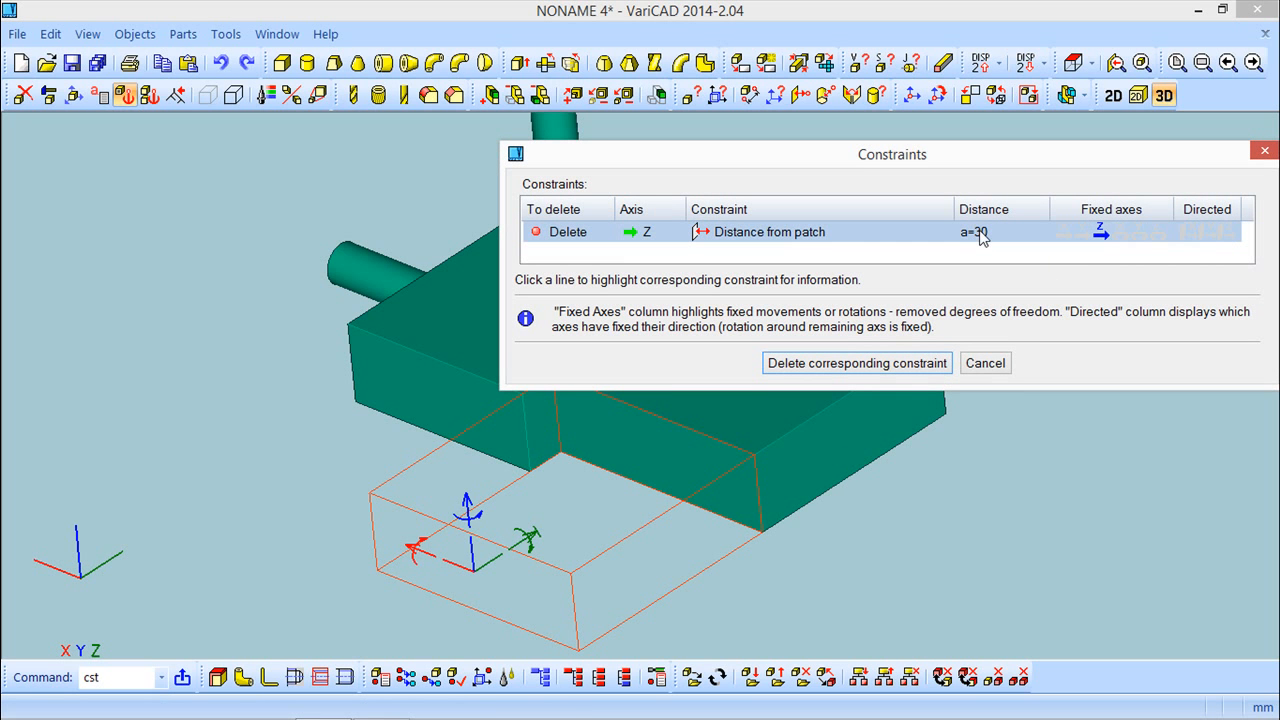
{"action": "left_click", "coordinate": [980, 234]}
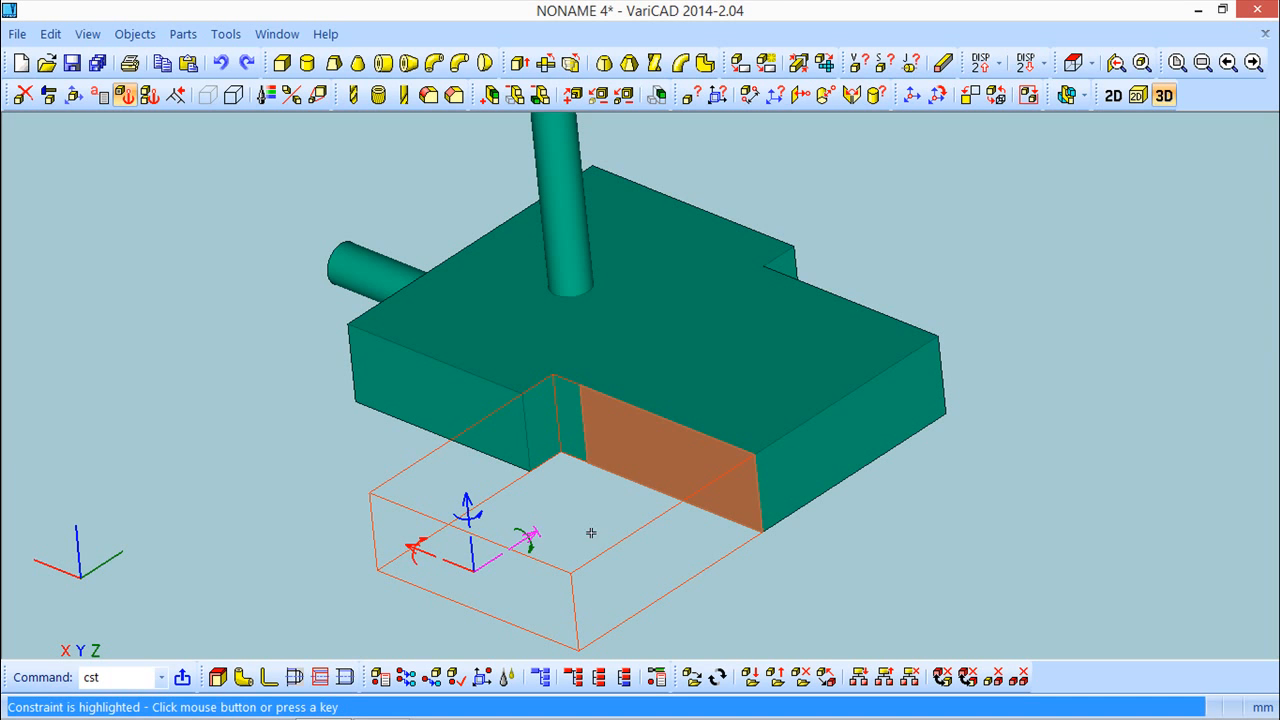
{"action": "left_click", "coordinate": [818, 545]}
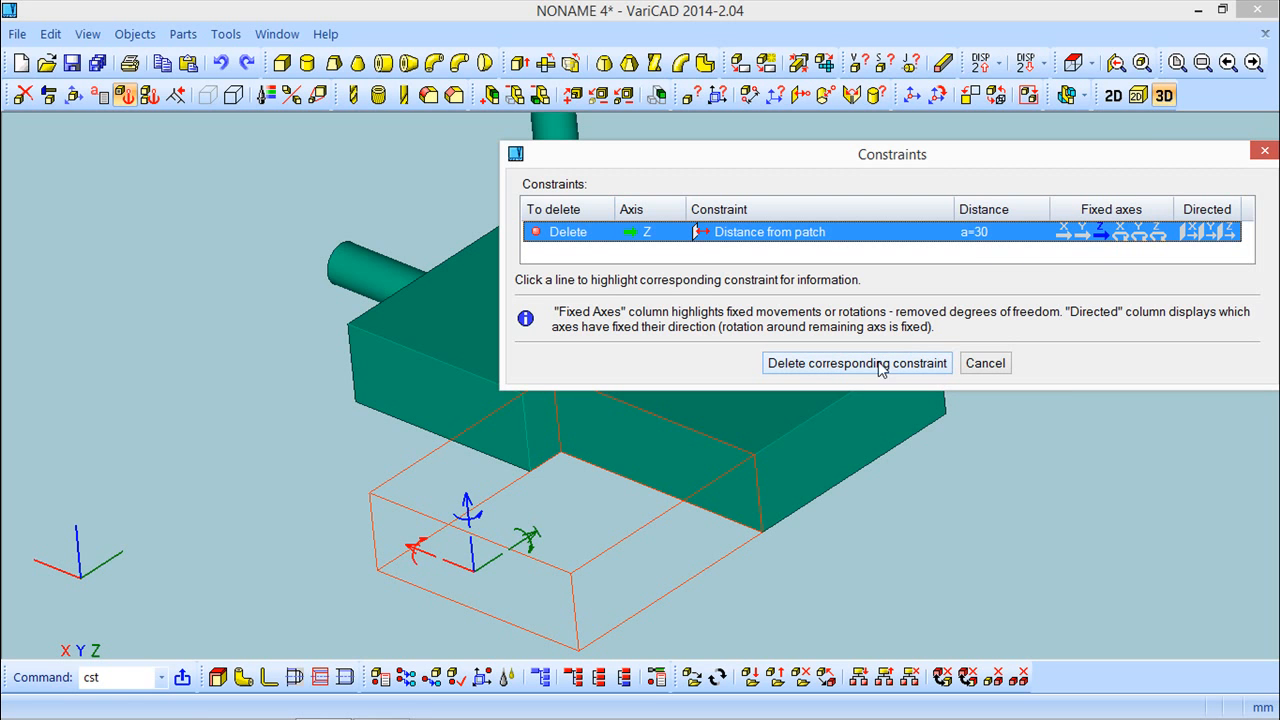
{"action": "left_click", "coordinate": [985, 364]}
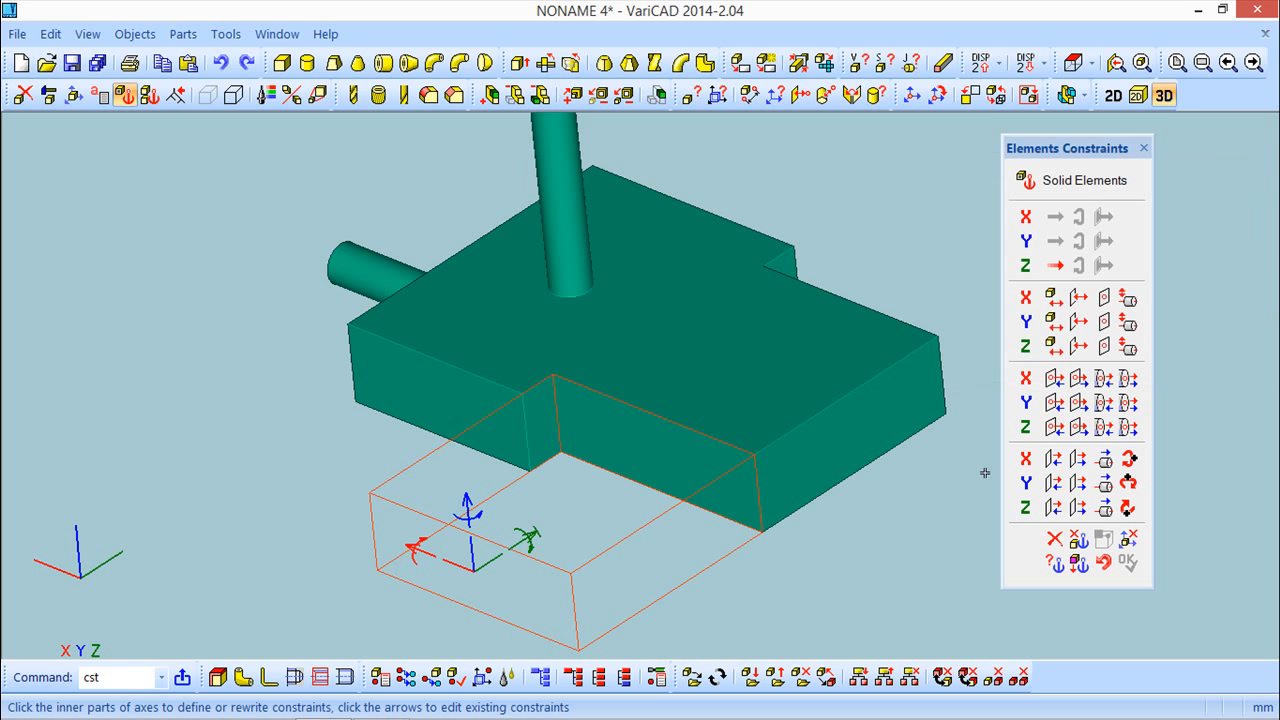
Check which existing constraint a new Z distance from patch on the cutting box would replace, highlight it, and leave the constraint definition
{"action": "left_click", "coordinate": [1076, 345]}
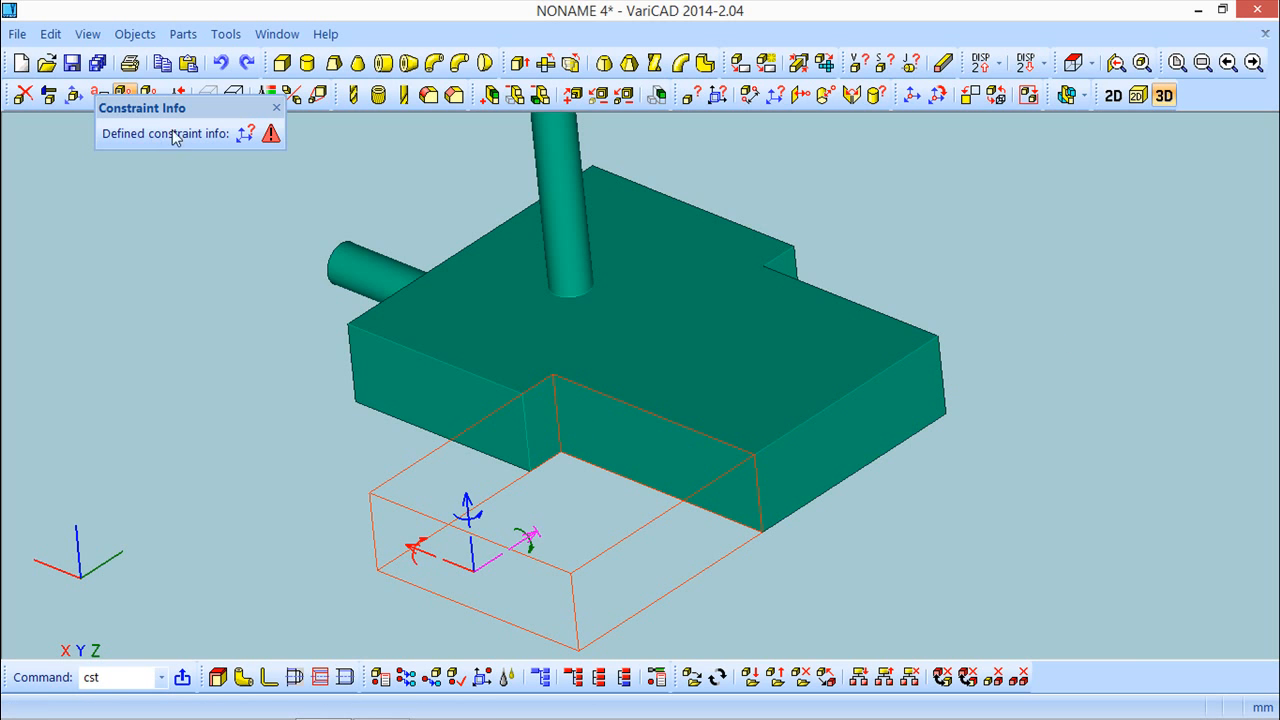
{"action": "left_click", "coordinate": [271, 133]}
{"action": "left_click", "coordinate": [916, 288]}
{"action": "left_click", "coordinate": [936, 283]}
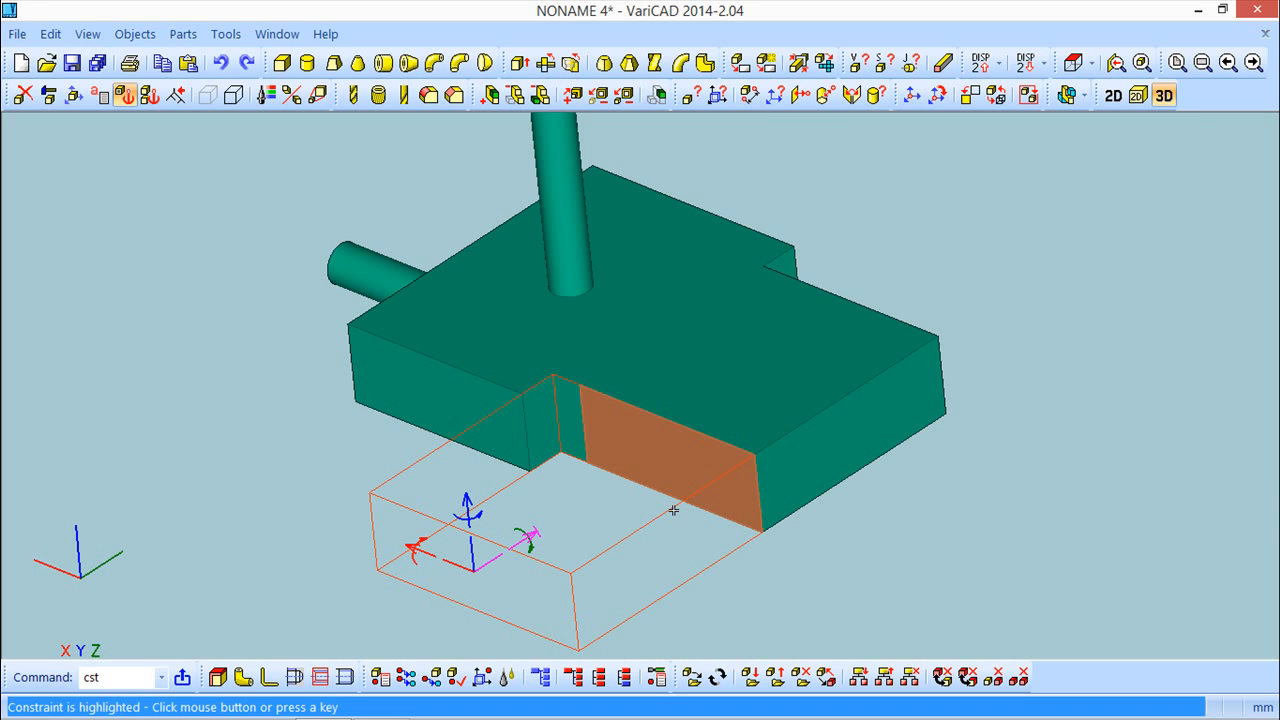
{"action": "left_click", "coordinate": [786, 506]}
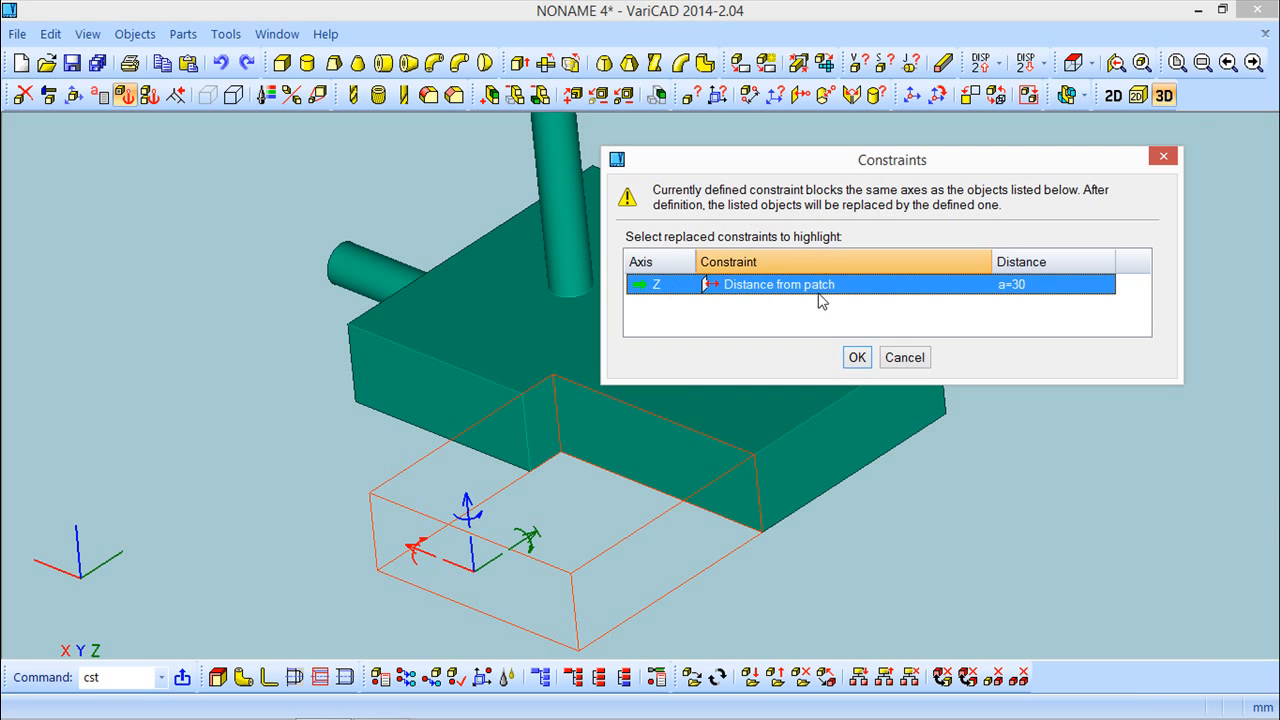
{"action": "left_click", "coordinate": [859, 360]}
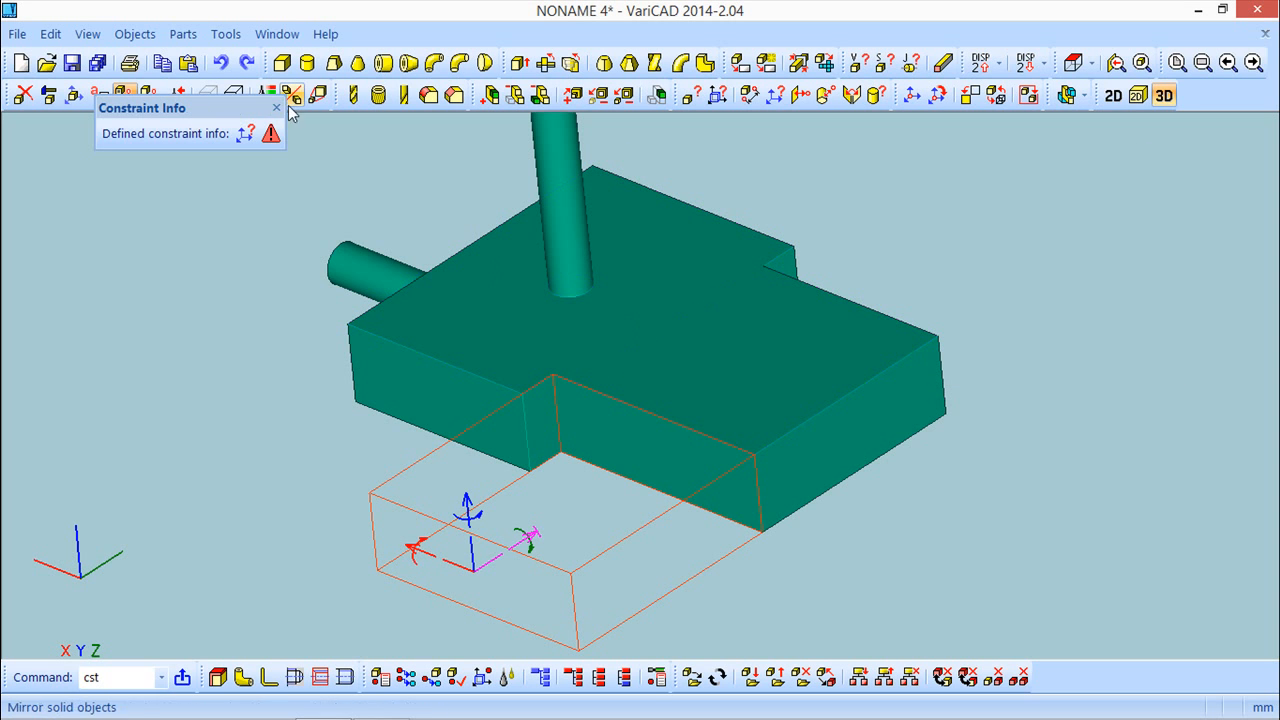
{"action": "left_click", "coordinate": [276, 107]}
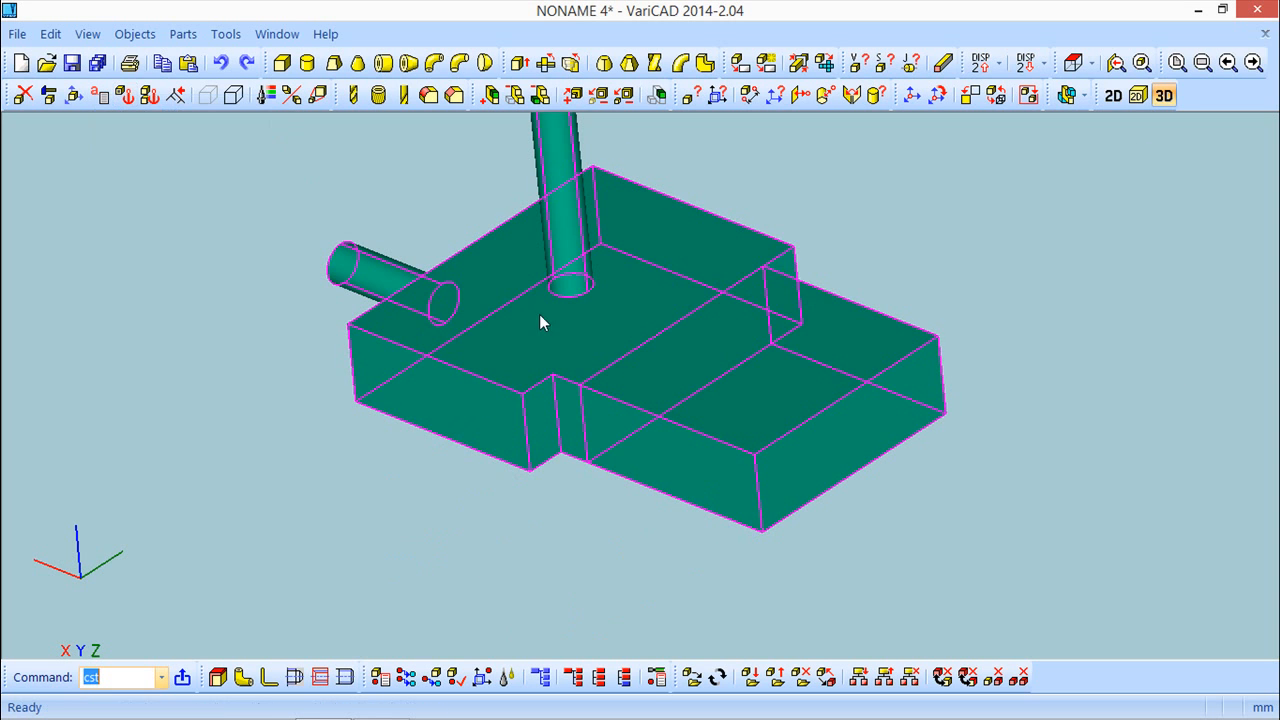
Examine the solid's Boolean tree, highlight the cutting box's branch, and cancel the tree editing
{"action": "left_click", "coordinate": [175, 96]}
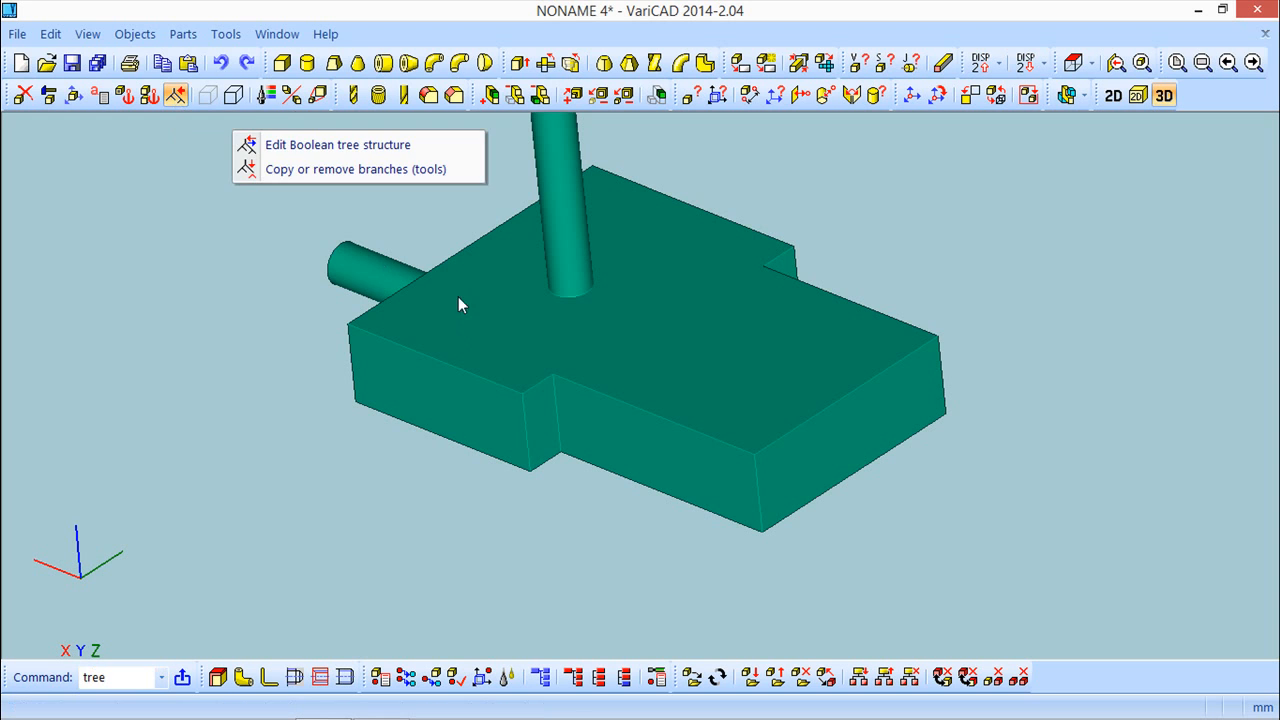
{"action": "left_click", "coordinate": [338, 147]}
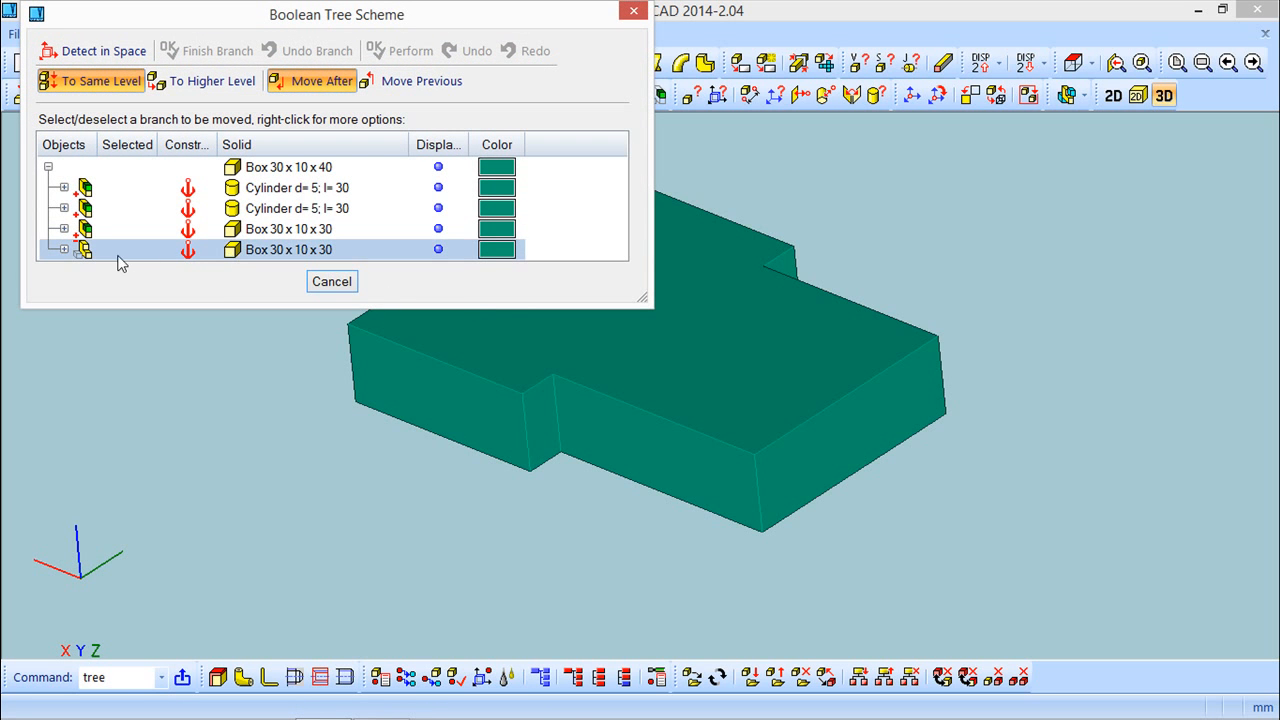
{"action": "left_click", "coordinate": [161, 252]}
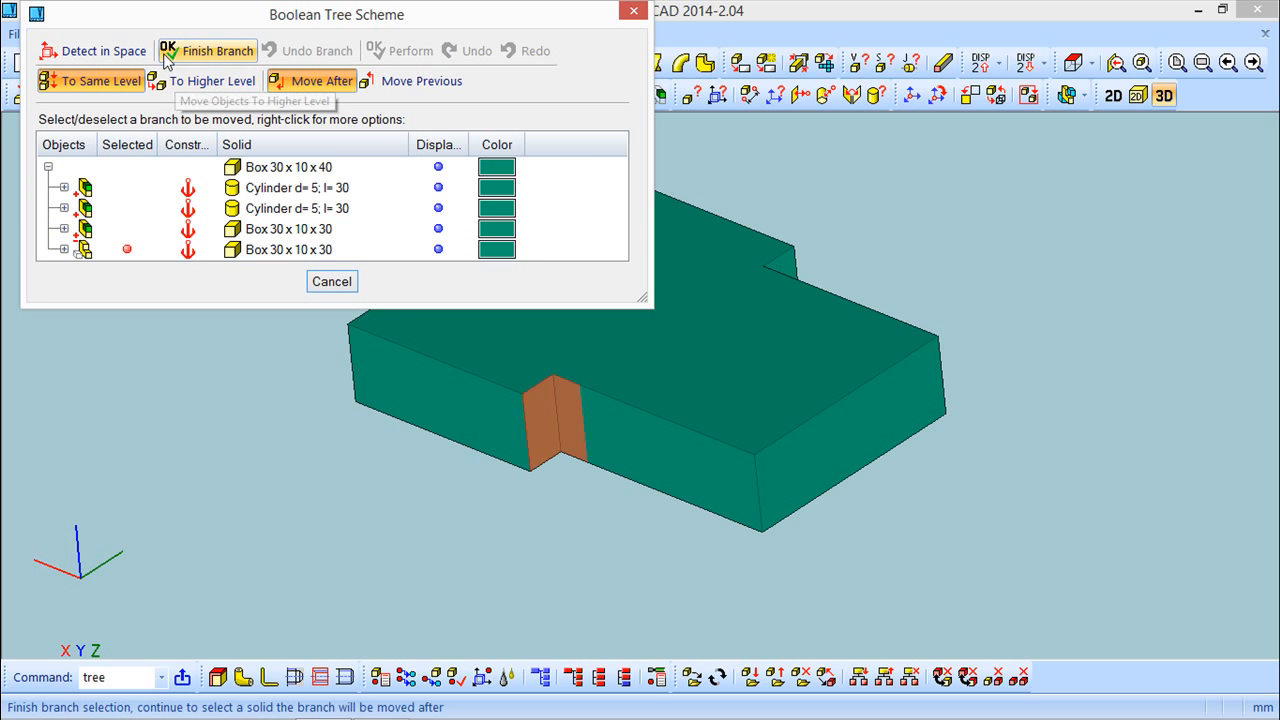
{"action": "left_click", "coordinate": [104, 252]}
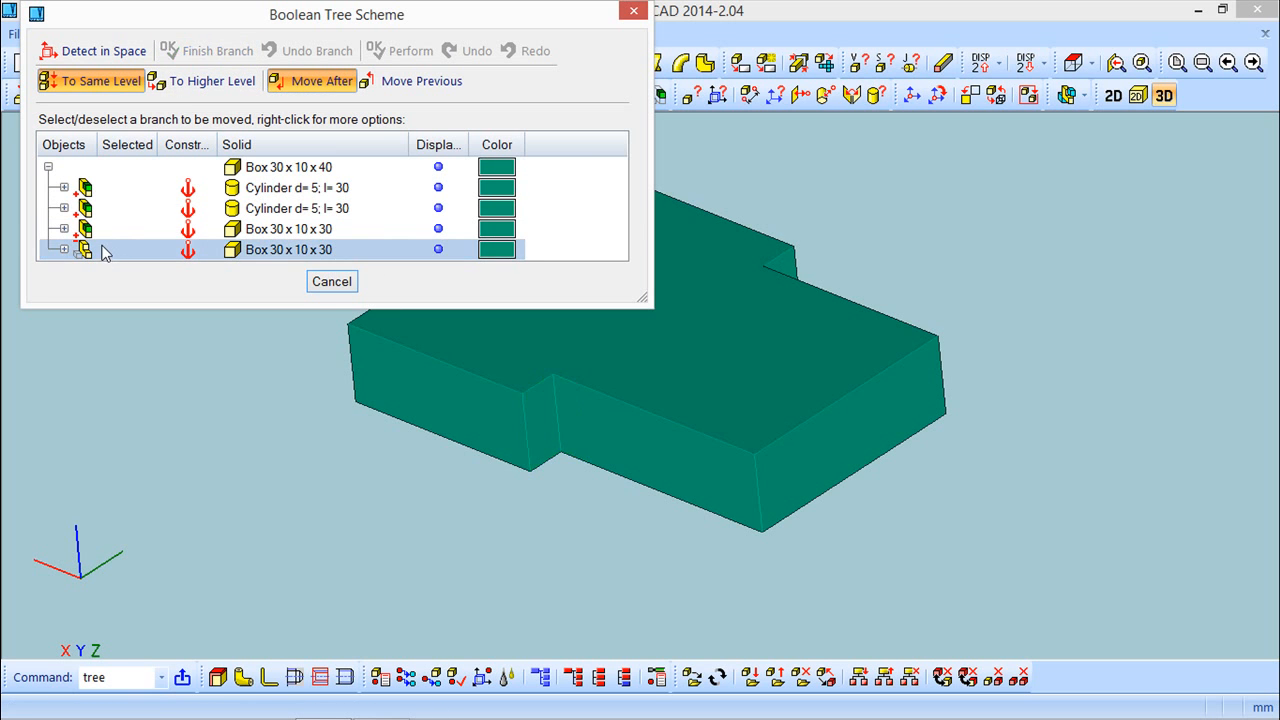
{"action": "left_click", "coordinate": [288, 250]}
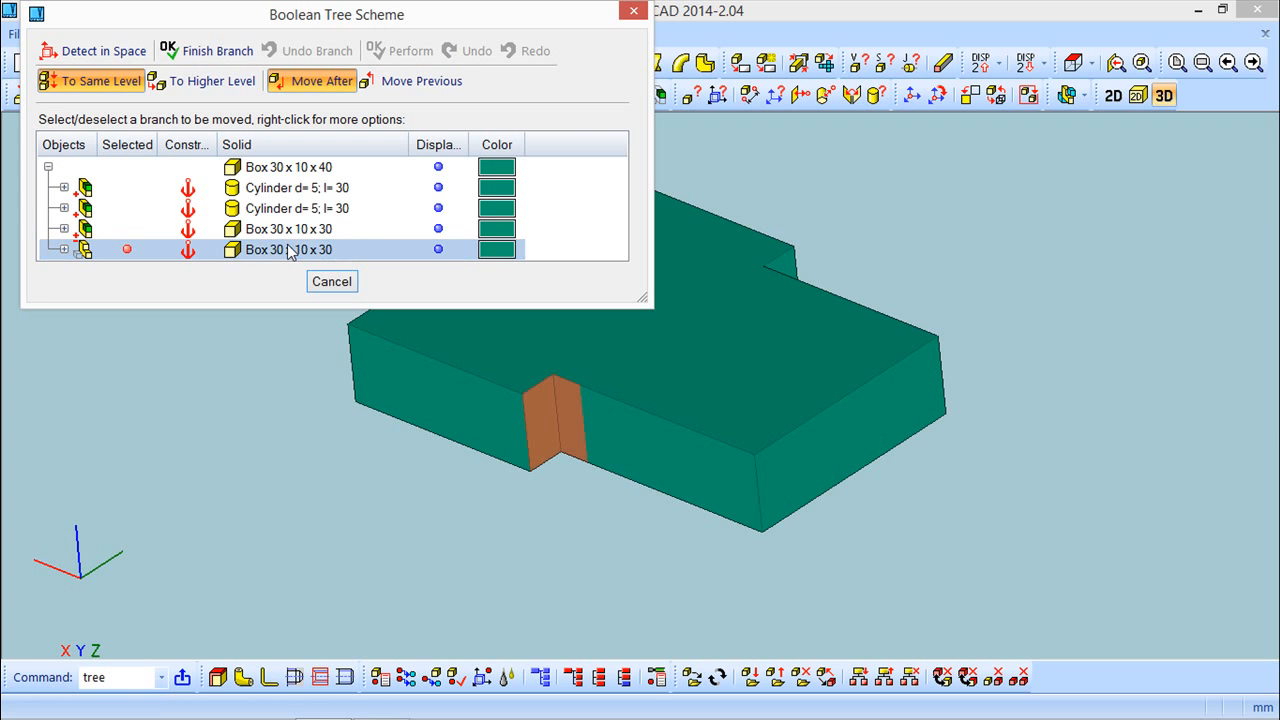
{"action": "right_click", "coordinate": [288, 257]}
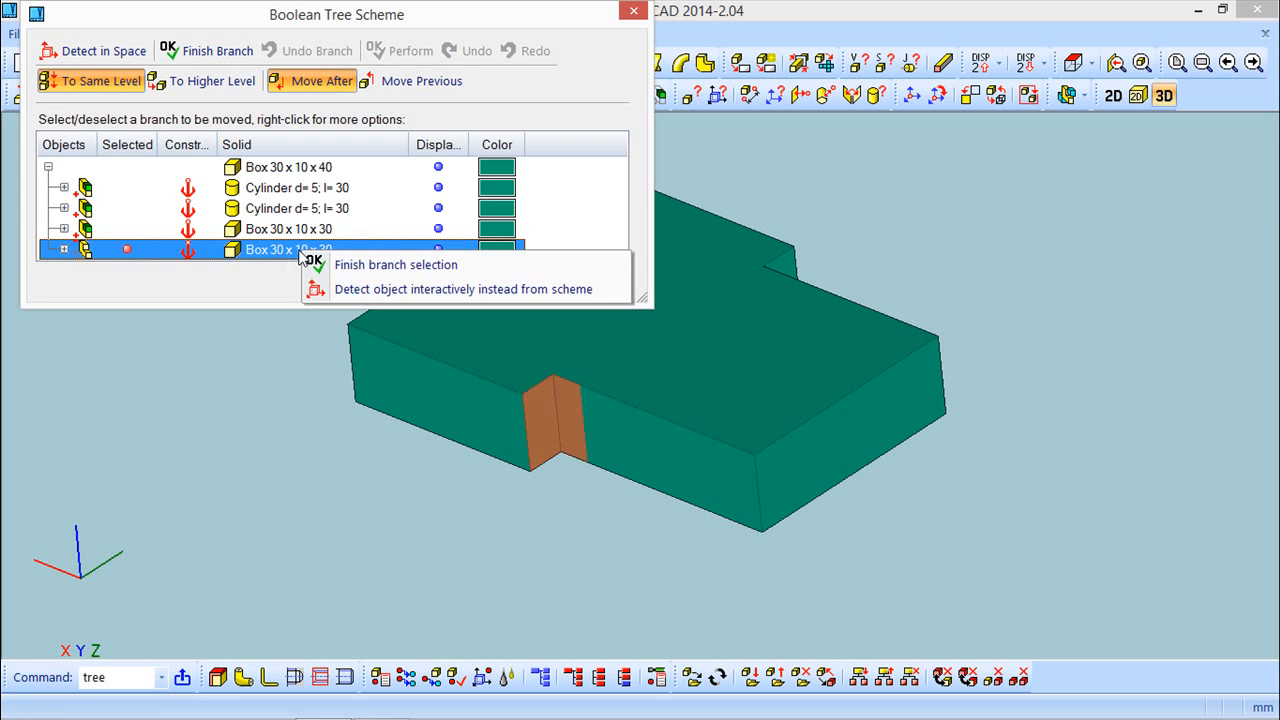
{"action": "left_click", "coordinate": [360, 265]}
{"action": "left_click", "coordinate": [331, 283]}
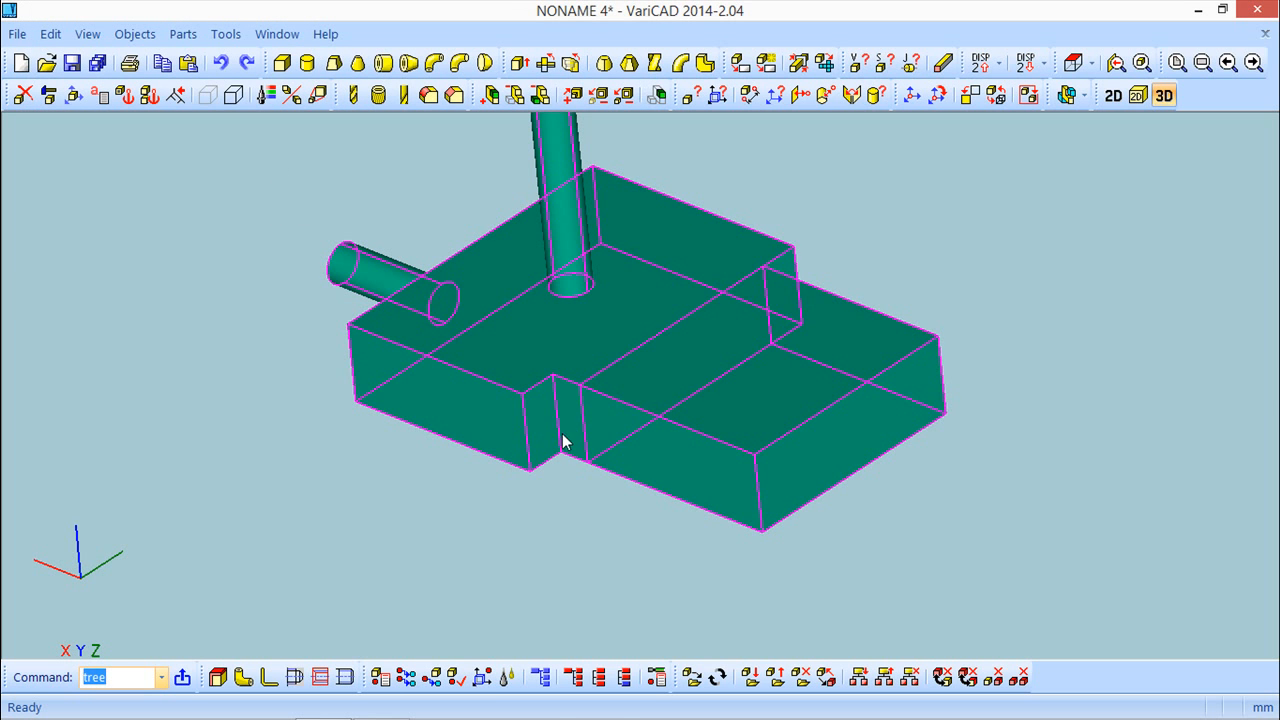
Select the box cut out at the side notch for transformation and open its solid element constraint definition
{"action": "left_click", "coordinate": [73, 95]}
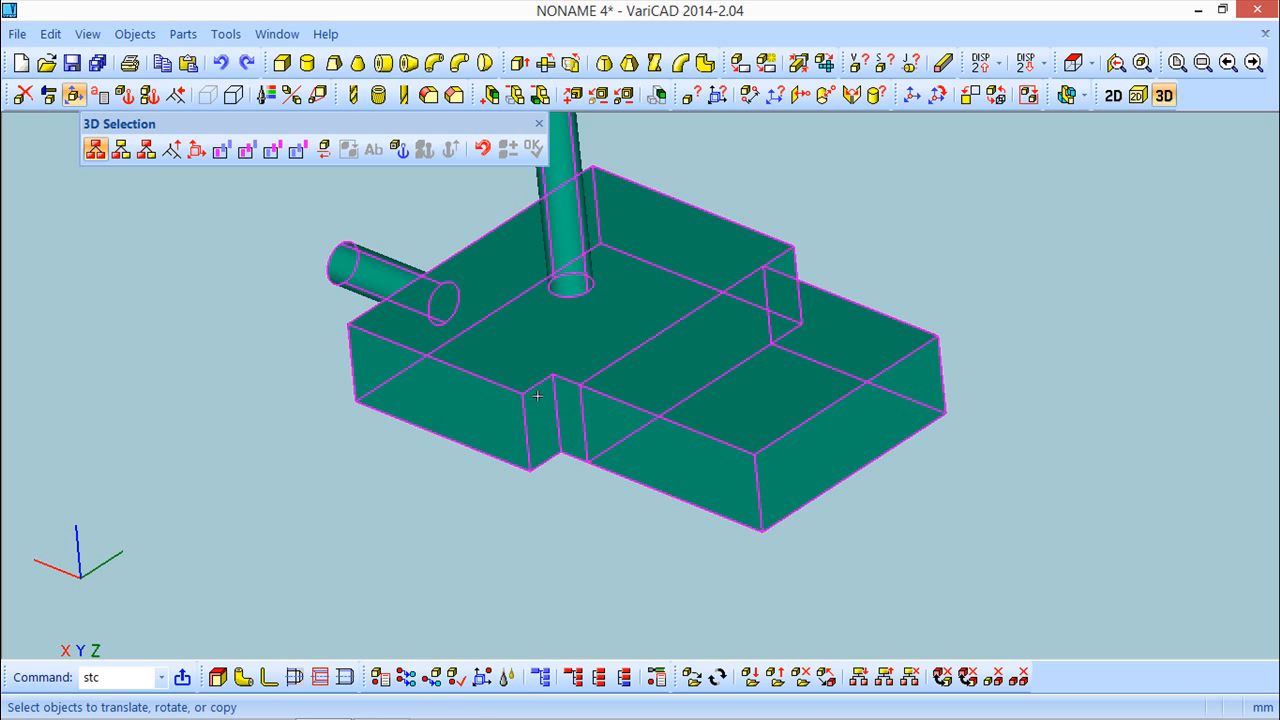
{"action": "left_click", "coordinate": [127, 157]}
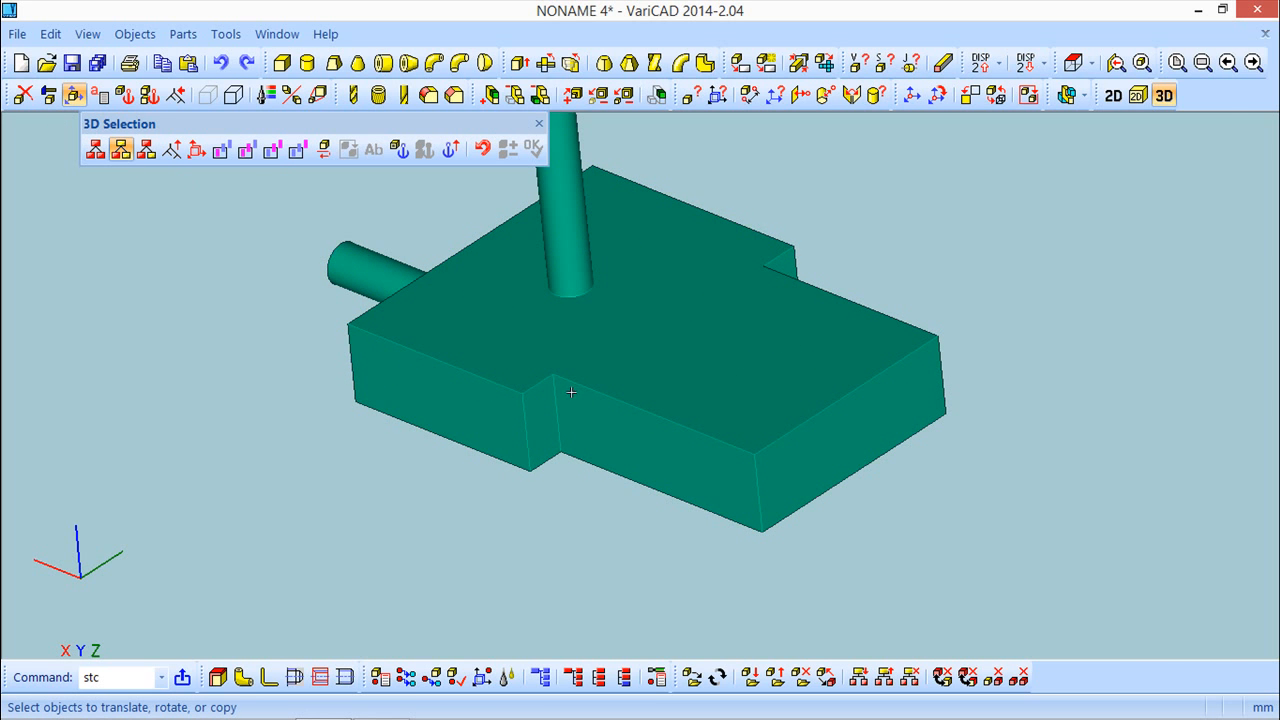
{"action": "left_click", "coordinate": [577, 406]}
{"action": "key", "text": "Return"}
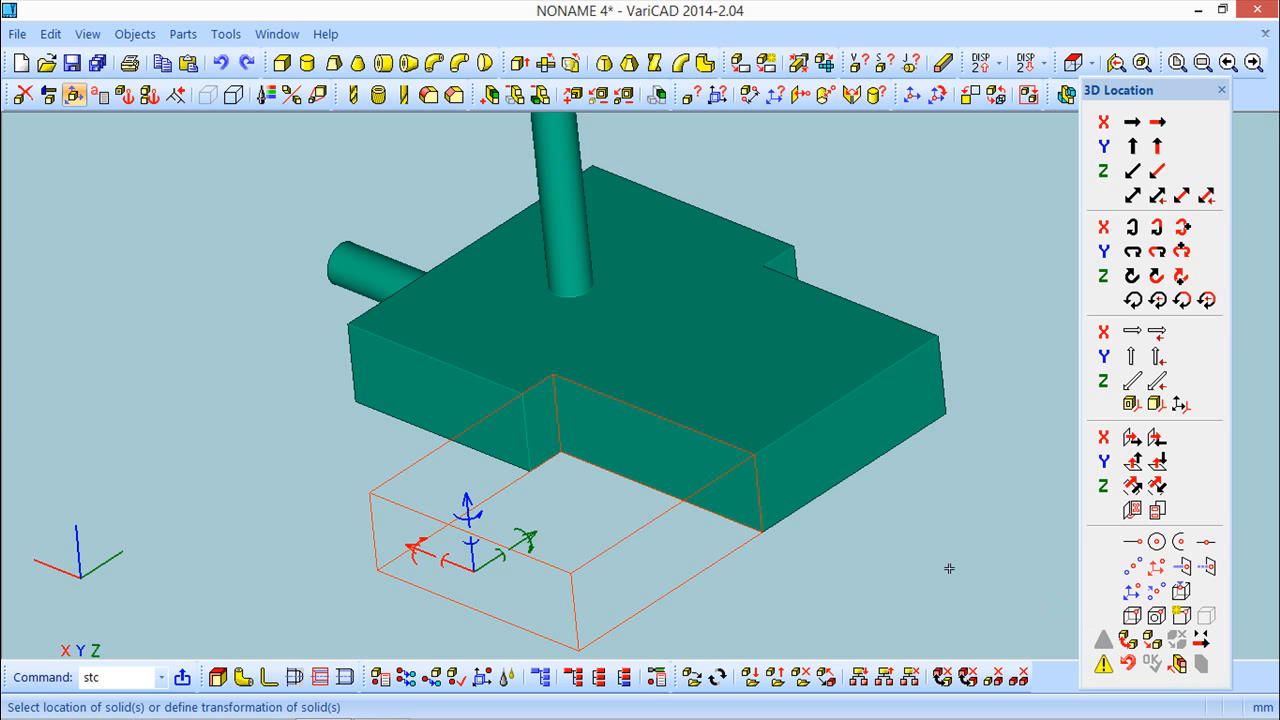
{"action": "left_click", "coordinate": [1178, 665]}
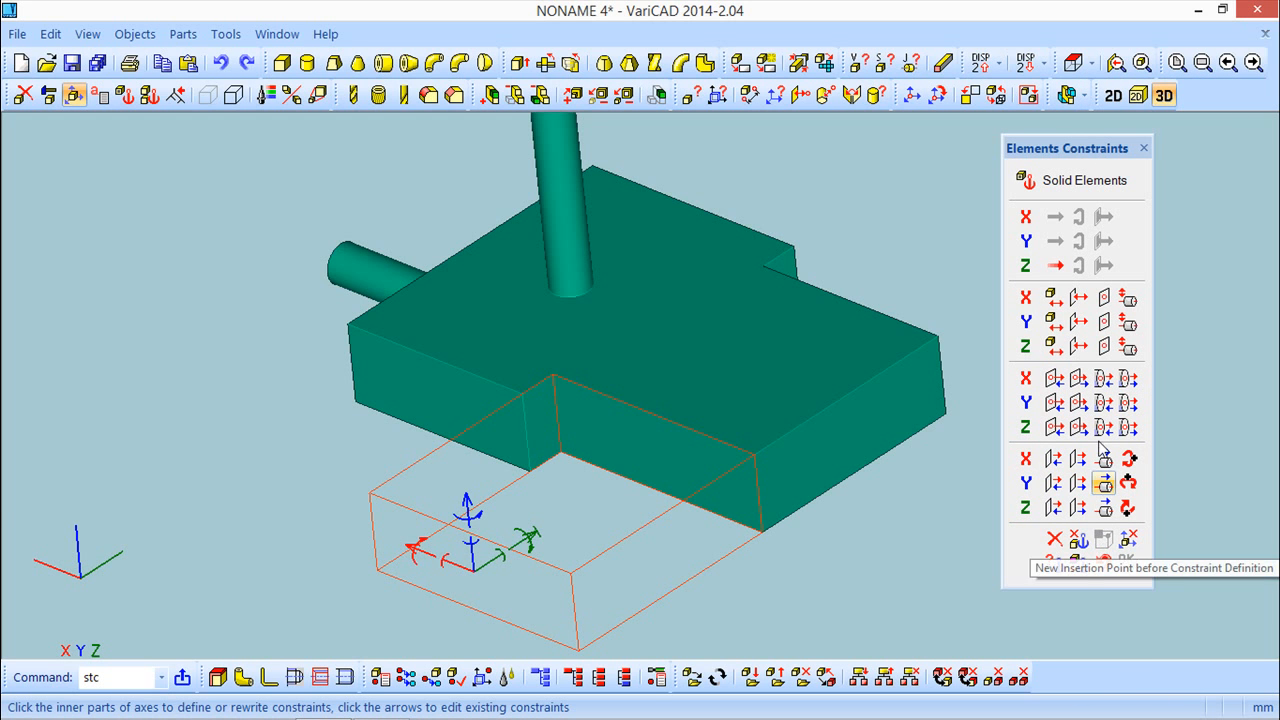
Try to define a new Z distance from the notch's long wall using parameter b=25, and cancel at the colliding constraint
{"action": "left_click", "coordinate": [1078, 347]}
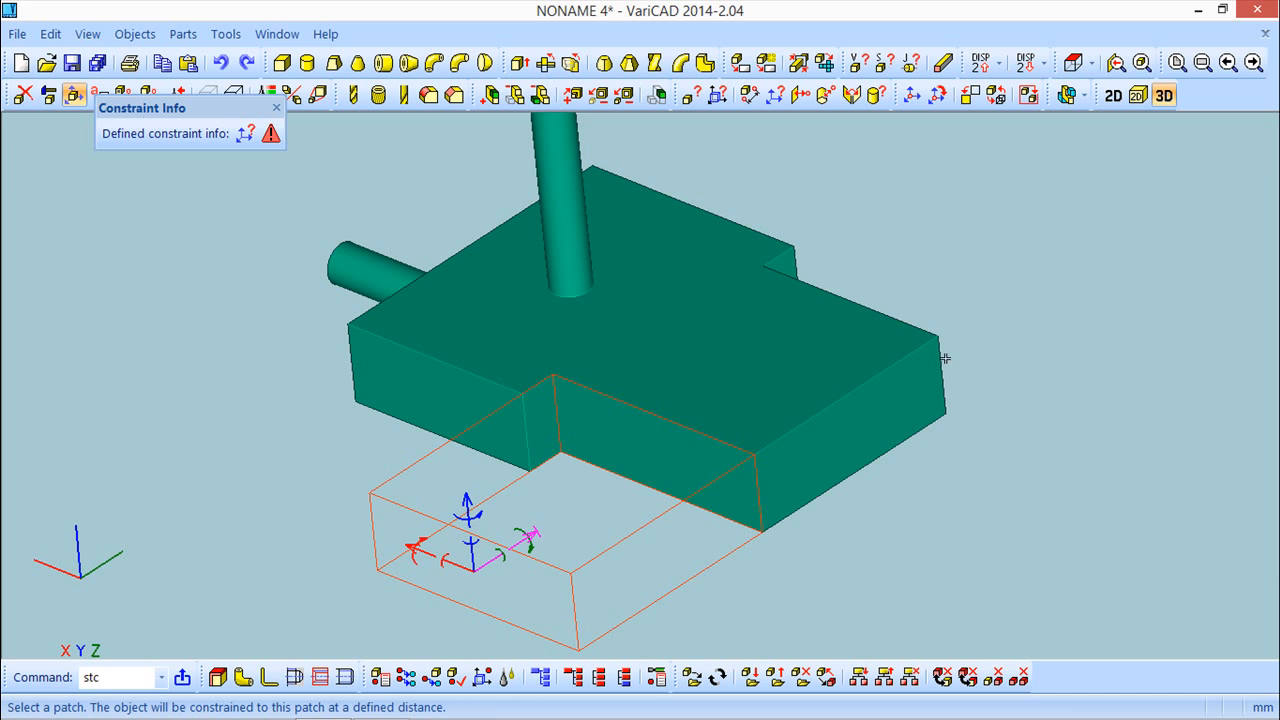
{"action": "left_click", "coordinate": [680, 449]}
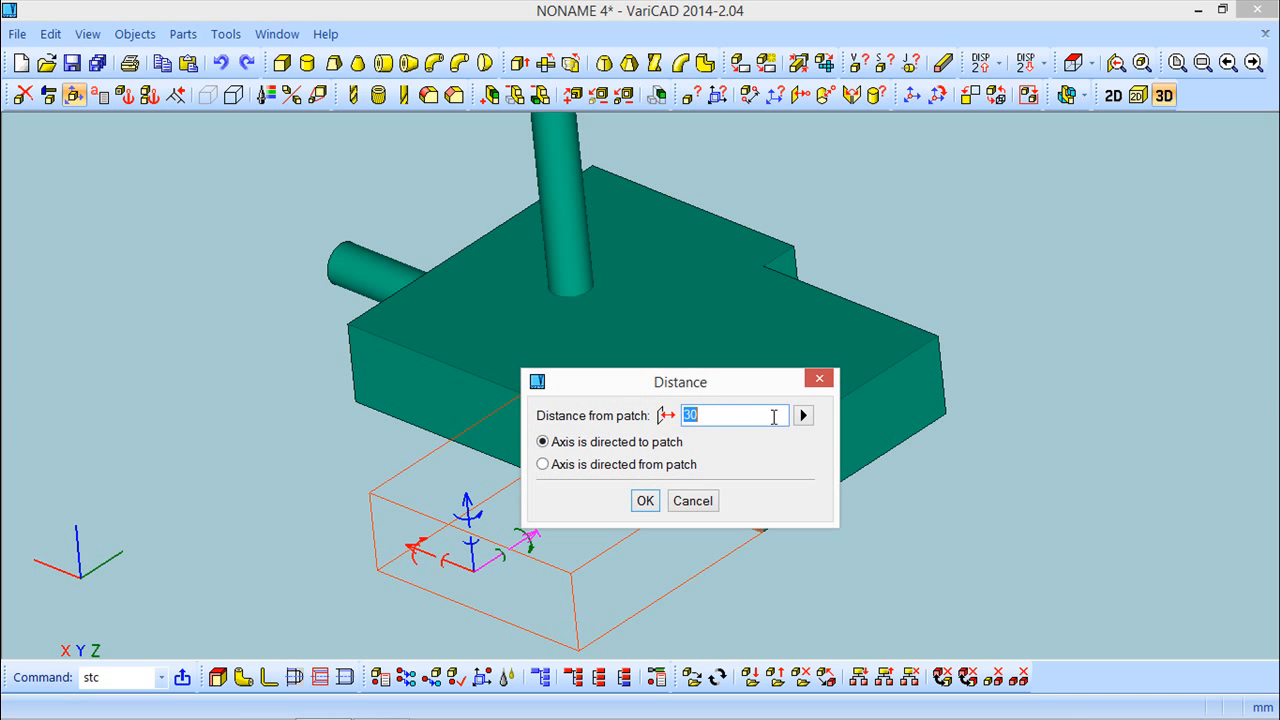
{"action": "left_click", "coordinate": [803, 415]}
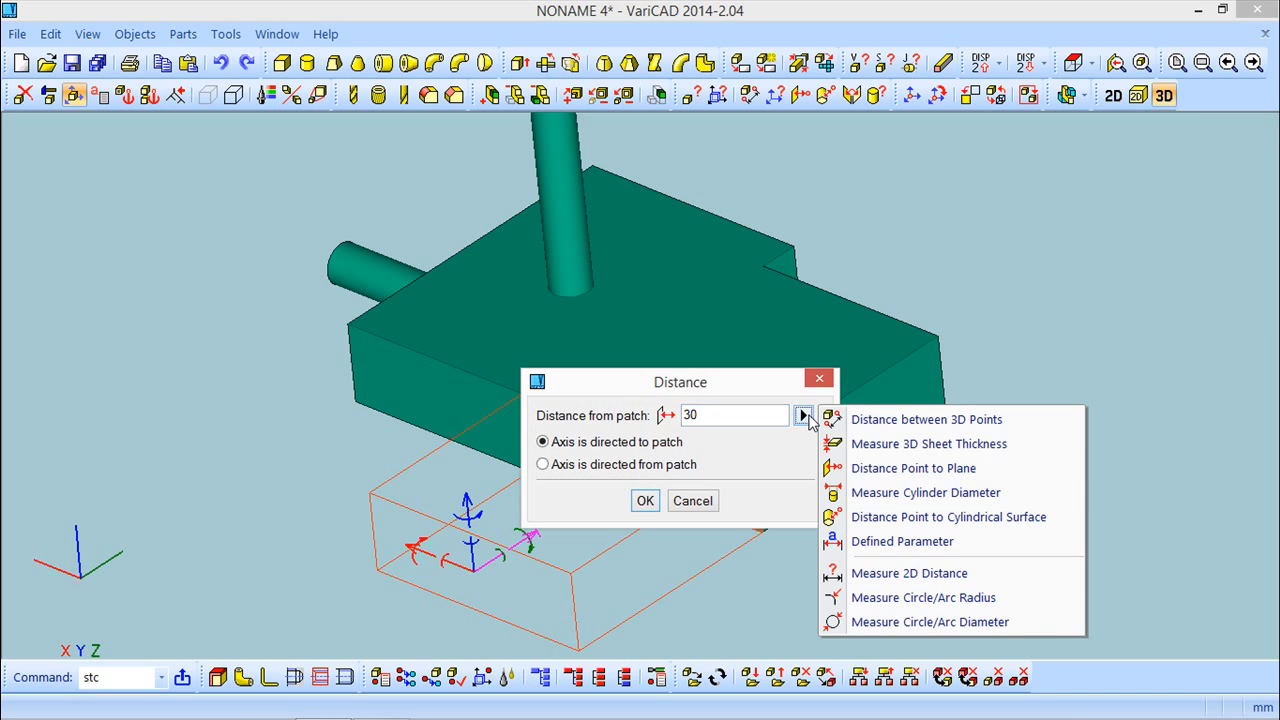
{"action": "left_click", "coordinate": [902, 542]}
{"action": "double_click", "coordinate": [700, 514]}
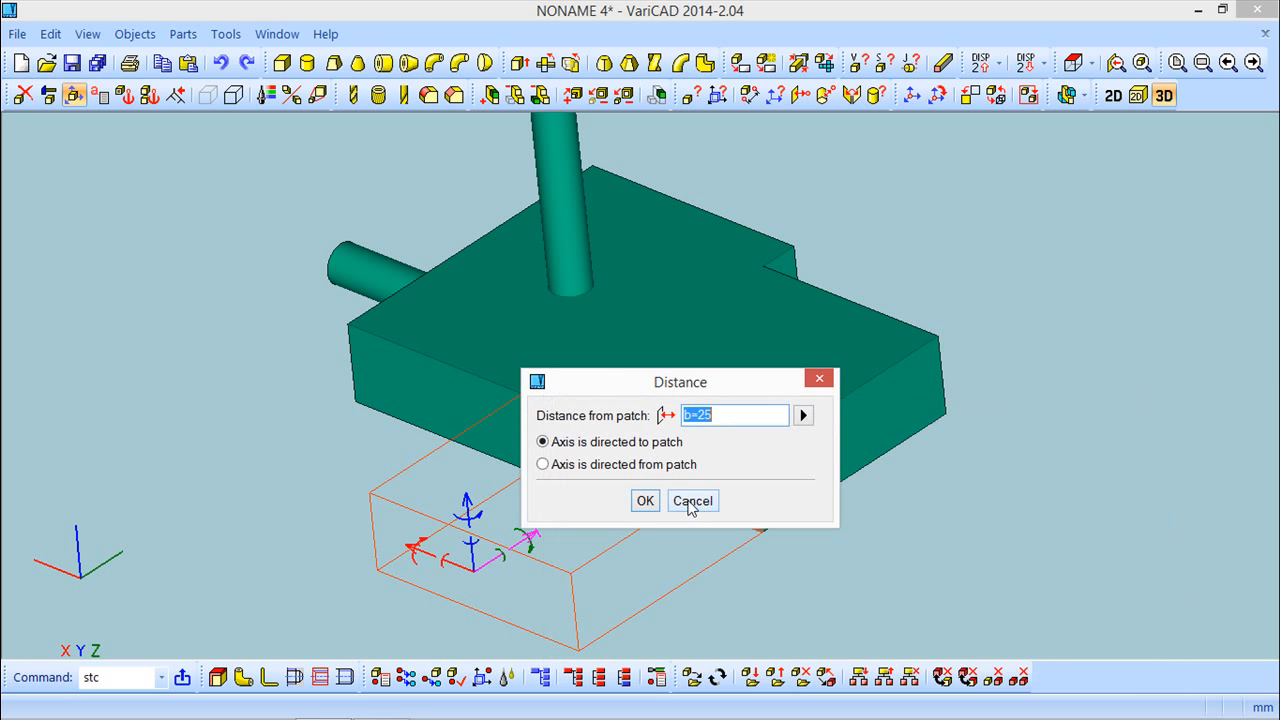
{"action": "left_click", "coordinate": [650, 505]}
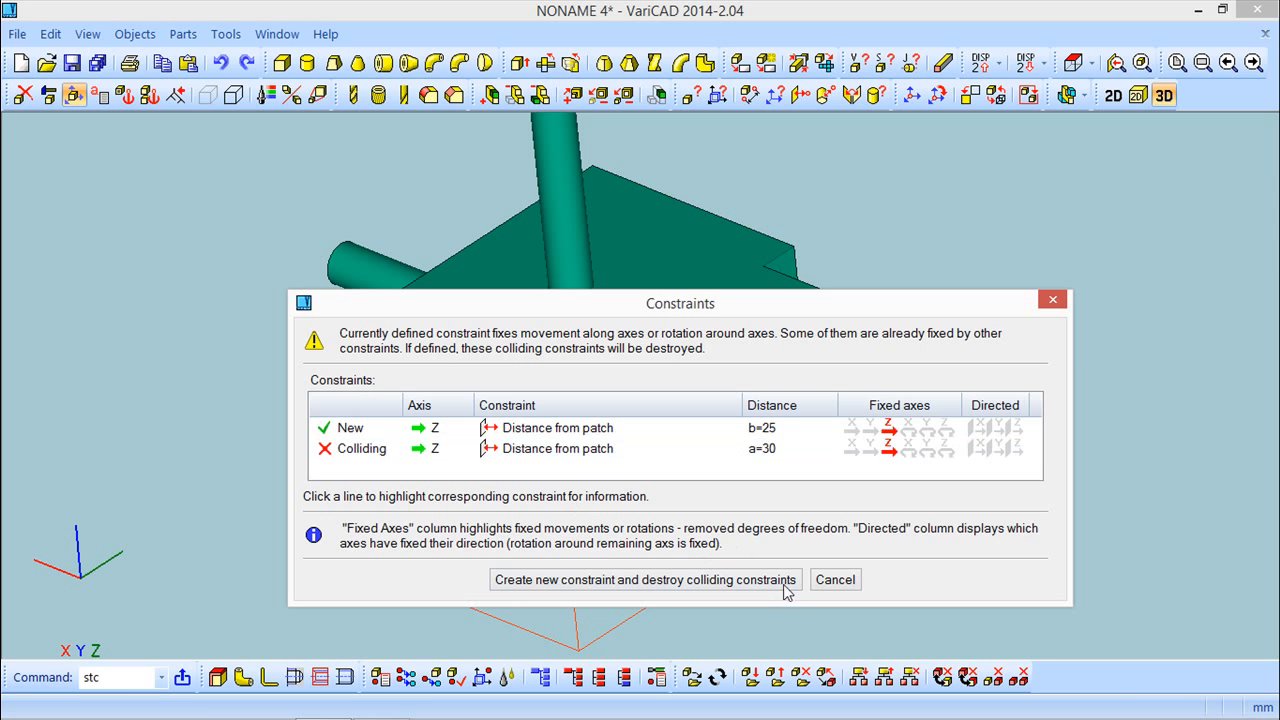
{"action": "left_click", "coordinate": [834, 583]}
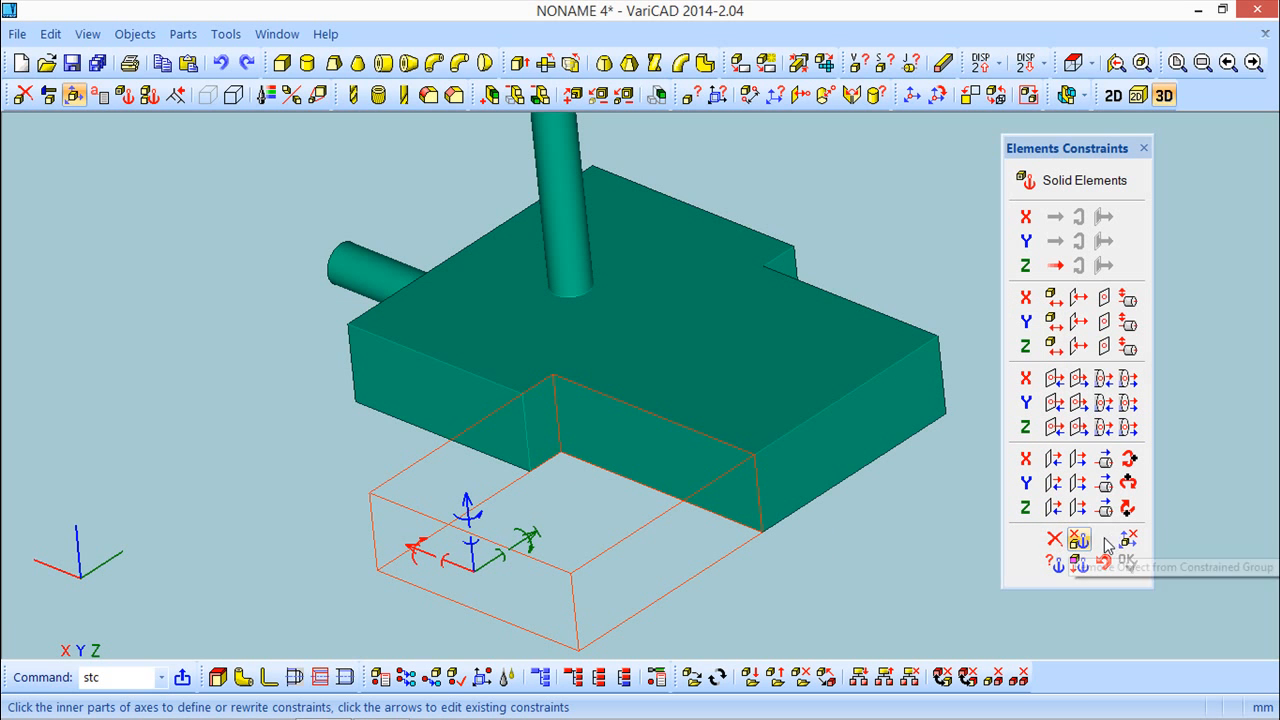
Change the cutting box's existing Z distance from patch to parameter b=25, confirm the constraints, and finish the transformation
{"action": "left_click", "coordinate": [1056, 566]}
{"action": "left_click", "coordinate": [543, 432]}
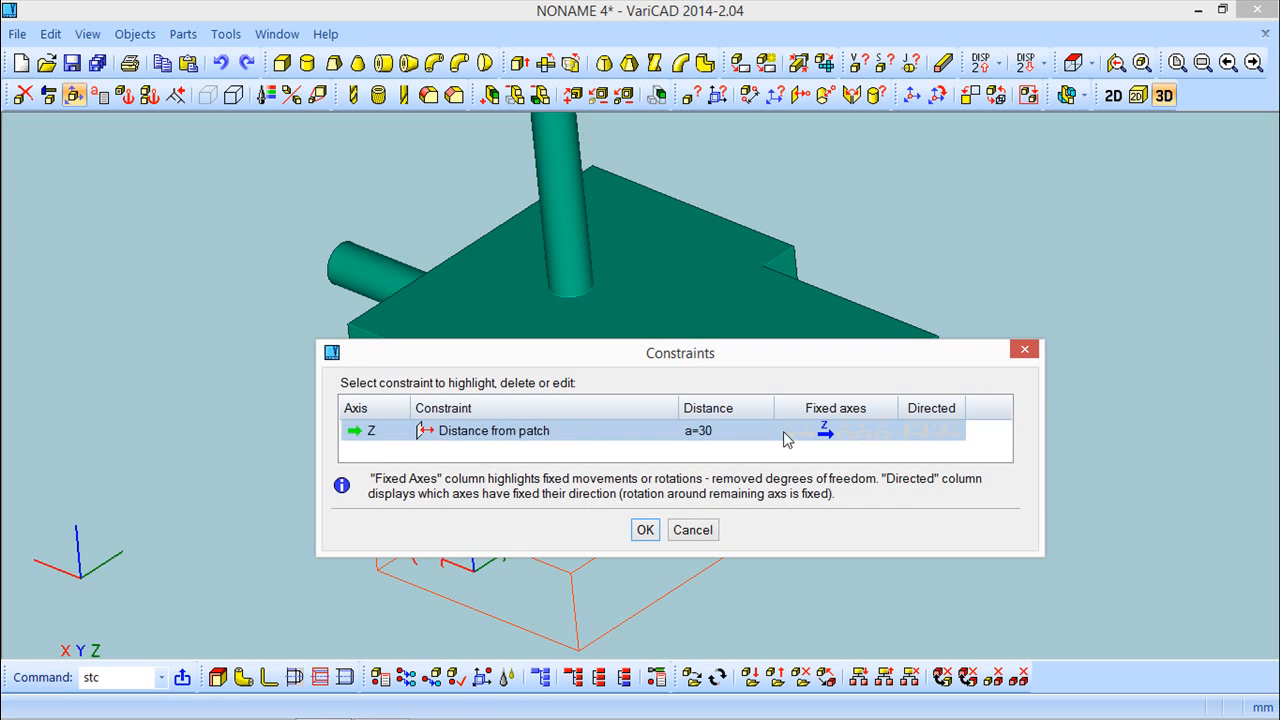
{"action": "right_click", "coordinate": [705, 434]}
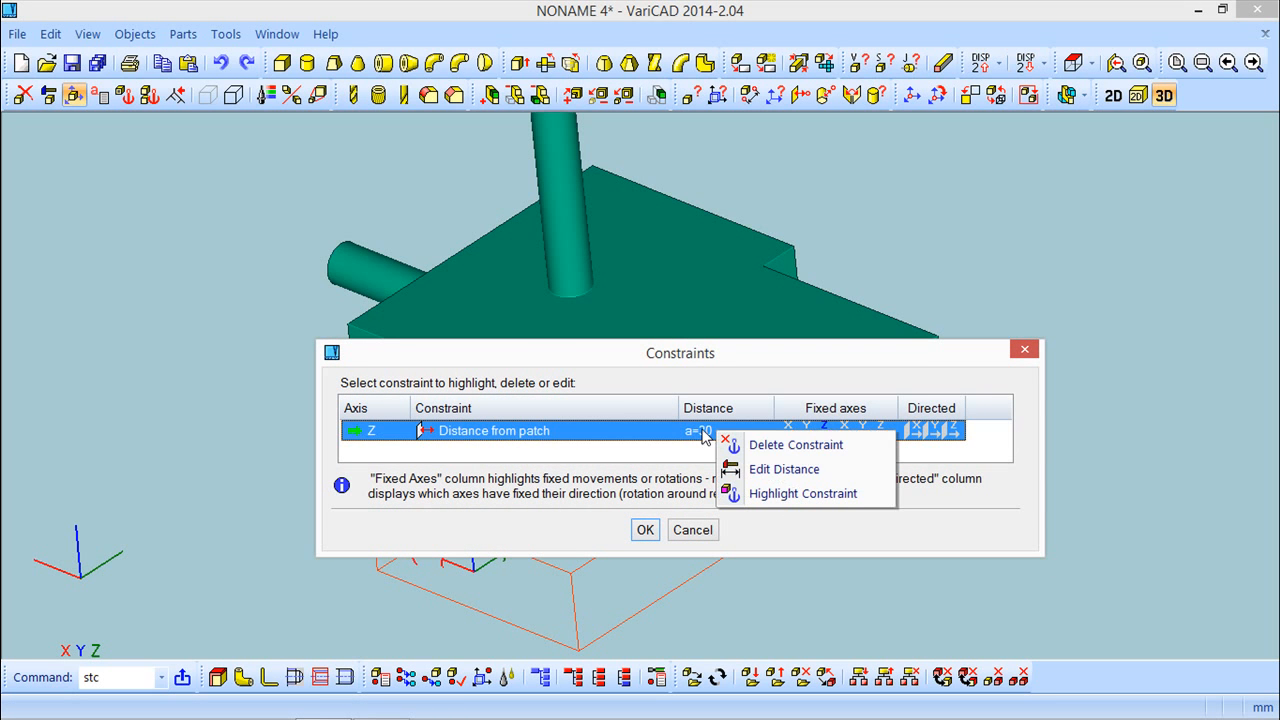
{"action": "left_click", "coordinate": [770, 470]}
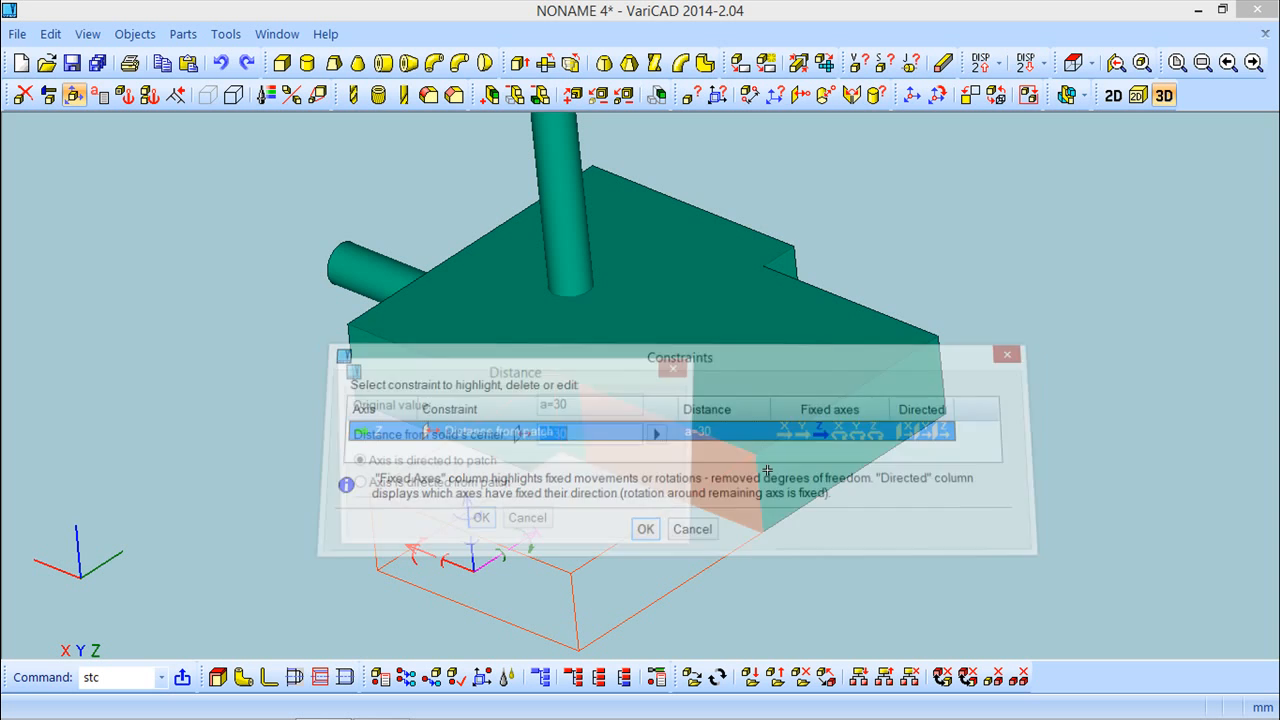
{"action": "left_click", "coordinate": [661, 434]}
{"action": "left_click", "coordinate": [745, 565]}
{"action": "double_click", "coordinate": [400, 494]}
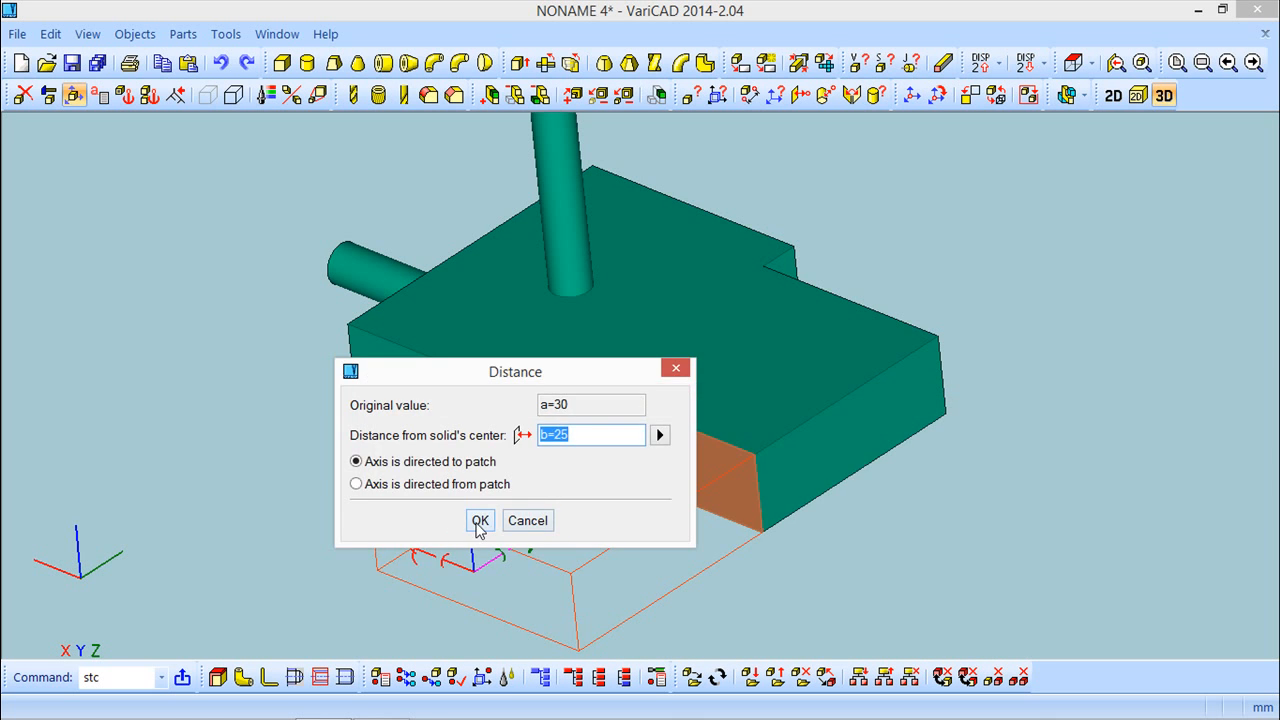
{"action": "left_click", "coordinate": [480, 521]}
{"action": "left_click_drag", "start_coordinate": [662, 347], "coordinate": [890, 118]}
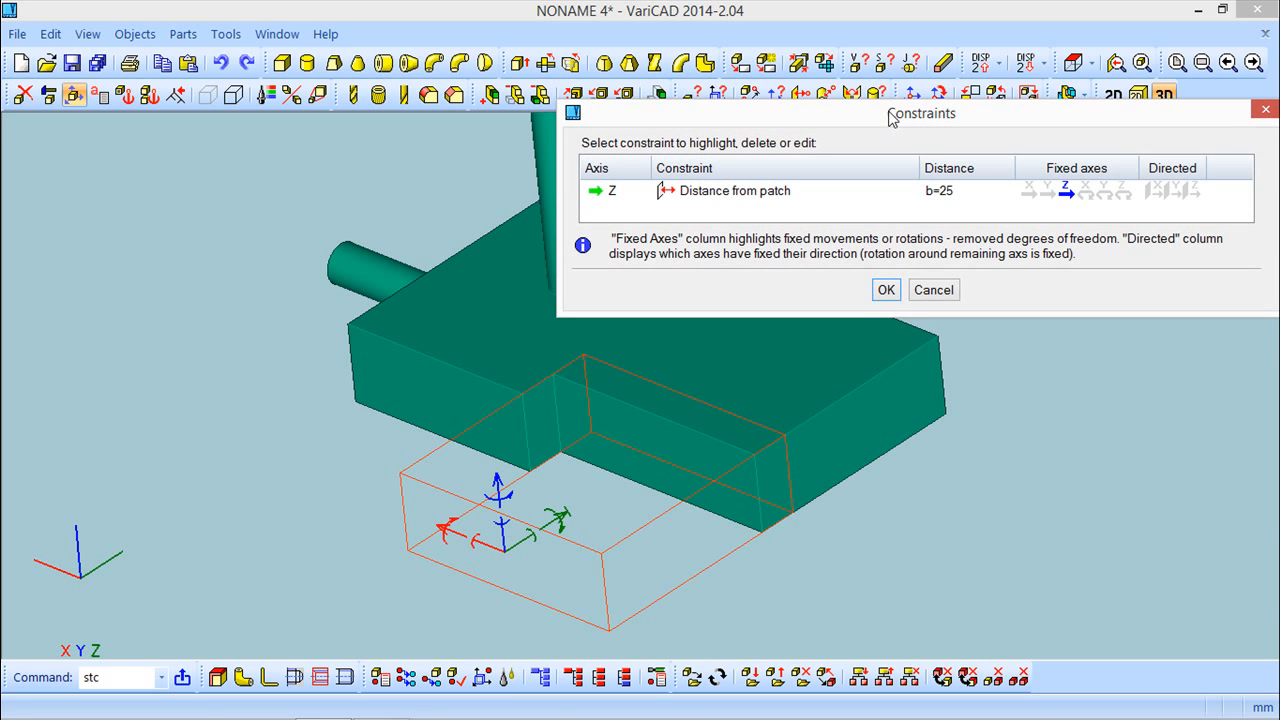
{"action": "left_click", "coordinate": [886, 291]}
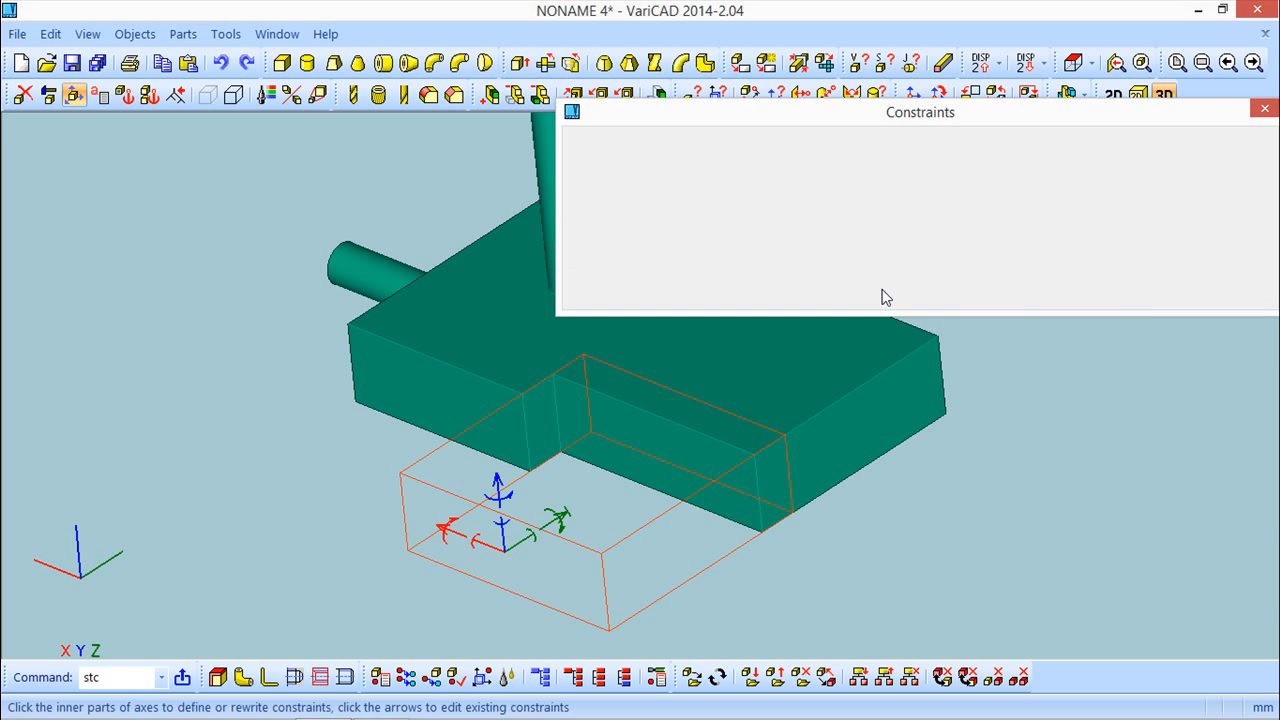
{"action": "left_click", "coordinate": [1133, 562]}
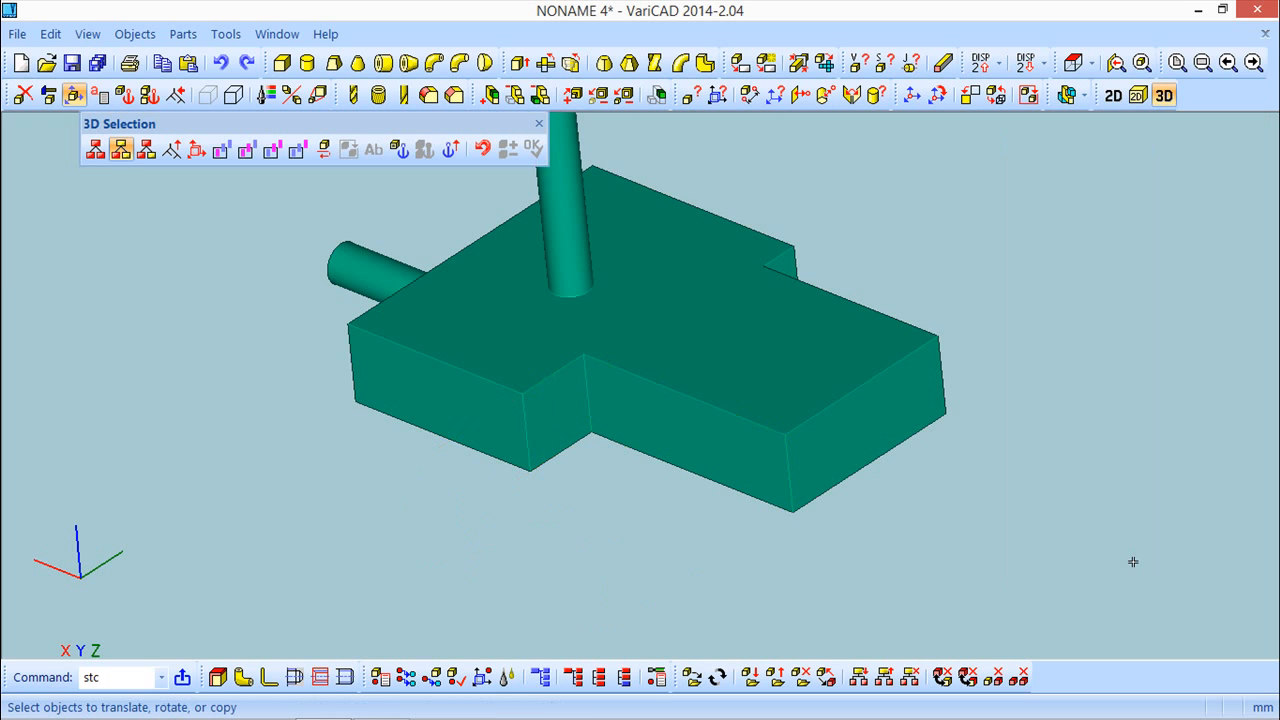
{"action": "left_click", "coordinate": [539, 126]}
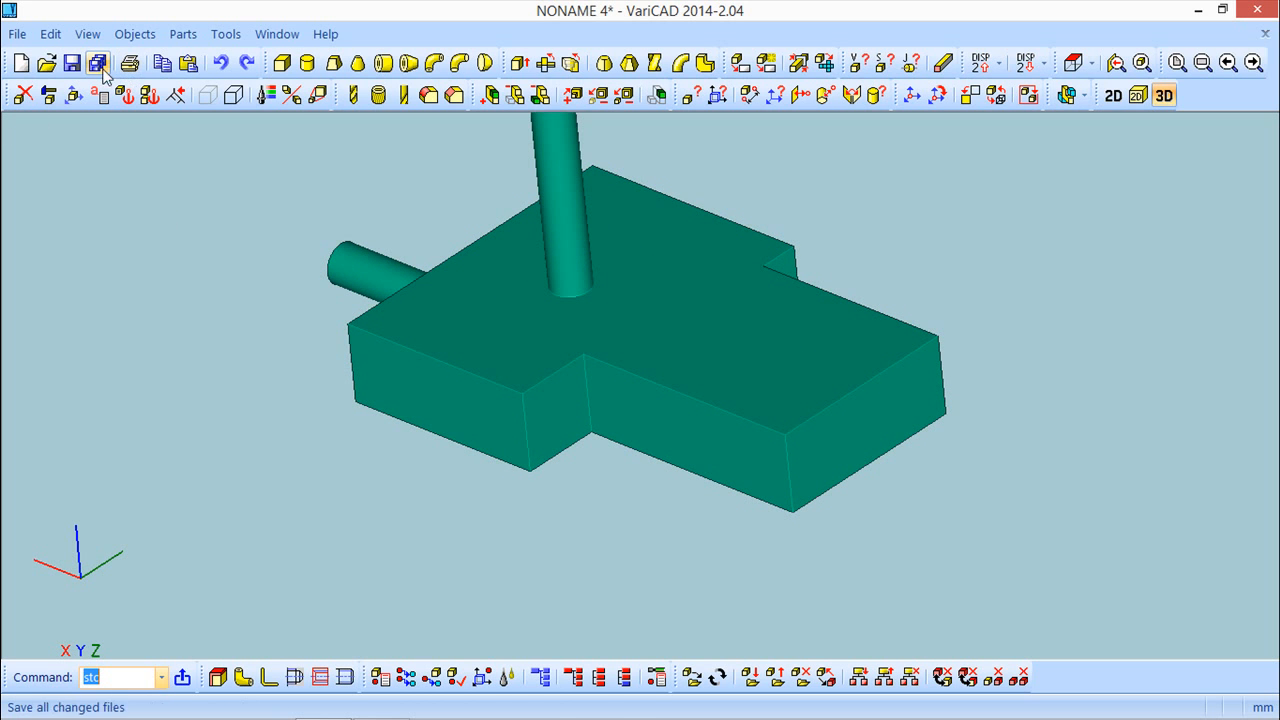
View the notch cutting box's editable dimensions and leave the shape editing
{"action": "left_click", "coordinate": [48, 96]}
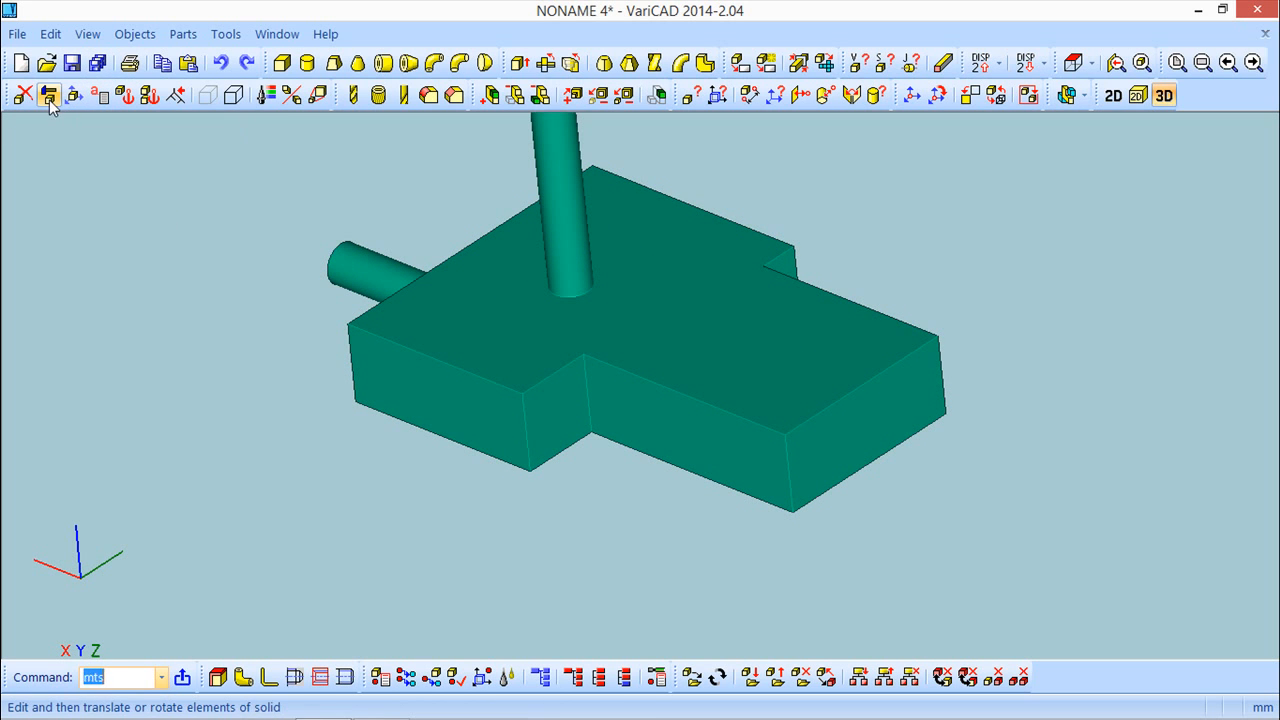
{"action": "left_click", "coordinate": [591, 385]}
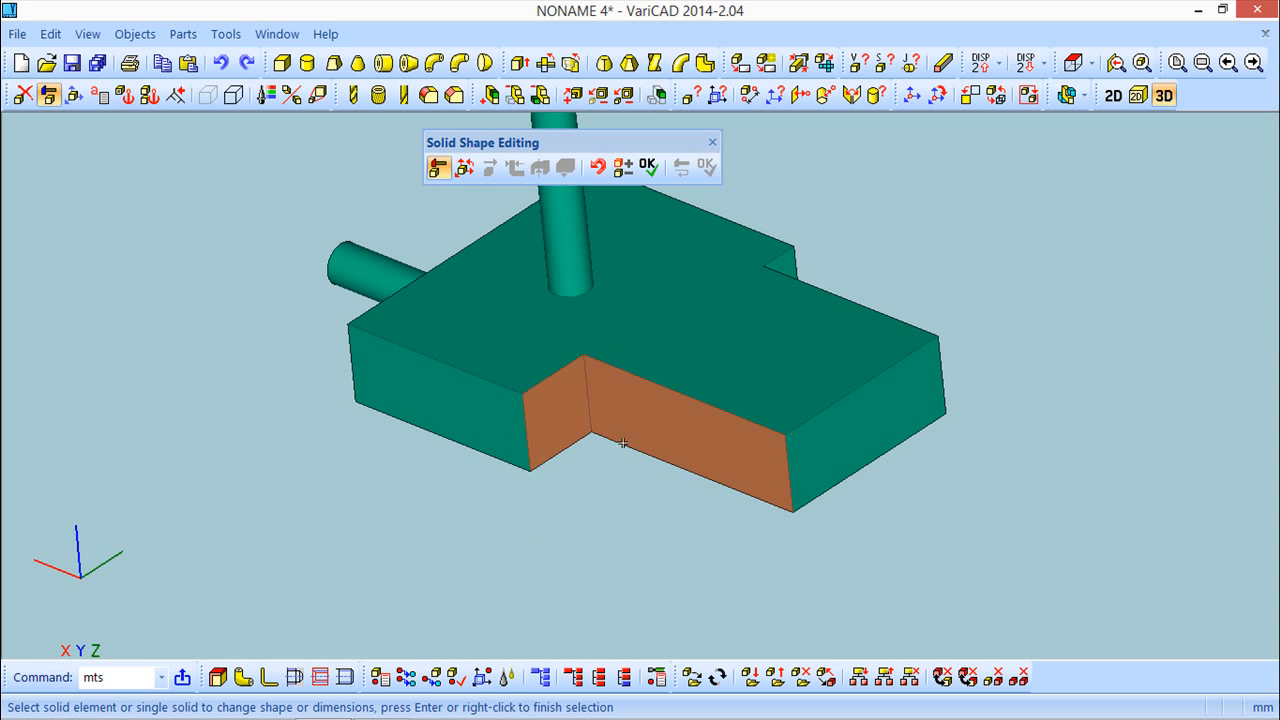
{"action": "left_click", "coordinate": [648, 167]}
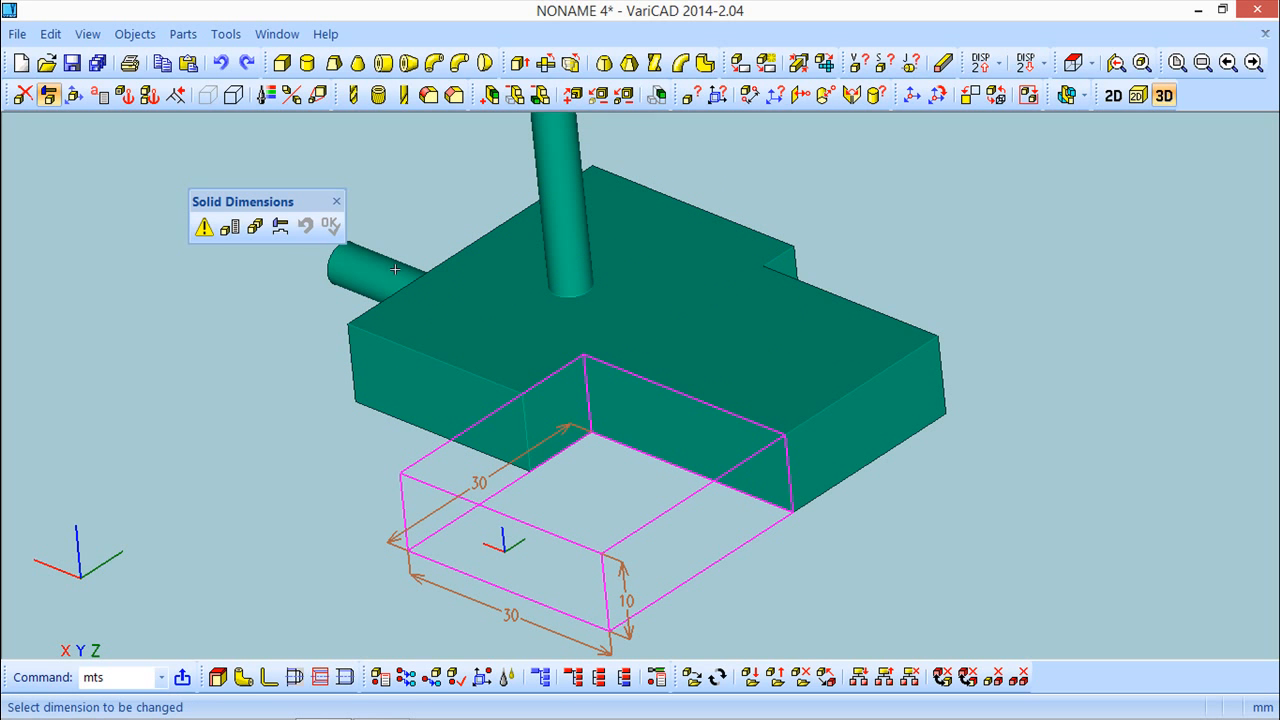
{"action": "left_click", "coordinate": [337, 204]}
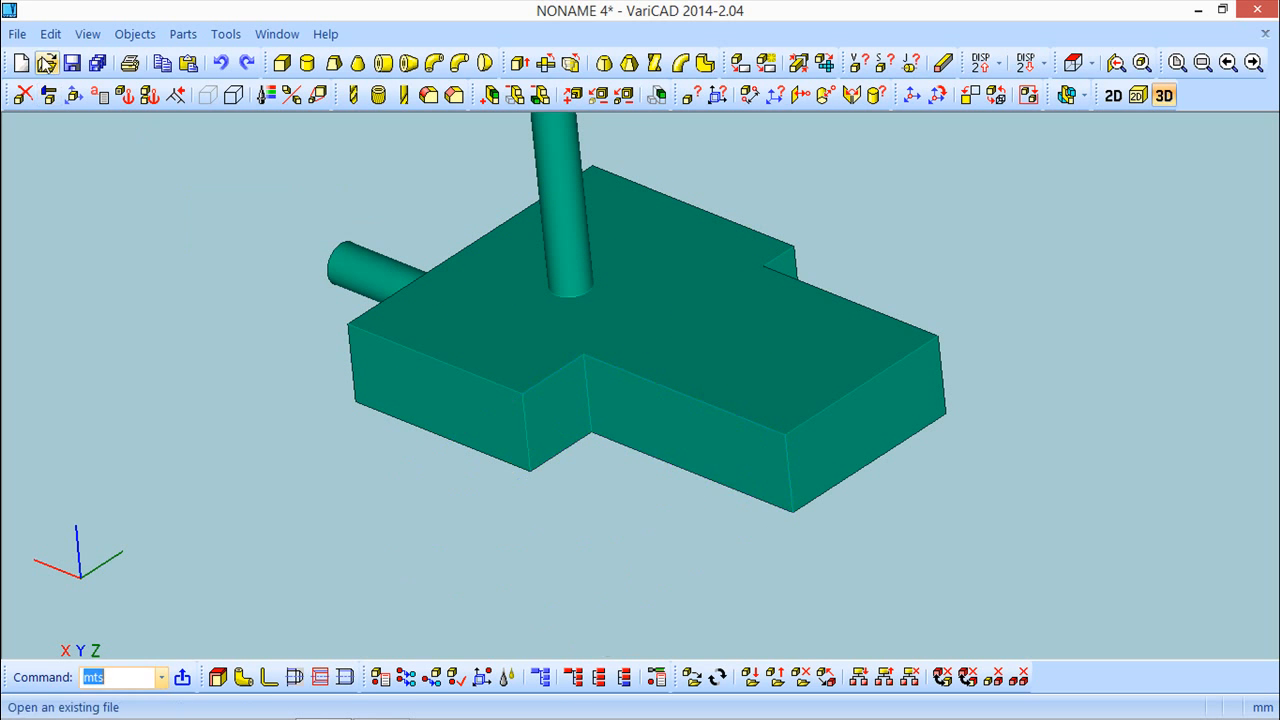
Reselect only the notch cutting box for transformation and reopen its element constraints
{"action": "left_click", "coordinate": [75, 96]}
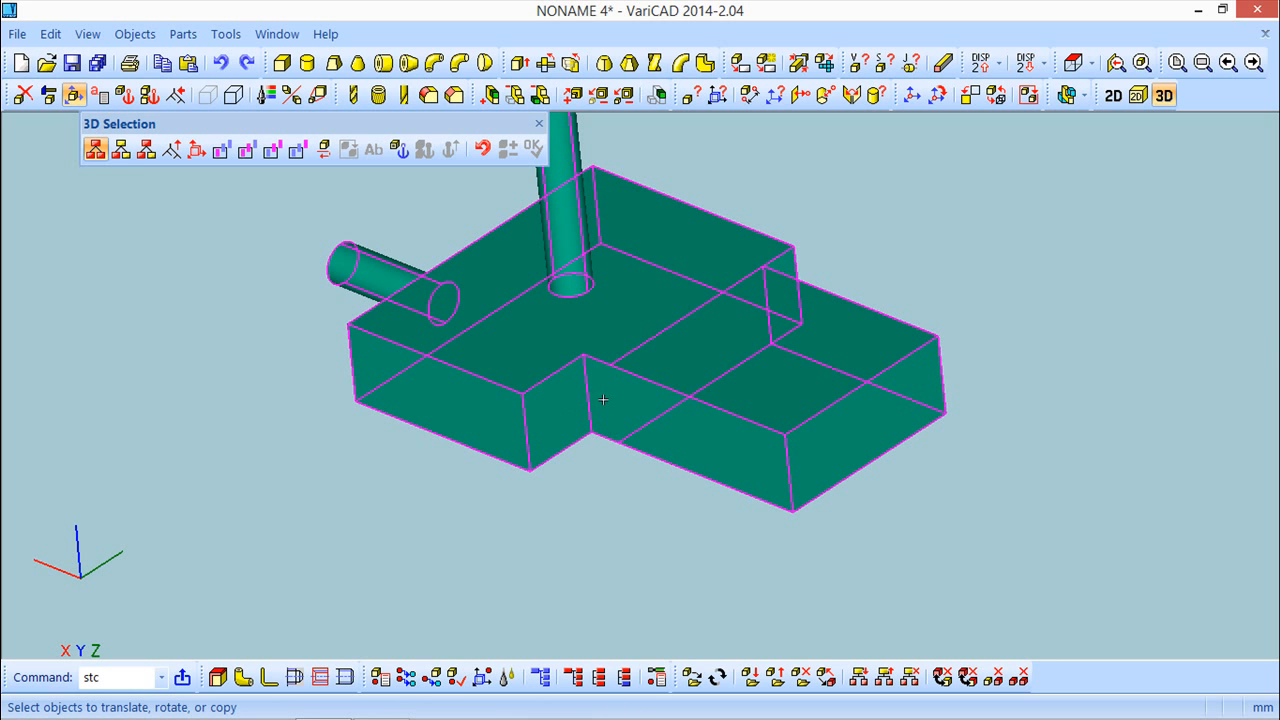
{"action": "left_click", "coordinate": [121, 148]}
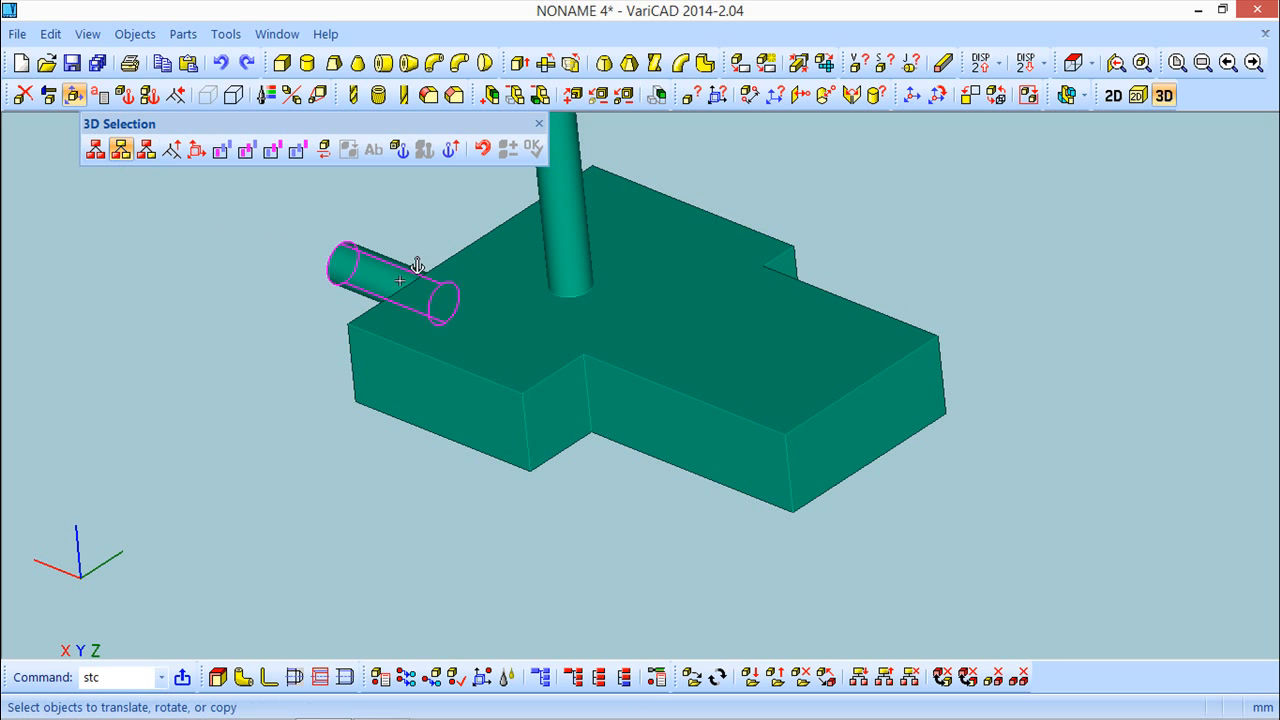
{"action": "left_click", "coordinate": [611, 399]}
{"action": "left_click", "coordinate": [531, 147]}
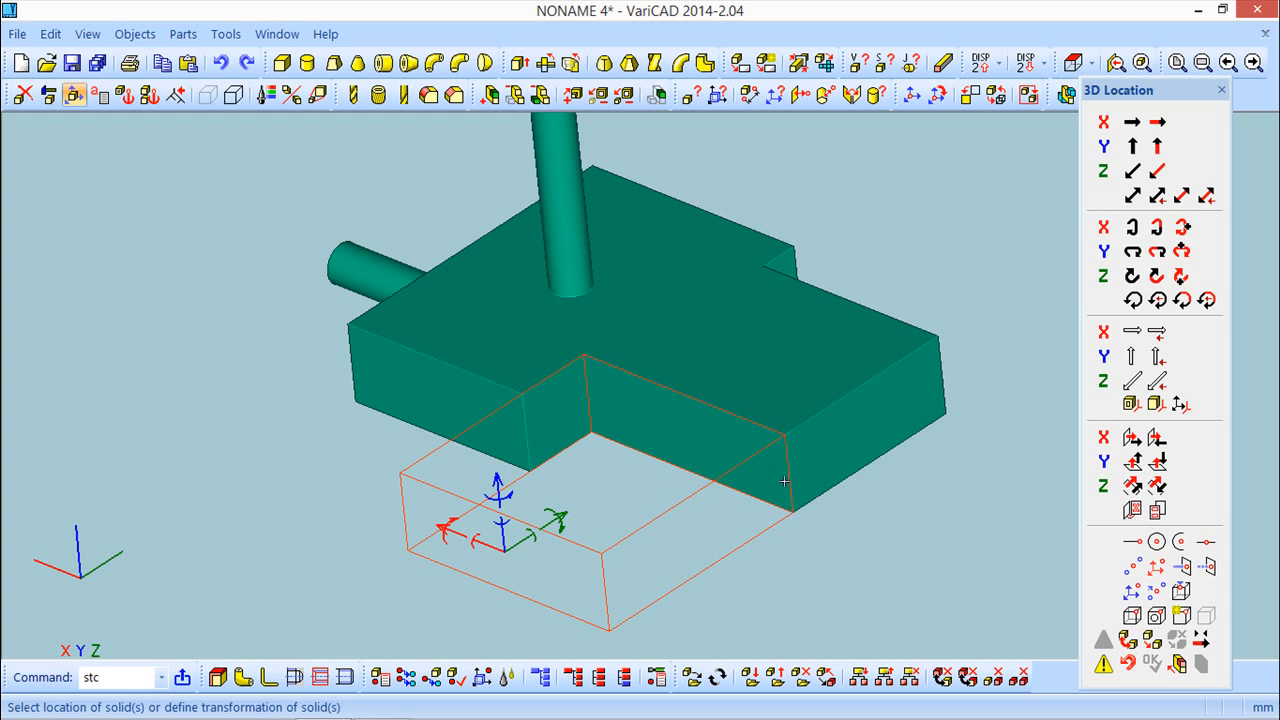
{"action": "left_click", "coordinate": [1180, 665]}
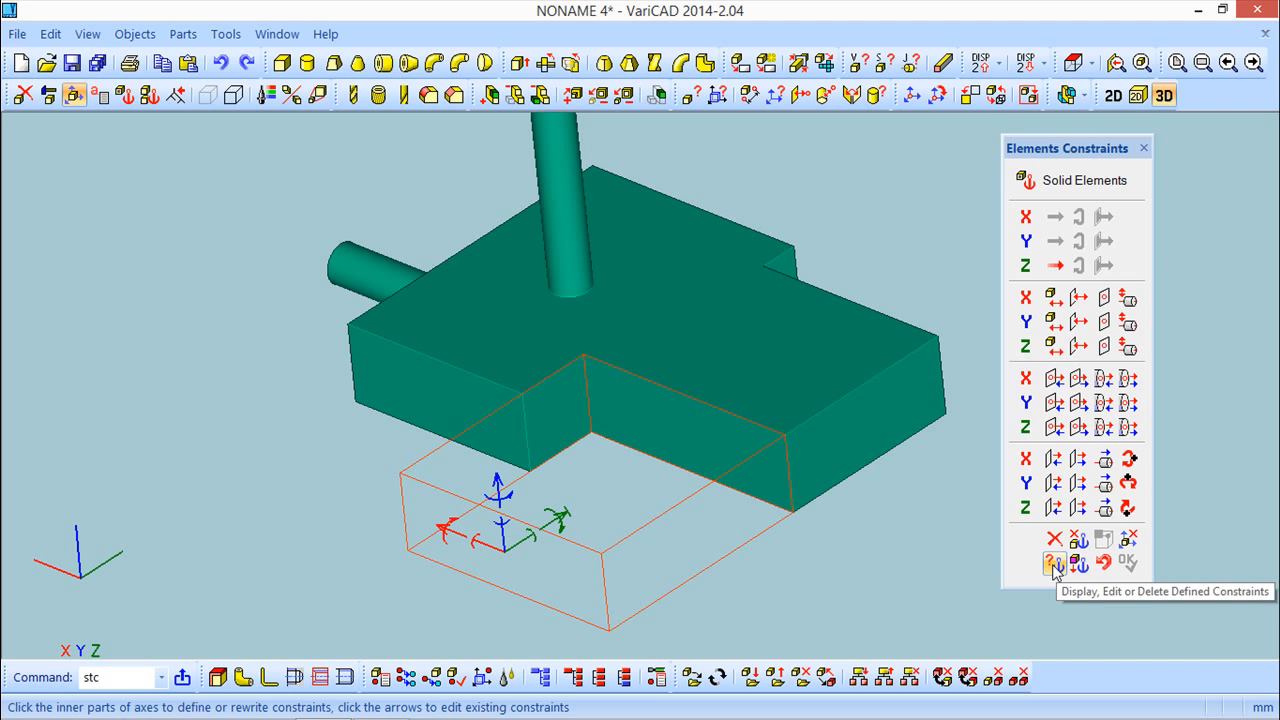
List the cutting box's defined constraints, check the options available for its Z distance, and leave the constraint definition
{"action": "left_click", "coordinate": [1054, 566]}
{"action": "left_click", "coordinate": [1030, 556]}
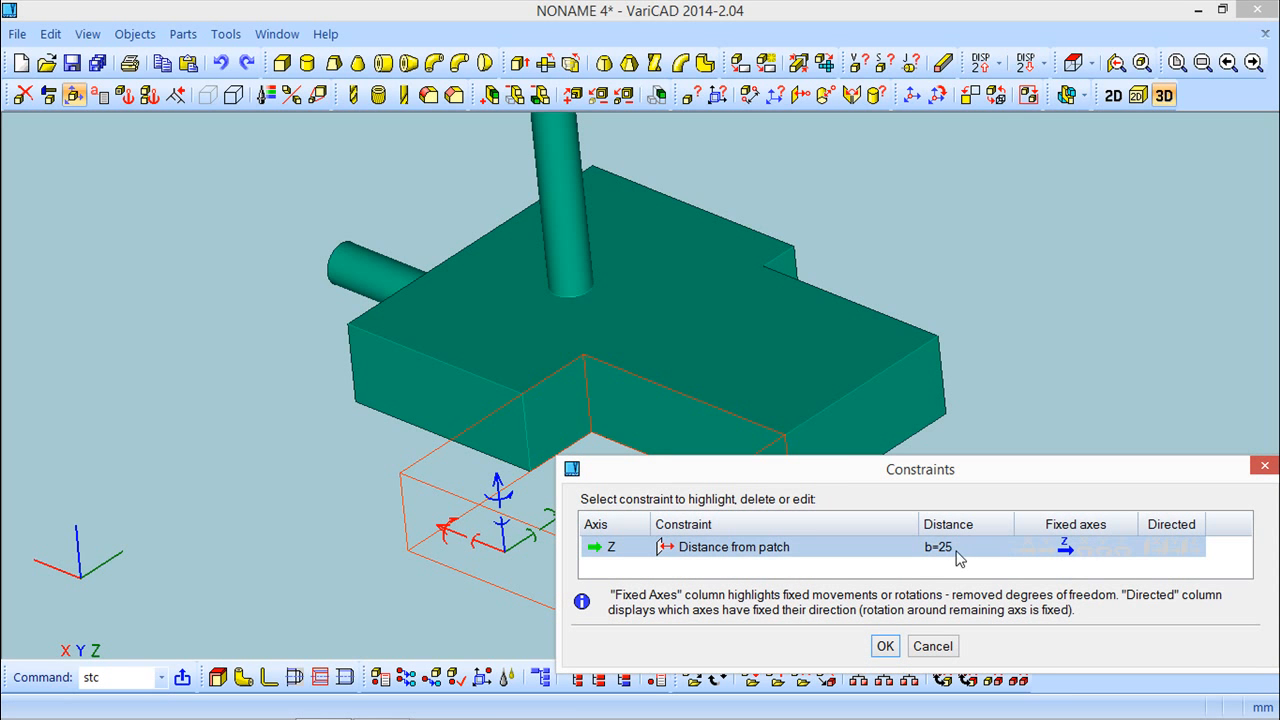
{"action": "right_click", "coordinate": [958, 553]}
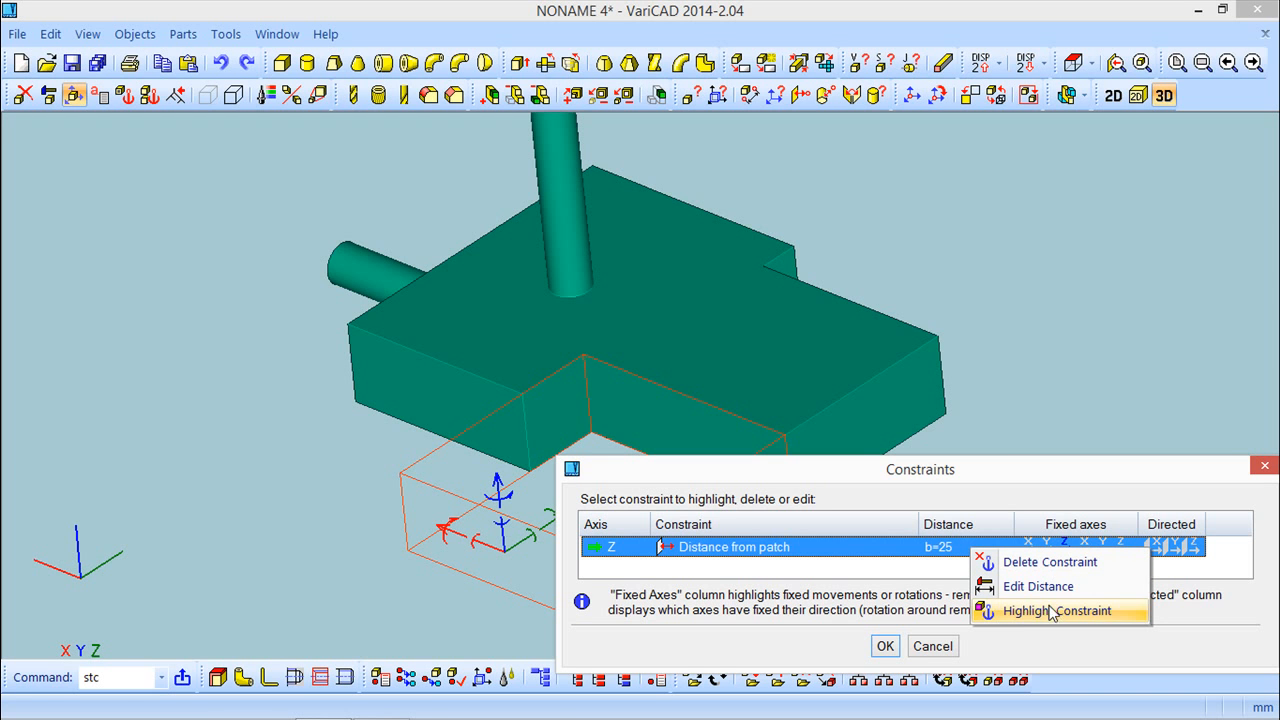
{"action": "left_click", "coordinate": [932, 646]}
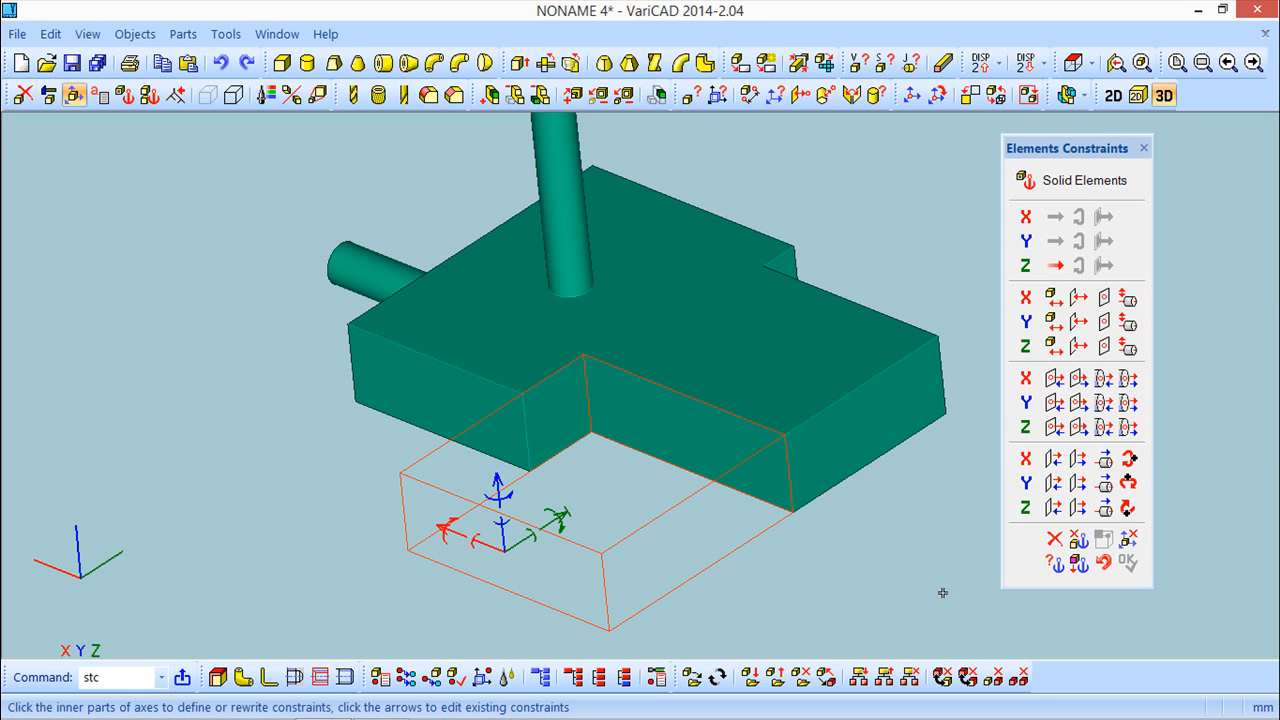
{"action": "left_click", "coordinate": [1144, 148]}
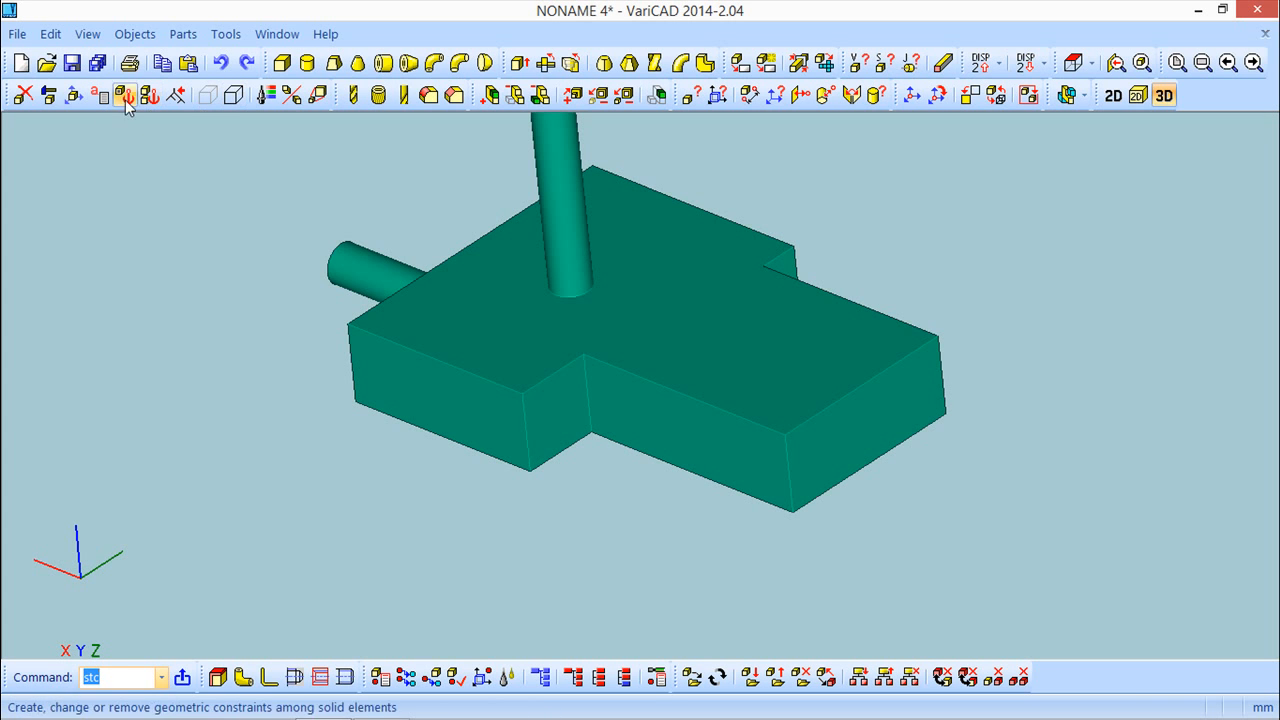
Start transforming objects, open the scheme of links among constrained groups, and toggle the notch cutting box's highlight from the list and in 3D
{"action": "left_click", "coordinate": [74, 95]}
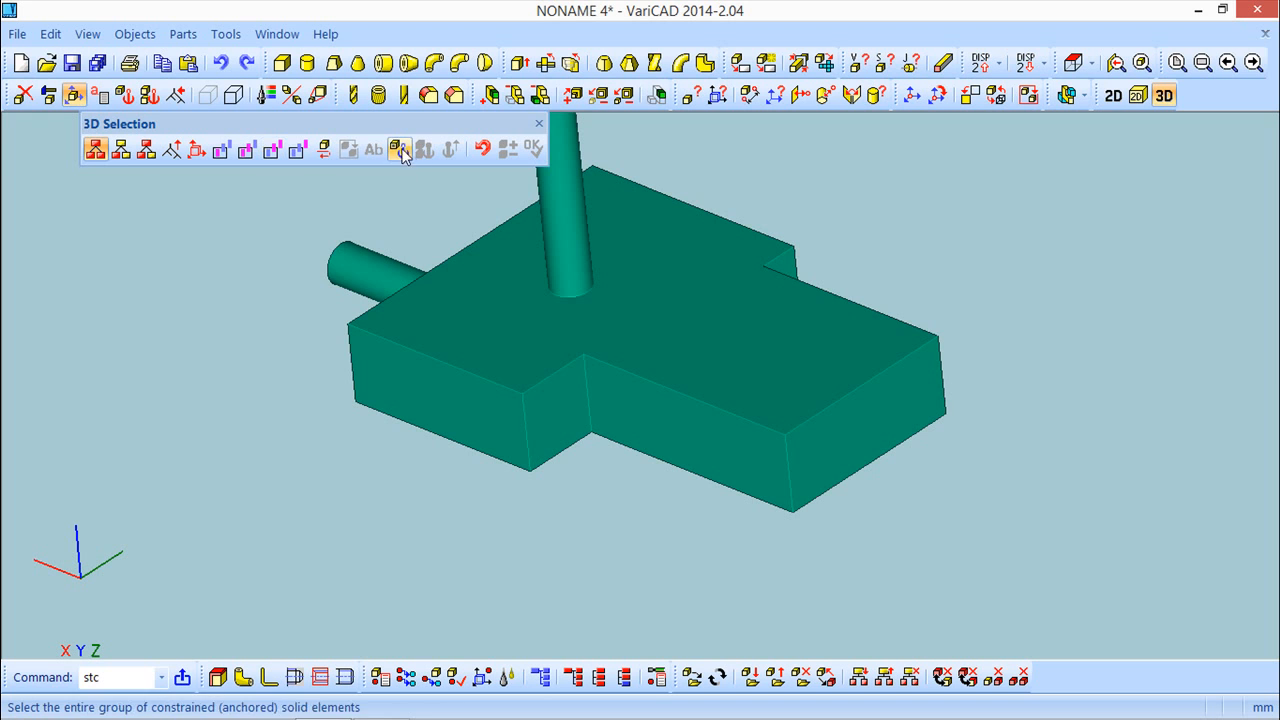
{"action": "left_click", "coordinate": [658, 428]}
{"action": "left_click", "coordinate": [120, 148]}
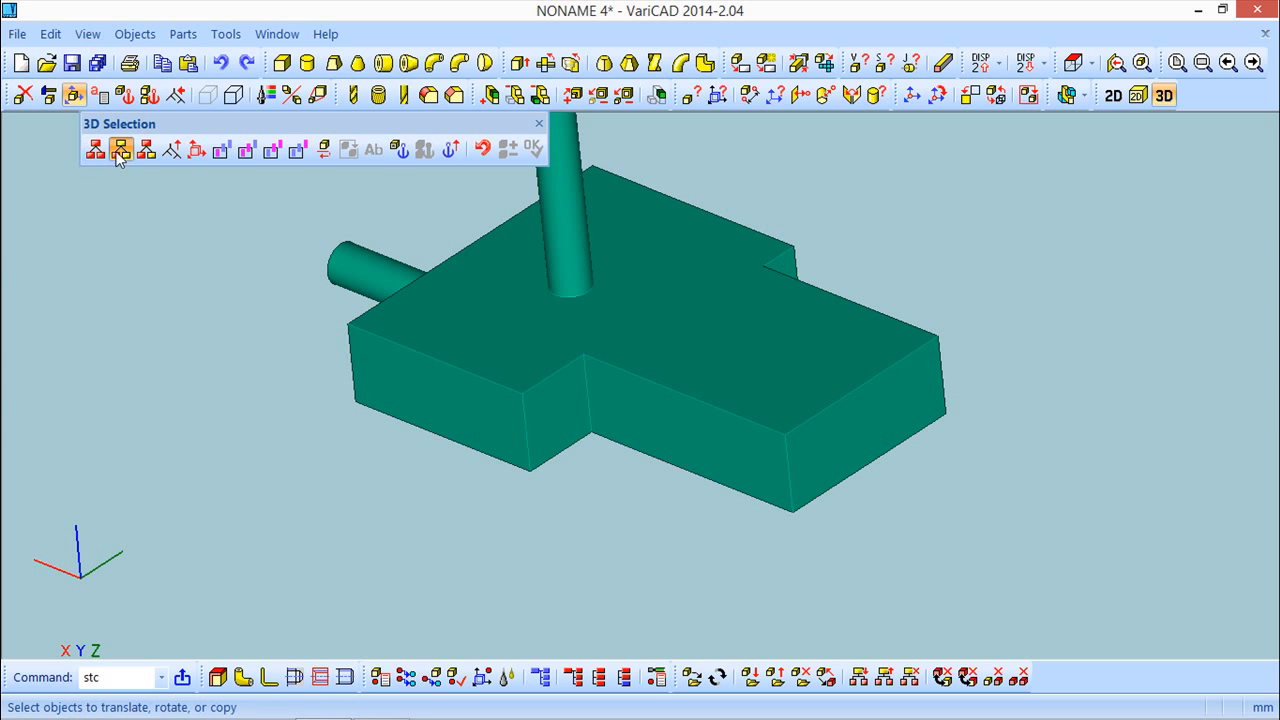
{"action": "left_click", "coordinate": [450, 152]}
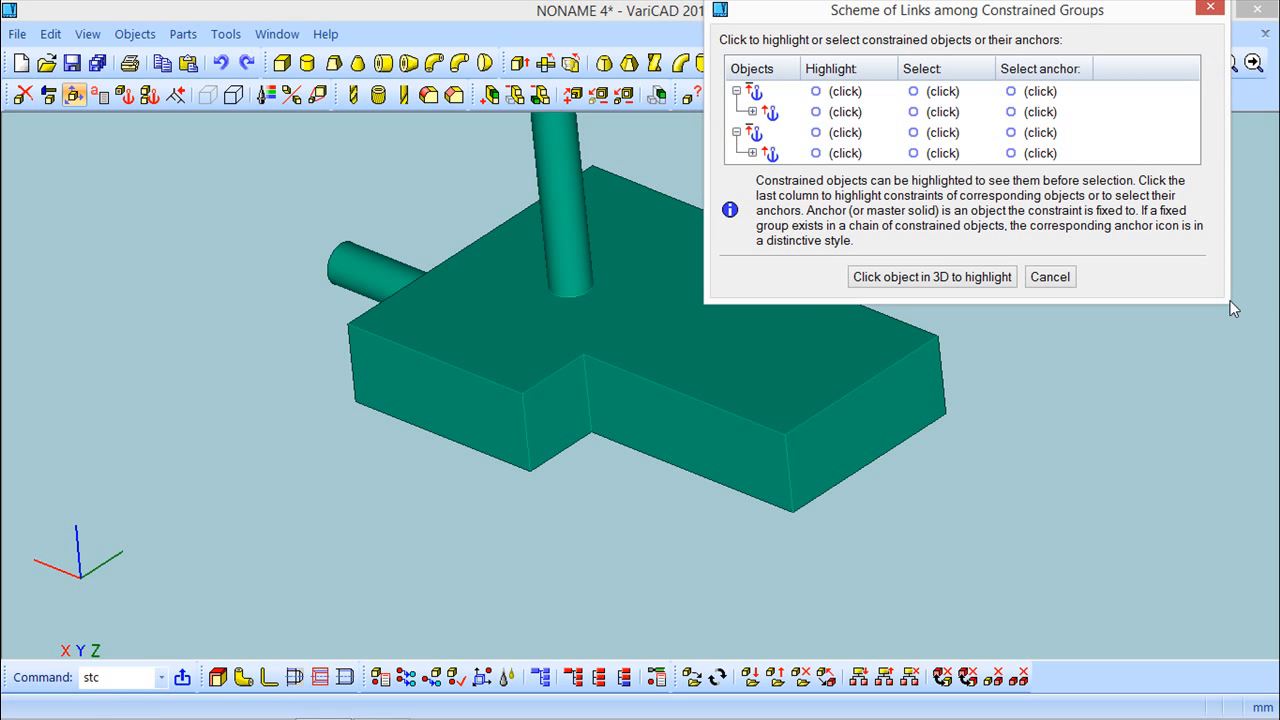
{"action": "left_click", "coordinate": [814, 154]}
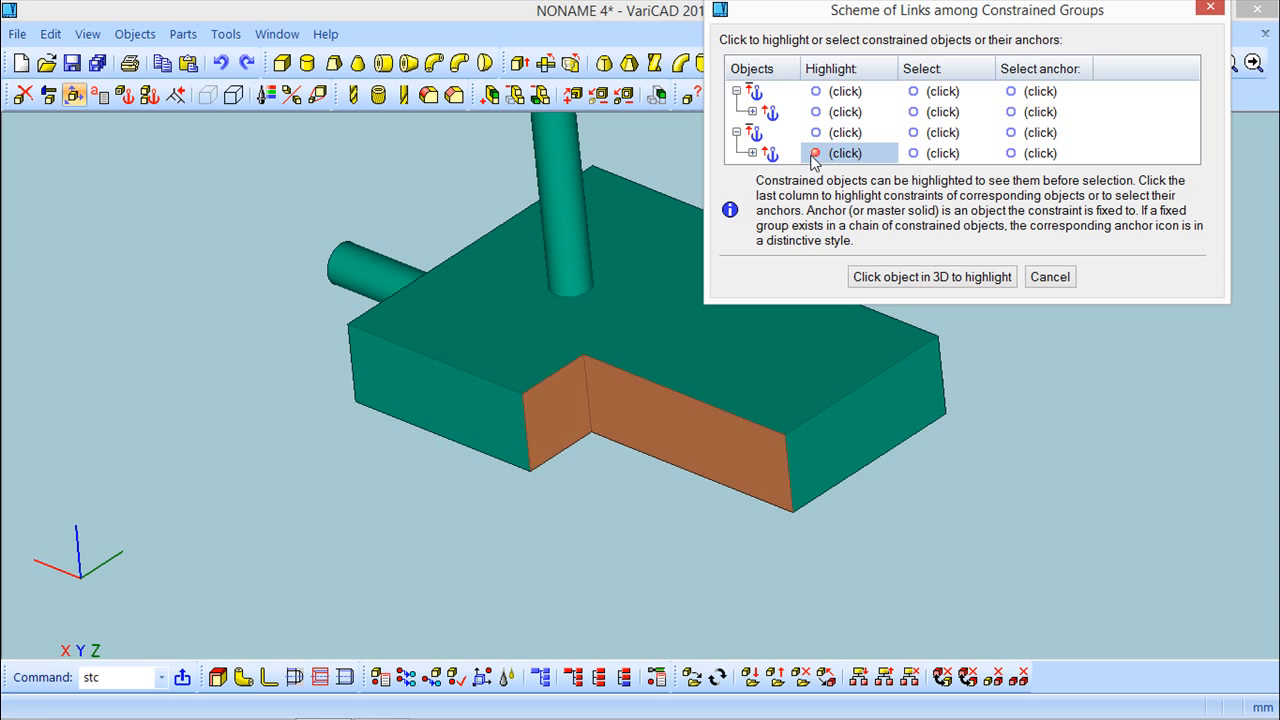
{"action": "left_click", "coordinate": [922, 276]}
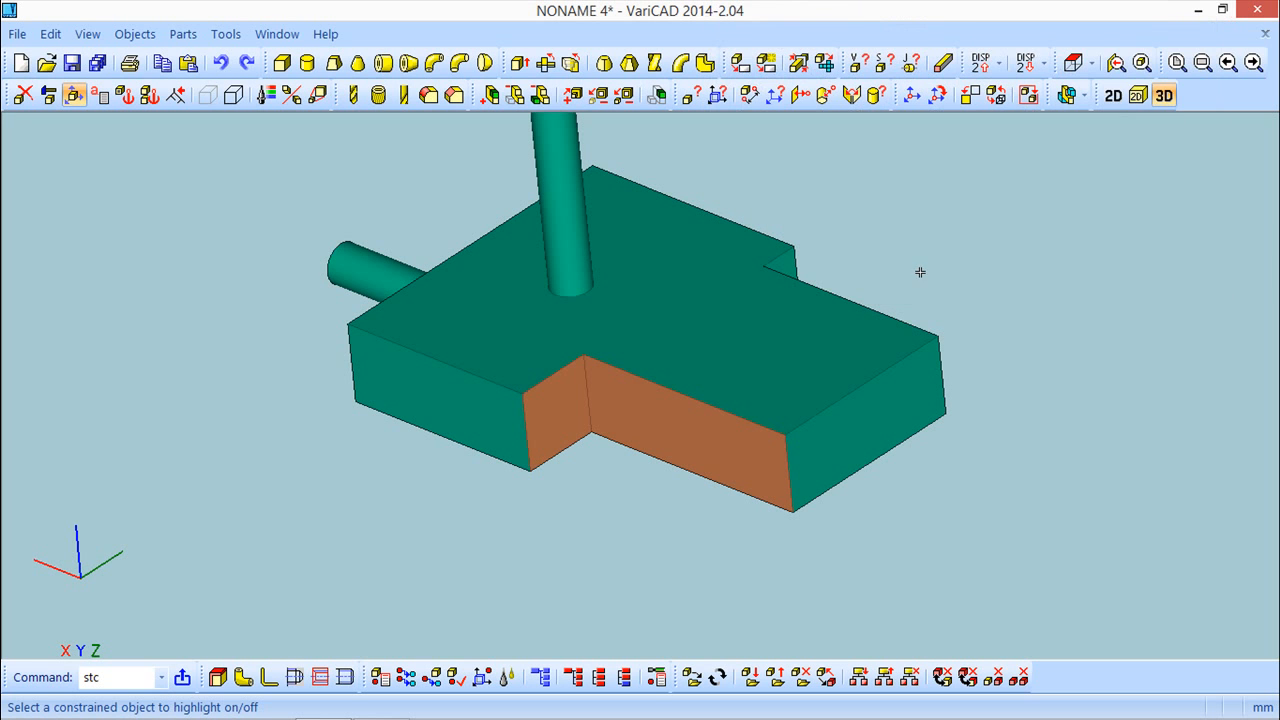
{"action": "left_click", "coordinate": [624, 400]}
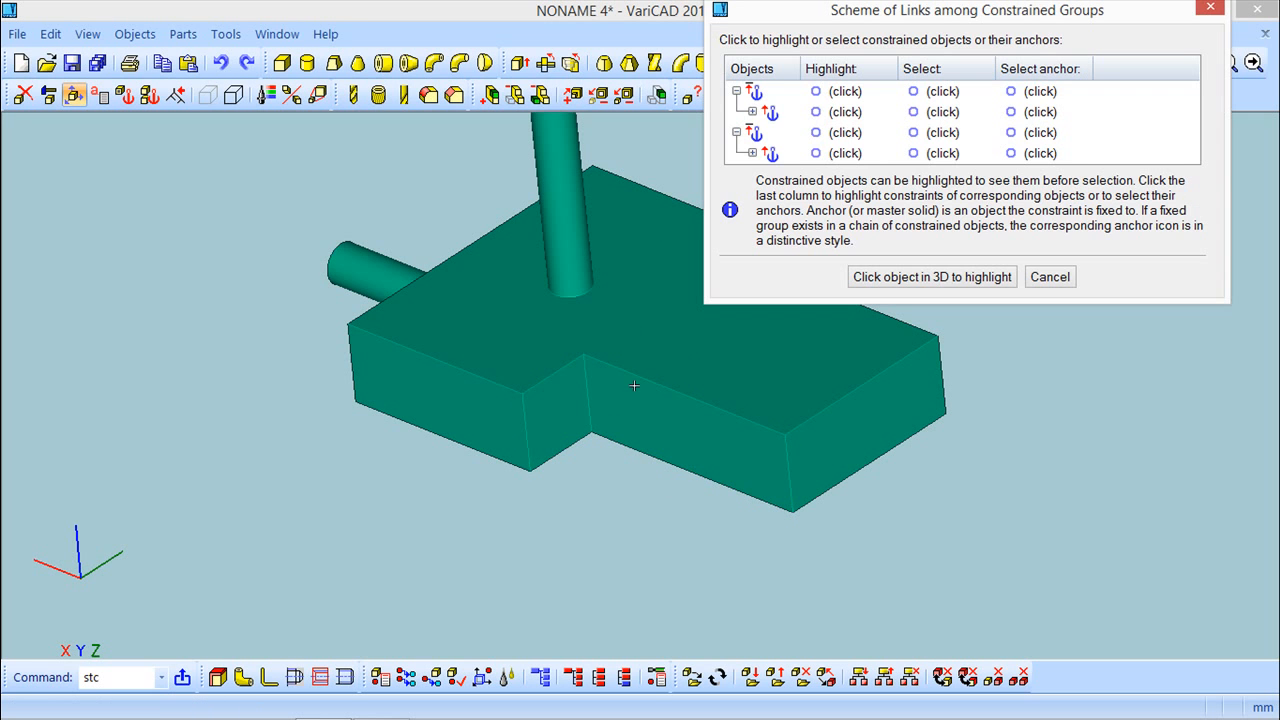
Select the notch cutting box through the links scheme for transformation, confirm the selection, and leave without moving it
{"action": "left_click", "coordinate": [924, 155]}
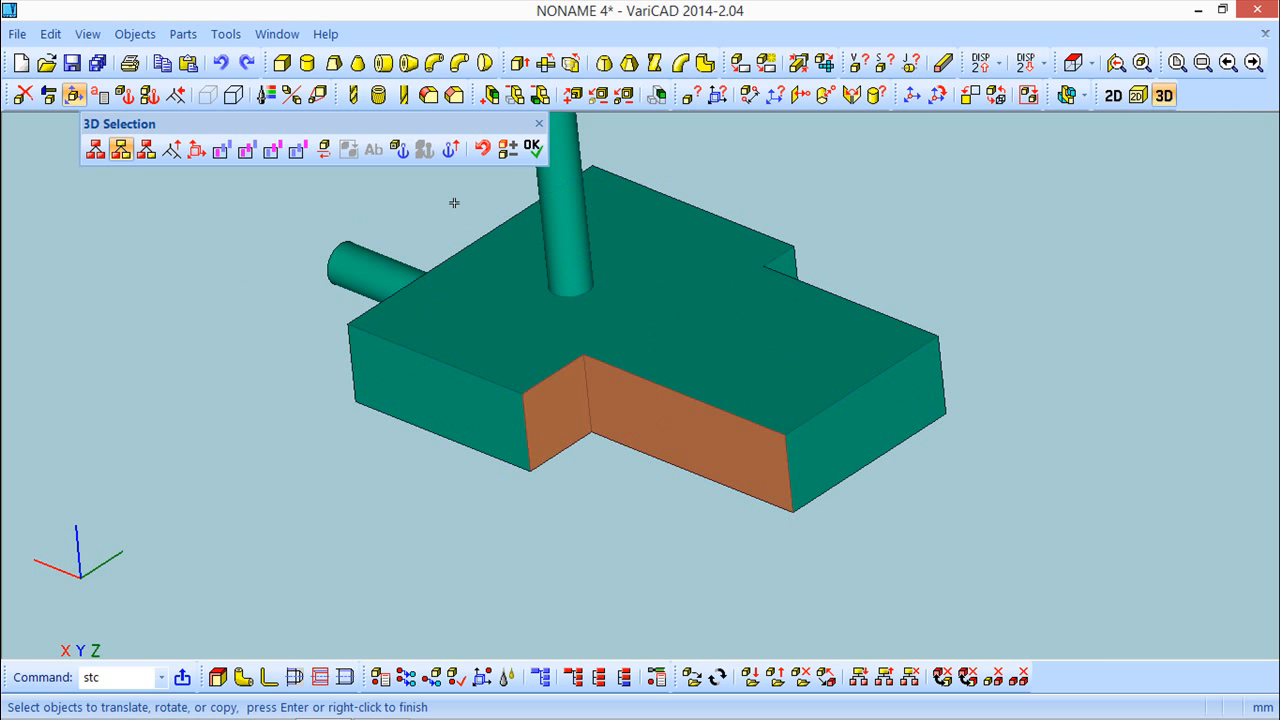
{"action": "left_click", "coordinate": [533, 150]}
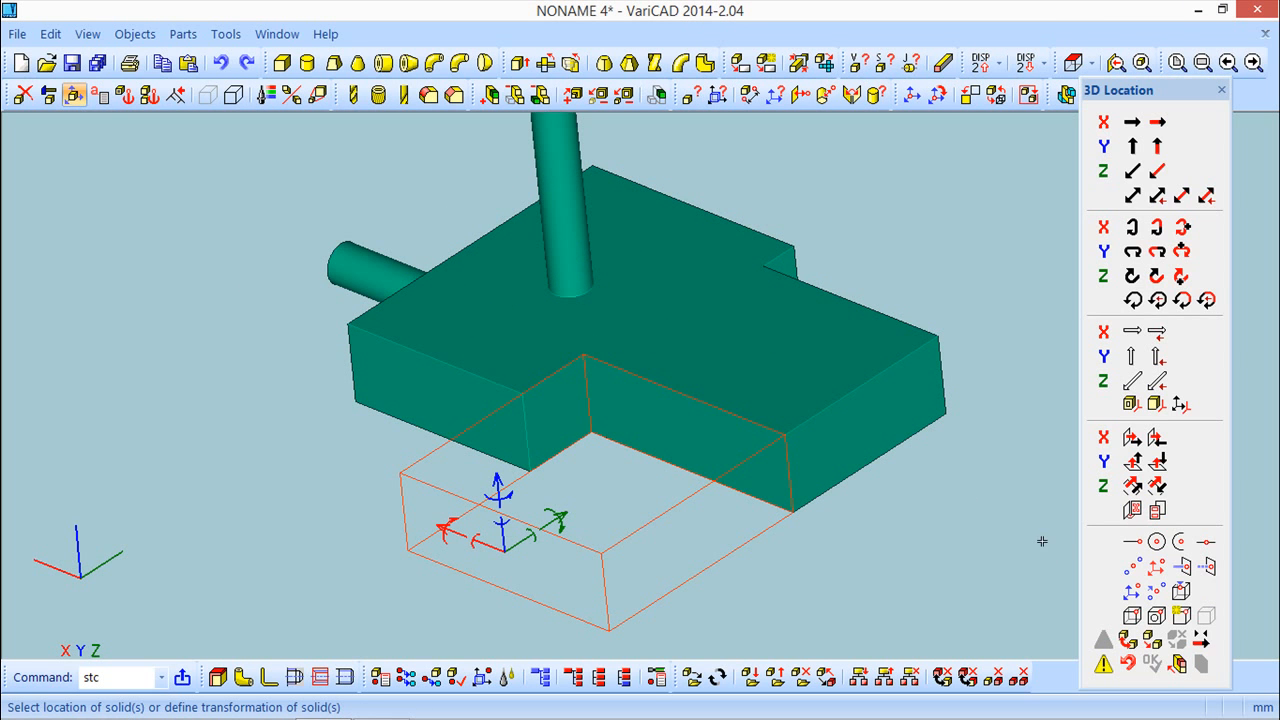
{"action": "key", "text": "Escape"}
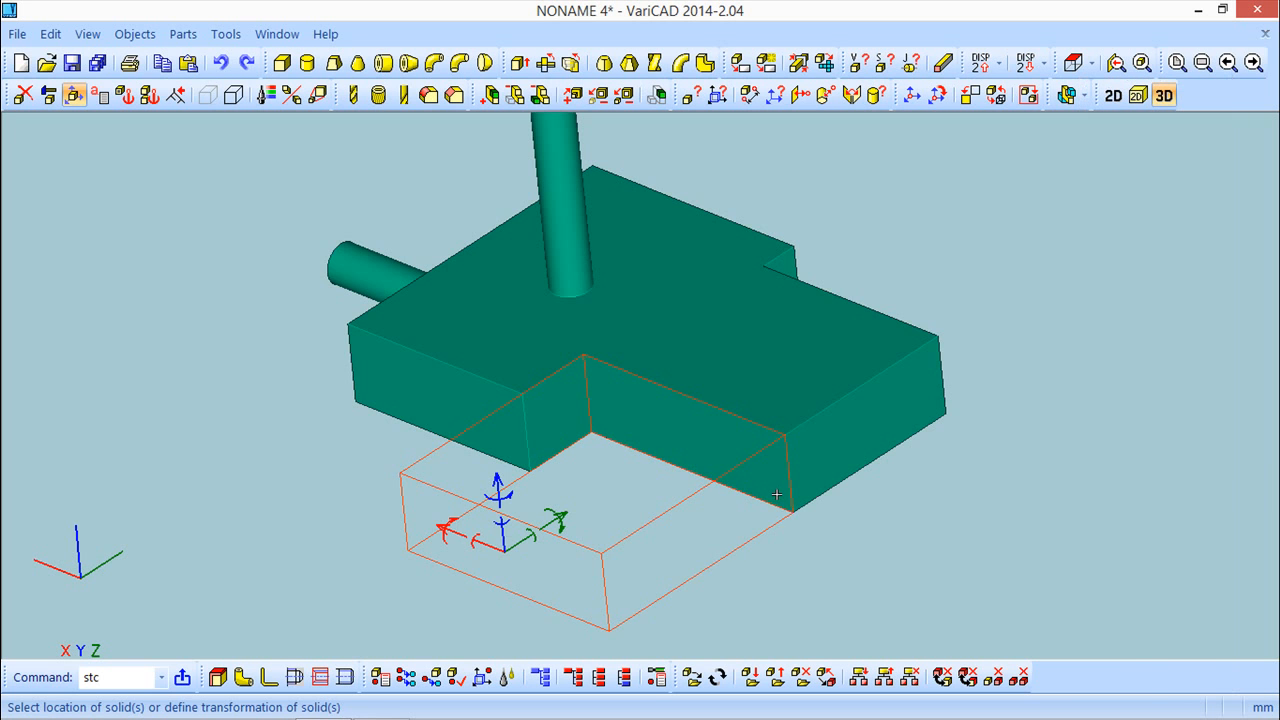
{"action": "middle_click_drag", "start_coordinate": [845, 378], "coordinate": [762, 466]}
{"action": "middle_click_drag", "start_coordinate": [762, 421], "coordinate": [687, 528]}
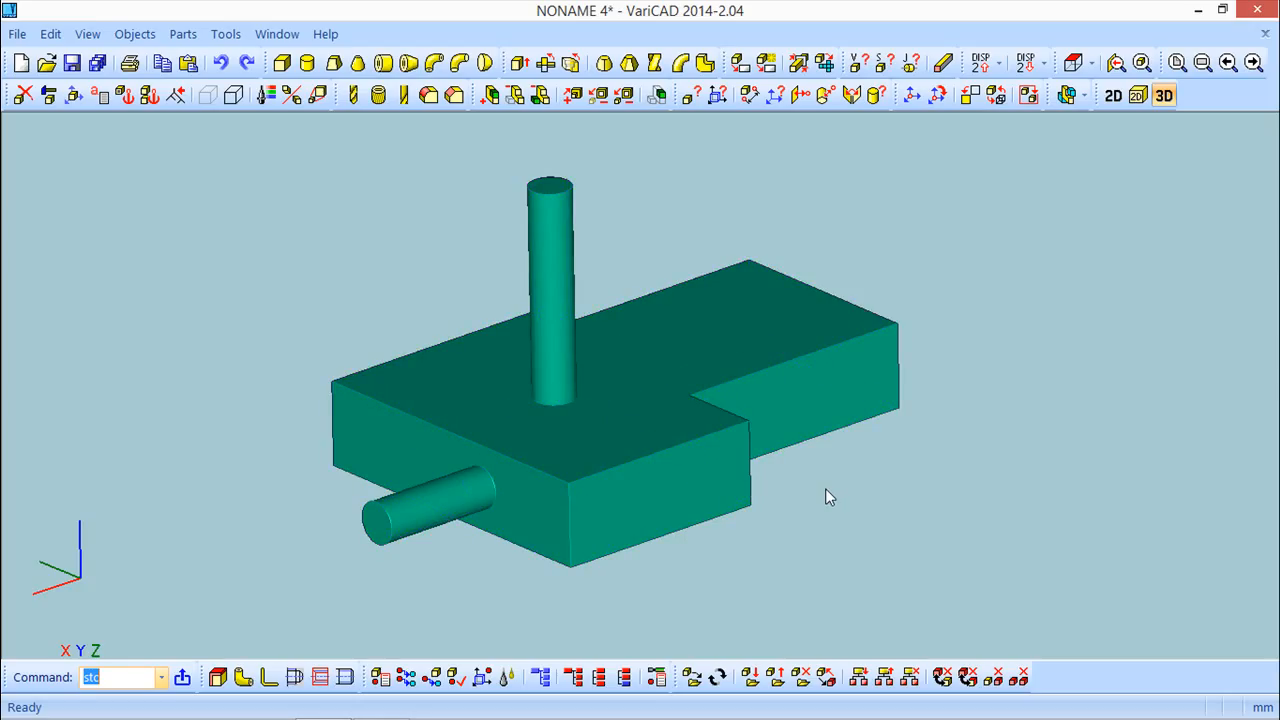
{"action": "middle_click_drag", "start_coordinate": [819, 482], "coordinate": [809, 516]}
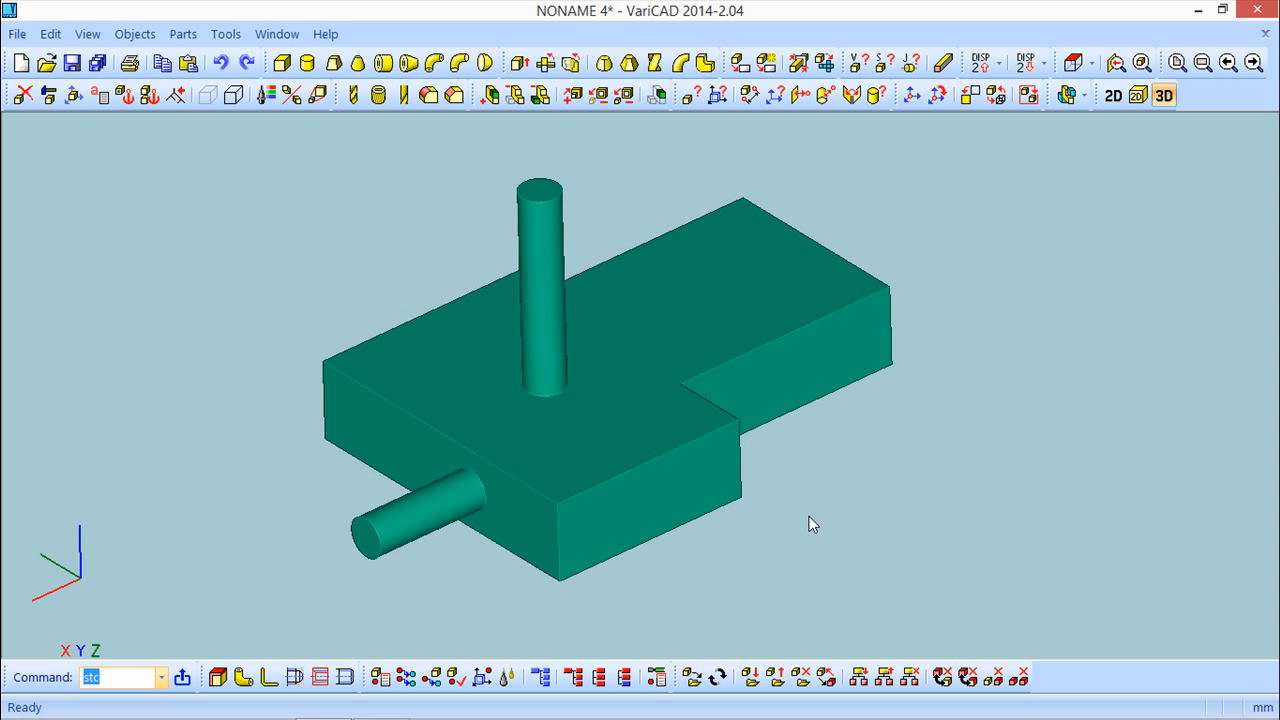